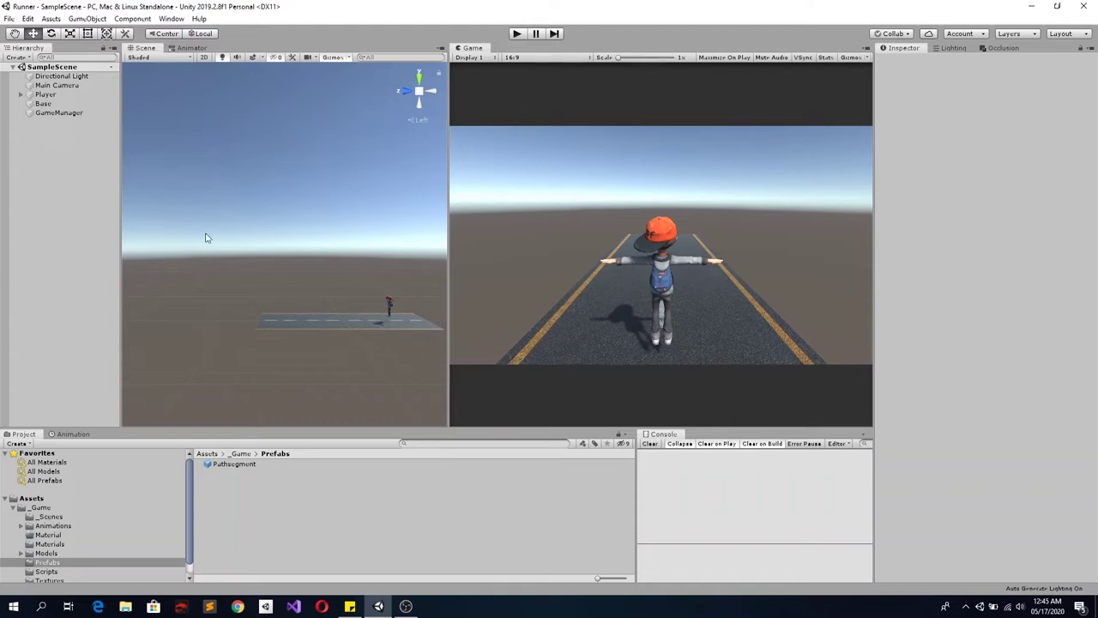
Expand Player and inspect the aj character's animation states in the Animator graph
click(21, 95)
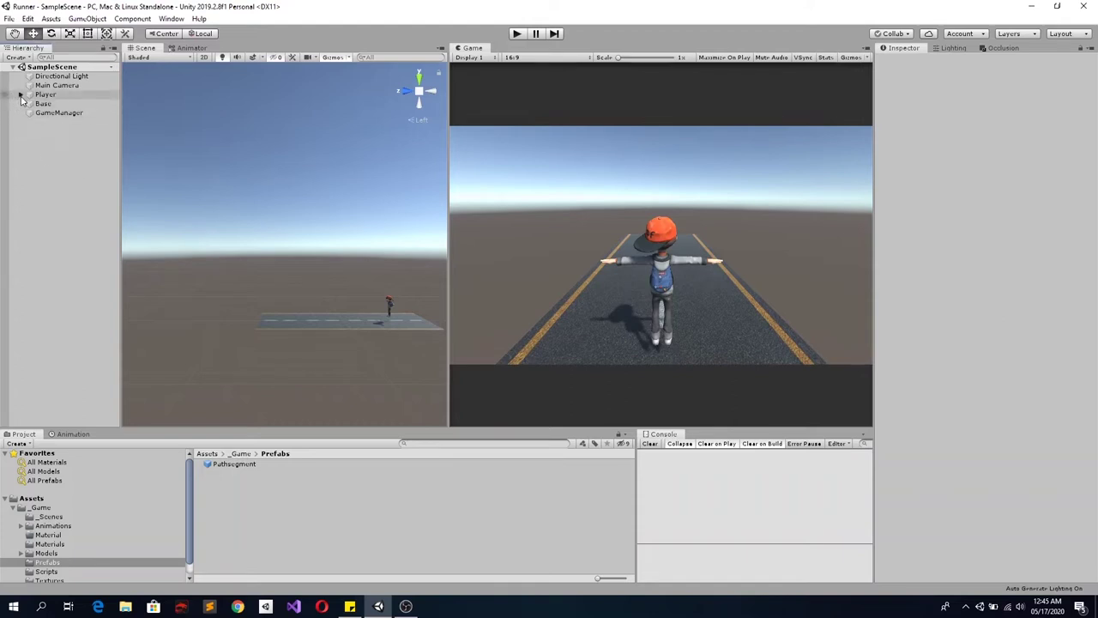
click(42, 103)
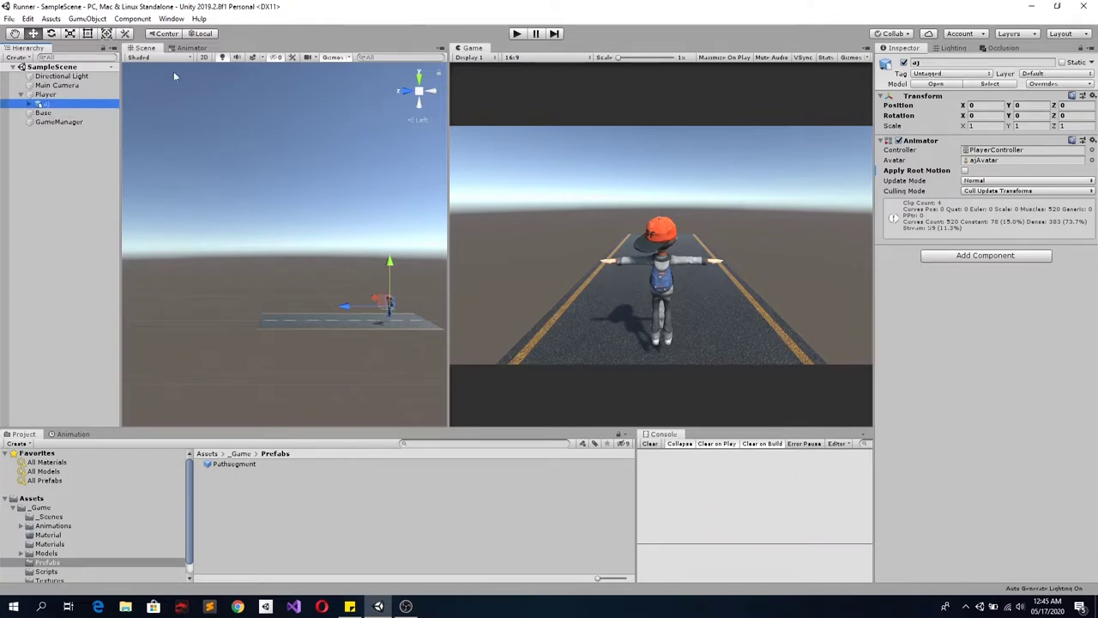
click(189, 48)
middle_drag(376, 274, 342, 319)
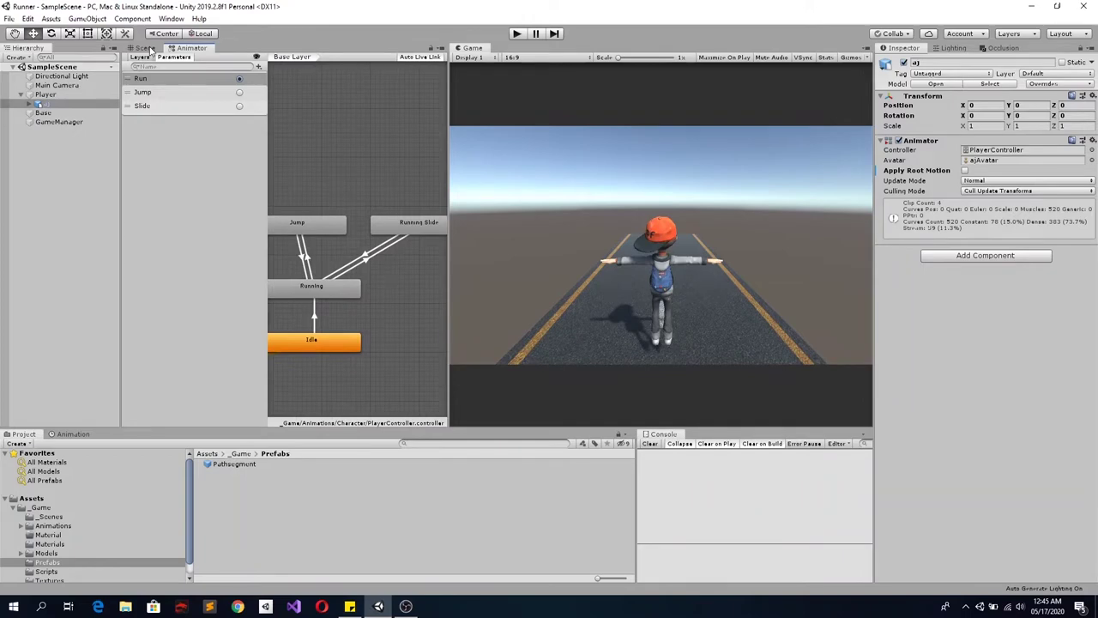
click(146, 48)
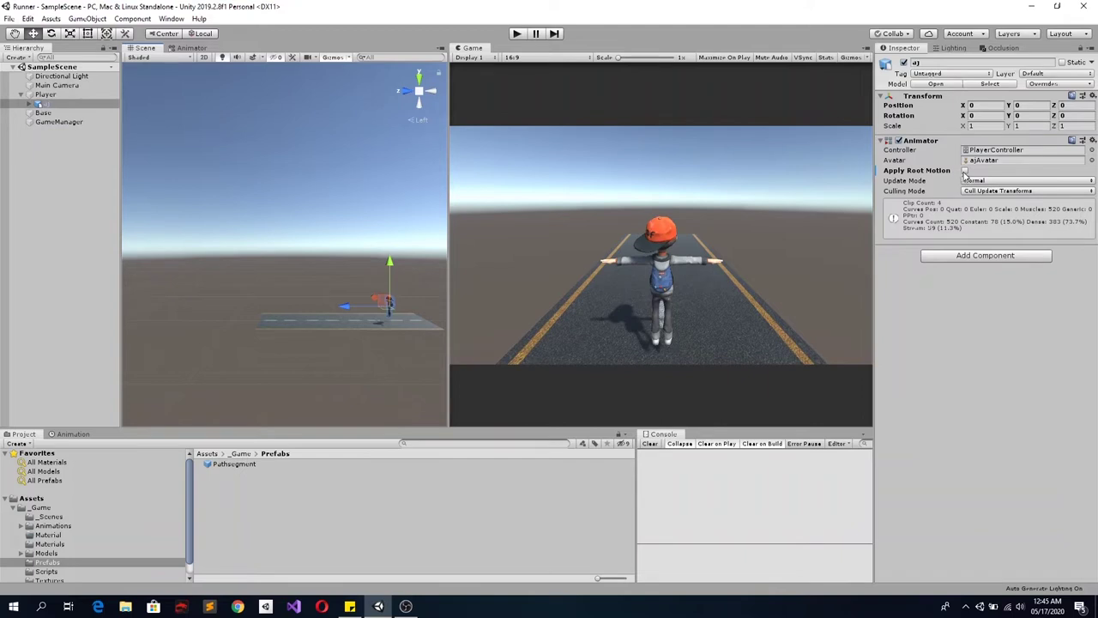
Toggle root motion on aj and uncheck Is Kinematic on Player's Rigidbody, keeping Use Gravity
click(965, 170)
click(48, 571)
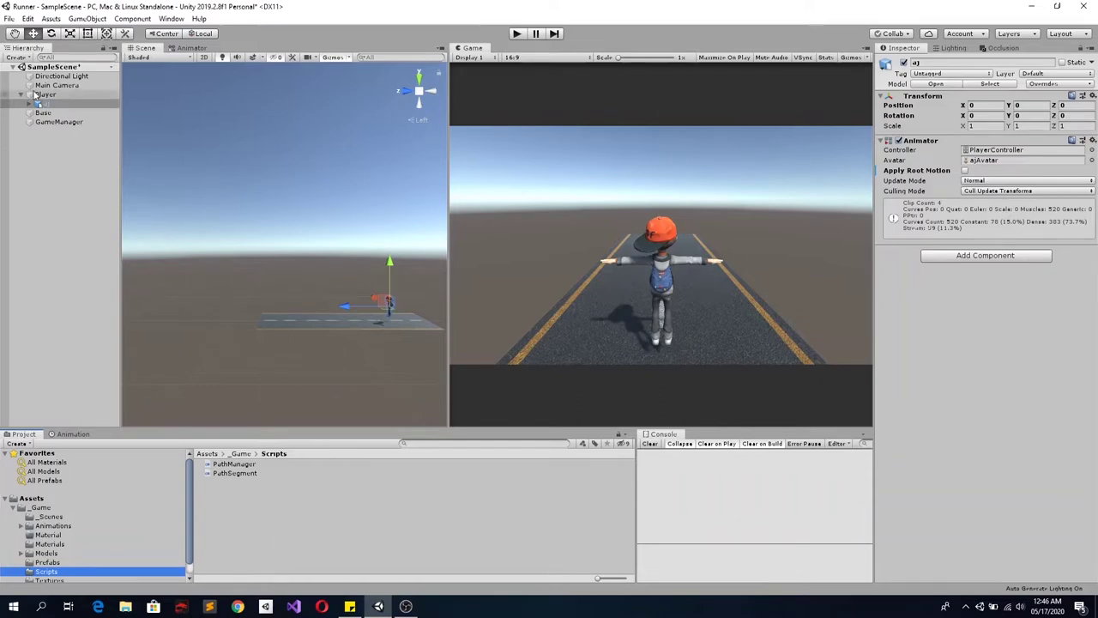
click(39, 95)
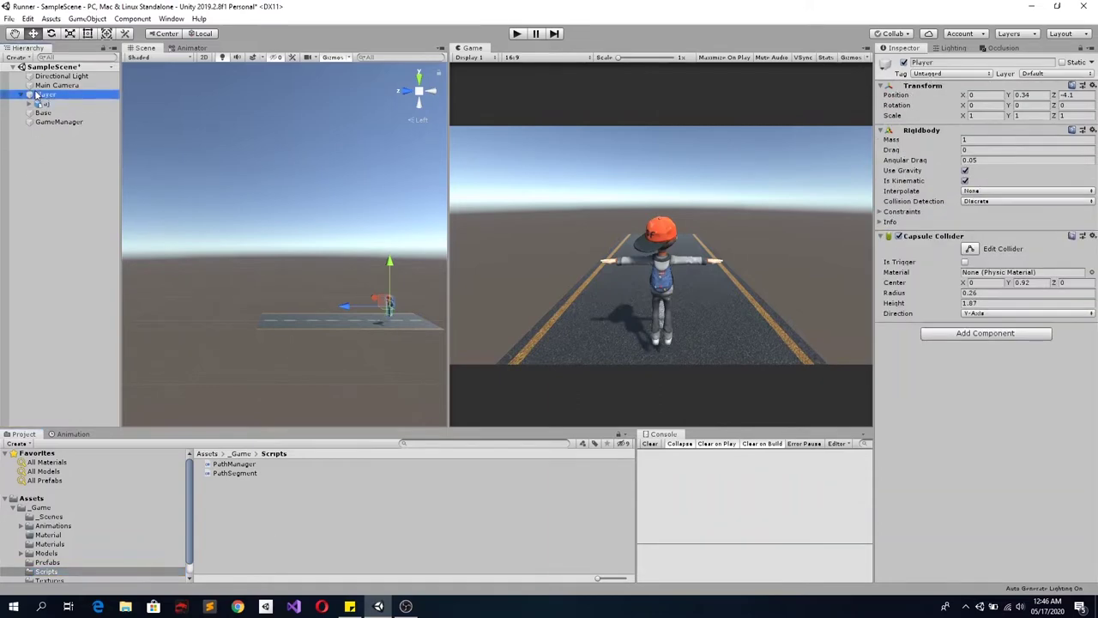
click(965, 181)
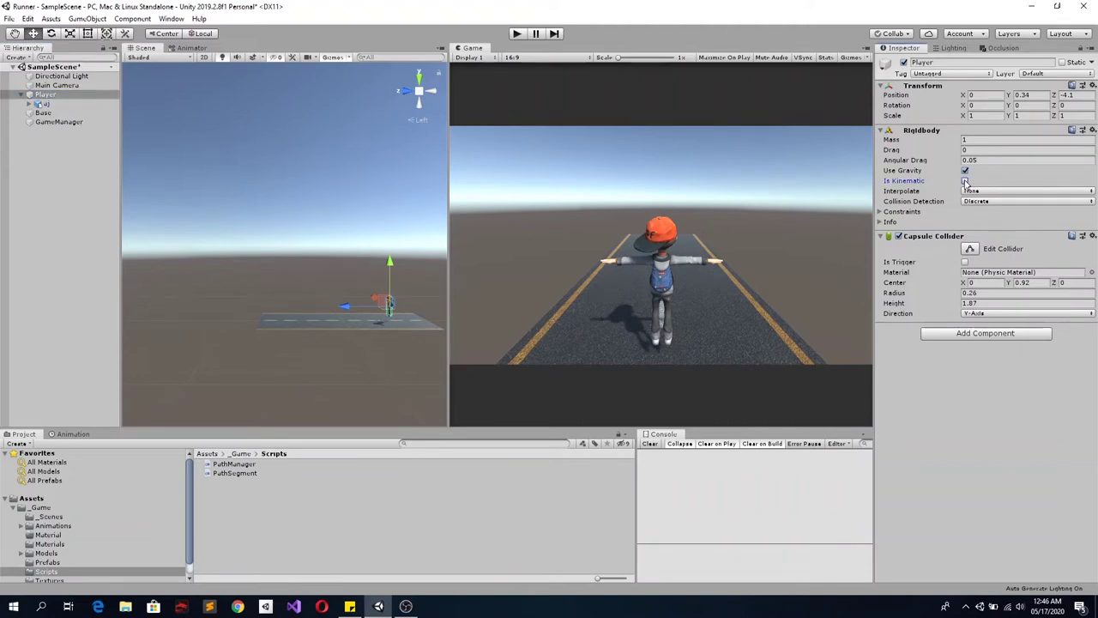
click(43, 104)
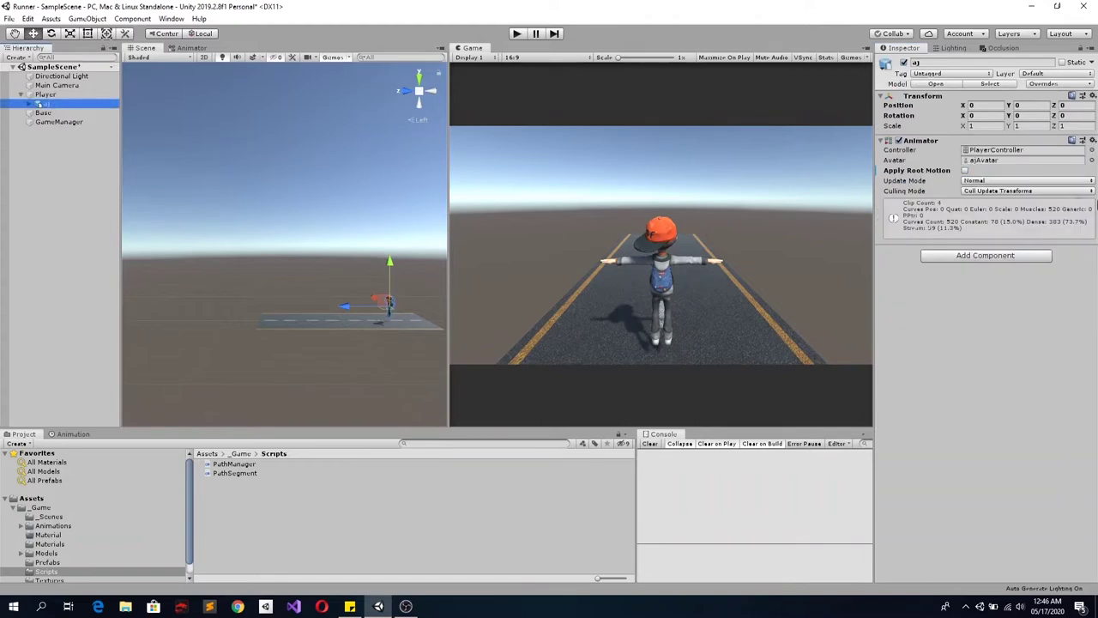
click(54, 95)
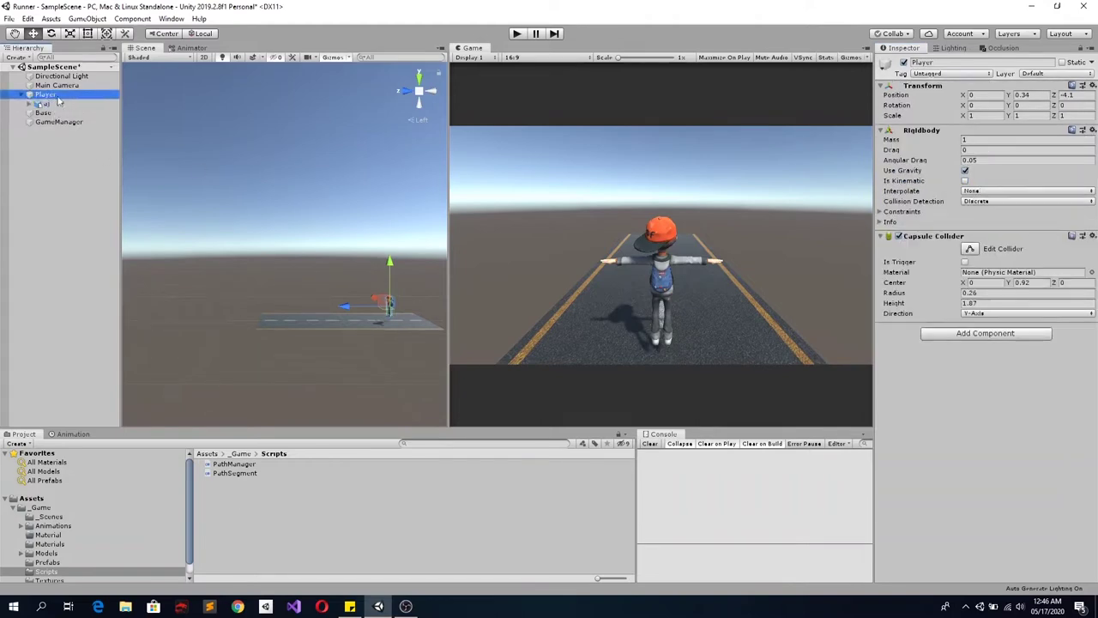
right_click(265, 505)
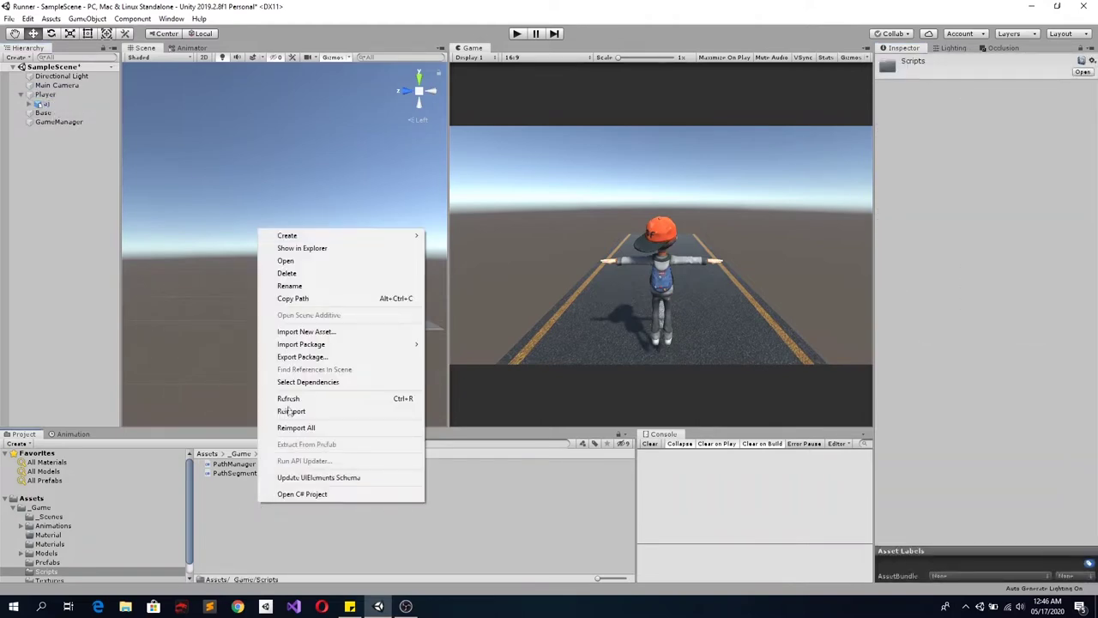
Add a C# script named Player.cs in Scripts and open it in Visual Studio 2019
mouse_move(331, 237)
click(449, 193)
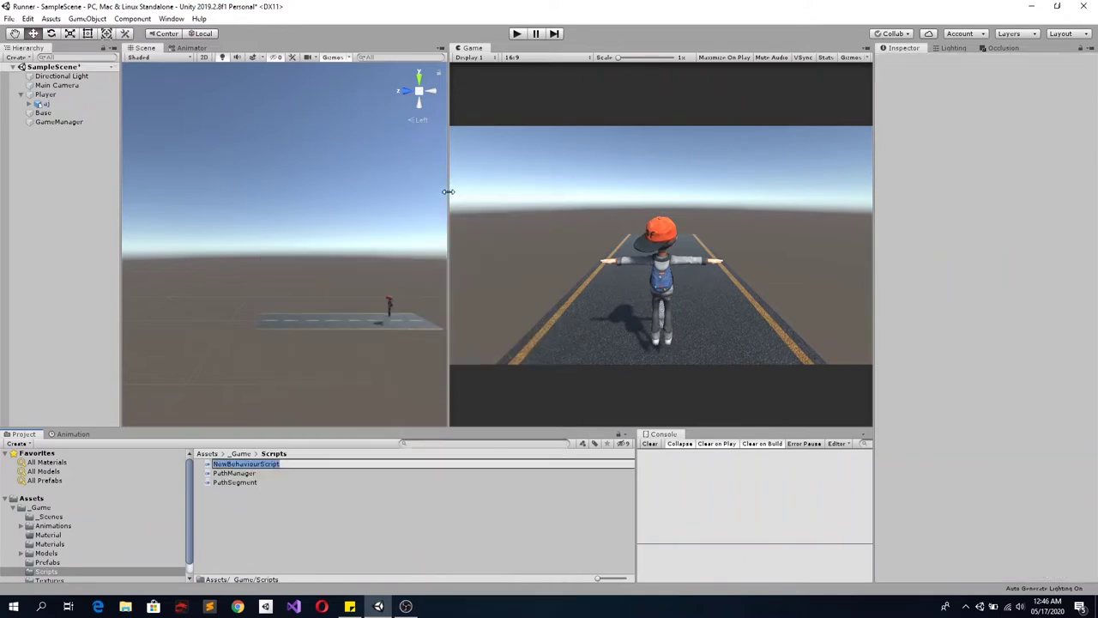
text(Player)
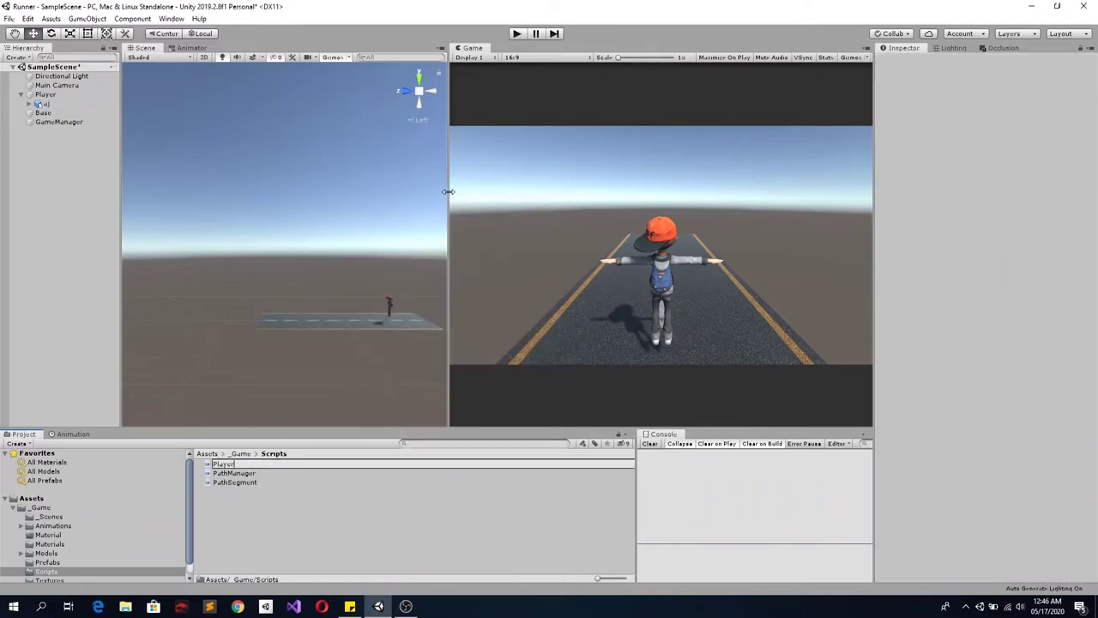
key(Return)
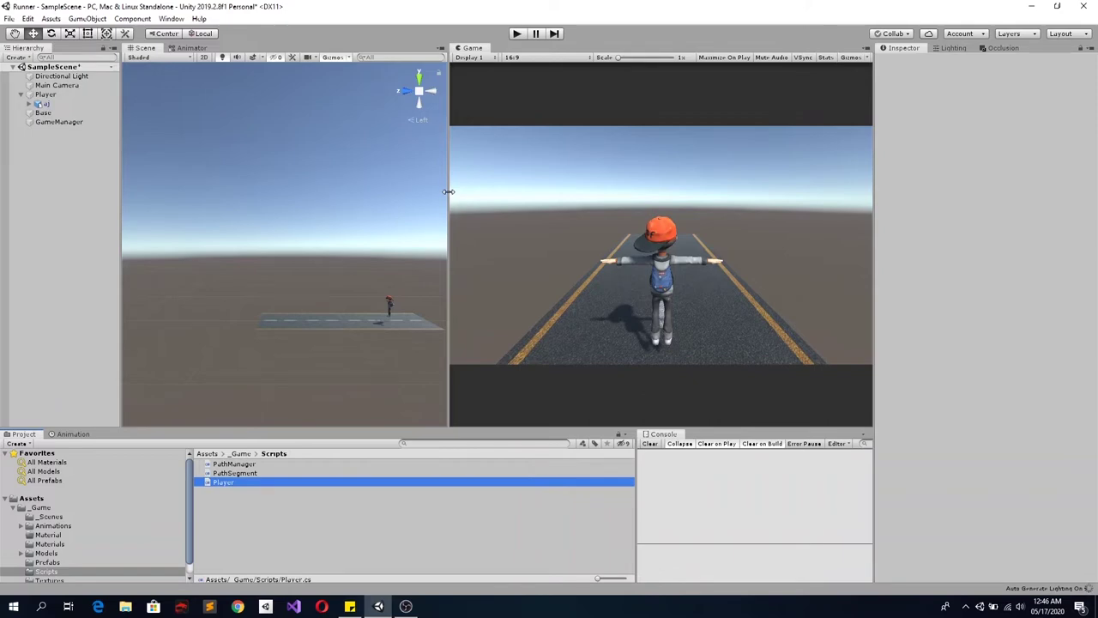
key(Return)
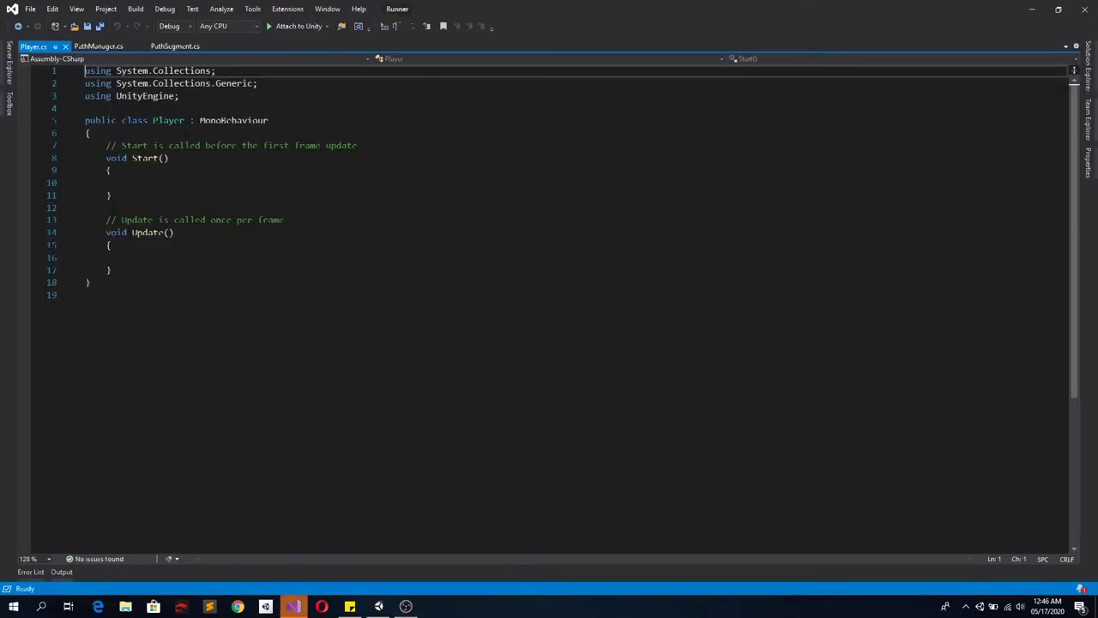
Add 'public float Speed = 5;' at the top of the Player class, then return to Unity
click(89, 143)
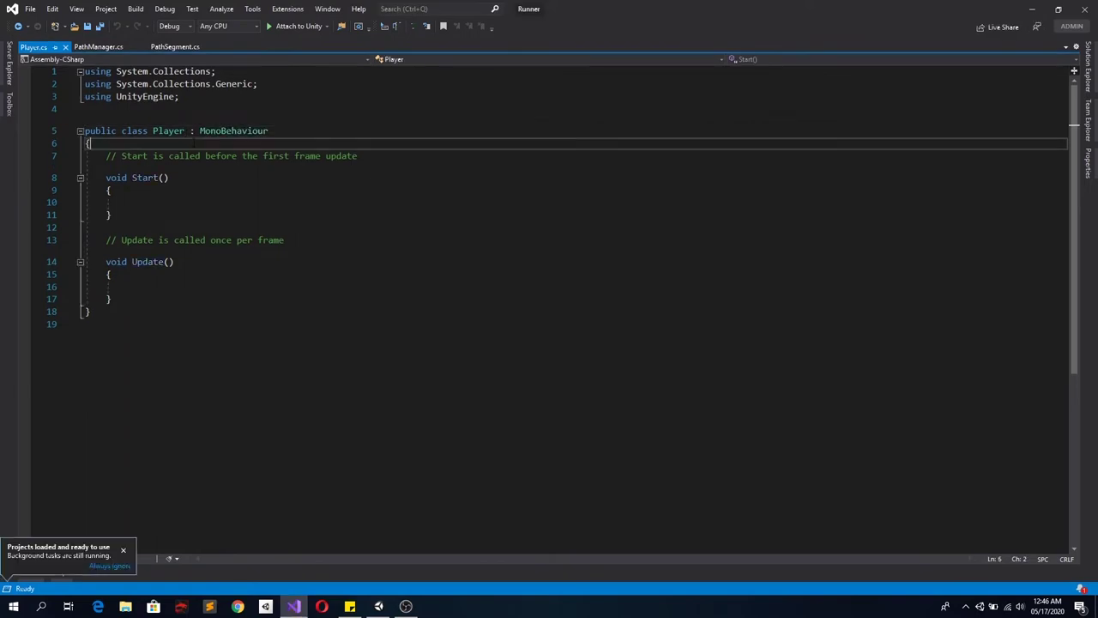
key(Return)
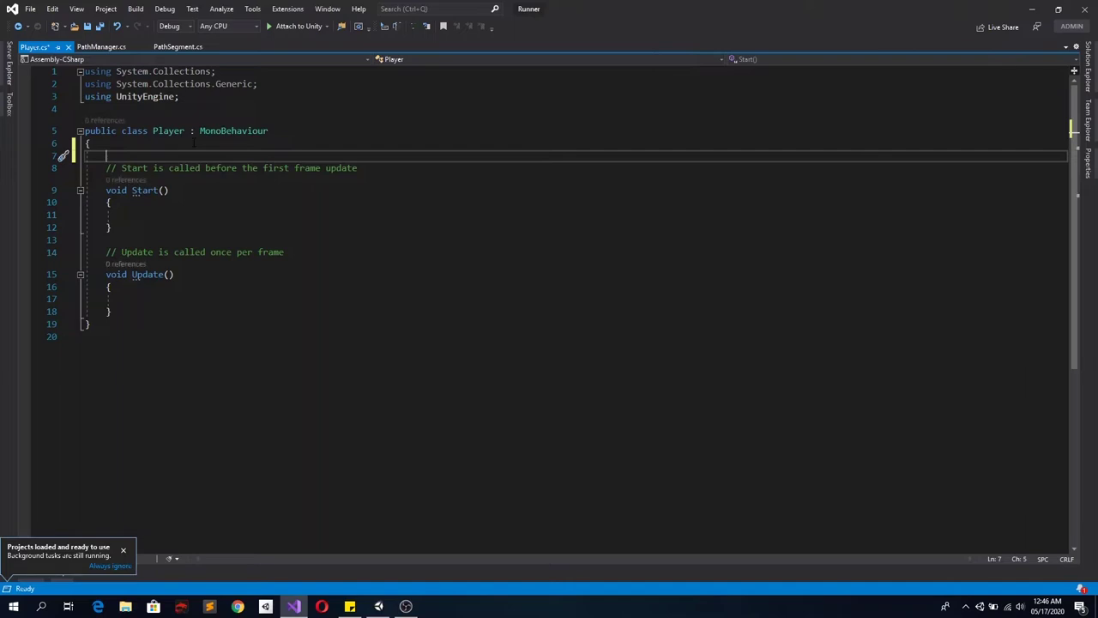
text(public float Speed )
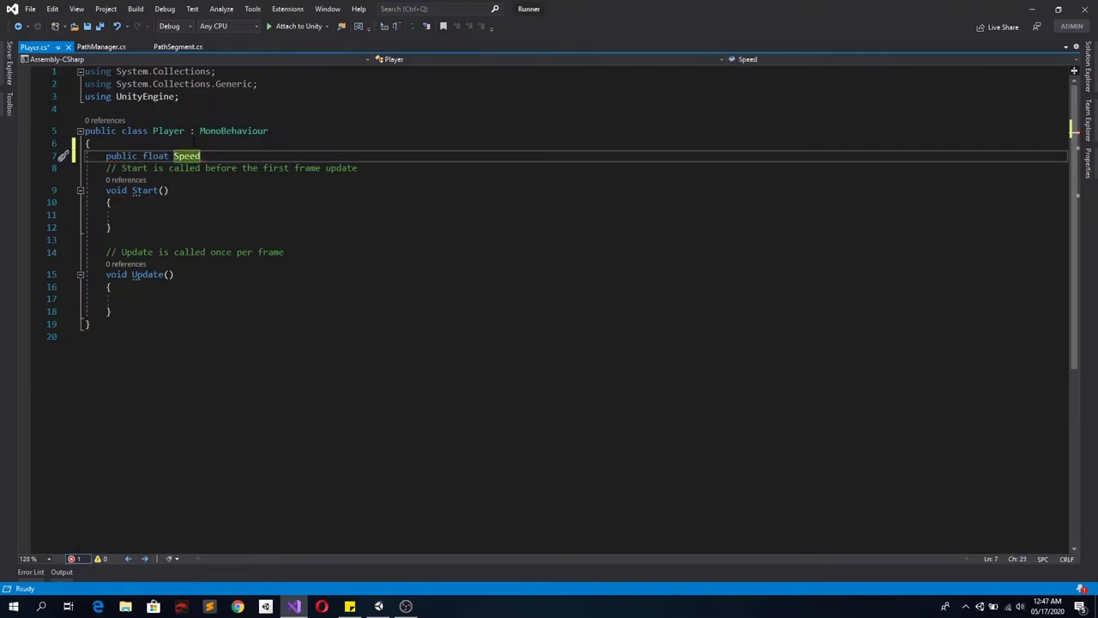
text(= )
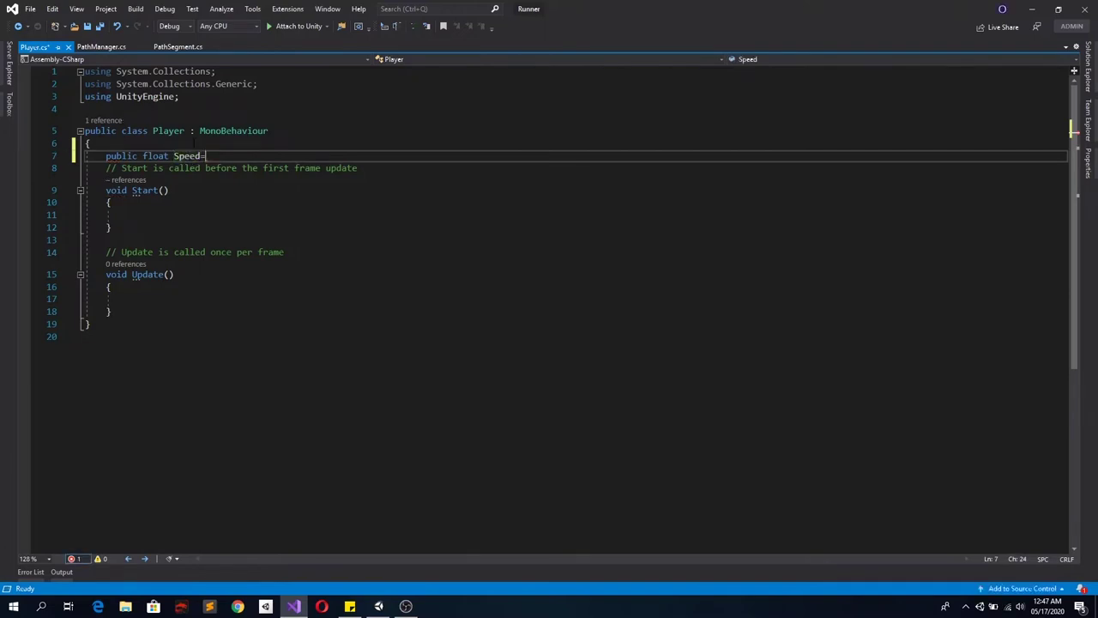
text(5;)
key(Return)
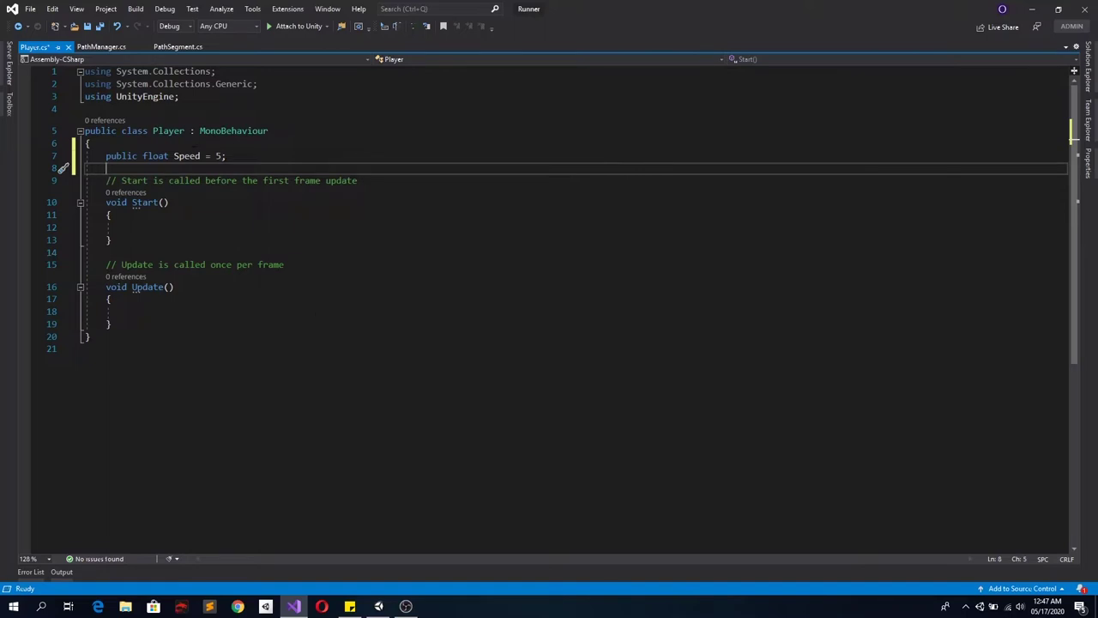
key(alt+Tab)
click(45, 94)
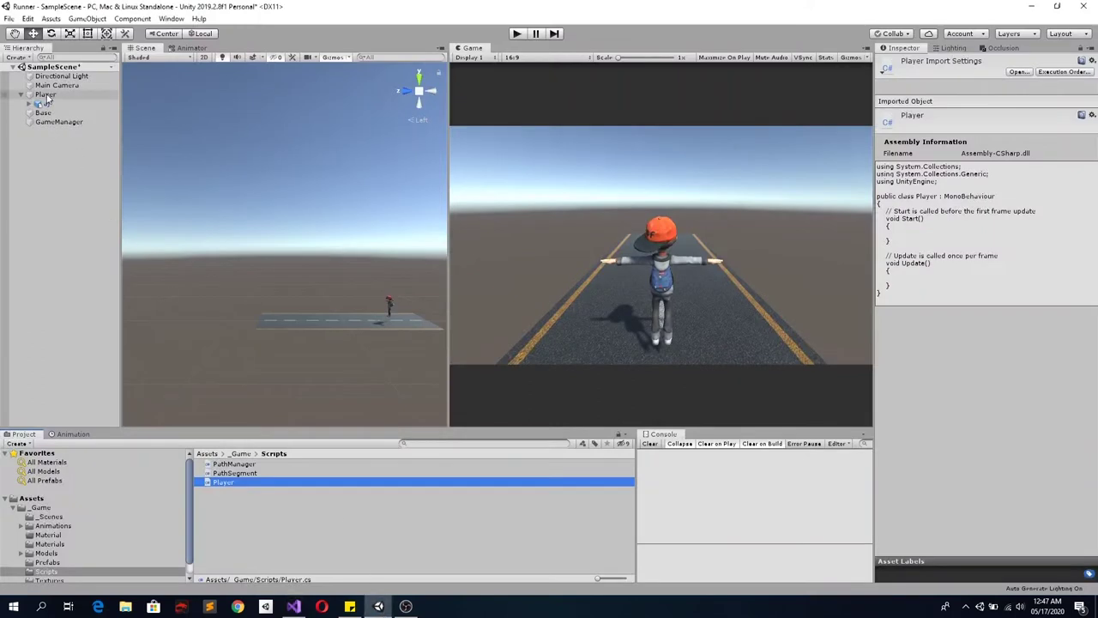
Attach Player.cs to the Player object as a Player (Script) component
drag(226, 483, 965, 416)
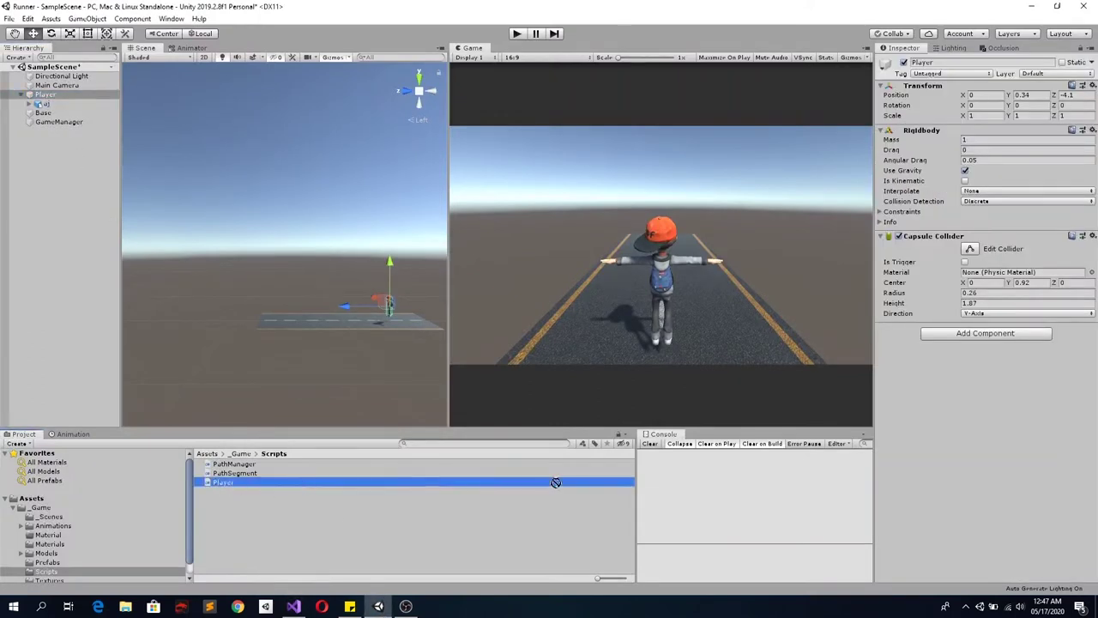
click(43, 104)
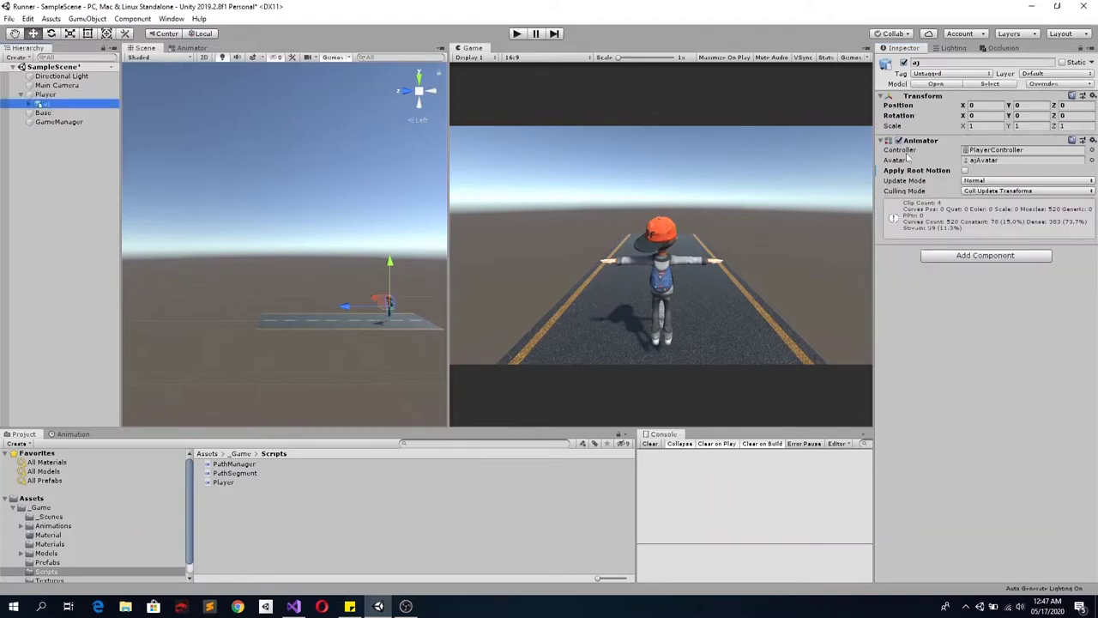
click(64, 96)
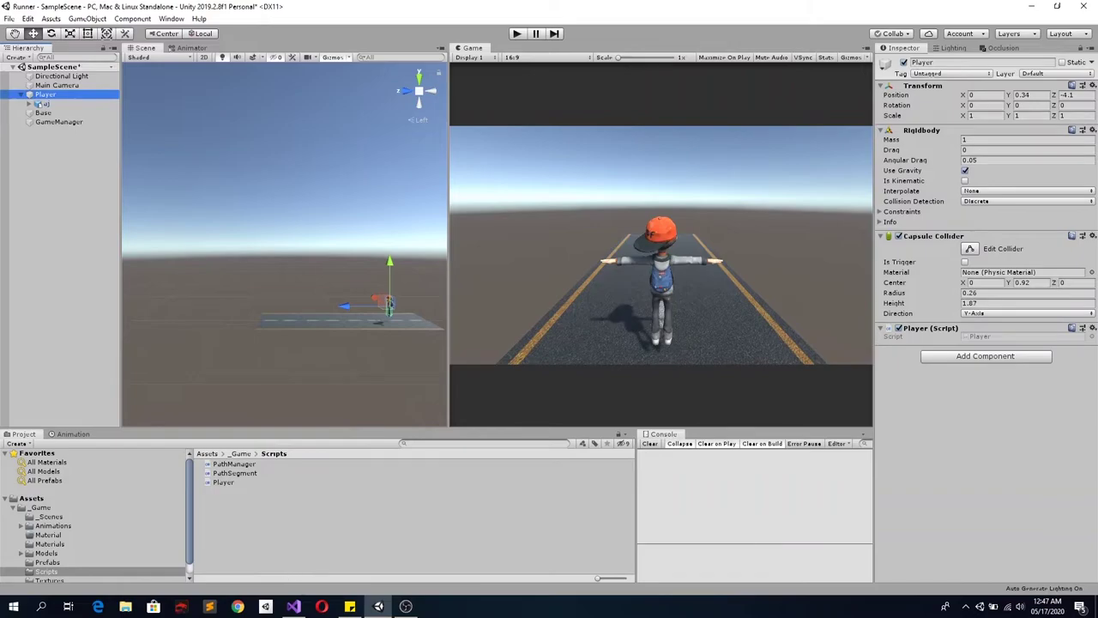
click(292, 608)
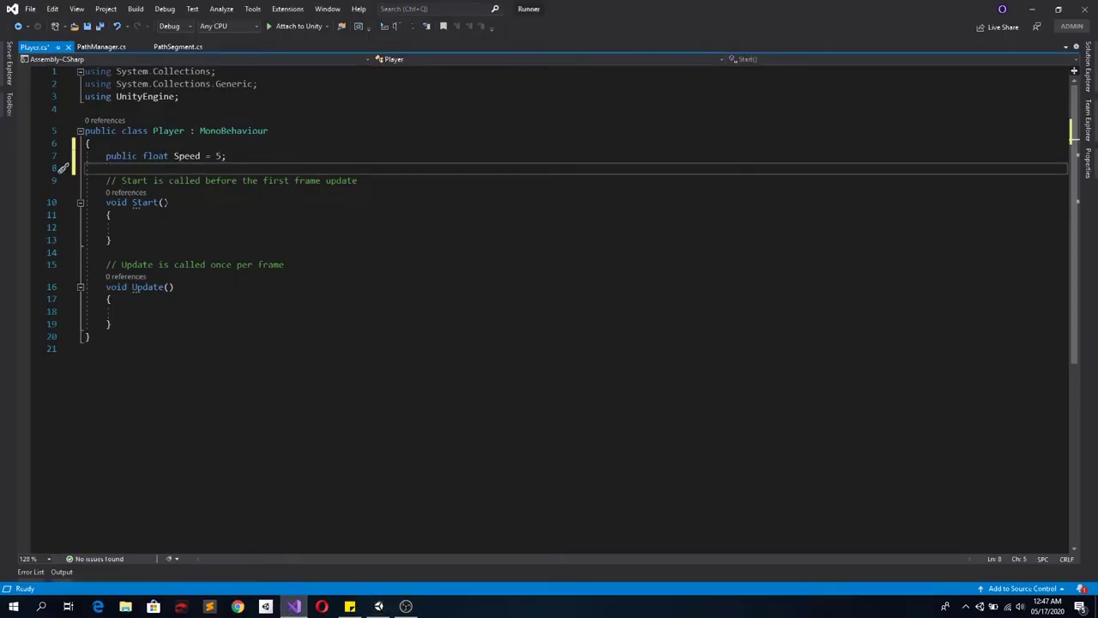
Declare 'public Animator PlayerAnimator;' and 'public float JumpForce = 250;' in the Player class
text(pub)
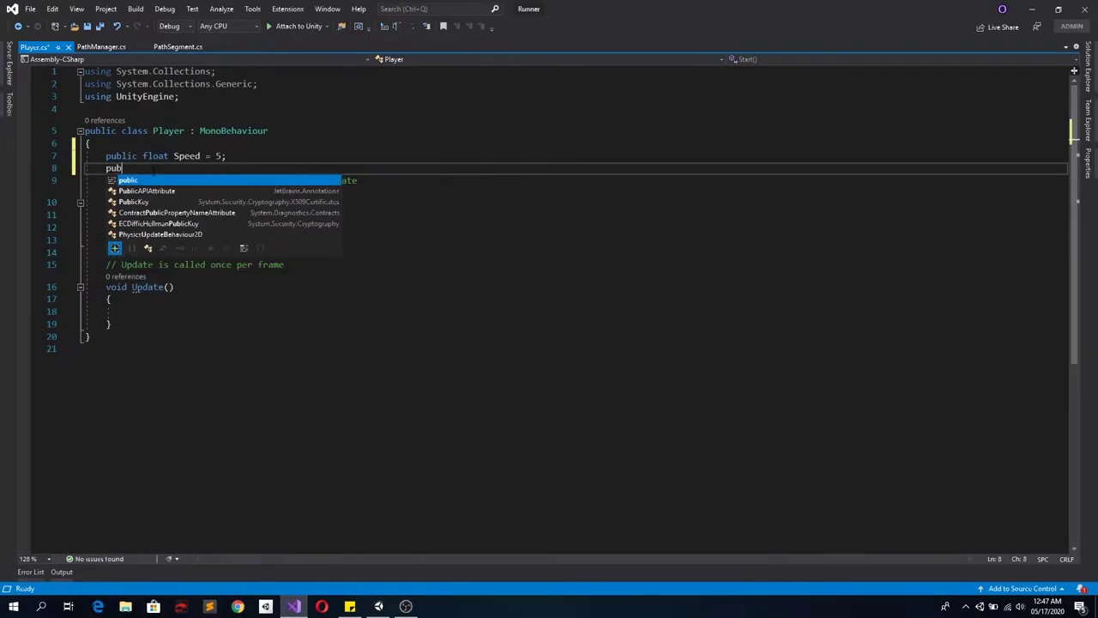
text(lic animator )
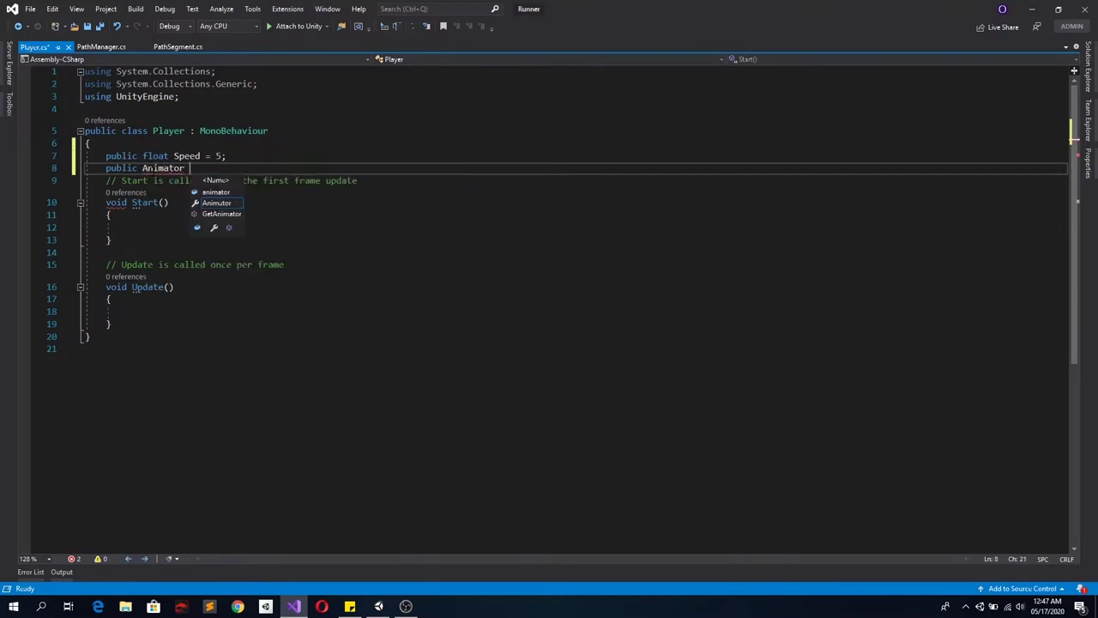
text(PlayerAnimator)
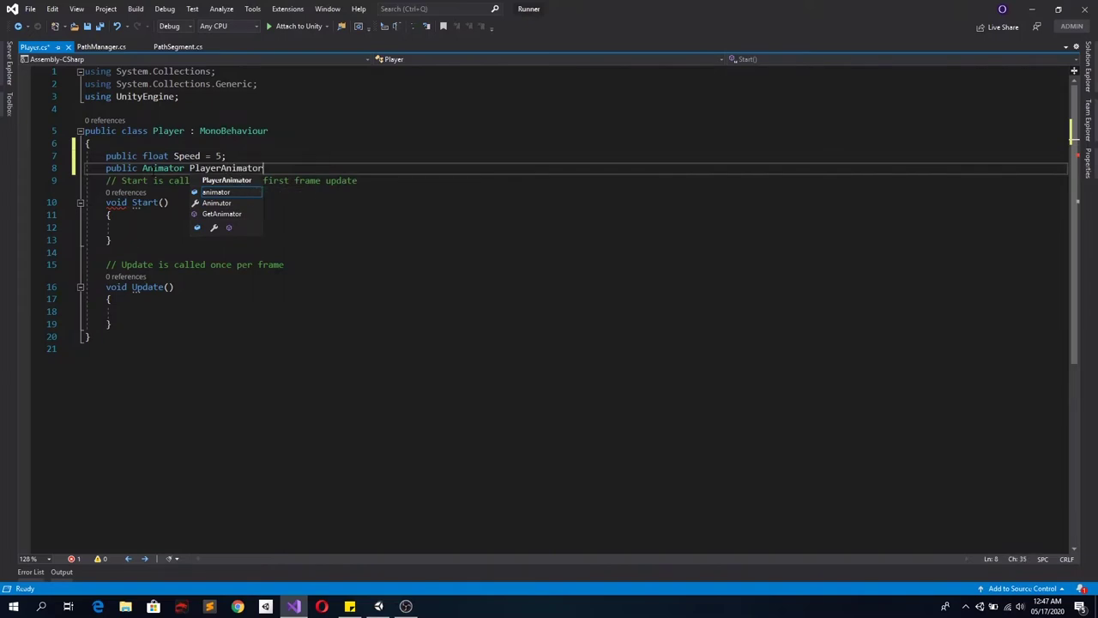
text(;)
key(Return)
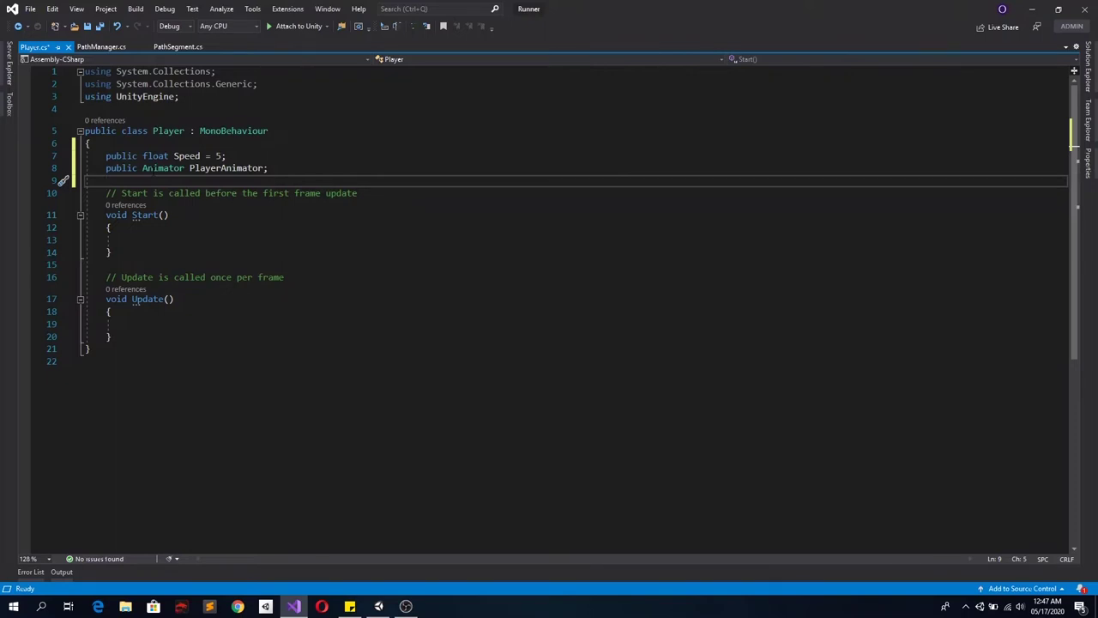
key(Return)
text(publi)
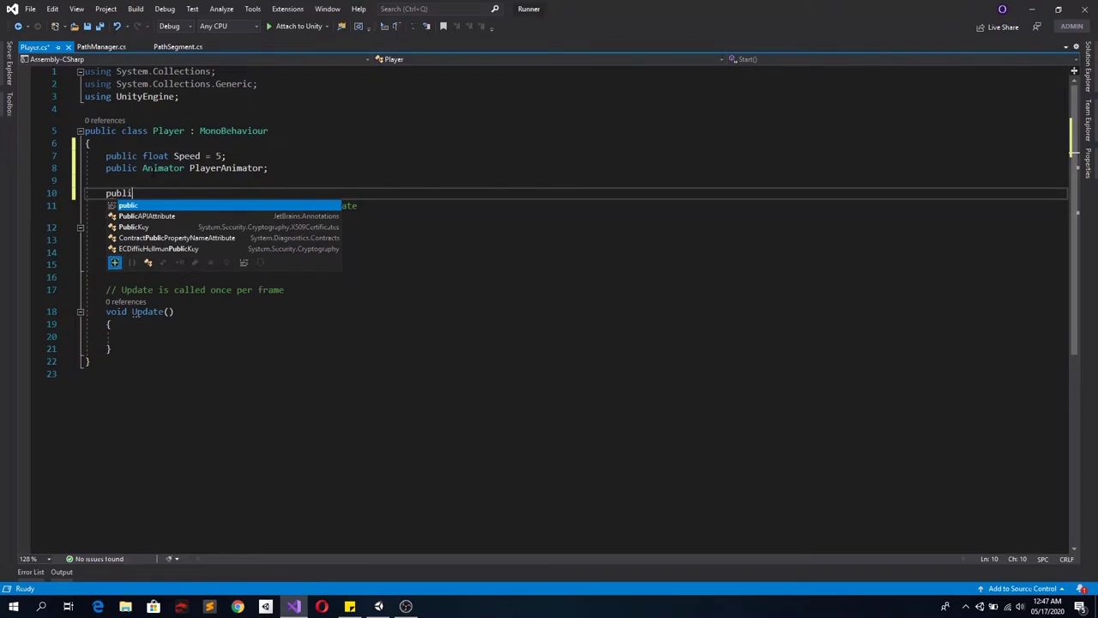
text(c float JumpForce )
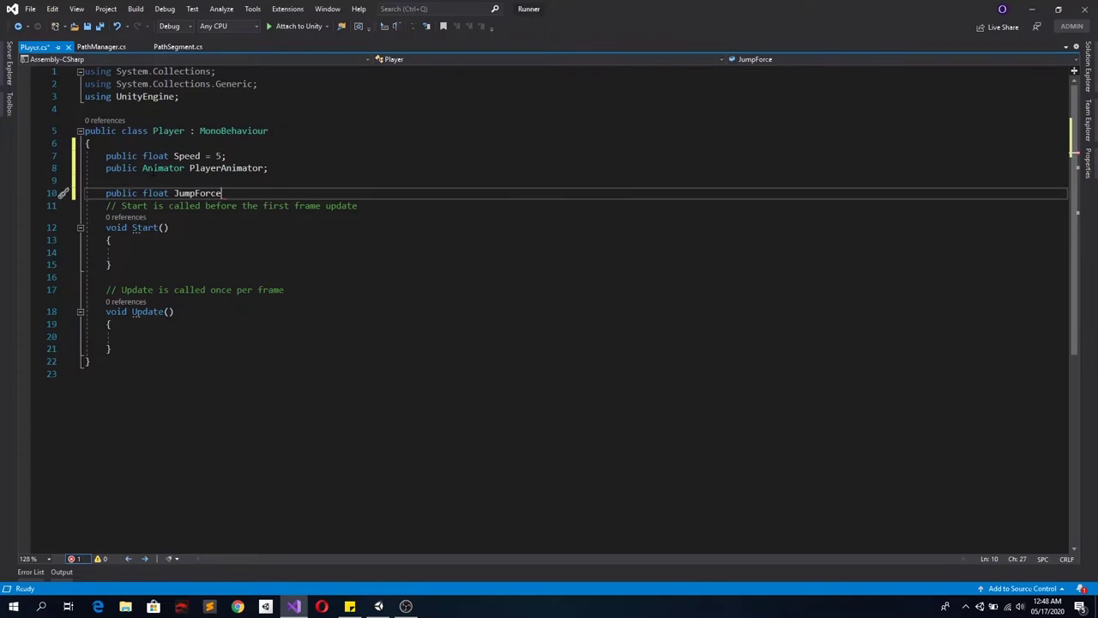
text(= )
text(250;)
key(Return)
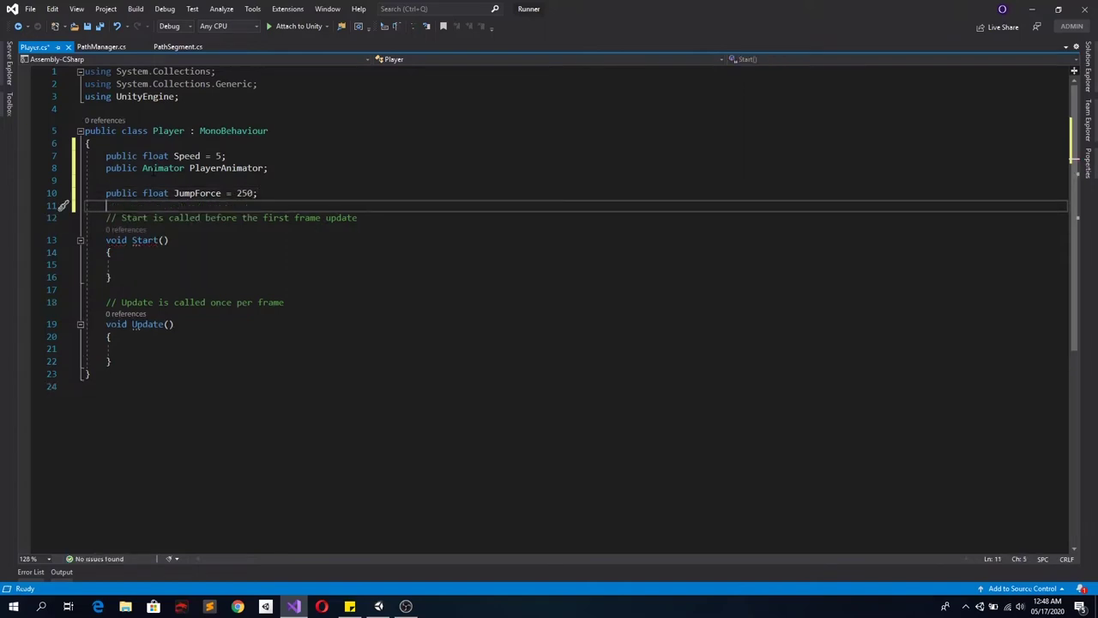
key(Return)
key(Return)
key(Up)
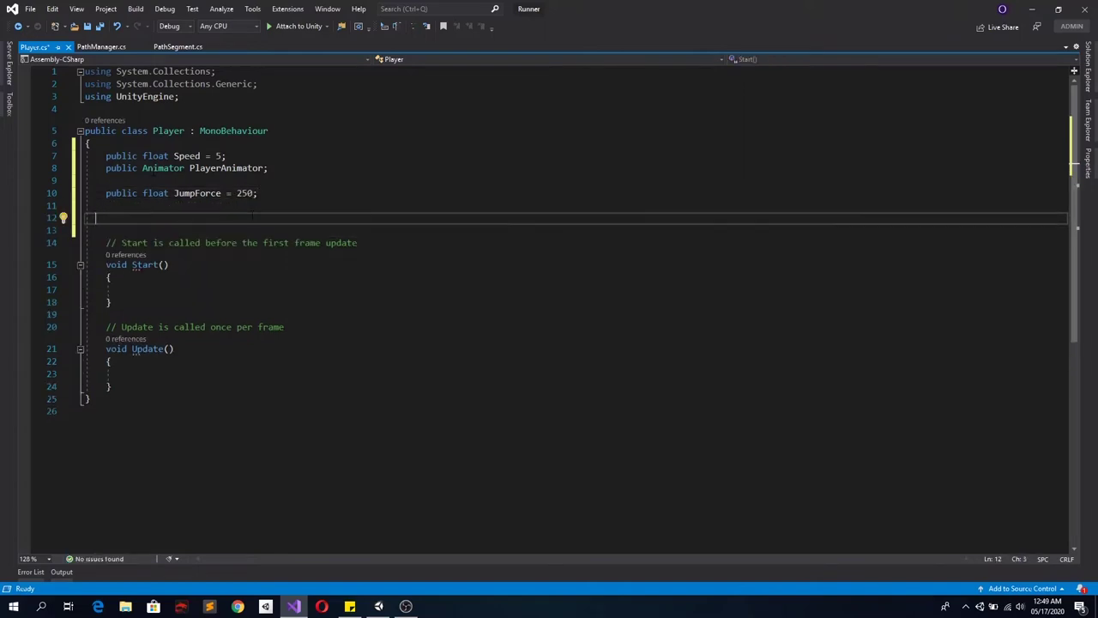
Declare a 'Rigidbody PlayerRB;' field and copy its name
text(rigidbody )
text(PlayerRB;)
key(Return)
double_click(180, 218)
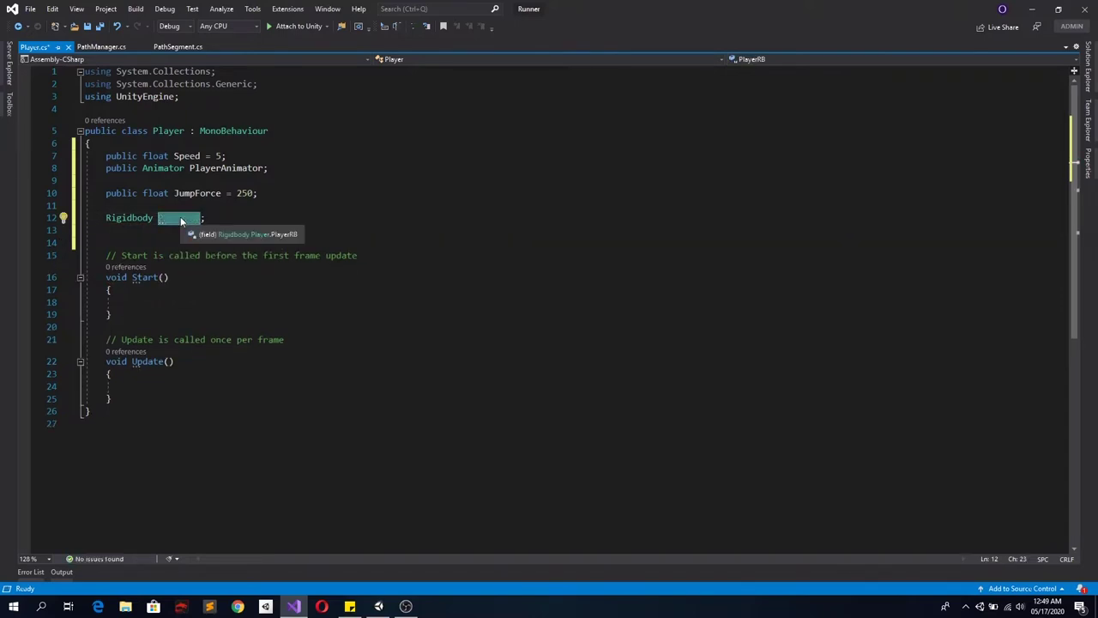
key(ctrl+c)
Assign 'PlayerRB = GetComponent<Rigidbody>();' in Start() and begin a bool field below PlayerRB
click(120, 289)
key(Return)
key(ctrl+v)
text(=)
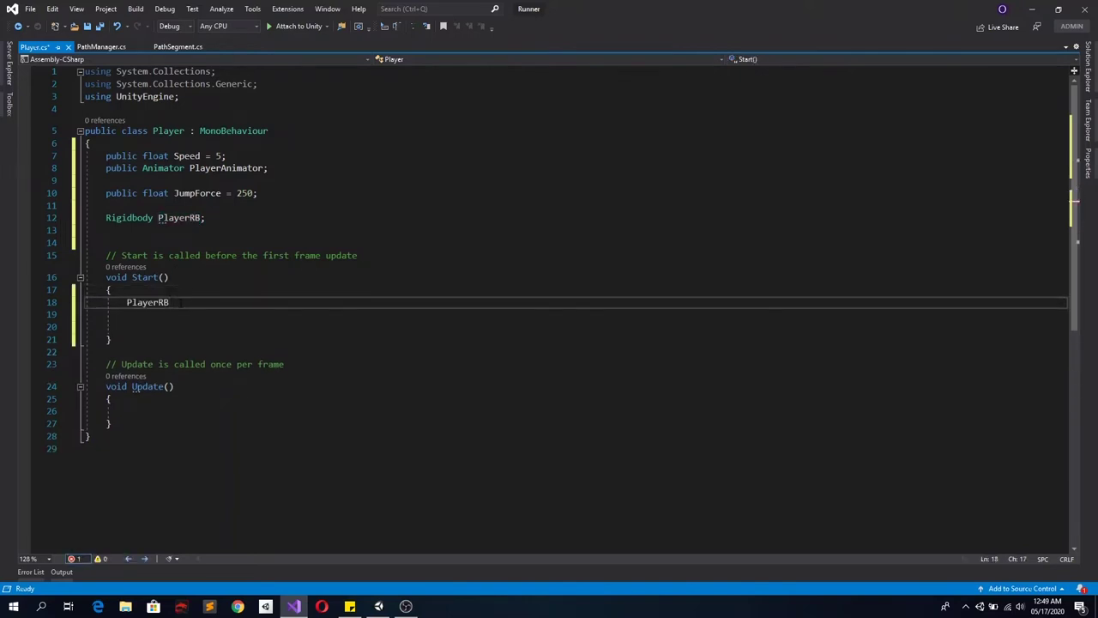
text(getco)
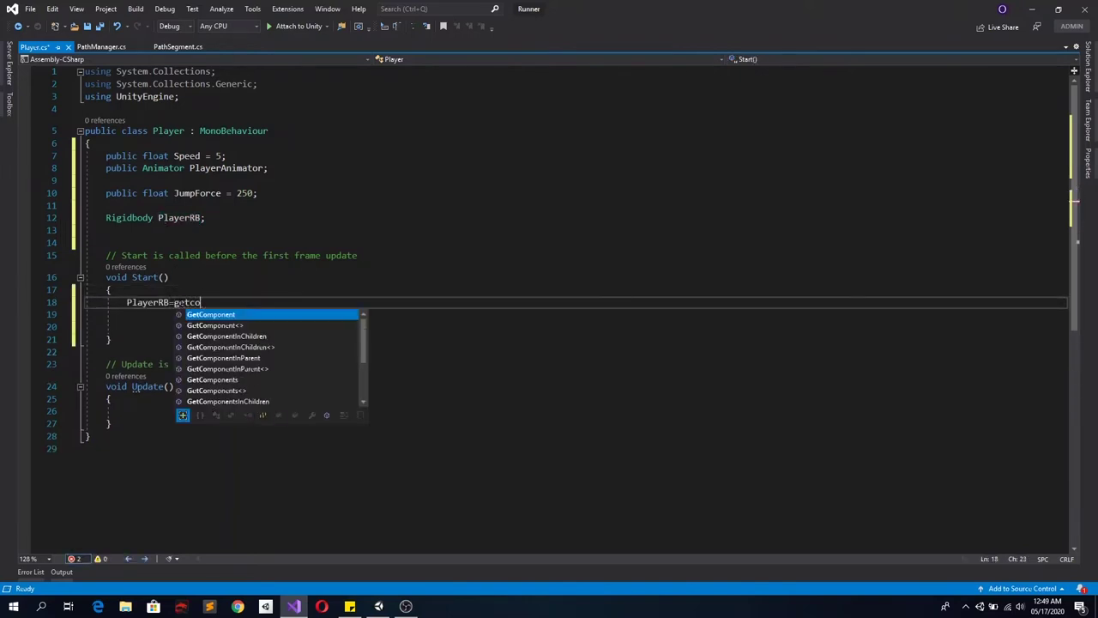
key(Down)
key(Tab)
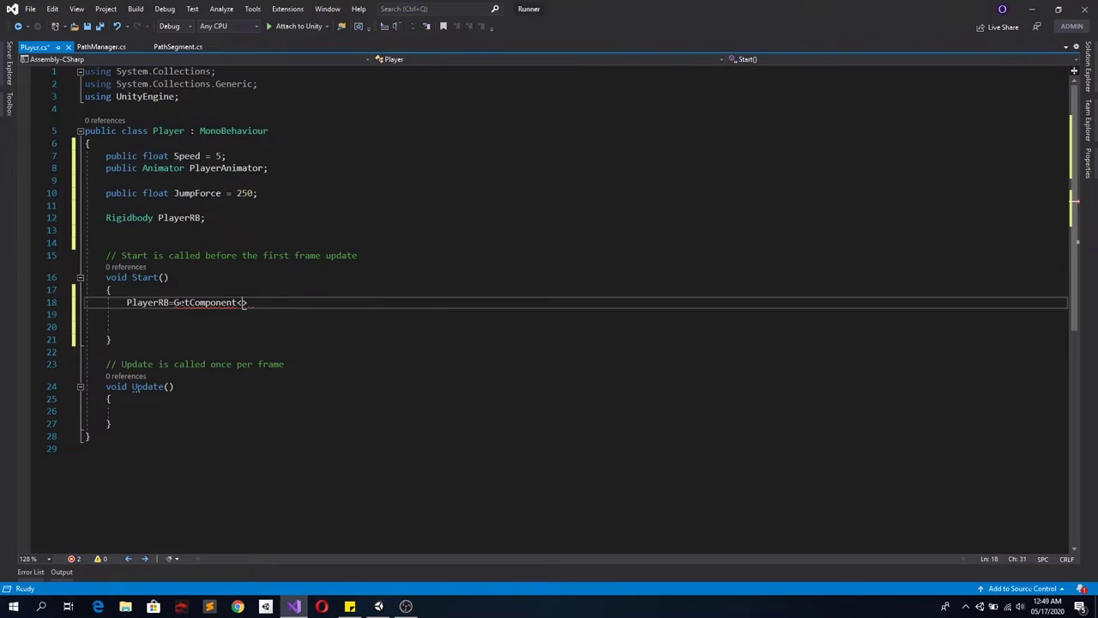
text(rigid)
key(Tab)
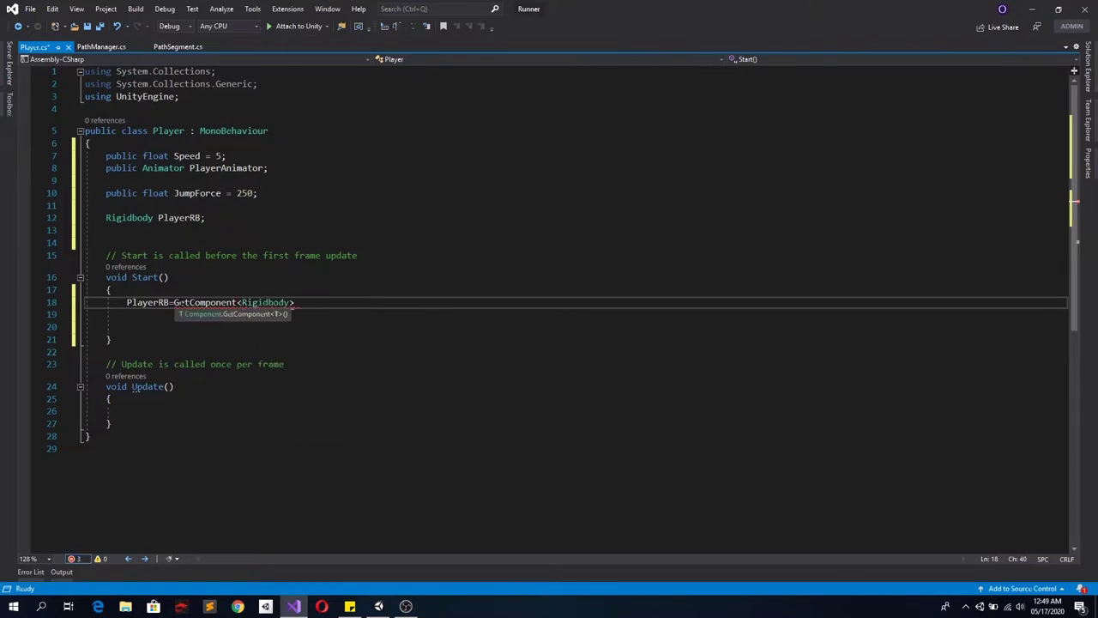
key(Right)
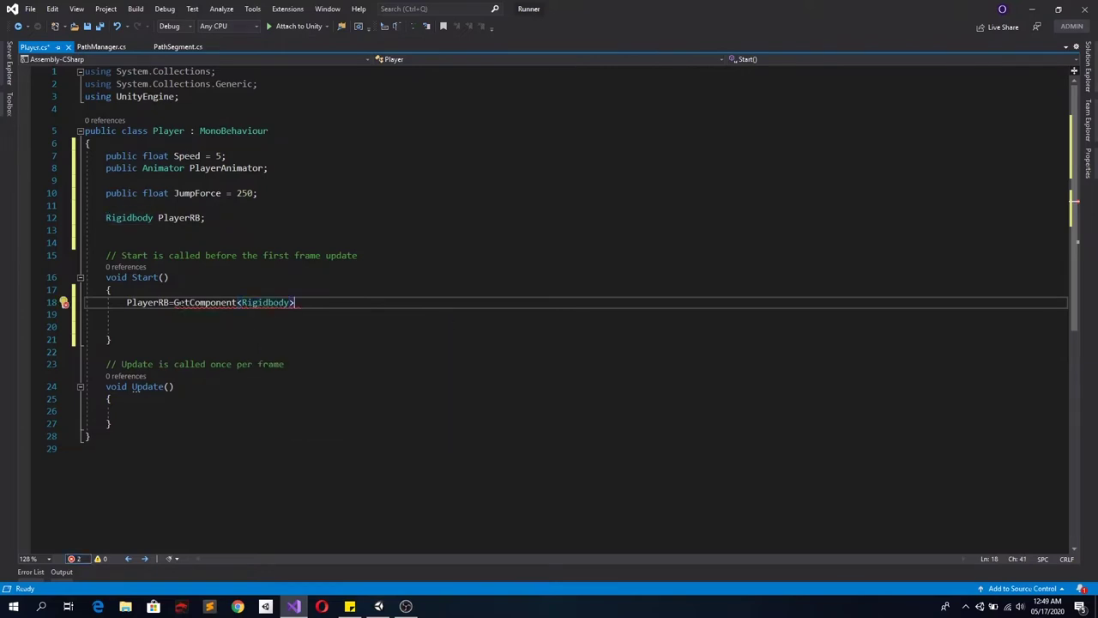
text(();)
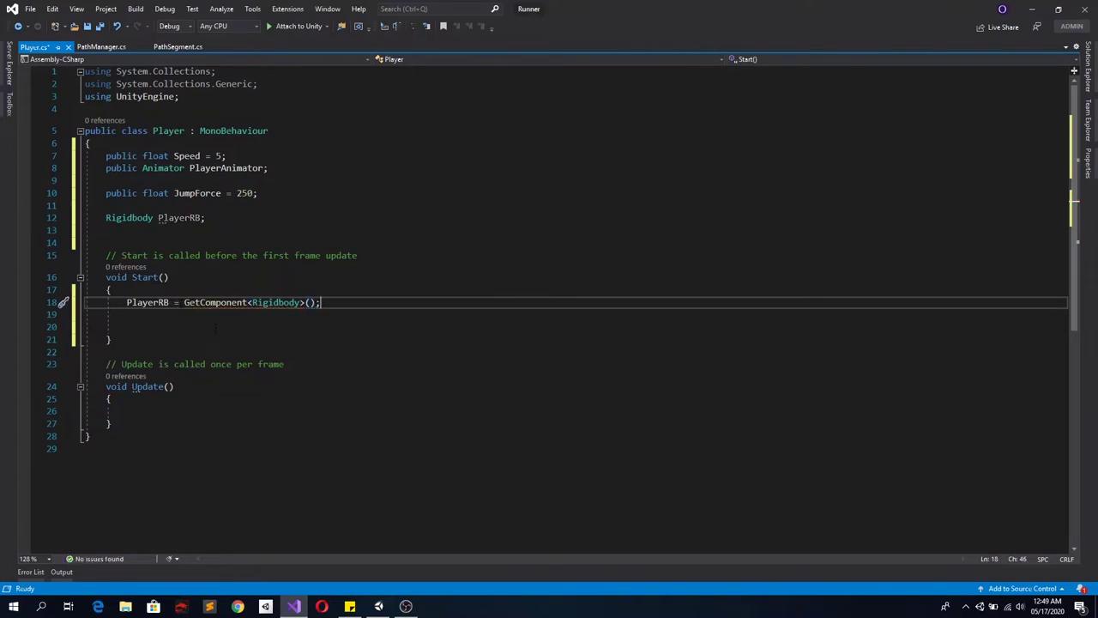
click(185, 242)
text(boo)
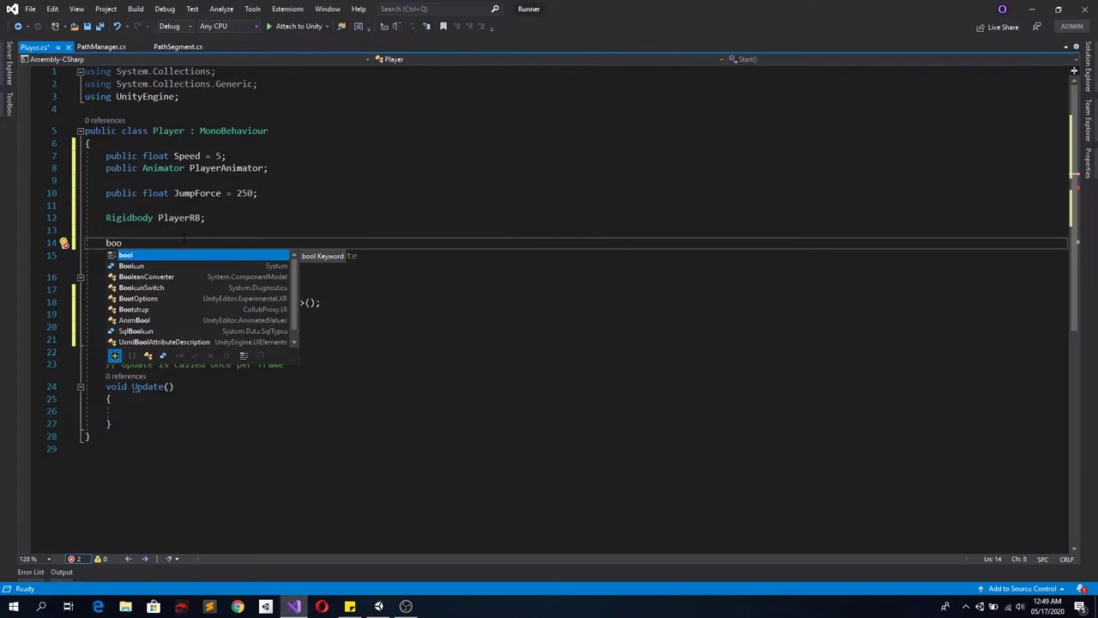
text(l)
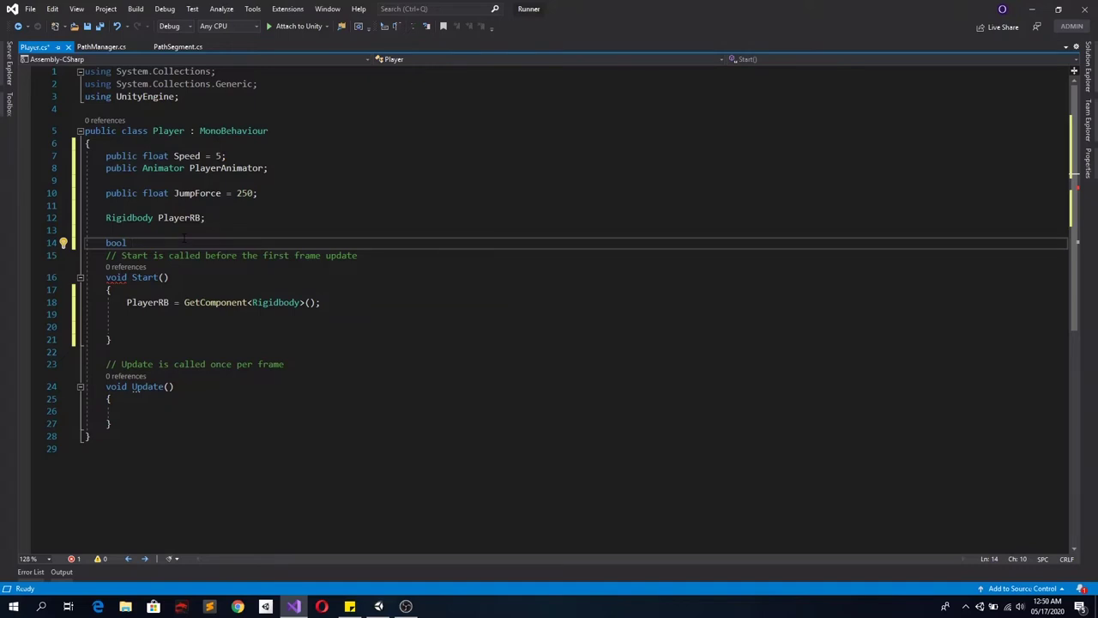
Complete 'bool IsStarted = false;' under PlayerRB, remove the blank line, and save Player.cs
text(IsStarted )
text(= false;)
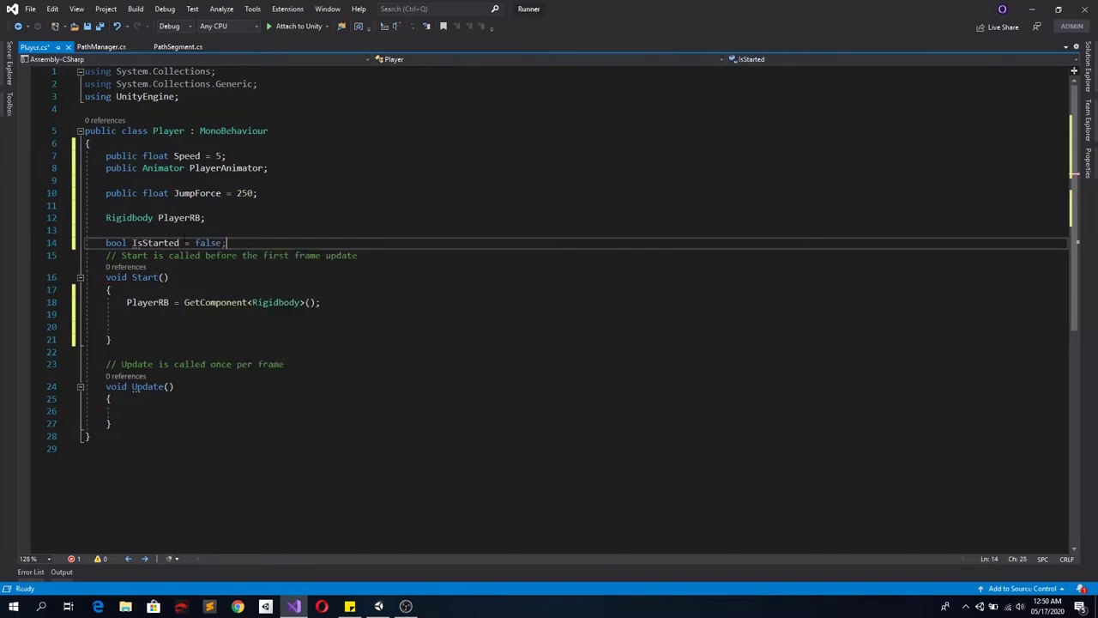
key(Return)
key(Up)
key(Up)
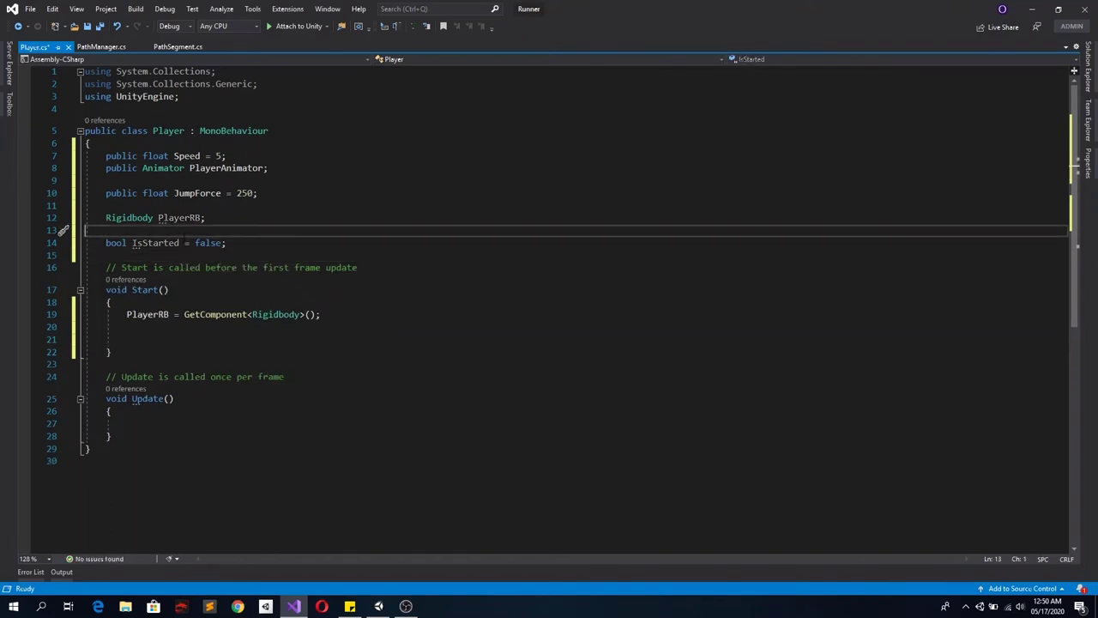
key(BackSpace)
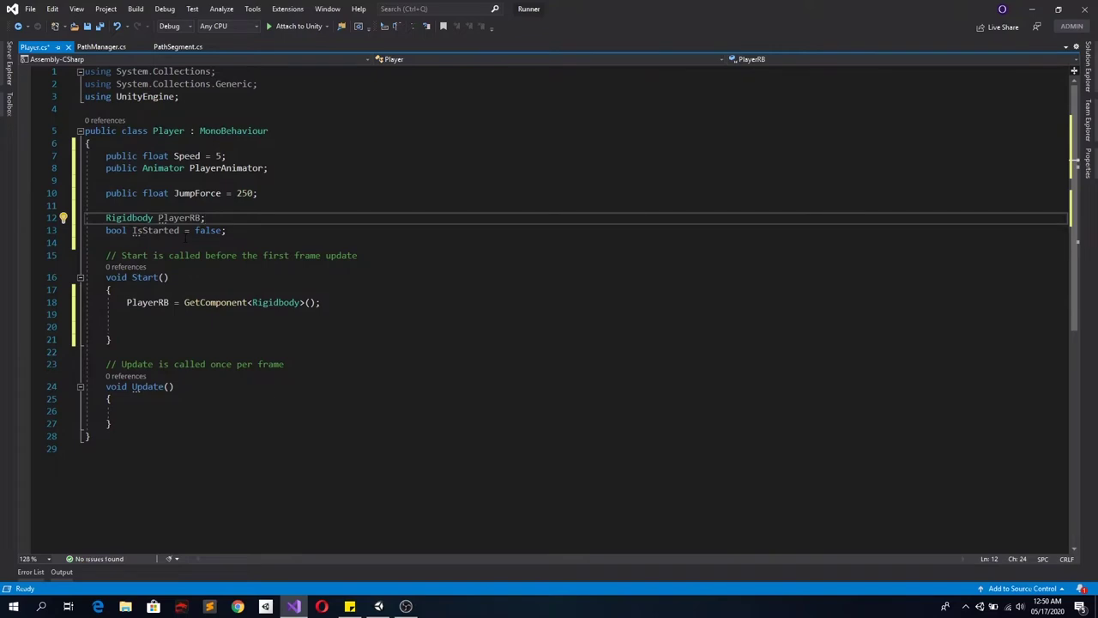
key(ctrl+s)
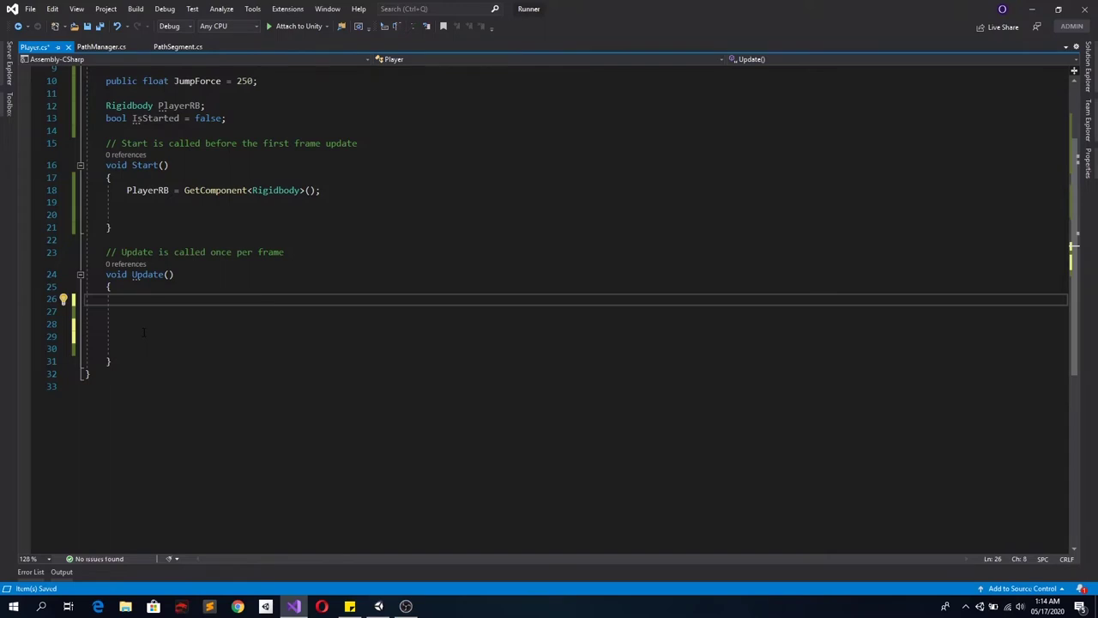
In Update(), write 'if(Input.GetKeyDown(KeyCode.space))' with an empty brace block
text(if(input.get)
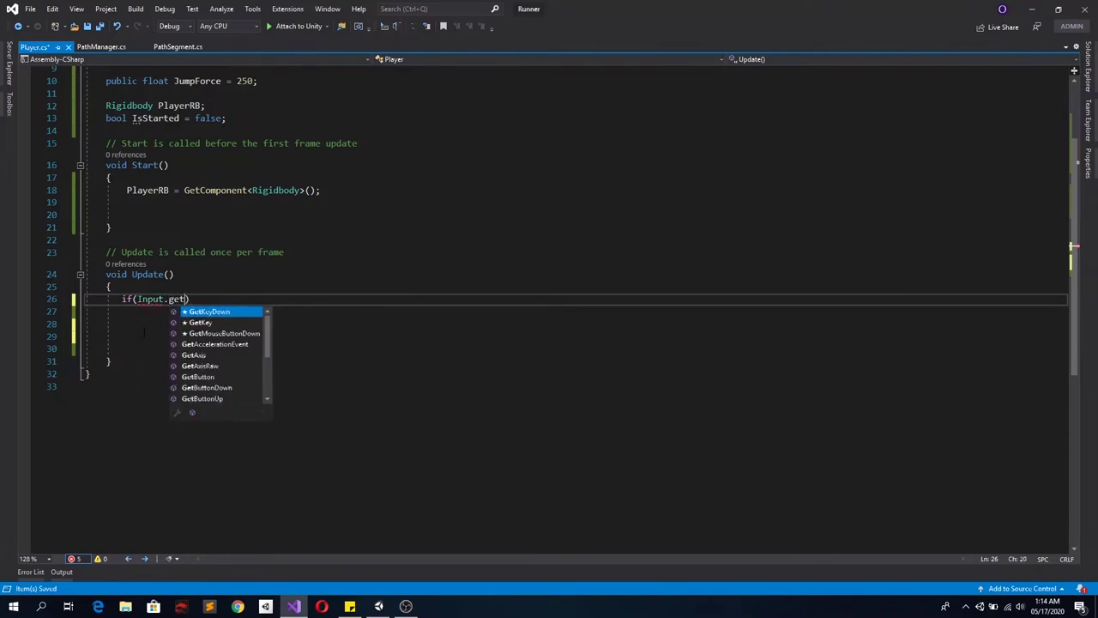
key(Tab)
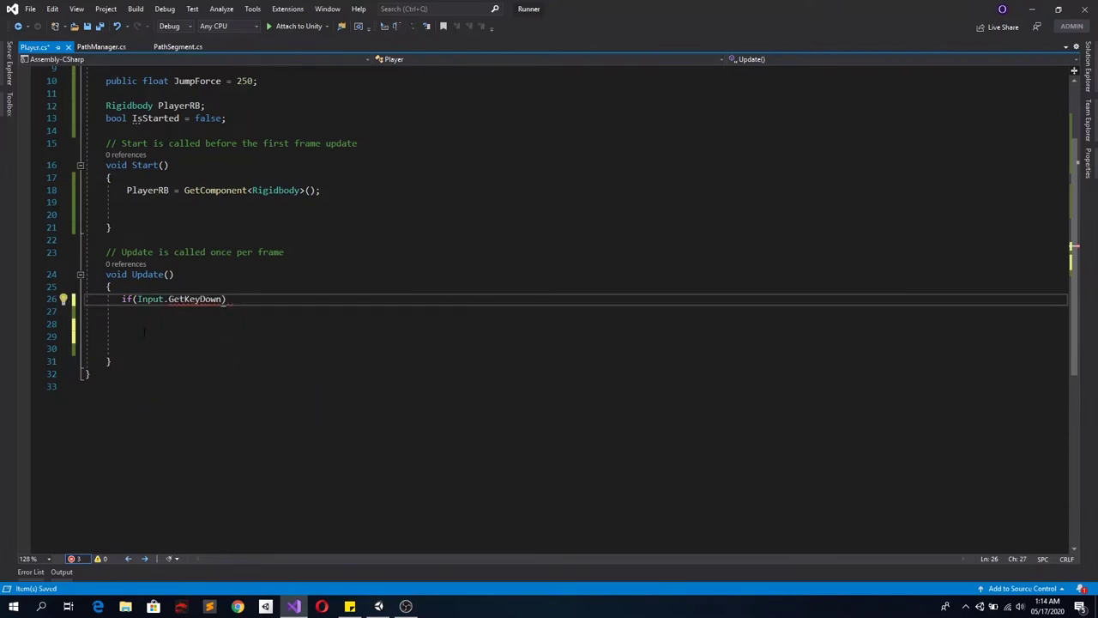
text((KeyCode)
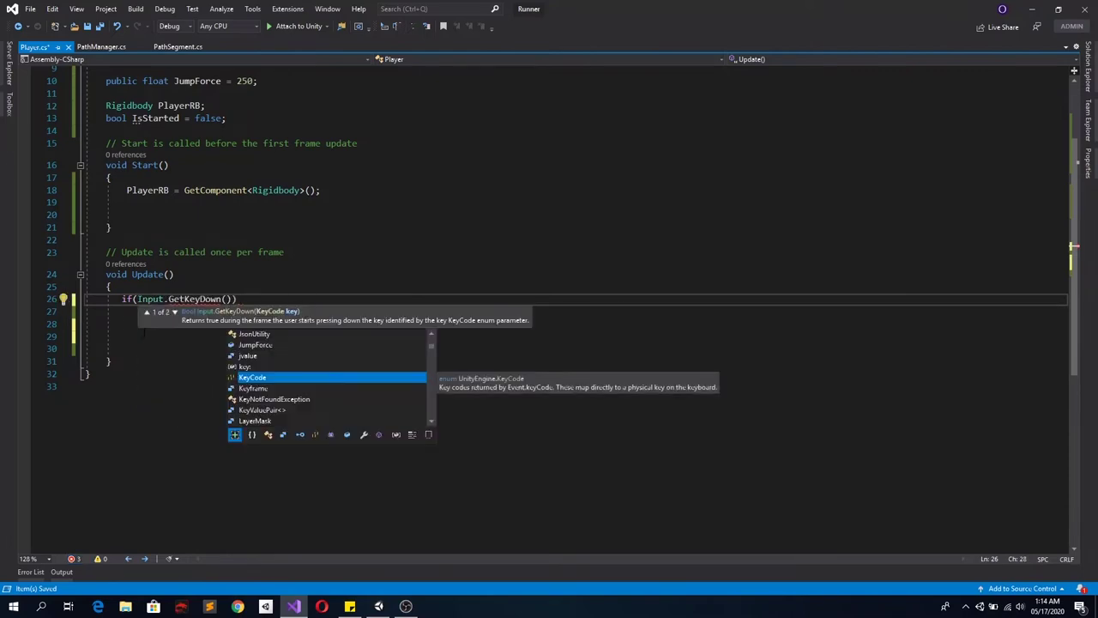
text(.space)
key(Escape)
key(Right)
key(Right)
key(Return)
text({)
key(Return)
key(Up)
Correct the key to KeyCode.Space and append '&& IsStarted==false' to the if condition
click(270, 299)
click(305, 299)
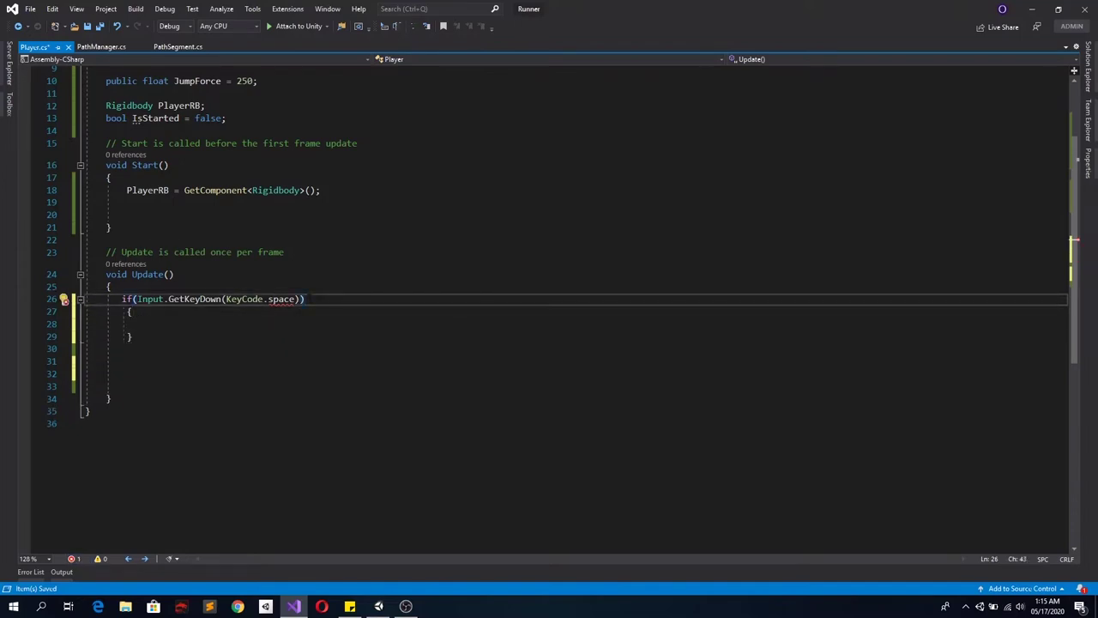
double_click(279, 301)
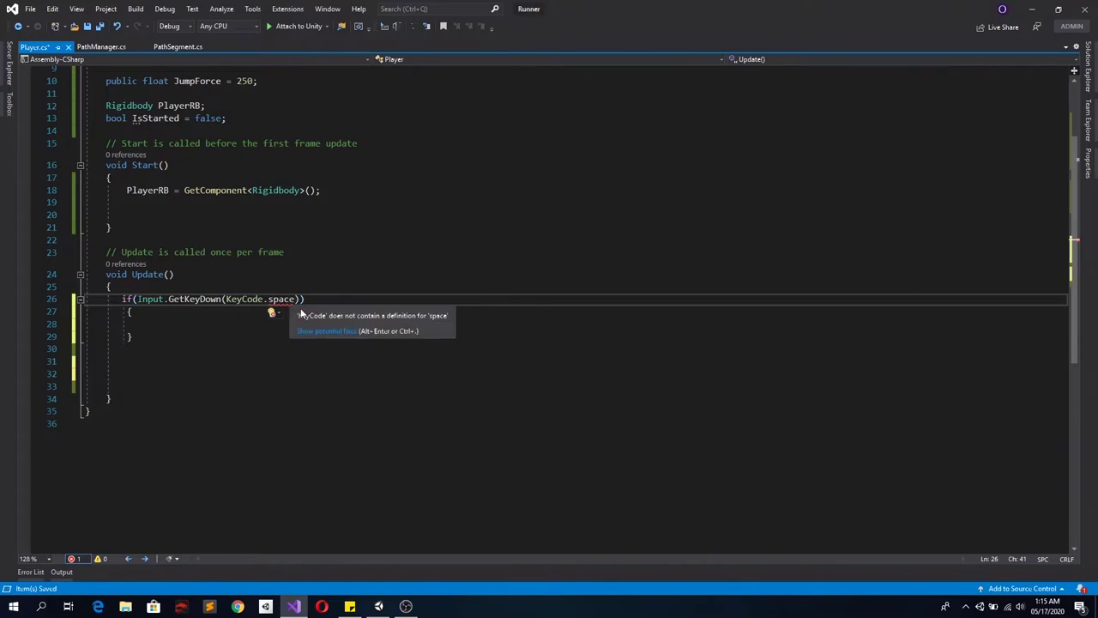
text(Space)
click(147, 324)
click(129, 313)
click(127, 336)
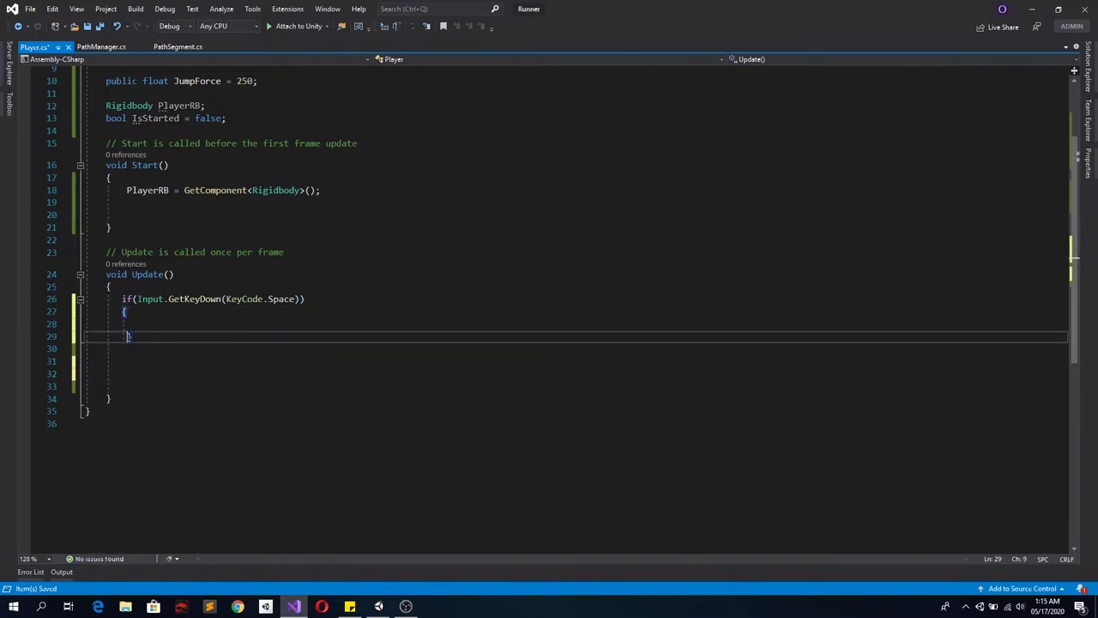
click(148, 323)
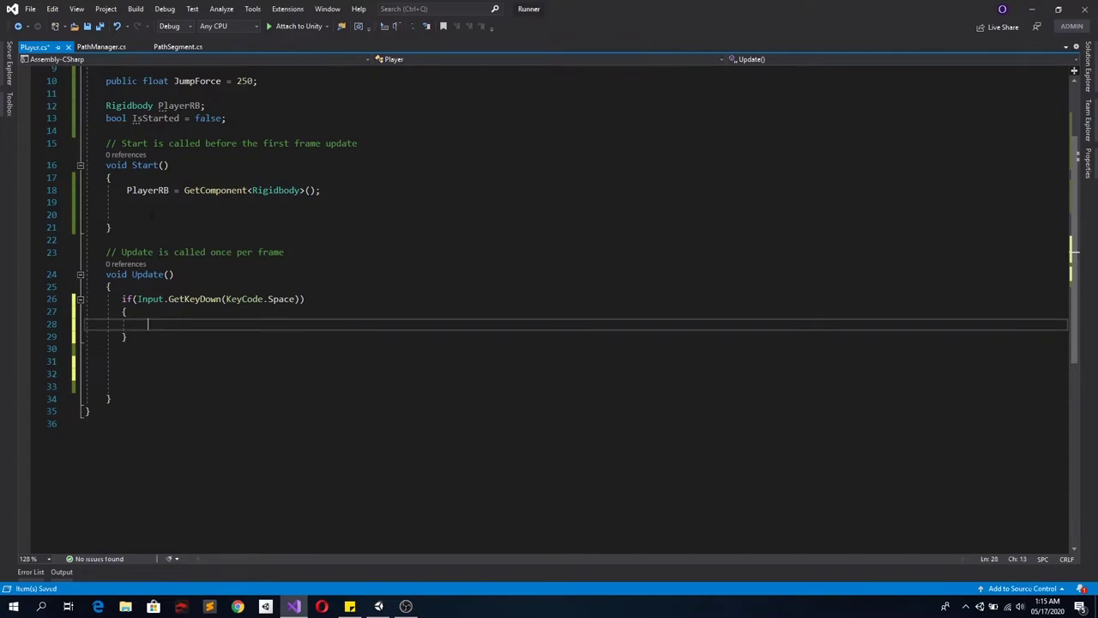
double_click(167, 121)
click(168, 323)
click(299, 299)
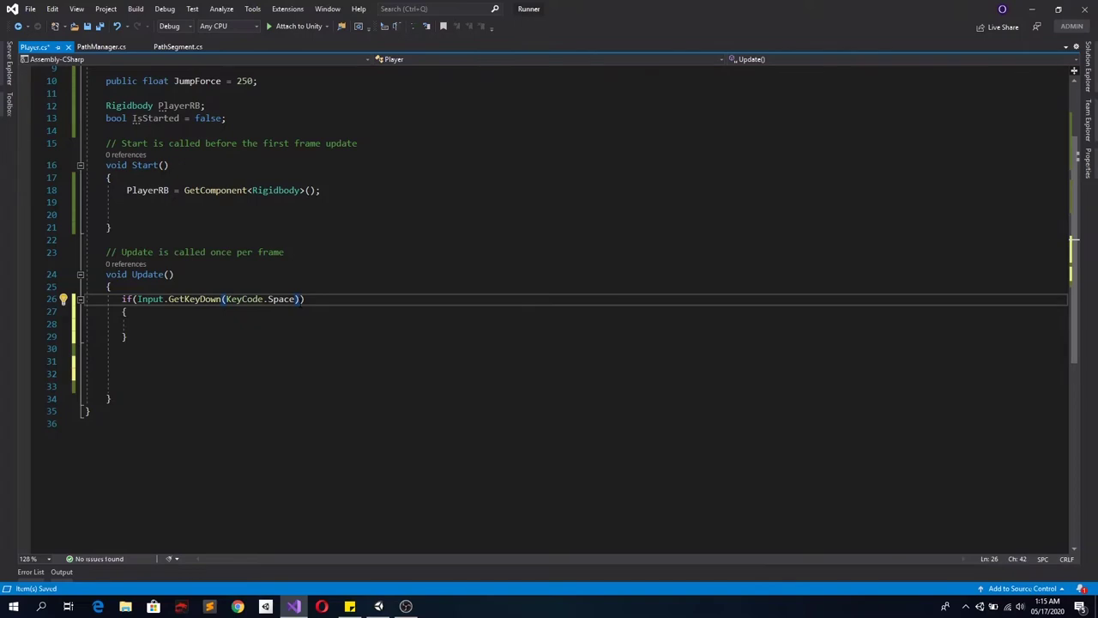
text(&& )
text(IsStarted)
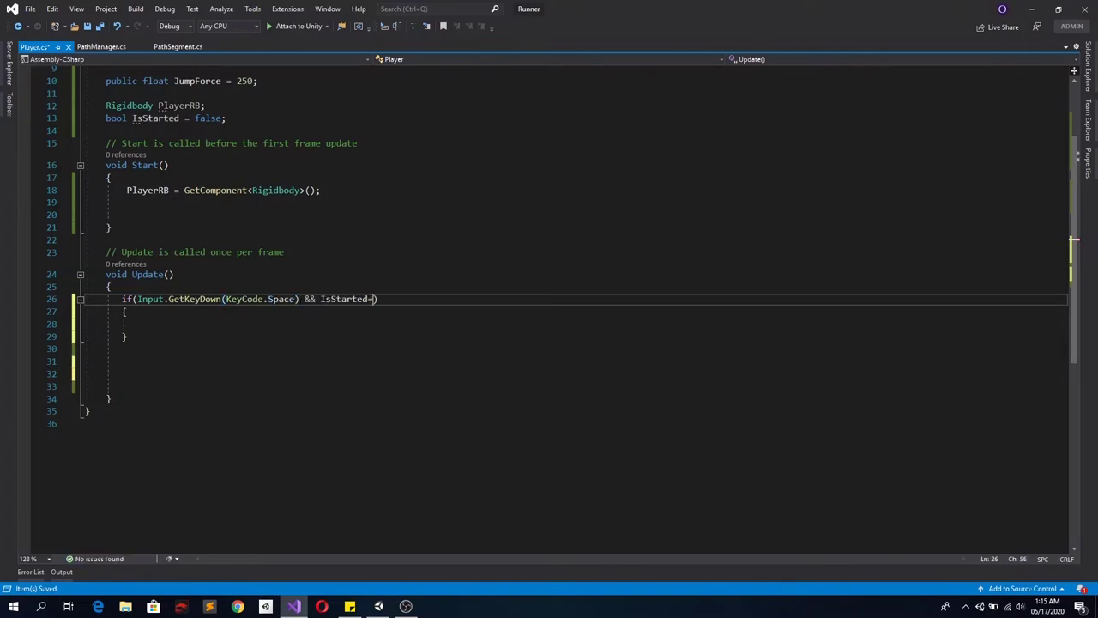
text(==false)
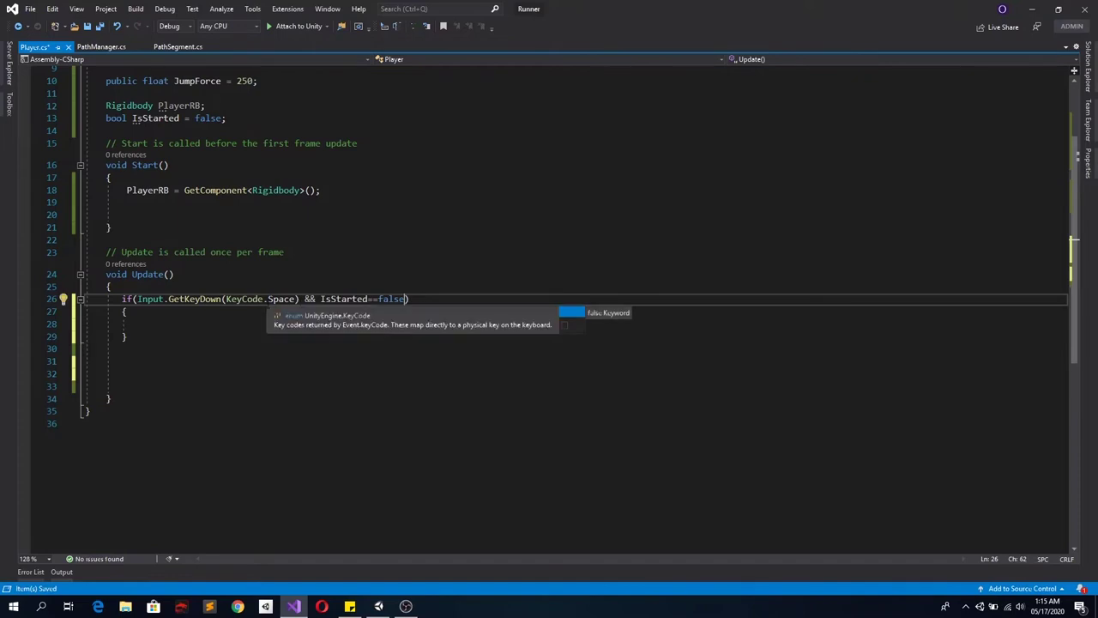
click(239, 325)
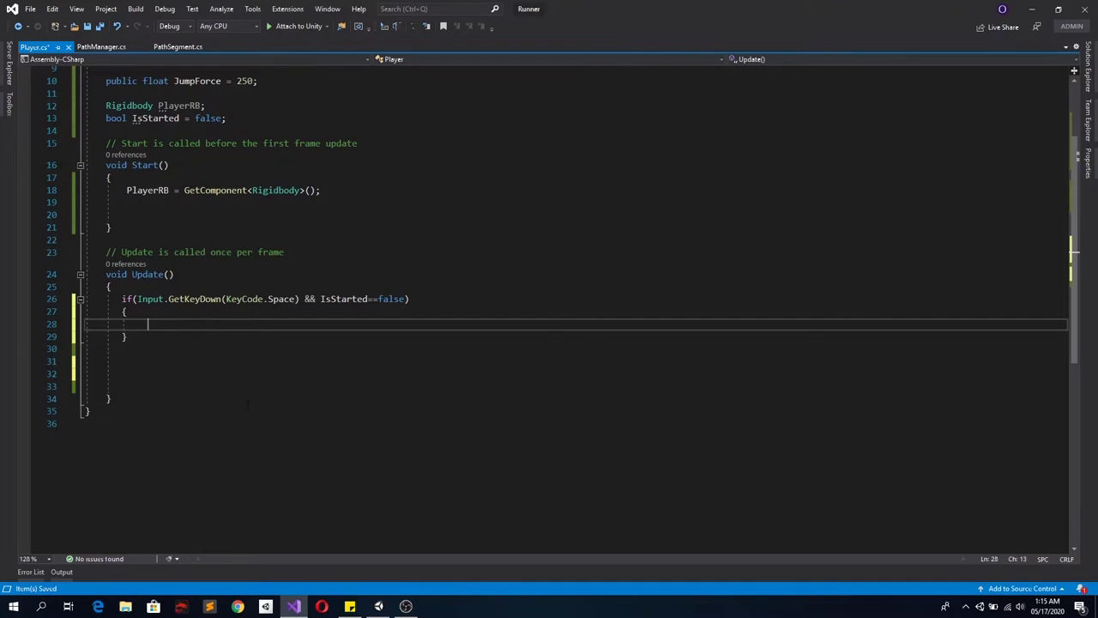
scroll(244, 398, up, 3)
Inside the if block, call PlayerAnimator.SetTrigger("Run");
click(214, 168)
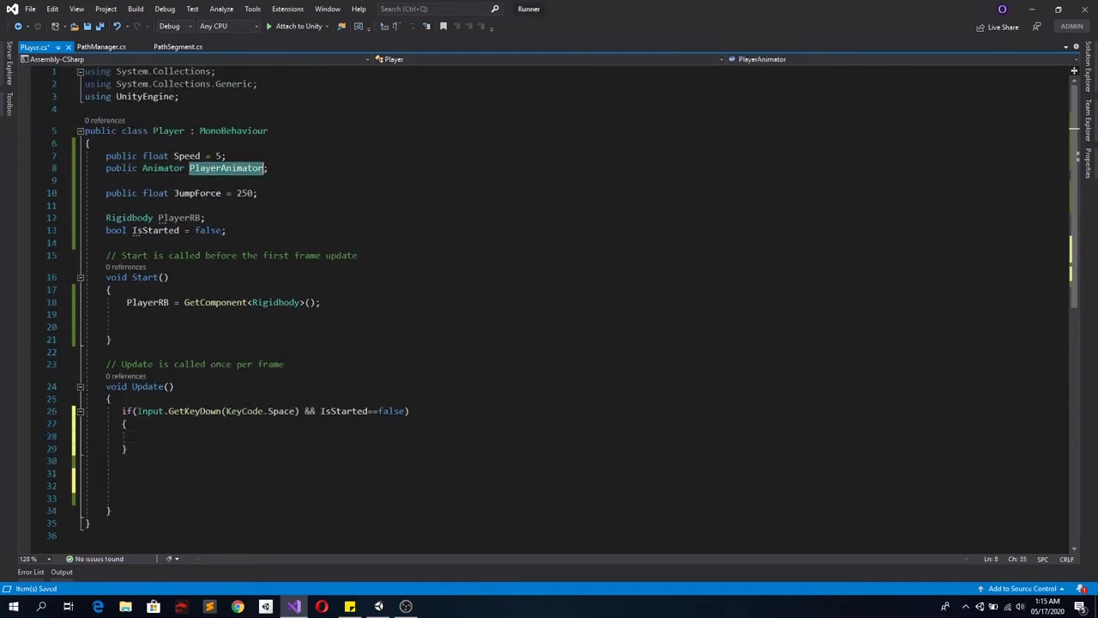
click(147, 436)
text(PlayerAnimator)
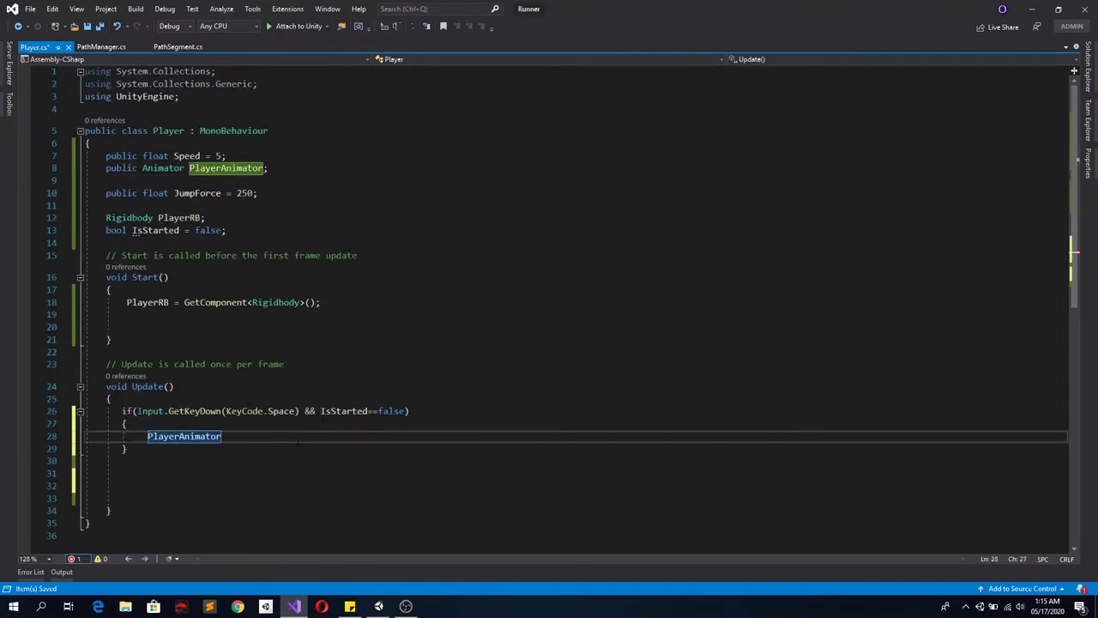
text(.setTr)
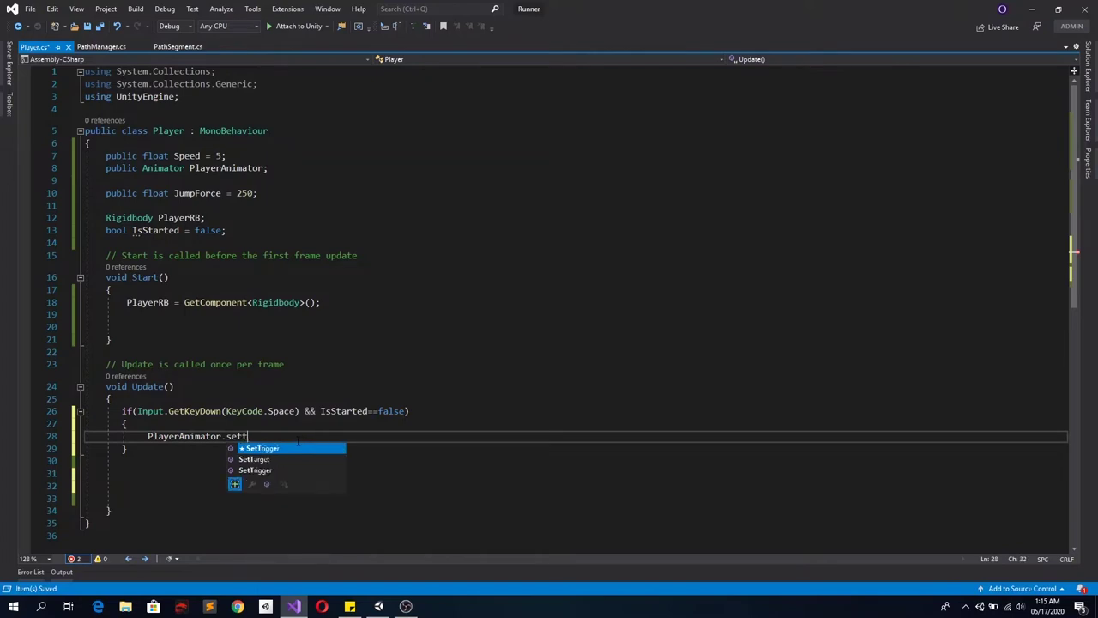
key(Tab)
text(("Run")
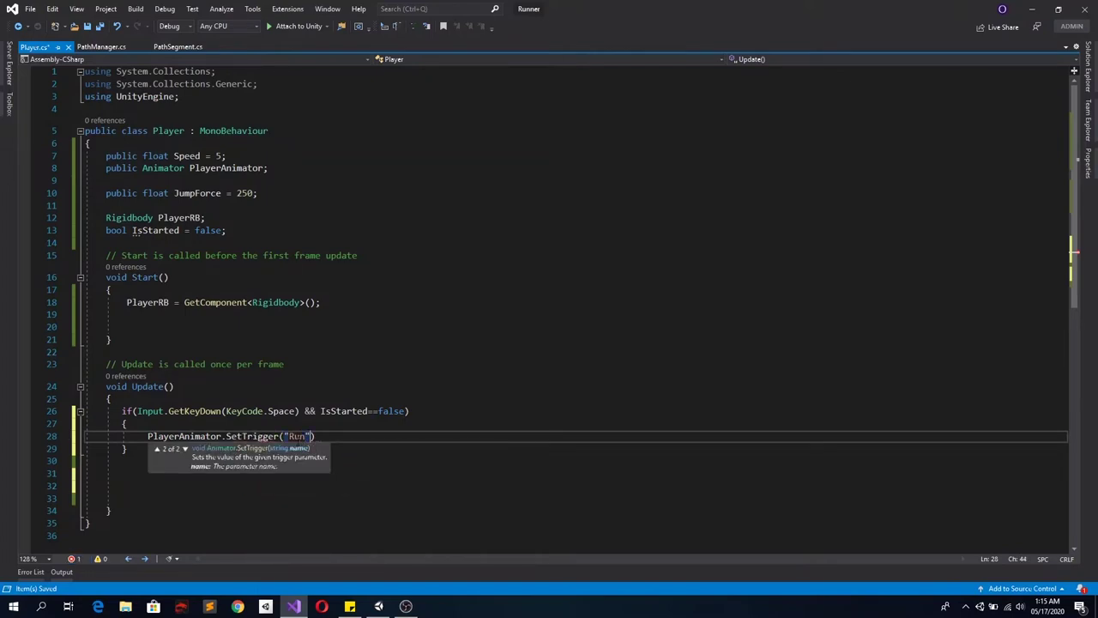
text(,)
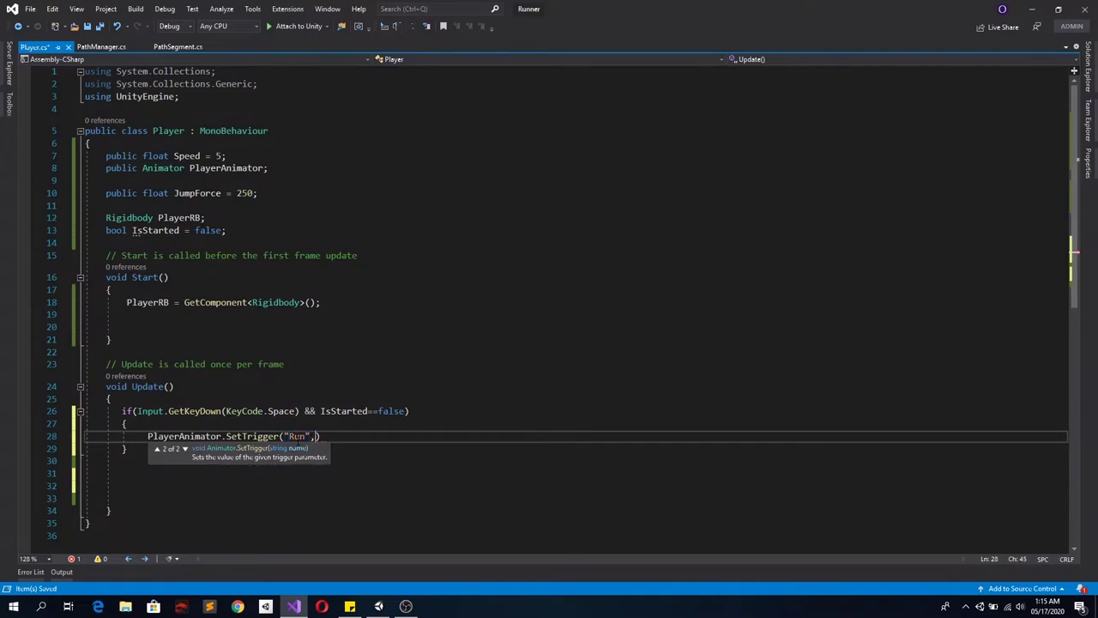
text(tru)
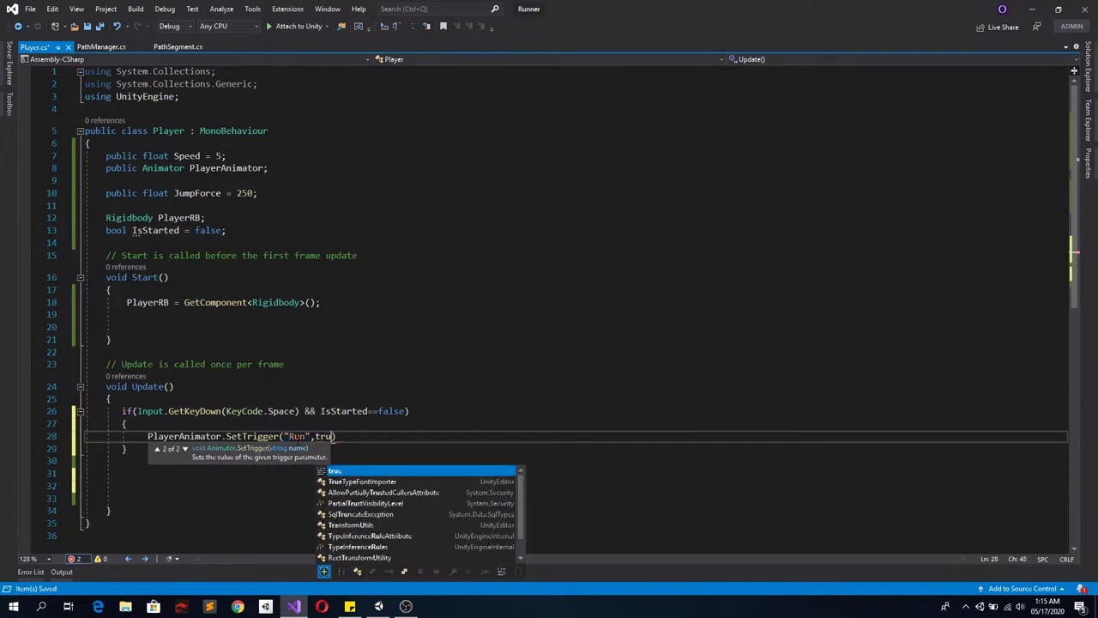
key(BackSpace)
key(BackSpace)
key(BackSpace)
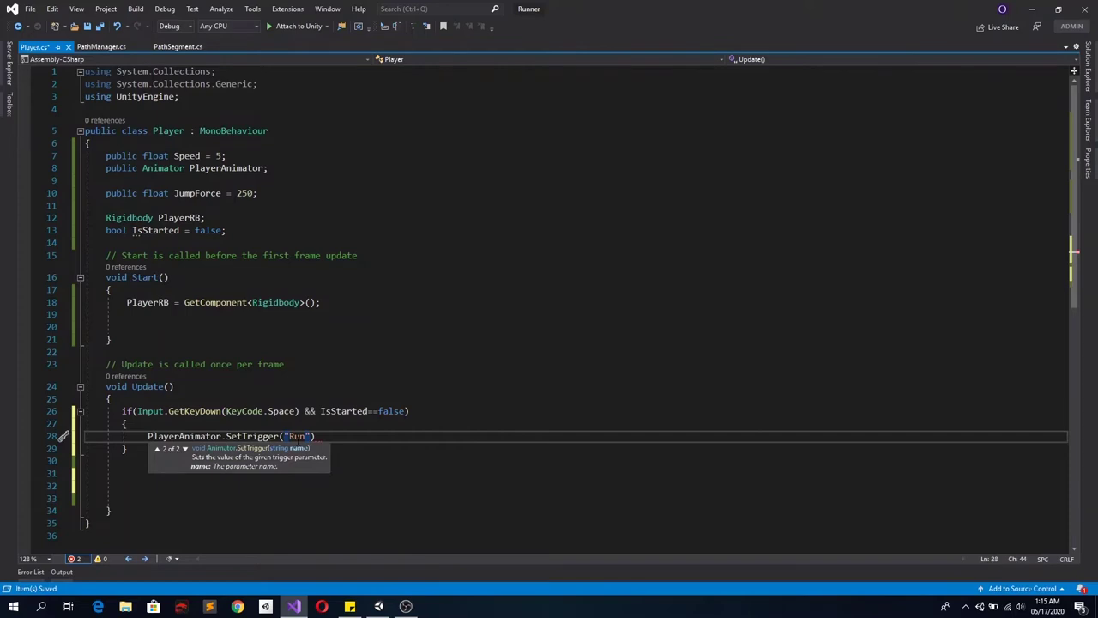
key(Right)
text(;)
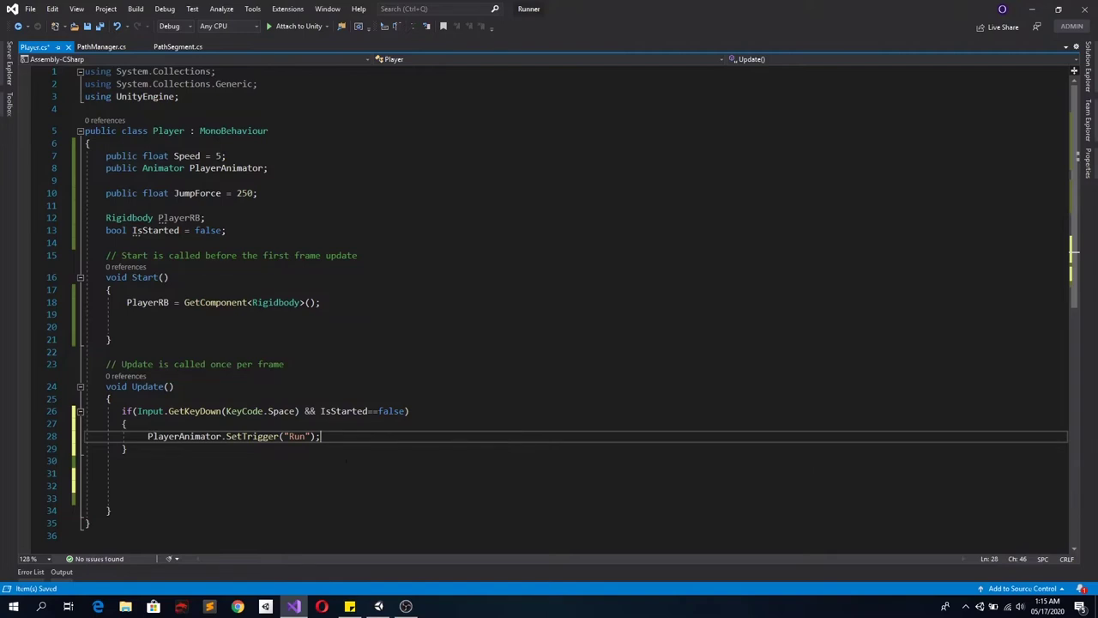
Duplicate that line into ResetTrigger("Jump") and ResetTrigger("Slide") calls and save Player.cs
key(ctrl+d)
key(ctrl+d)
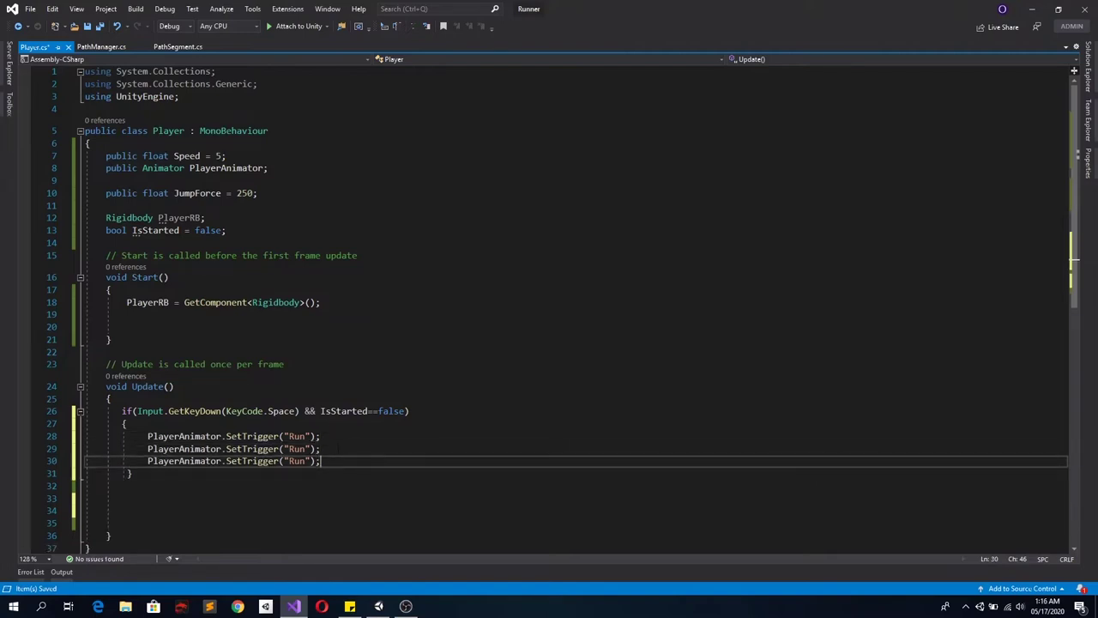
drag(226, 449, 241, 449)
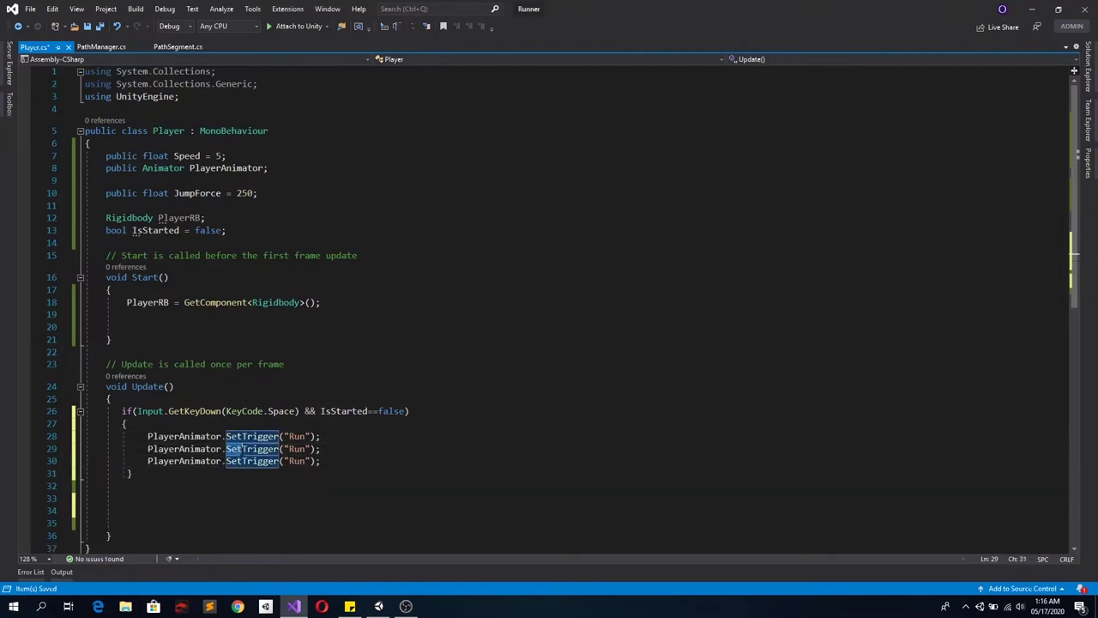
text(r.Reset)
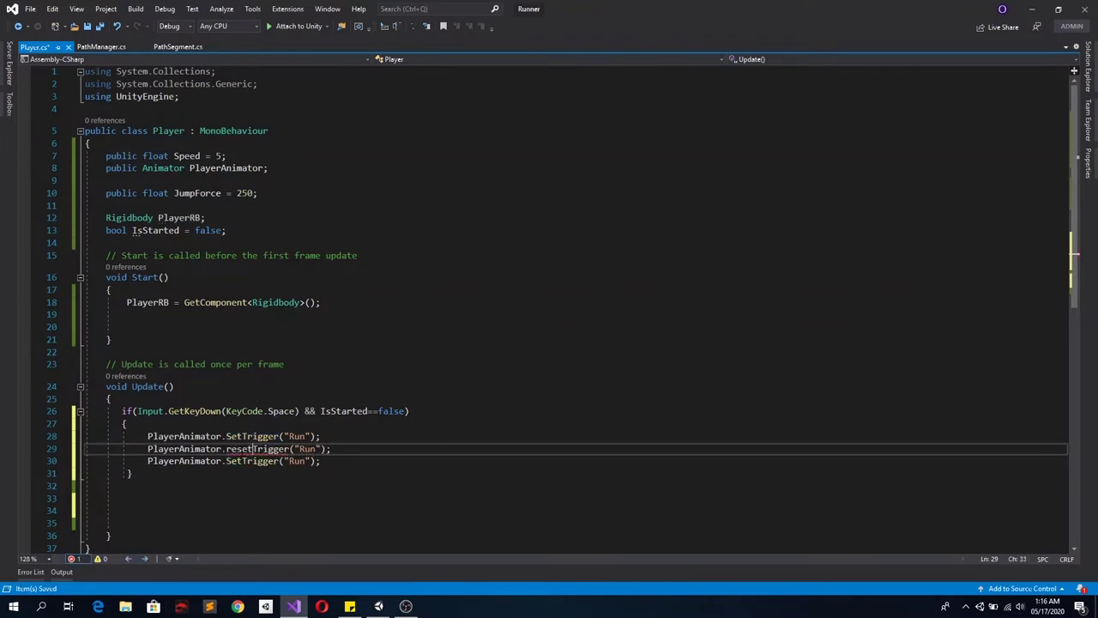
key(Tab)
drag(226, 460, 243, 461)
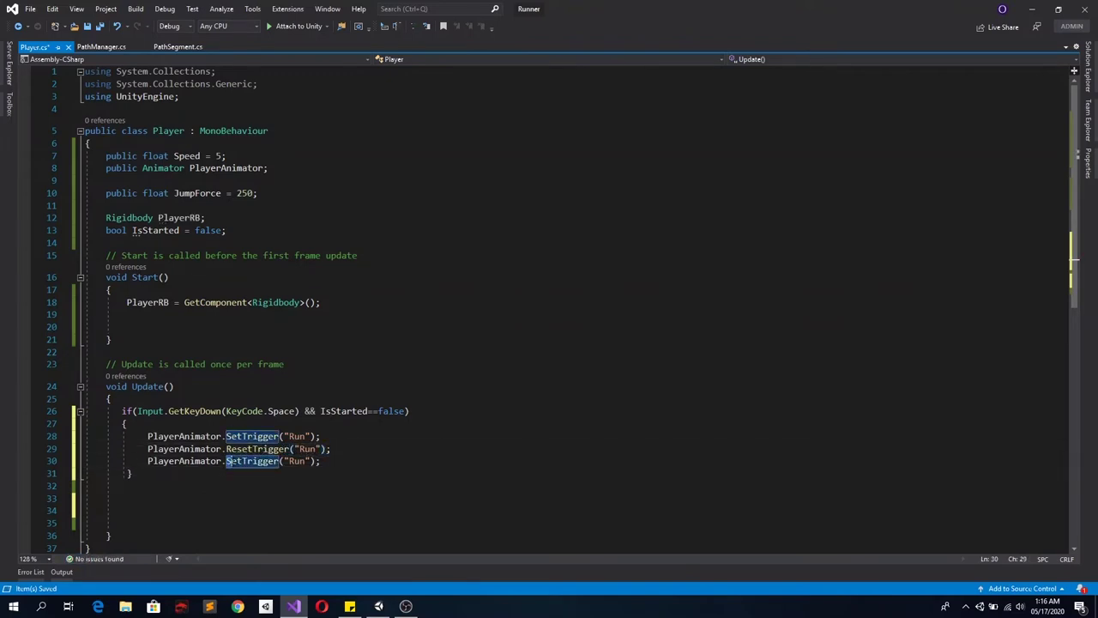
text(Reset)
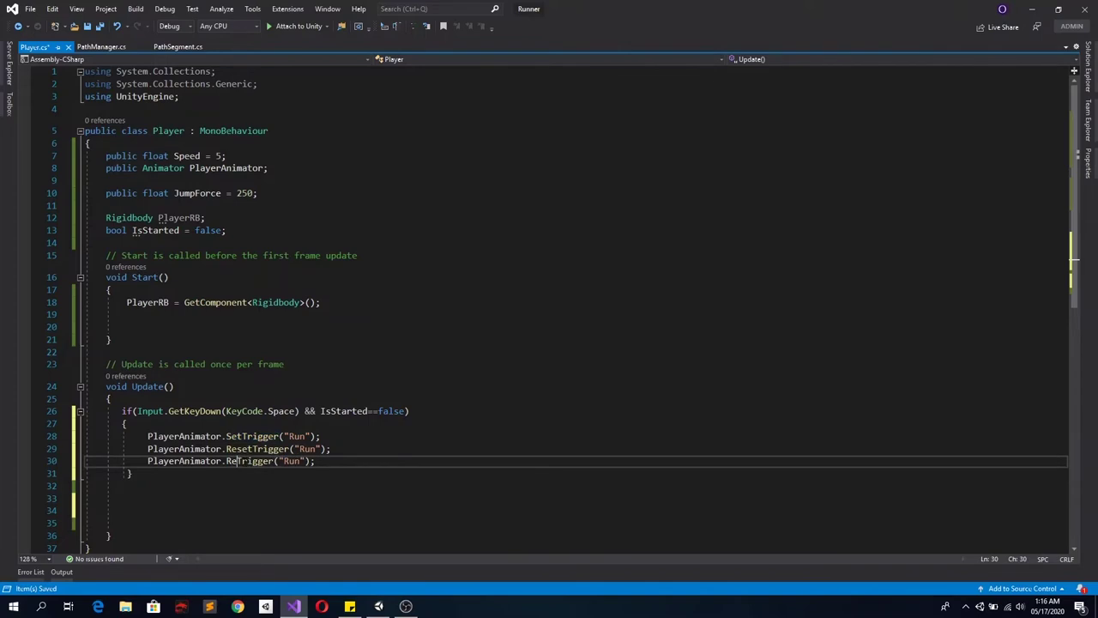
double_click(307, 448)
text(Jump)
double_click(307, 461)
text(Slide)
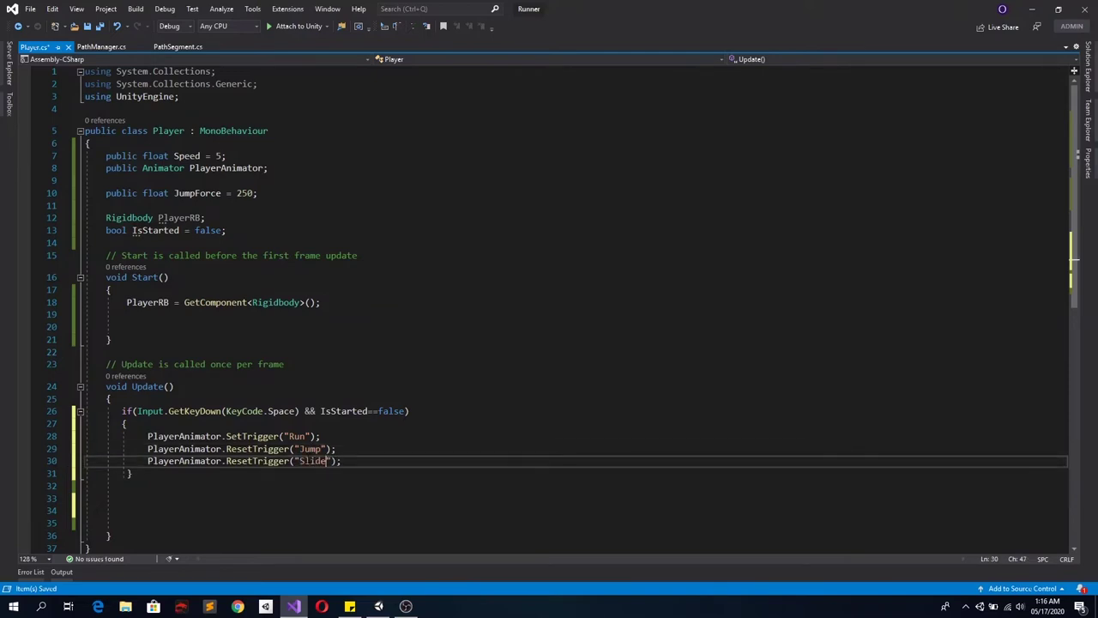
click(343, 461)
click(126, 473)
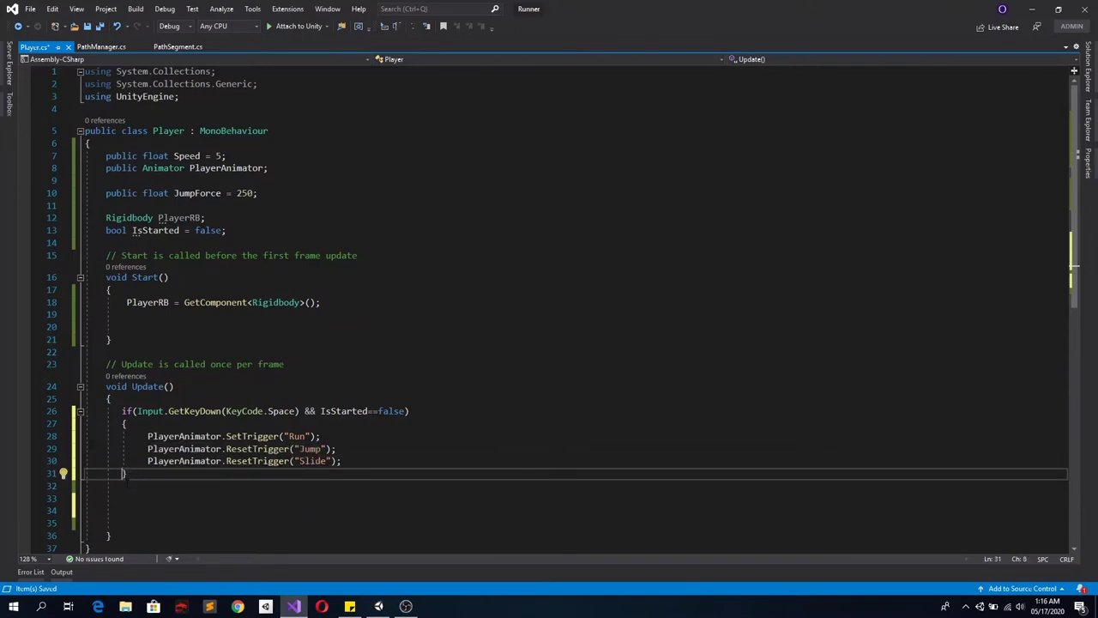
click(128, 474)
key(ctrl+s)
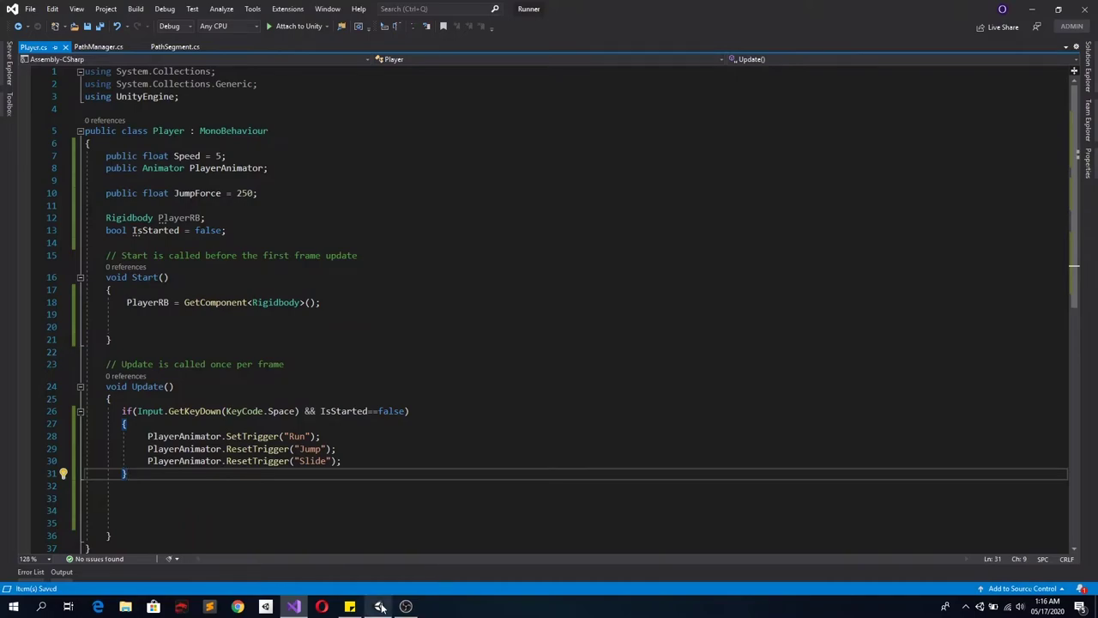
Add 'IsStarted = true;' after the Slide reset and save Player.cs
mouse_move(378, 605)
click(378, 554)
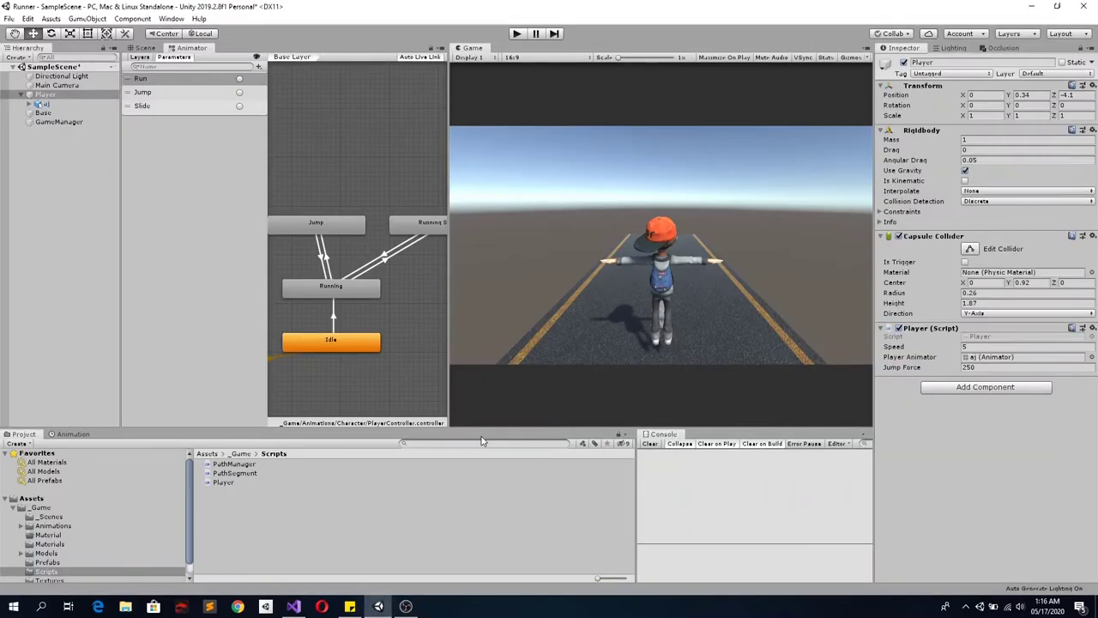
click(378, 606)
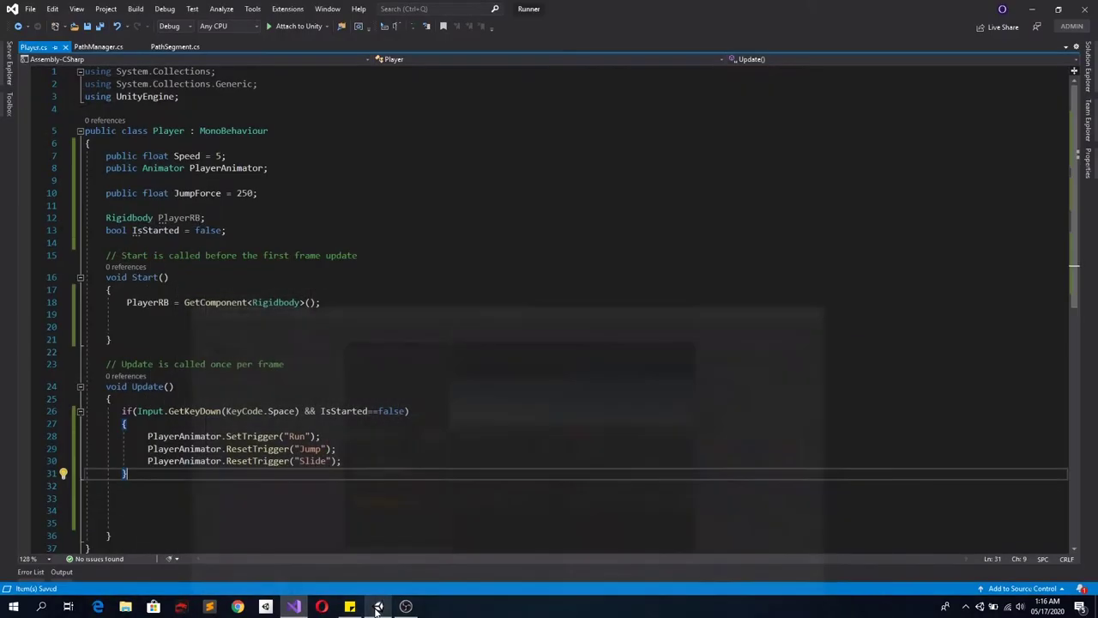
double_click(330, 411)
key(ctrl+c)
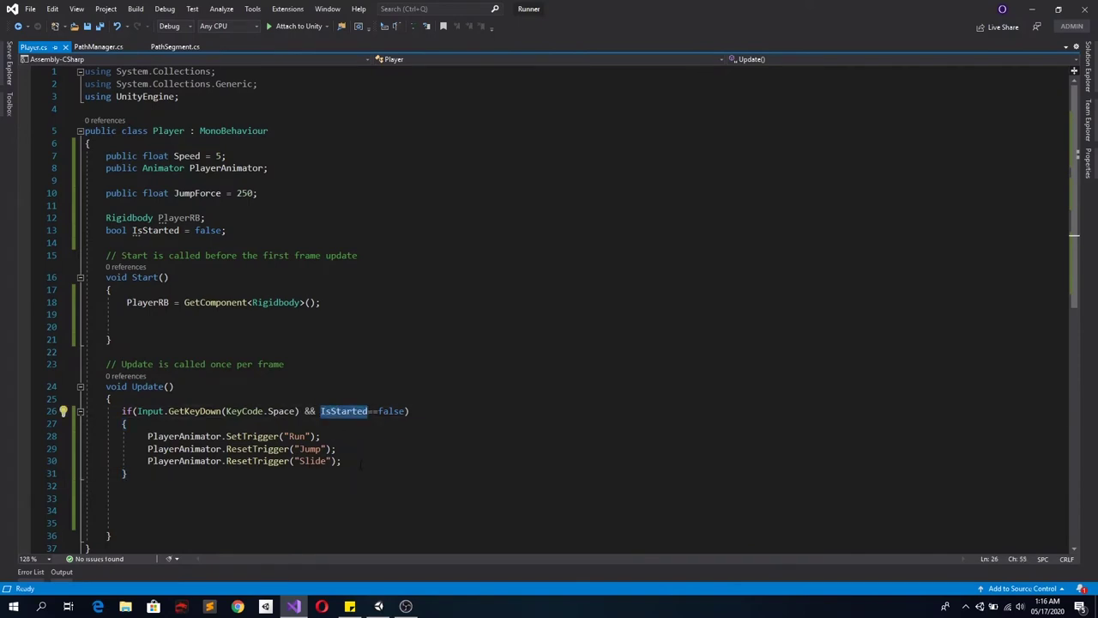
click(362, 461)
key(Return)
key(ctrl+v)
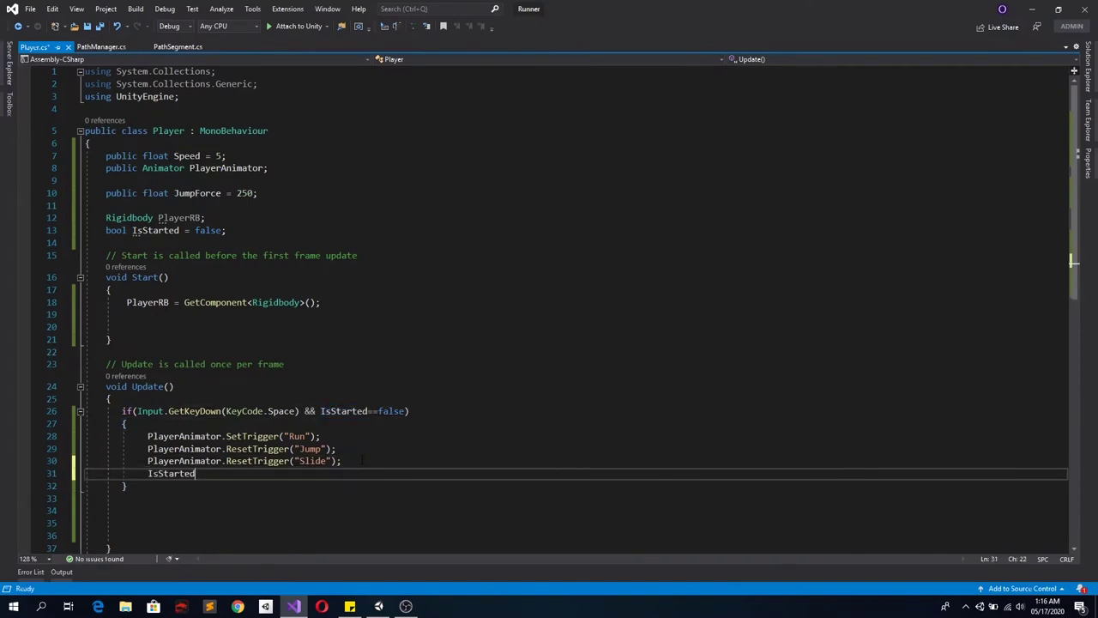
text( = true;)
key(ctrl+s)
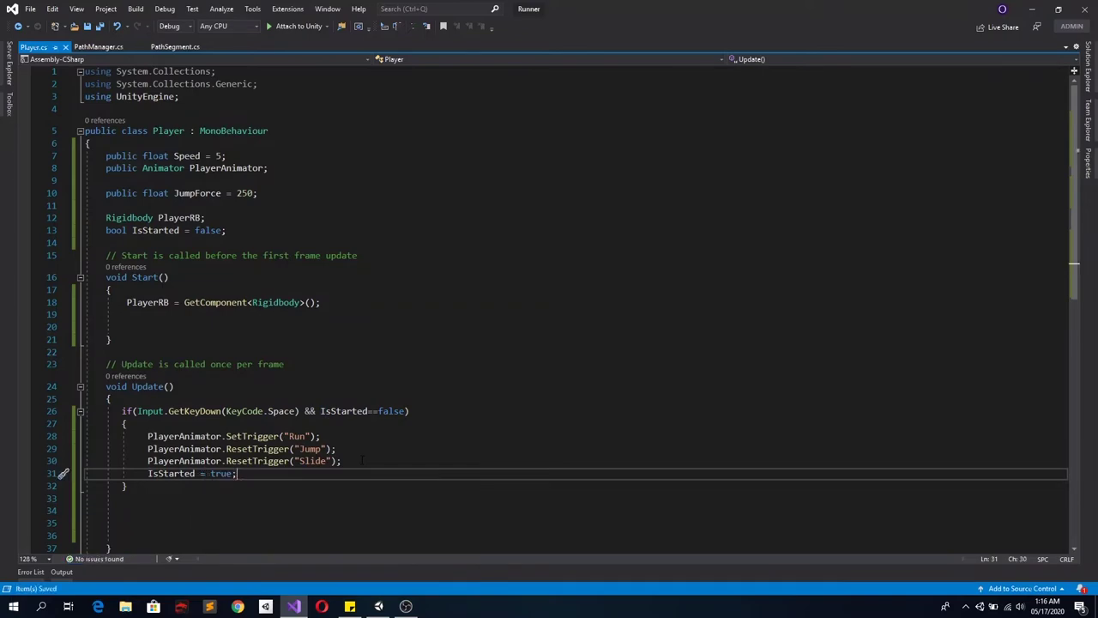
Review the Space-press block's body, then bring the Unity editor to the front
click(378, 605)
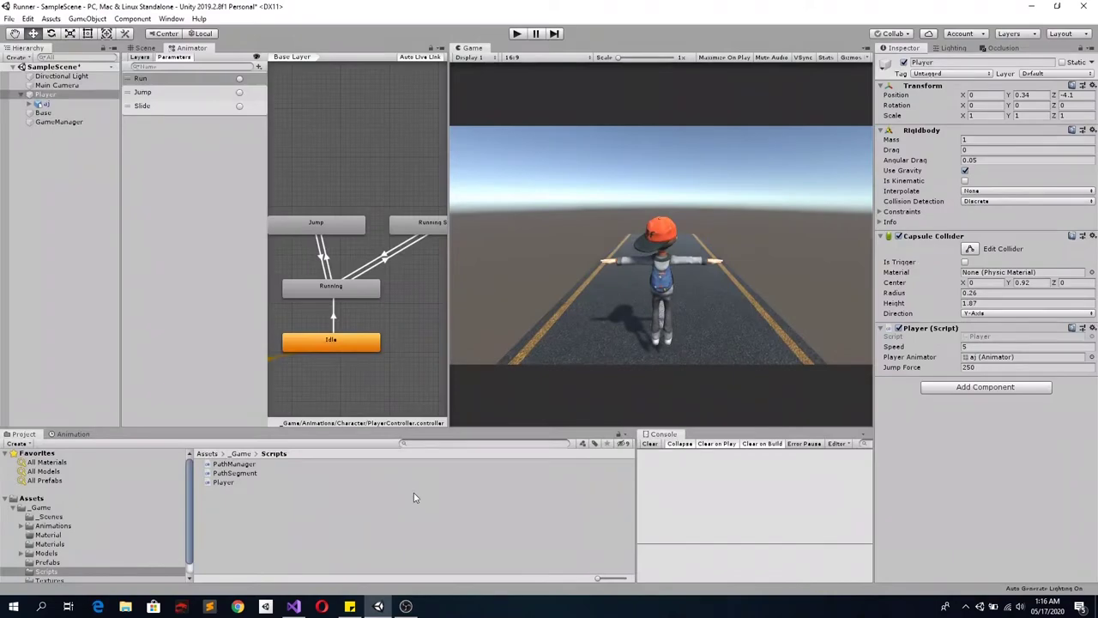
click(379, 605)
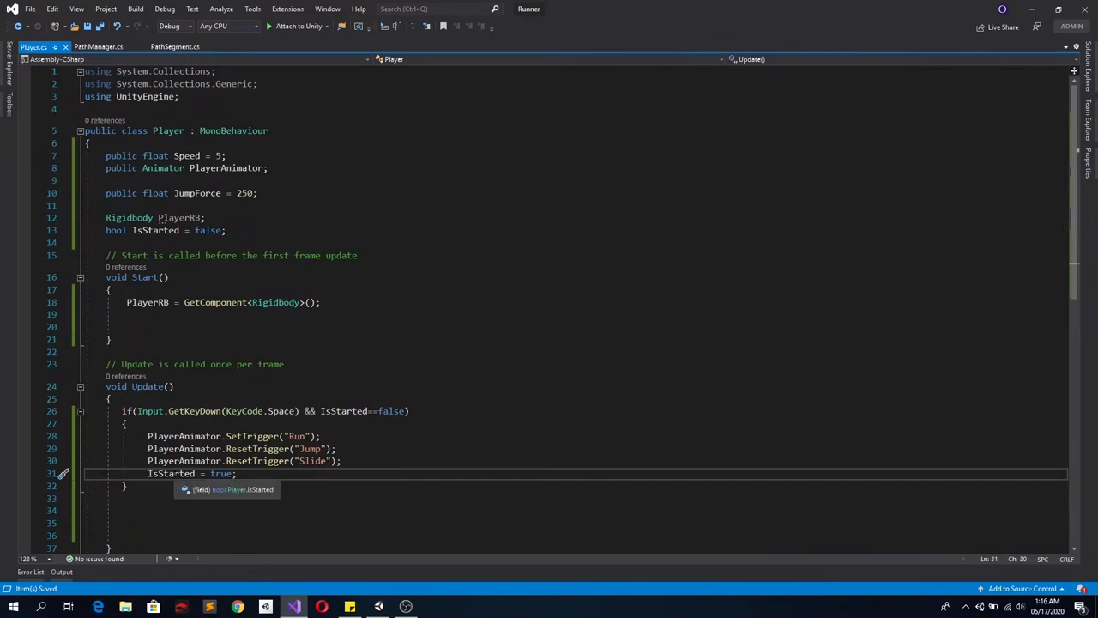
click(175, 473)
click(410, 411)
mouse_move(410, 410)
mouse_down()
mouse_move(122, 411)
mouse_move(142, 473)
mouse_up()
click(125, 486)
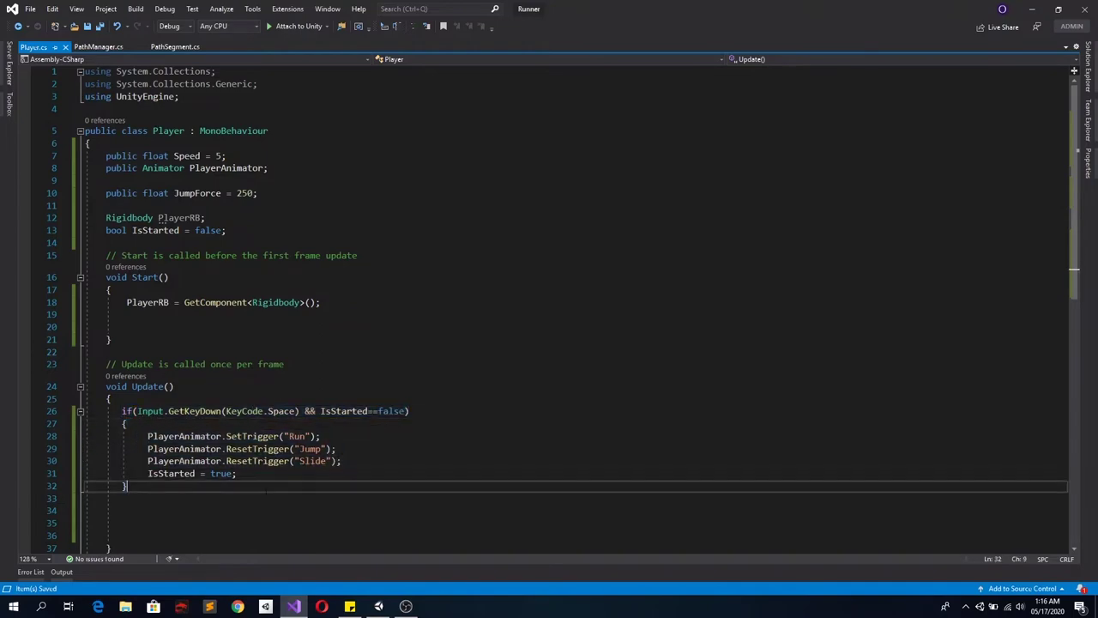
click(379, 608)
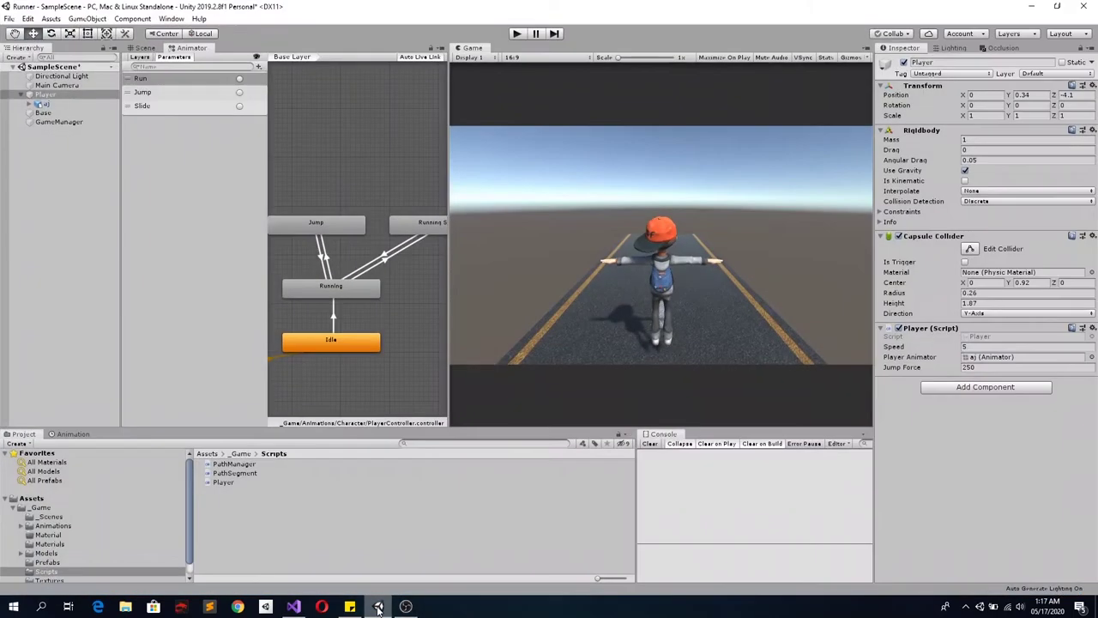
Play-test the scene to confirm the player switches from Idle to Running, then stop it
click(519, 34)
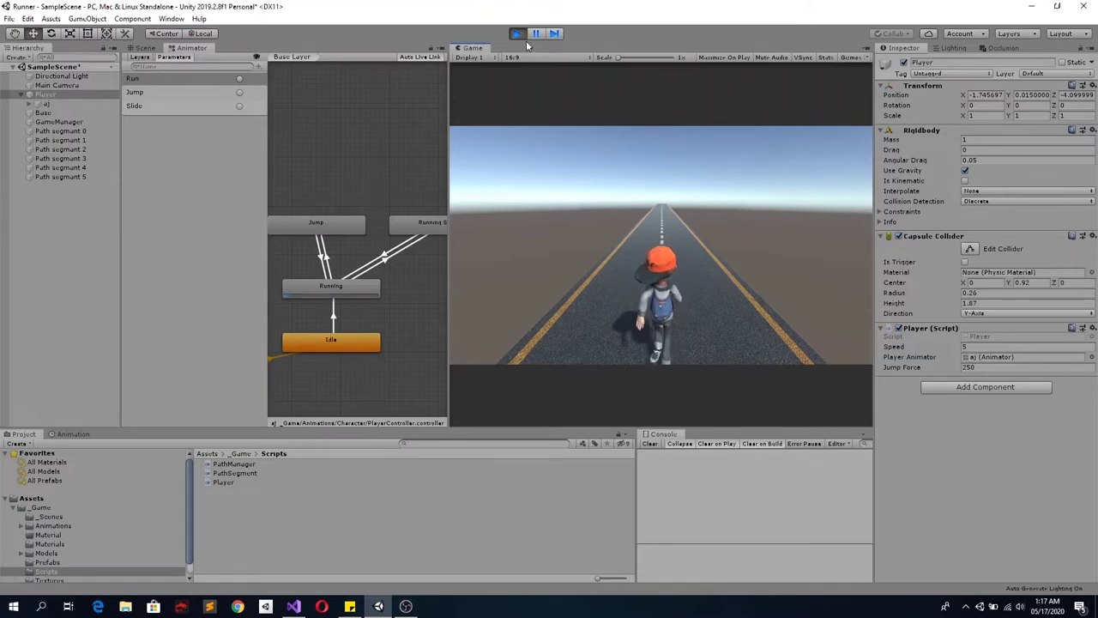
key(ctrl+p)
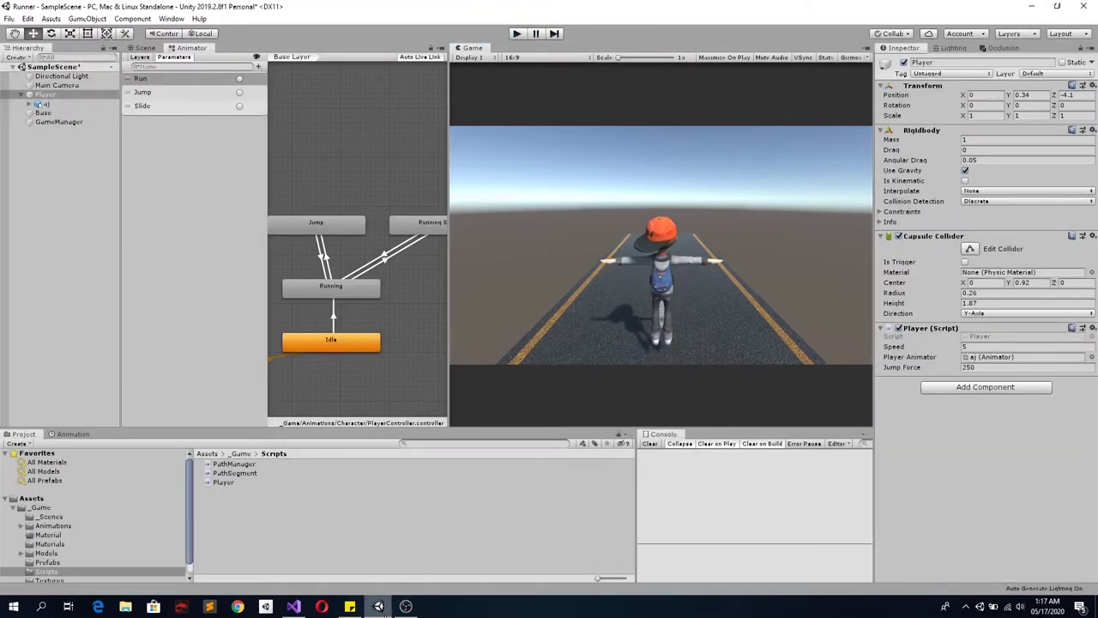
click(294, 605)
Open a new empty line in Player.cs below the Space-press block
click(171, 474)
click(167, 498)
key(Return)
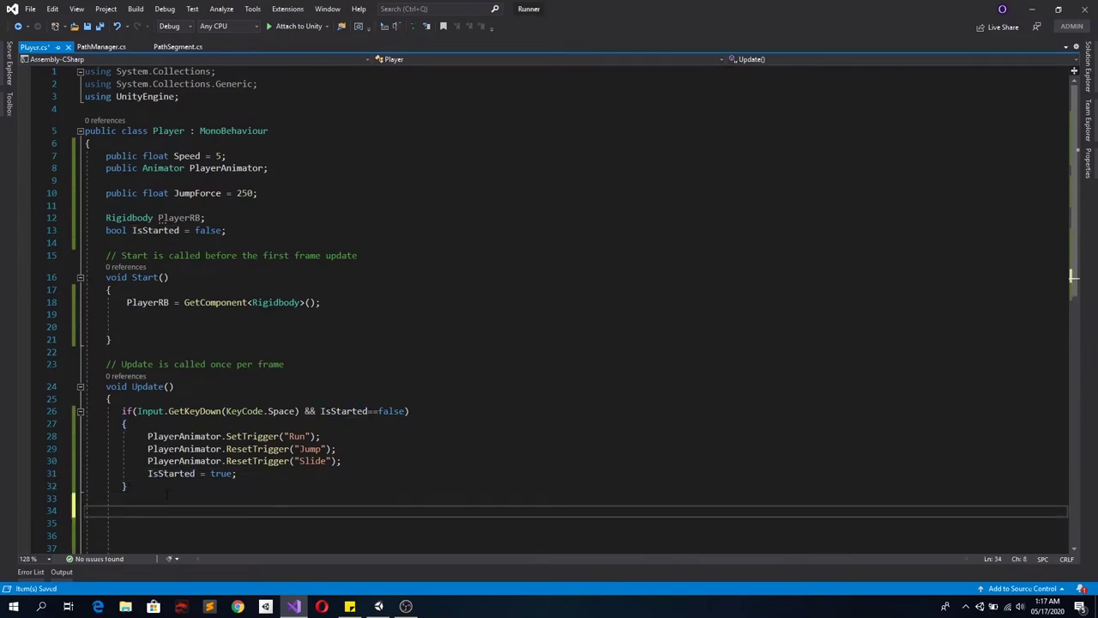
Add an if(IsStarted) block with an opening brace in Update
text(if(IsStarted))
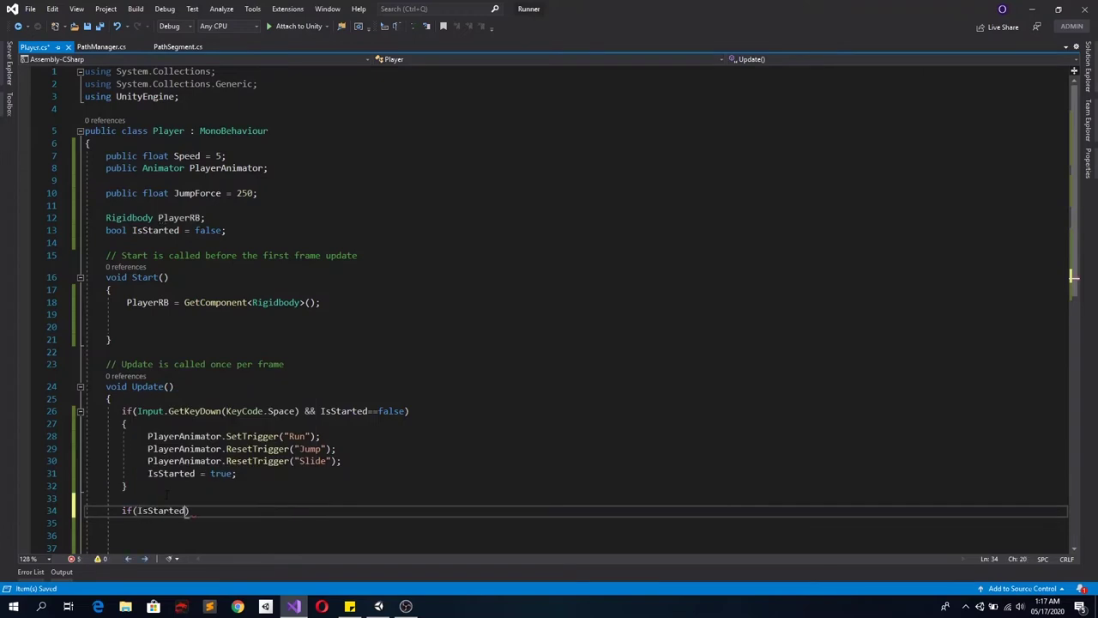
key(Return)
text({)
key(Return)
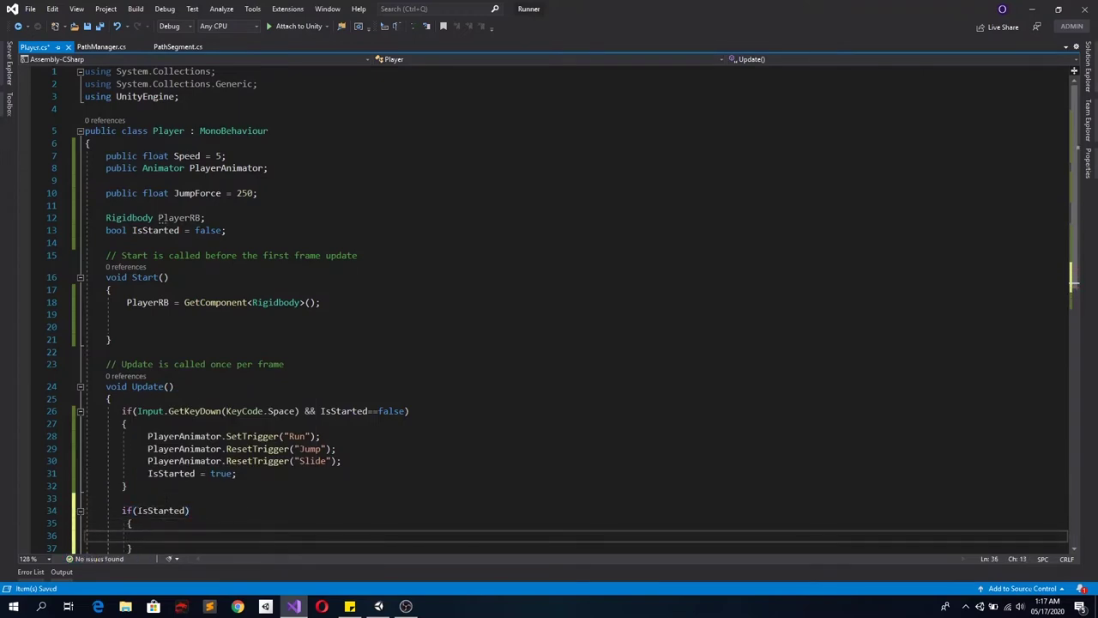
Start a PlayerRB.MovePosition( call inside the block, reusing the copied PlayerRB name
scroll(160, 530, down, 1)
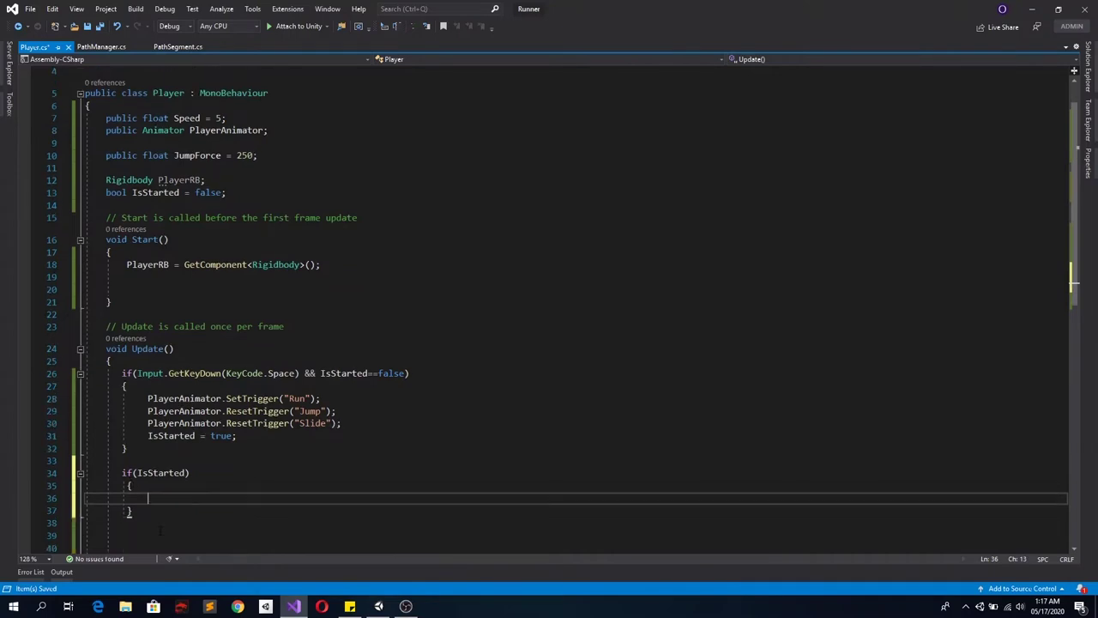
double_click(179, 181)
key(ctrl+c)
click(289, 499)
key(ctrl+v)
text(.)
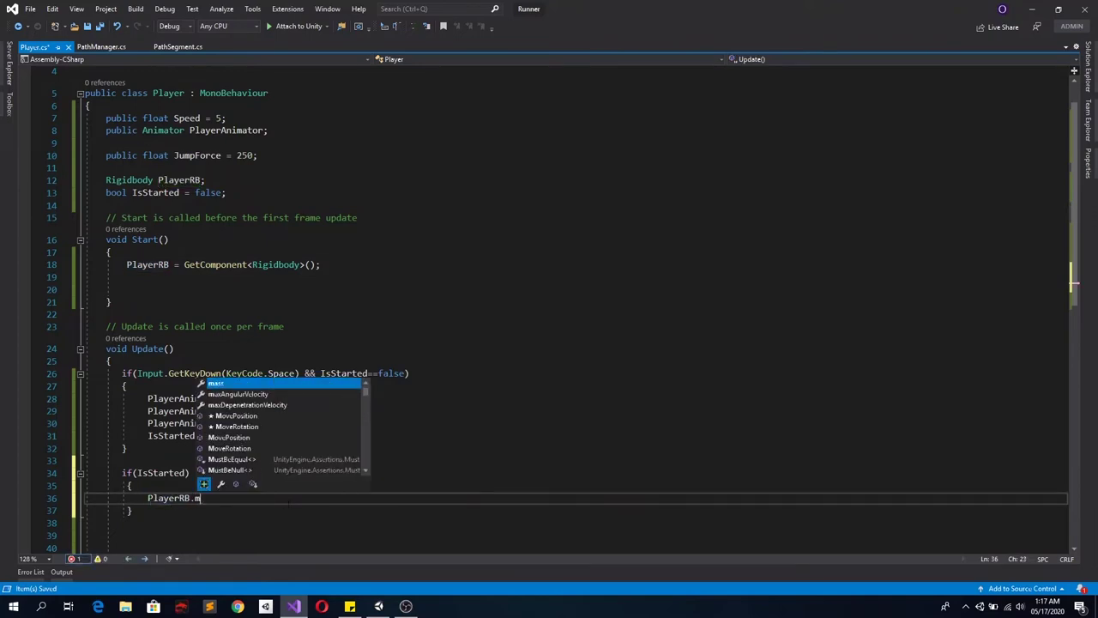
text(move)
key(Tab)
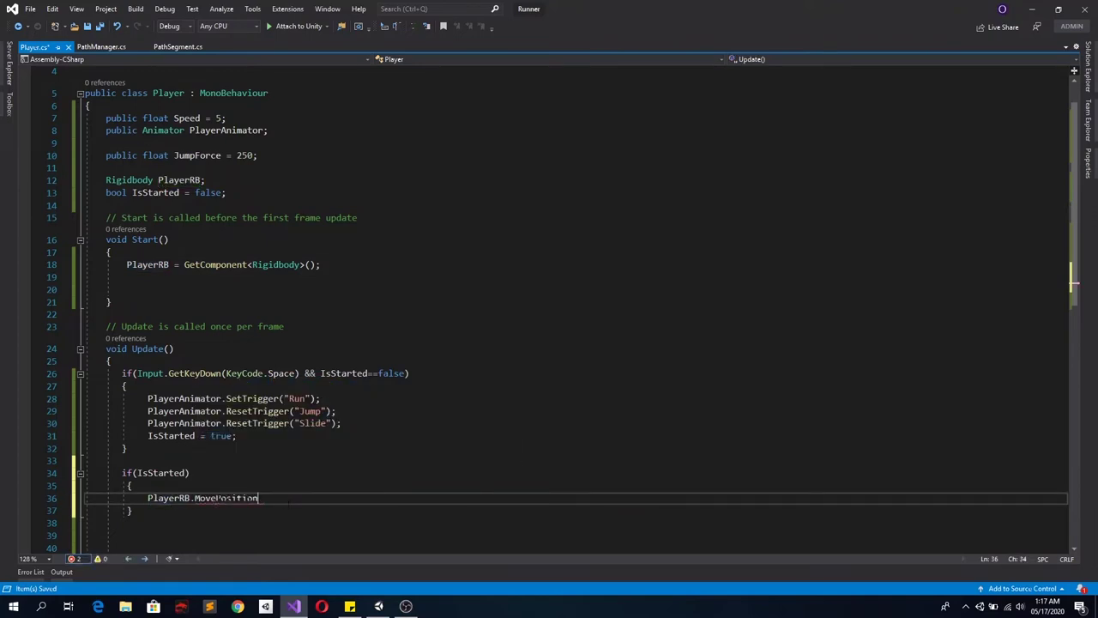
text(()
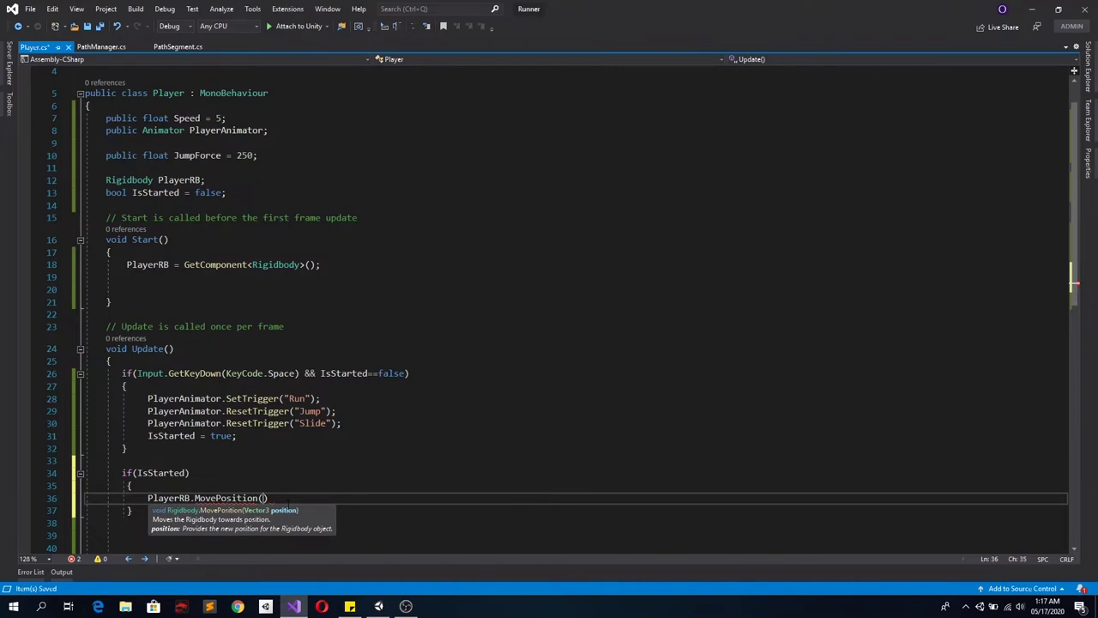
Pass transform.position + transform.forward * Speed * Time.deltaTime, end the line, and save
text(transform)
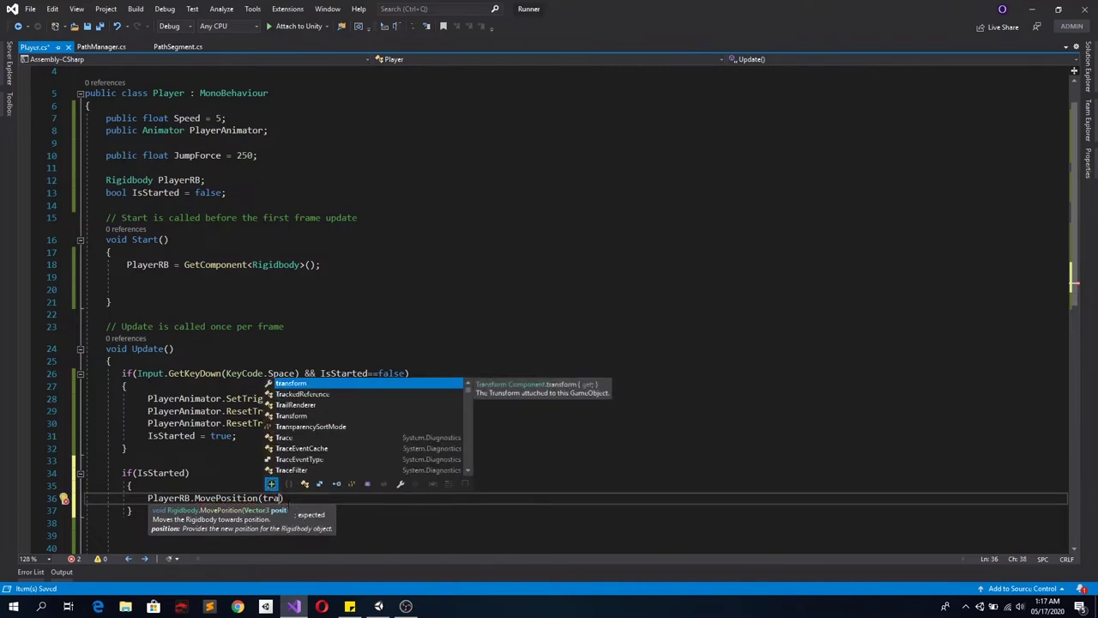
text(.position)
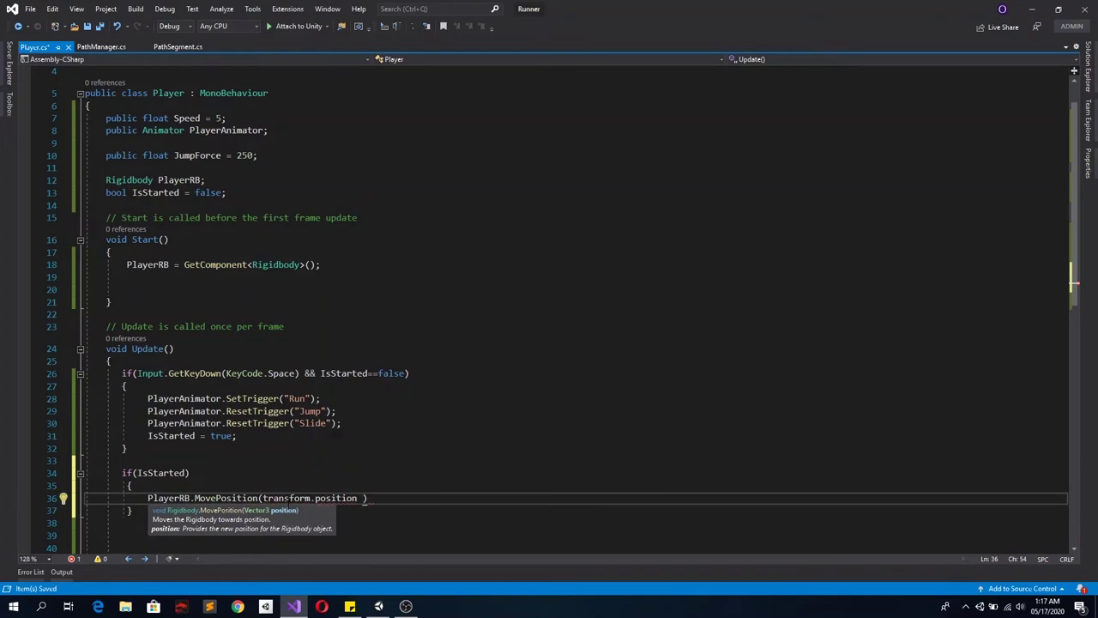
text( + )
text(tra)
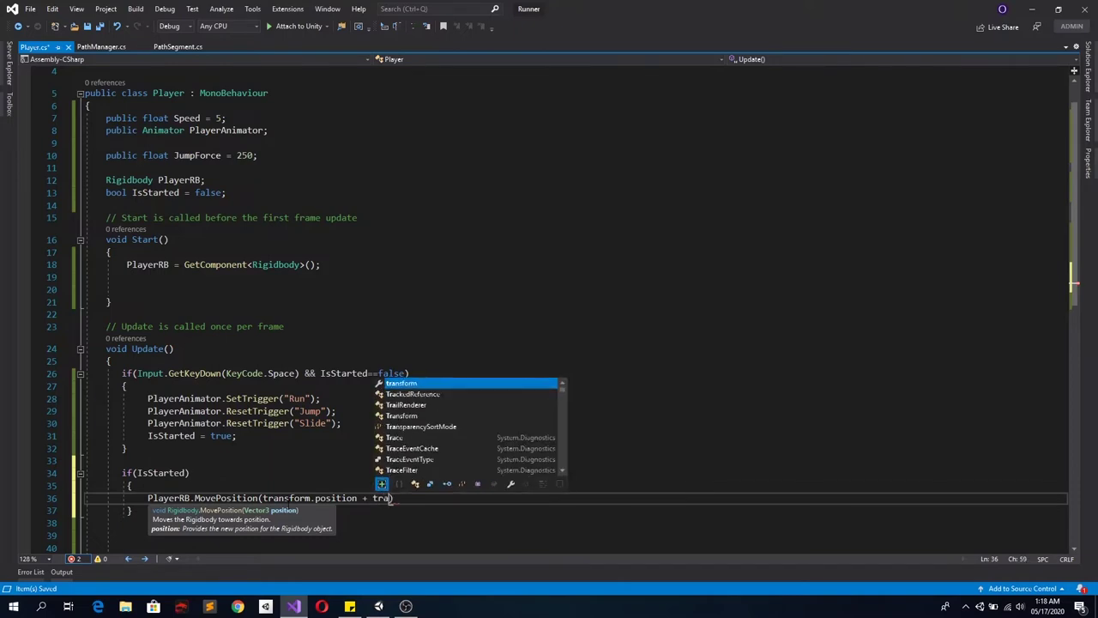
text(nsform.forward )
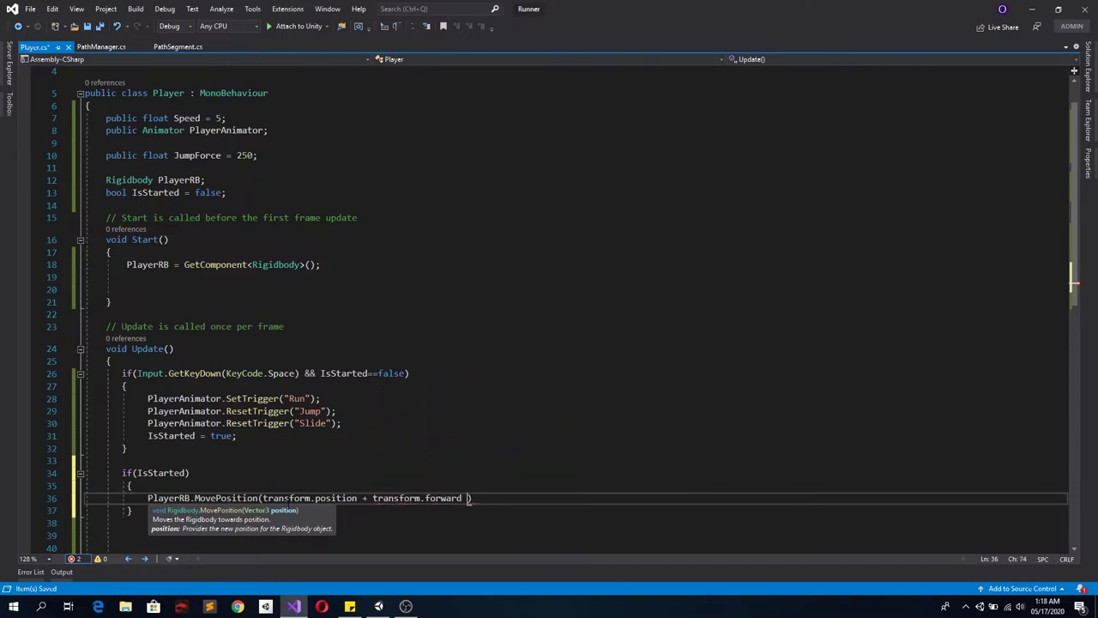
text(* spee)
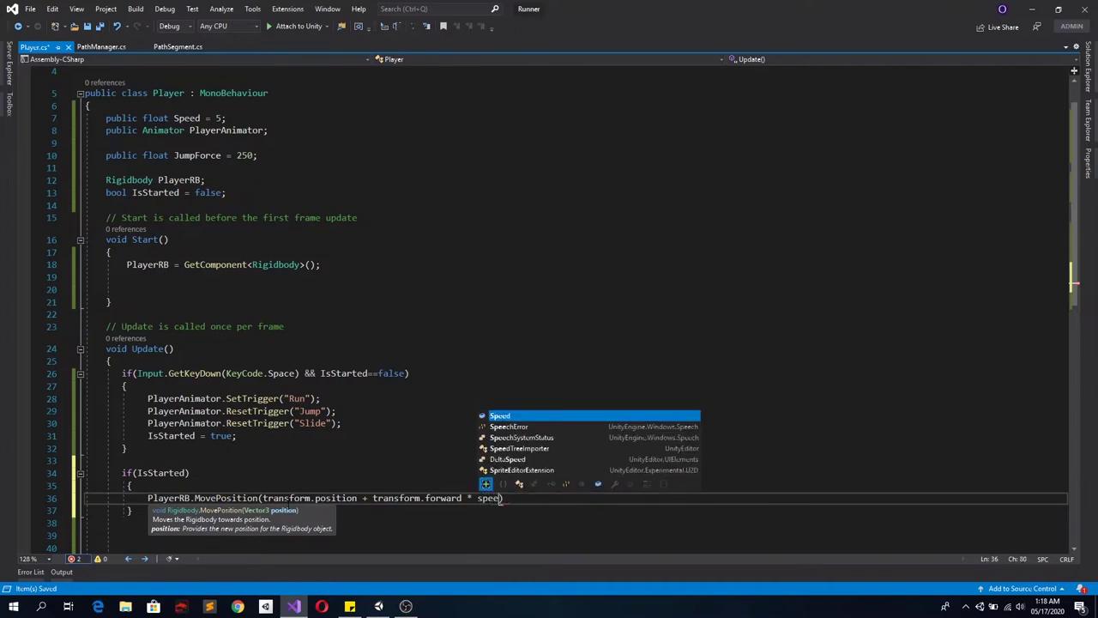
key(Tab)
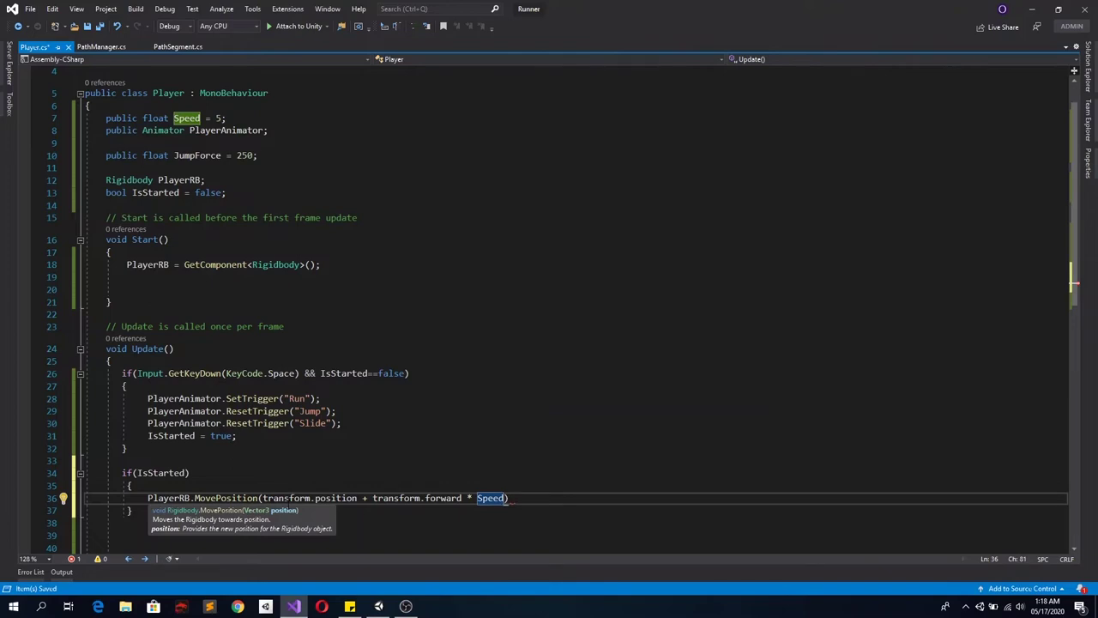
text(*)
text( ime)
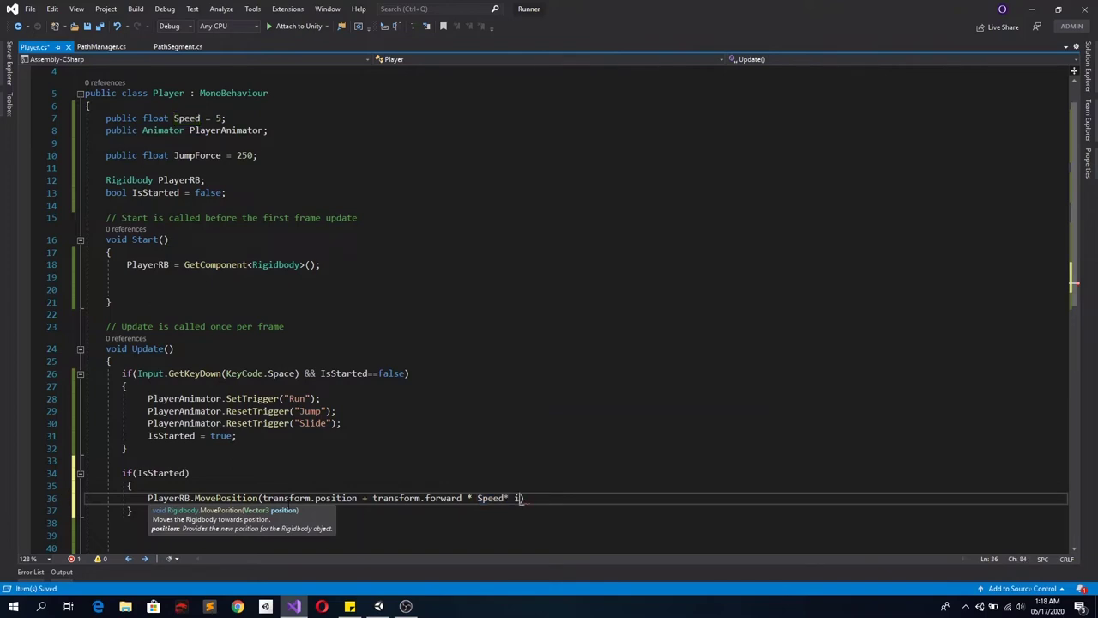
key(BackSpace)
key(BackSpace)
key(BackSpace)
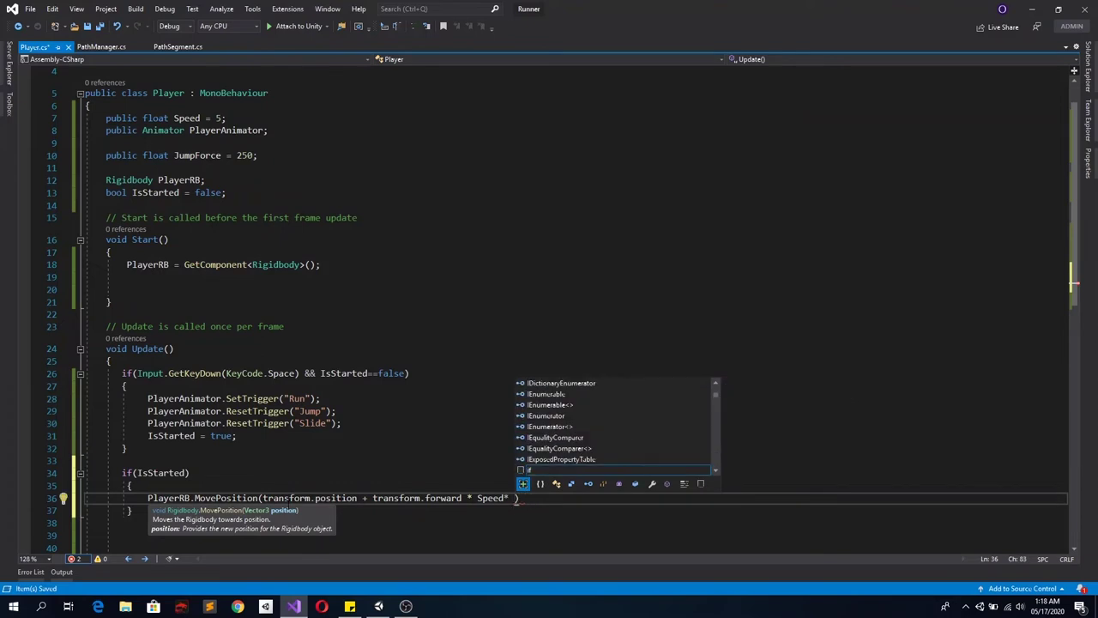
text(time)
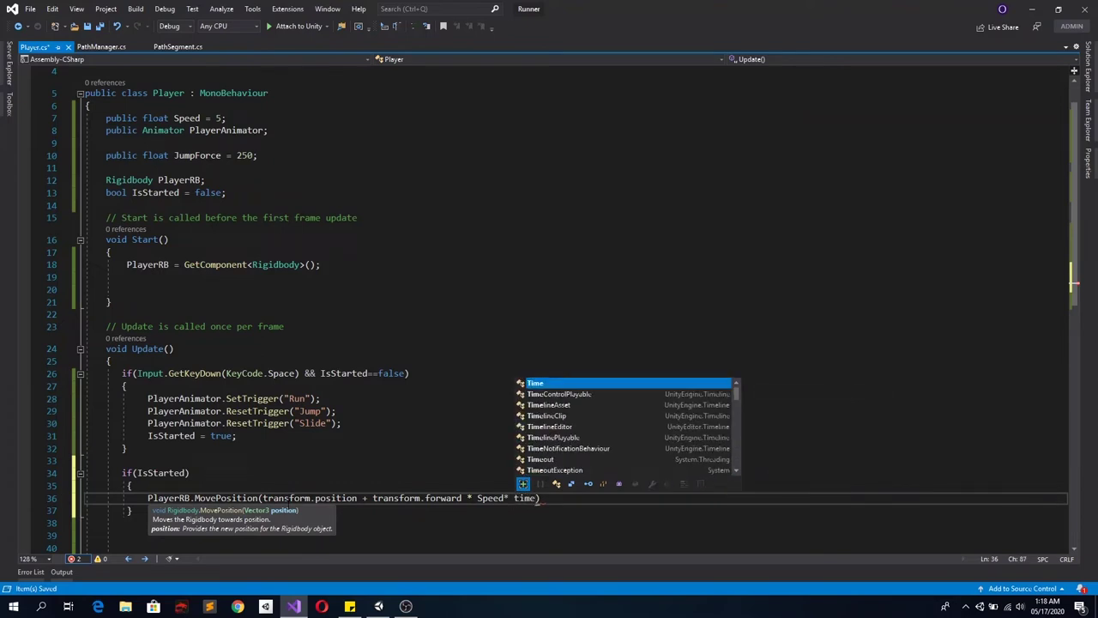
text(.deltaTime)
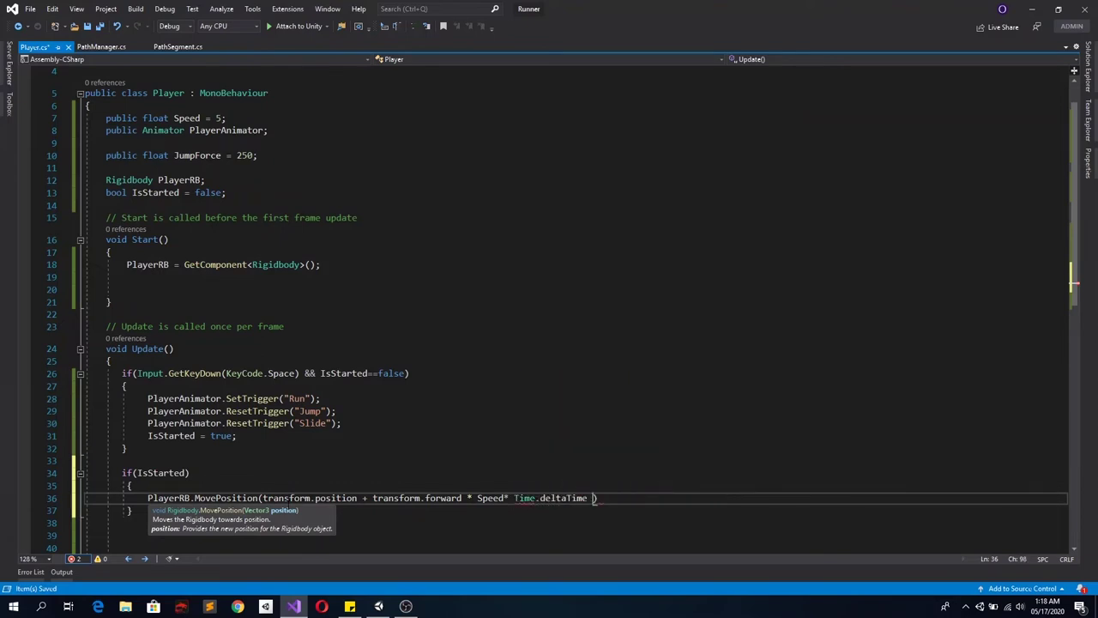
key(End)
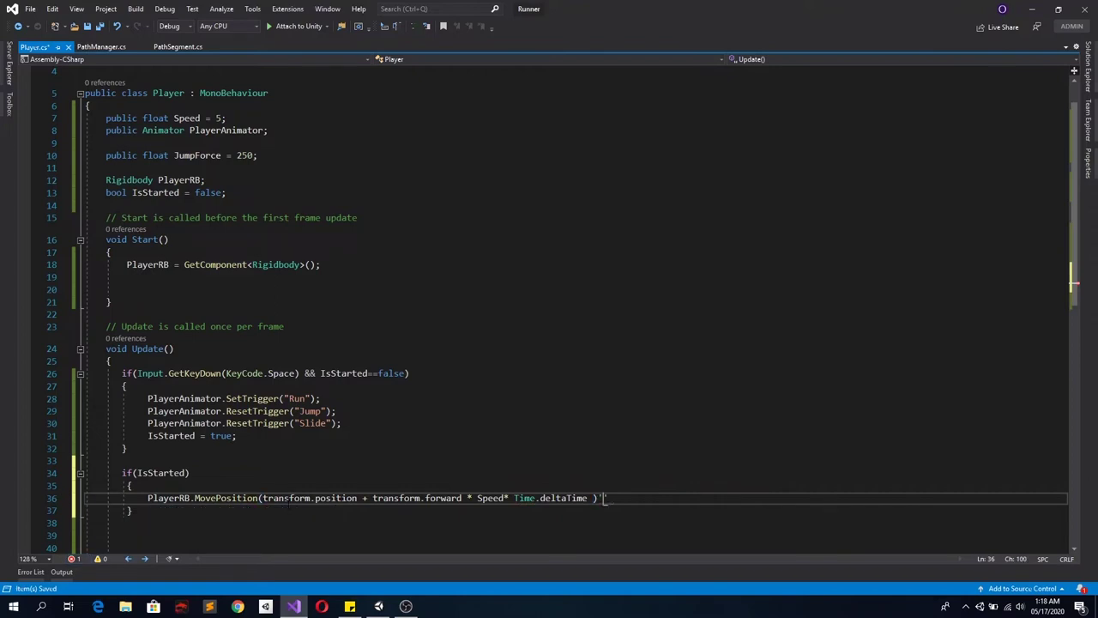
text(;)
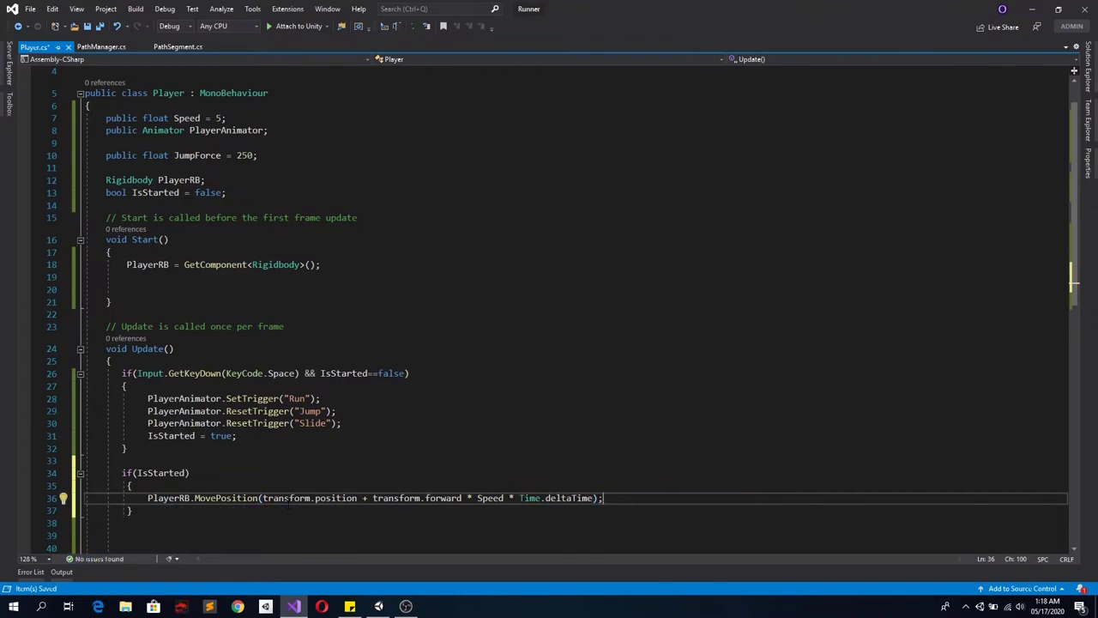
key(ctrl+s)
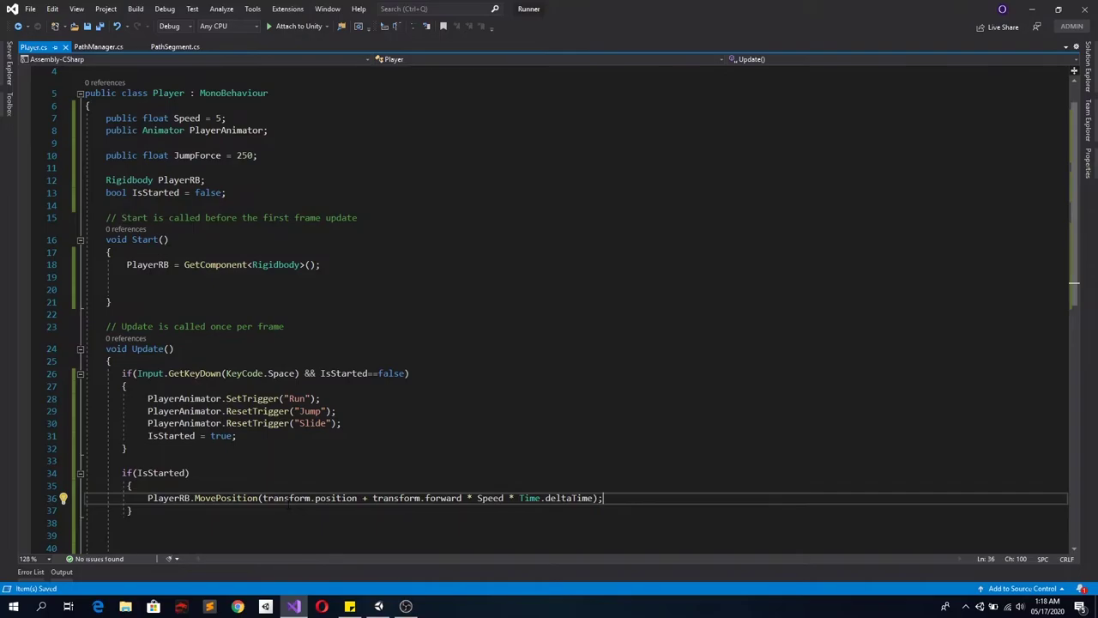
Play-test twice in Unity, watching the player run forward down the road but topple
click(378, 605)
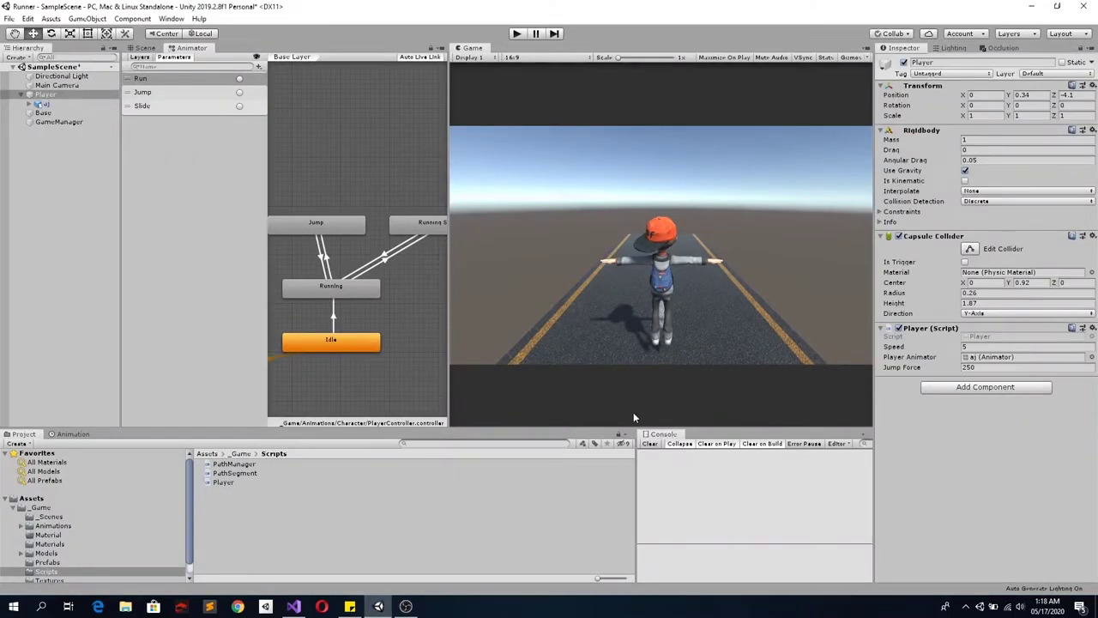
click(520, 37)
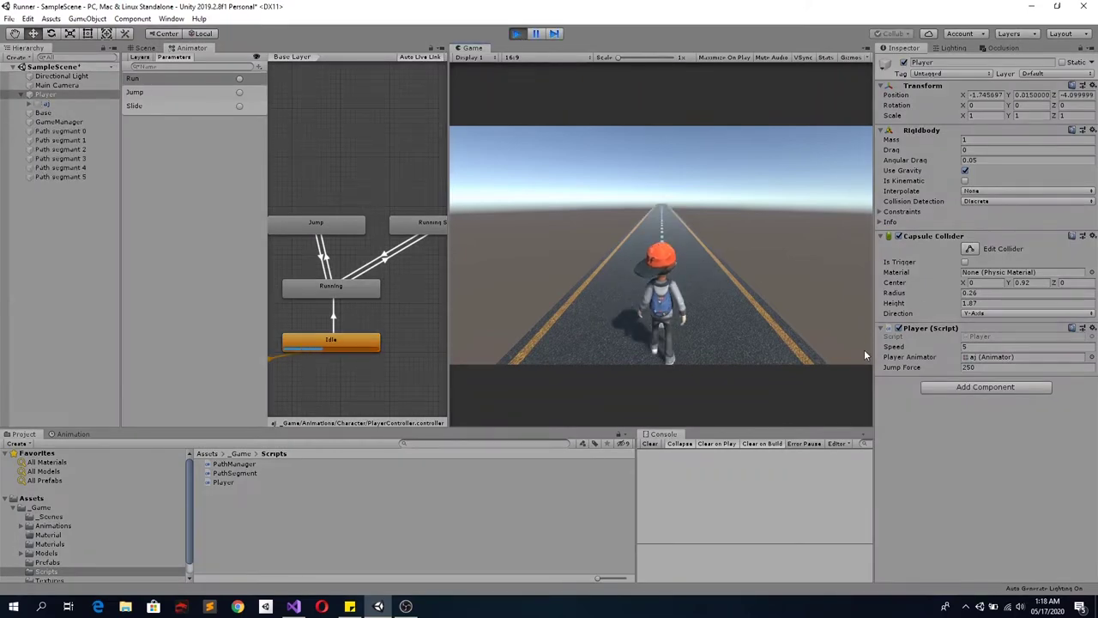
click(786, 347)
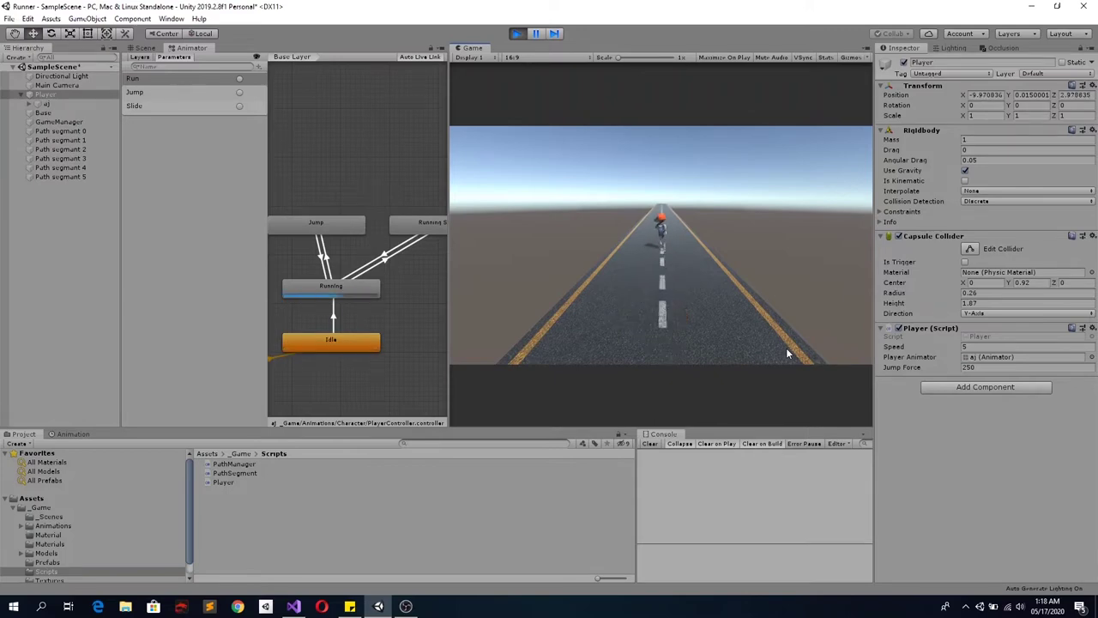
click(518, 35)
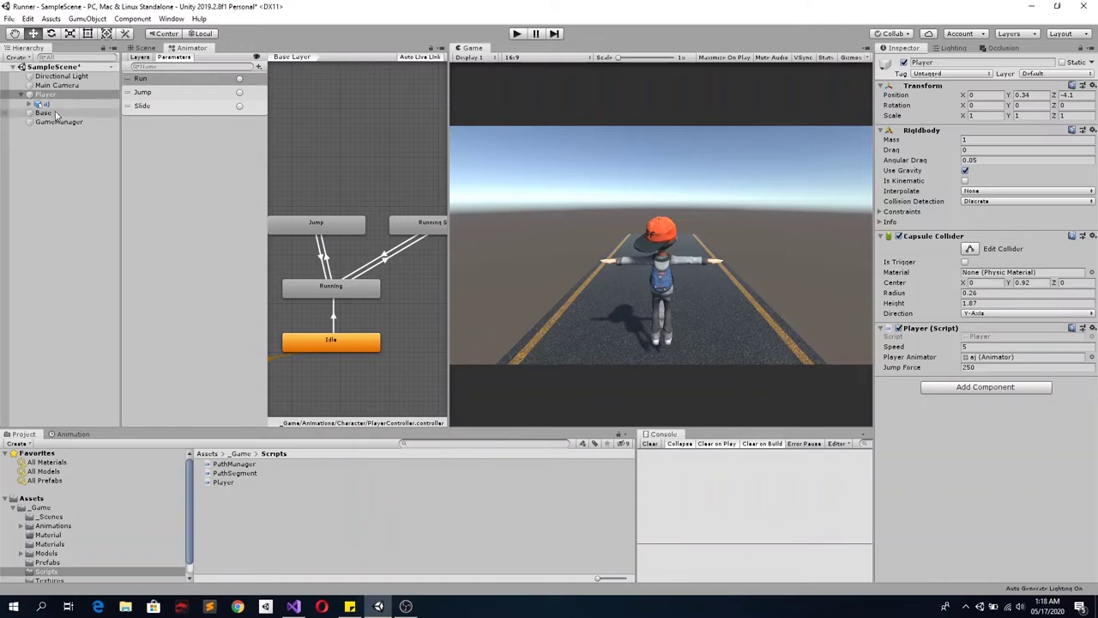
click(517, 33)
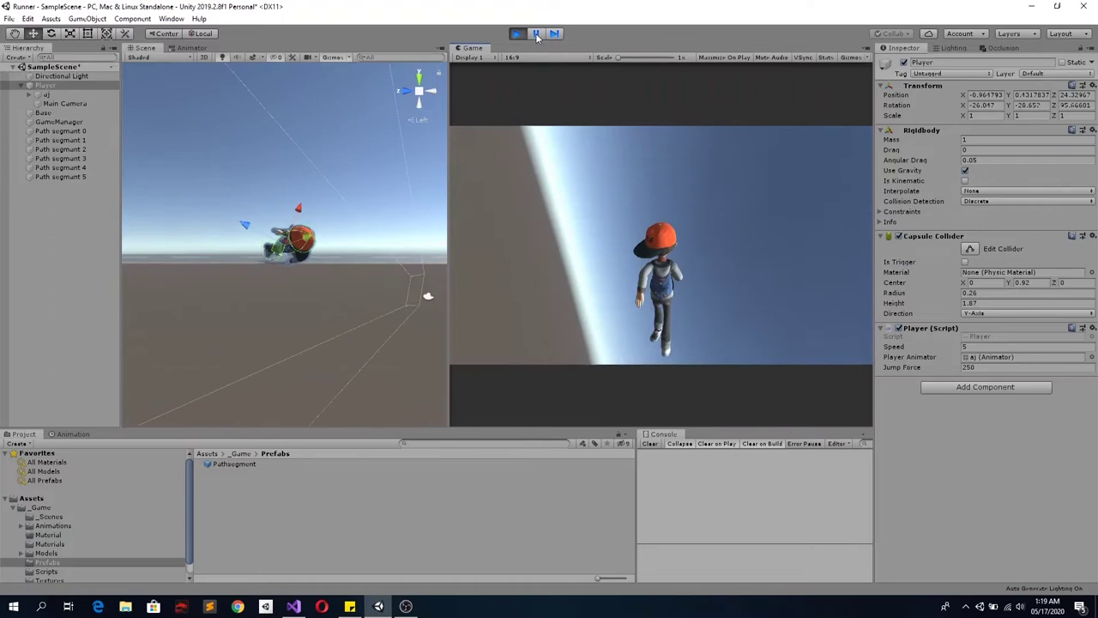
click(517, 32)
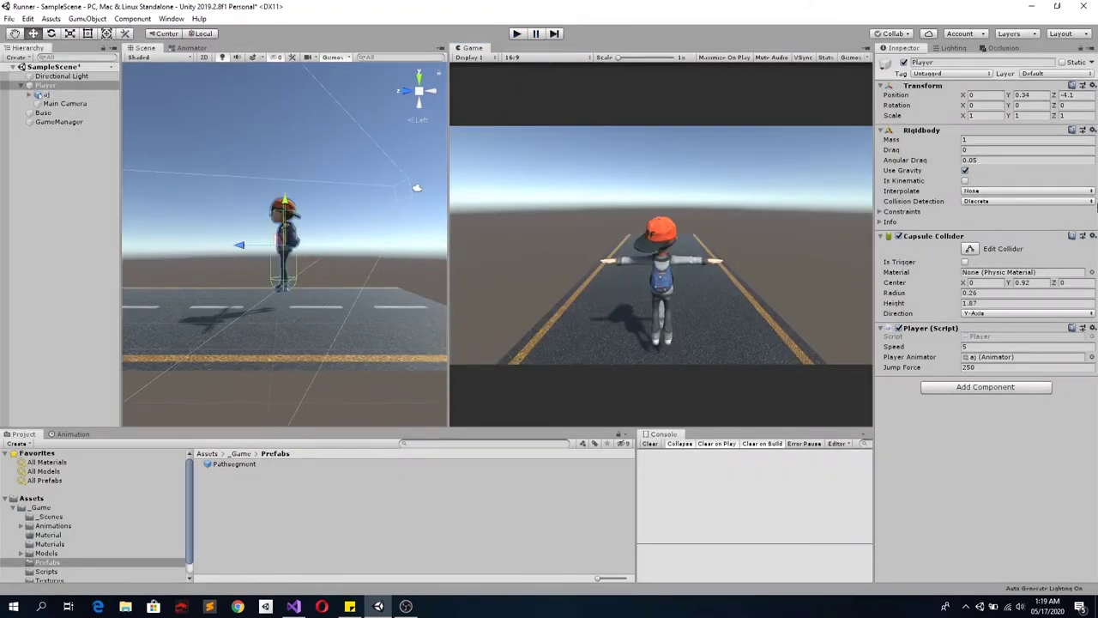
Freeze the Player Rigidbody's rotation on X, Y and Z, then start a play test
click(905, 212)
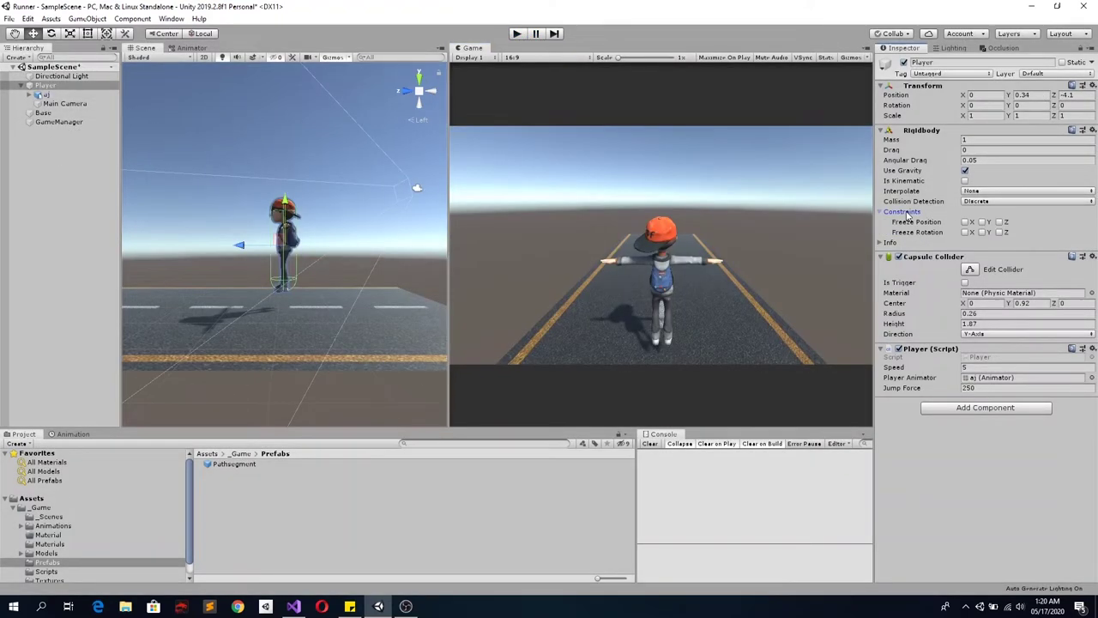
click(907, 215)
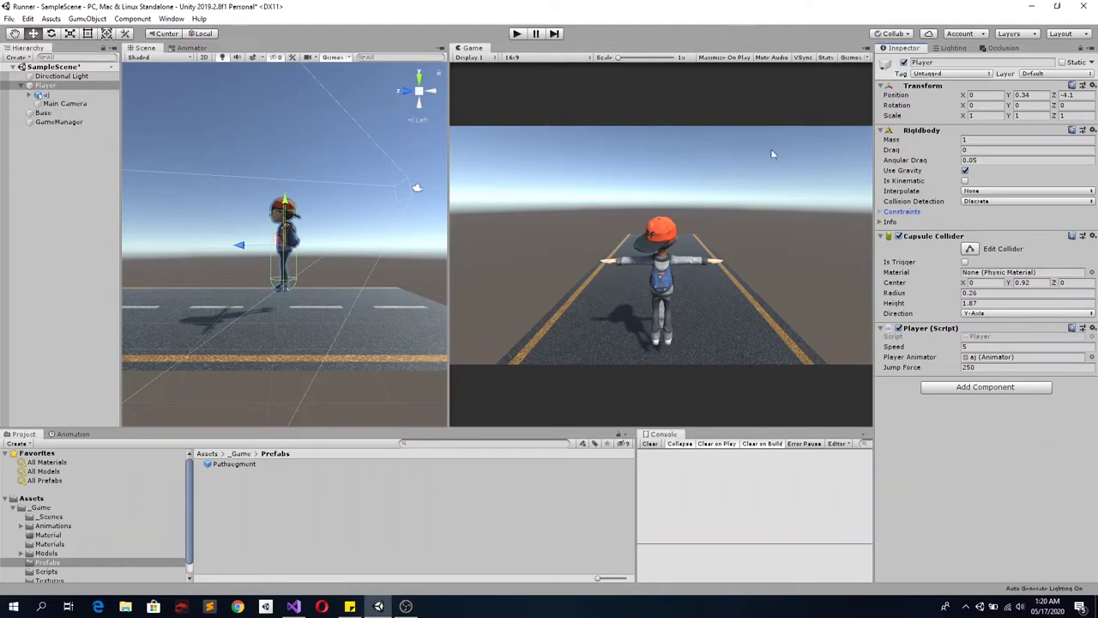
click(900, 211)
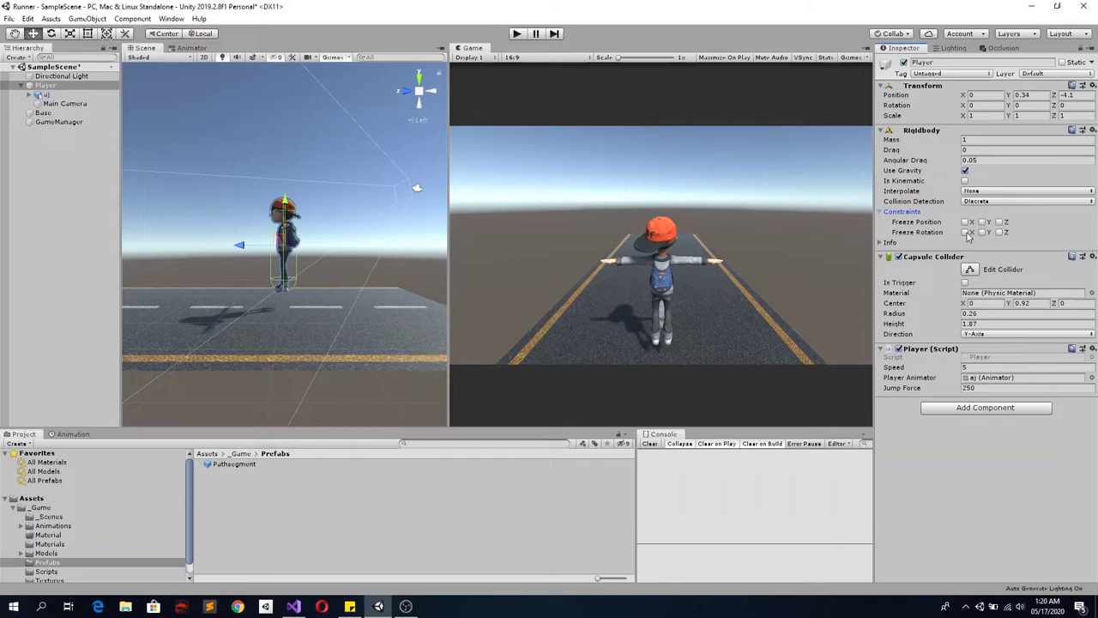
click(965, 231)
click(1000, 231)
click(982, 231)
click(516, 33)
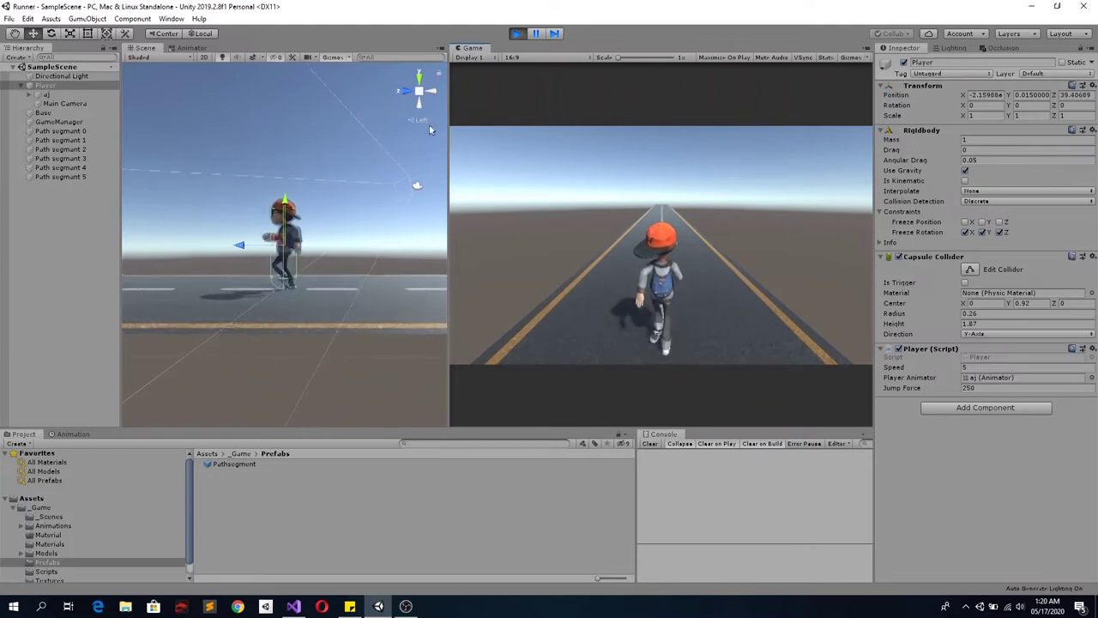
Watch the player run upright from a top-down view, then stop and return to Player.cs
click(419, 77)
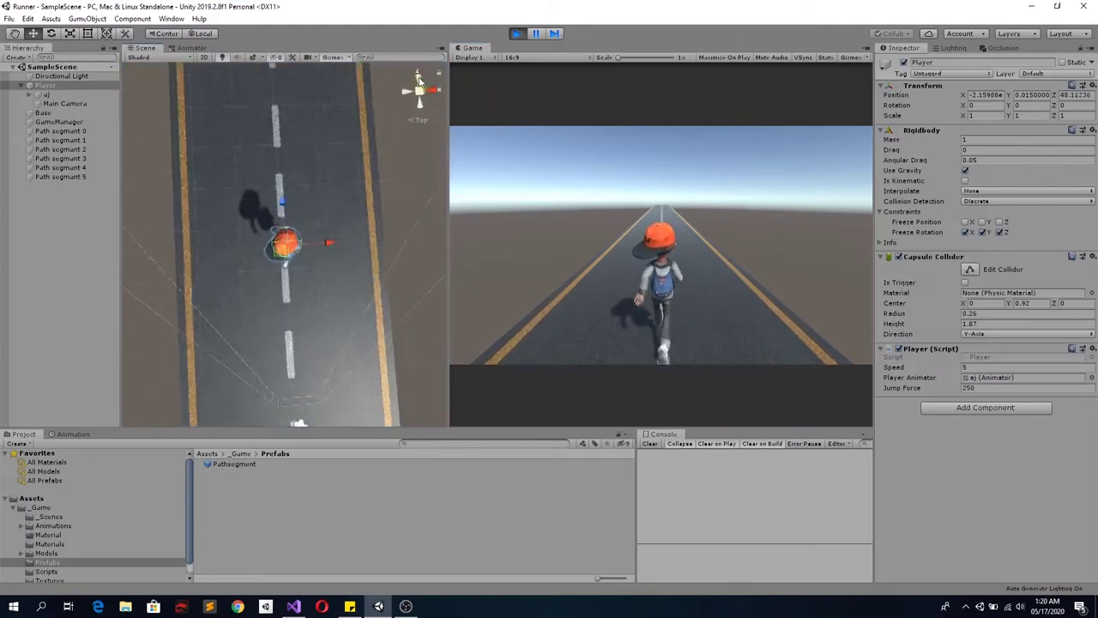
scroll(406, 343, down, 2)
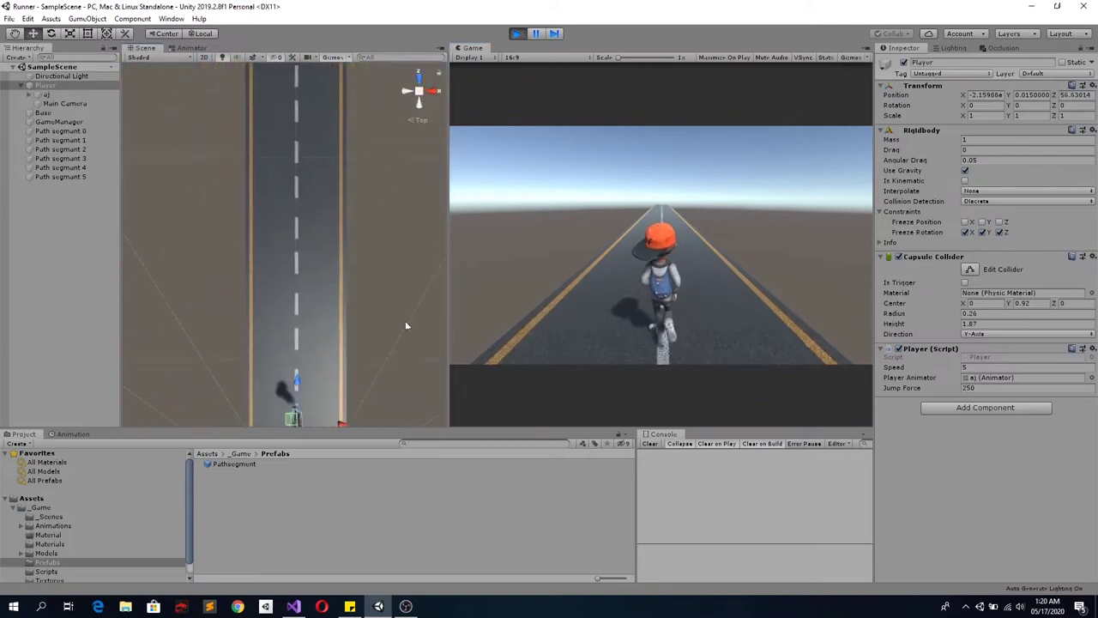
click(395, 216)
scroll(397, 257, down, 3)
scroll(398, 257, down, 2)
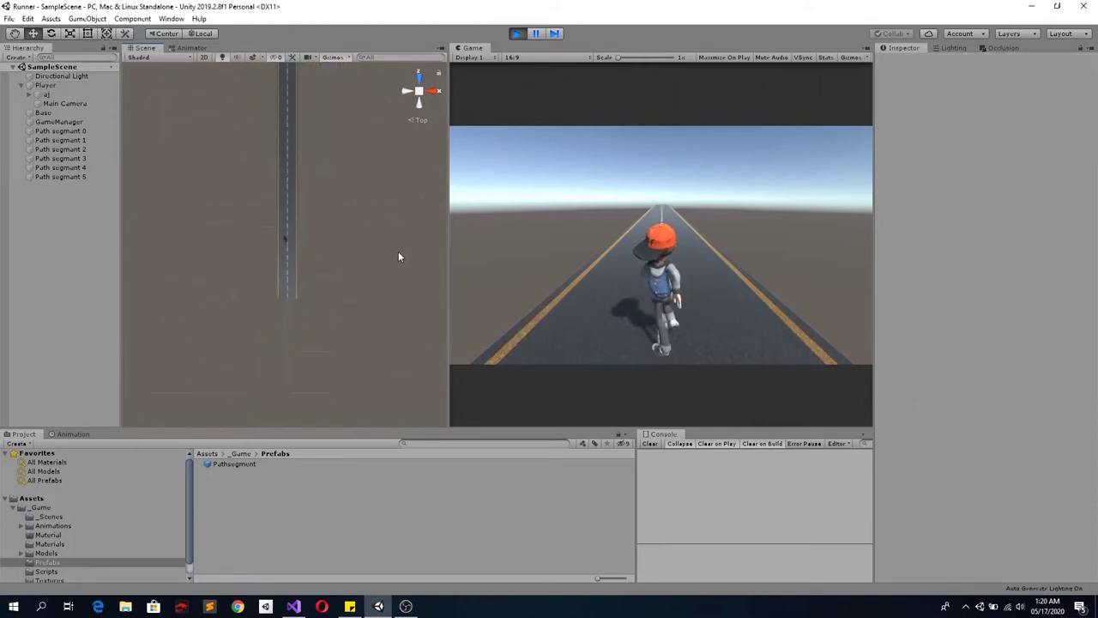
scroll(360, 237, down, 2)
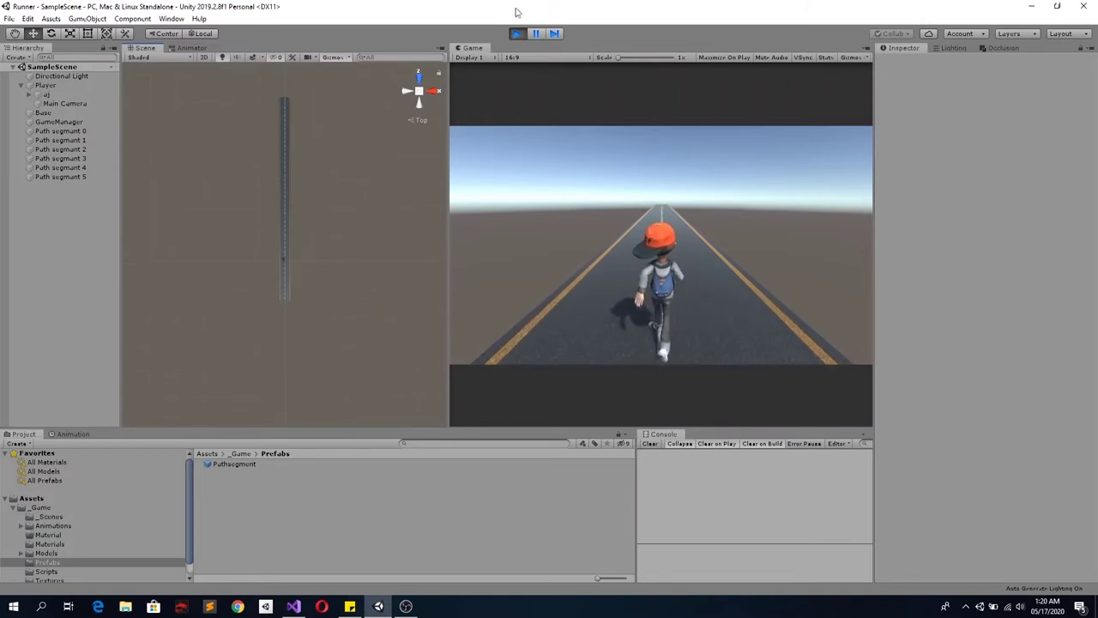
click(519, 36)
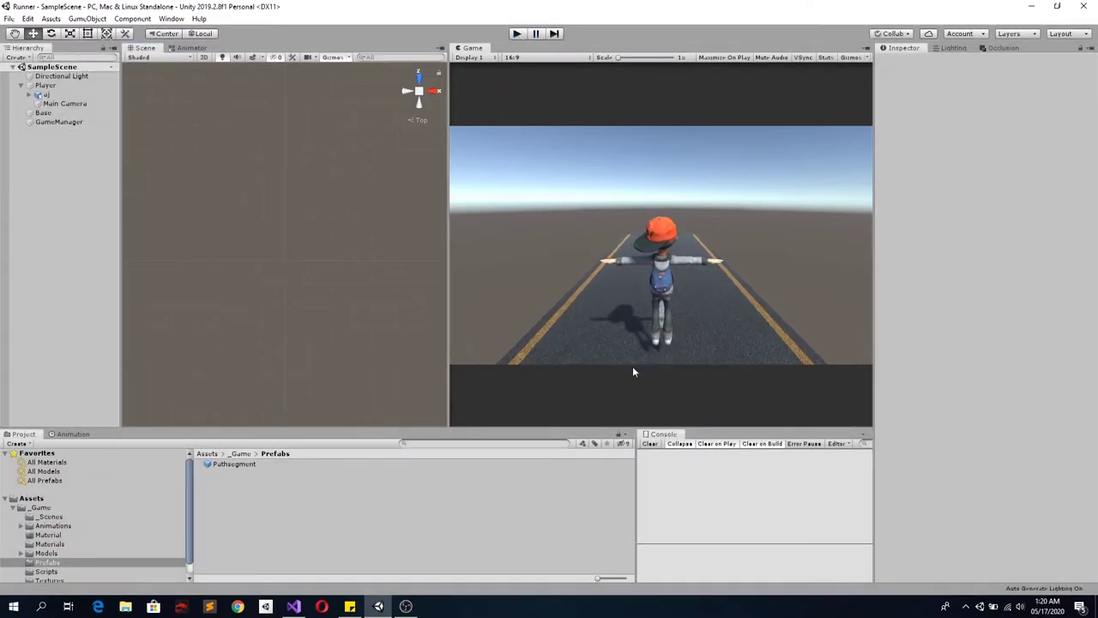
click(295, 607)
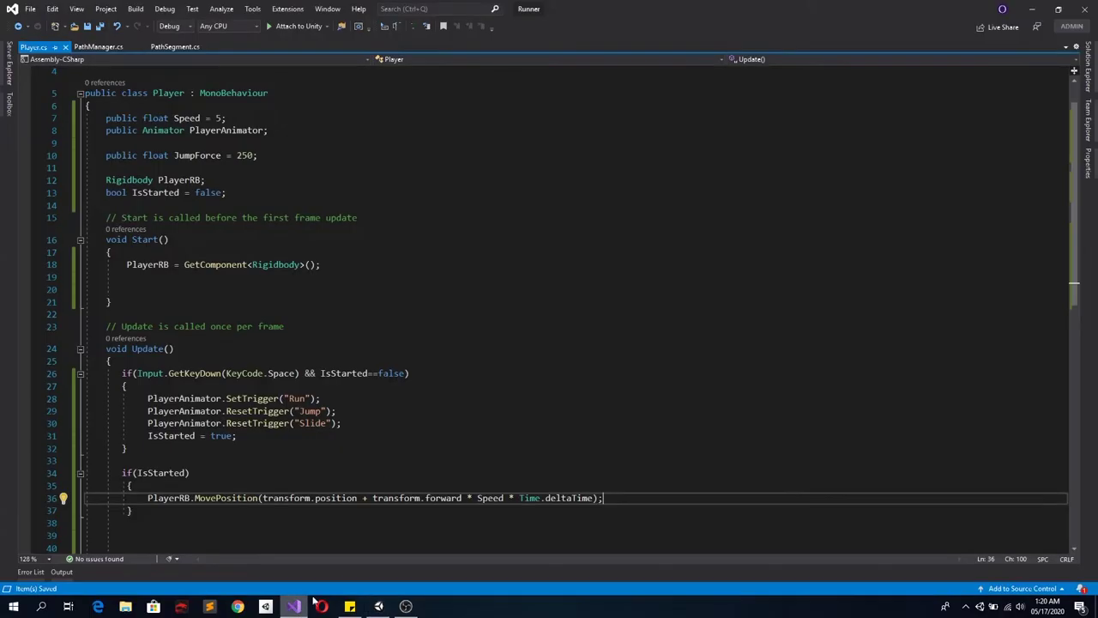
Below the movement block, add an if(Input.GetKeyDown(KeyCode.W)) check with braces
click(317, 513)
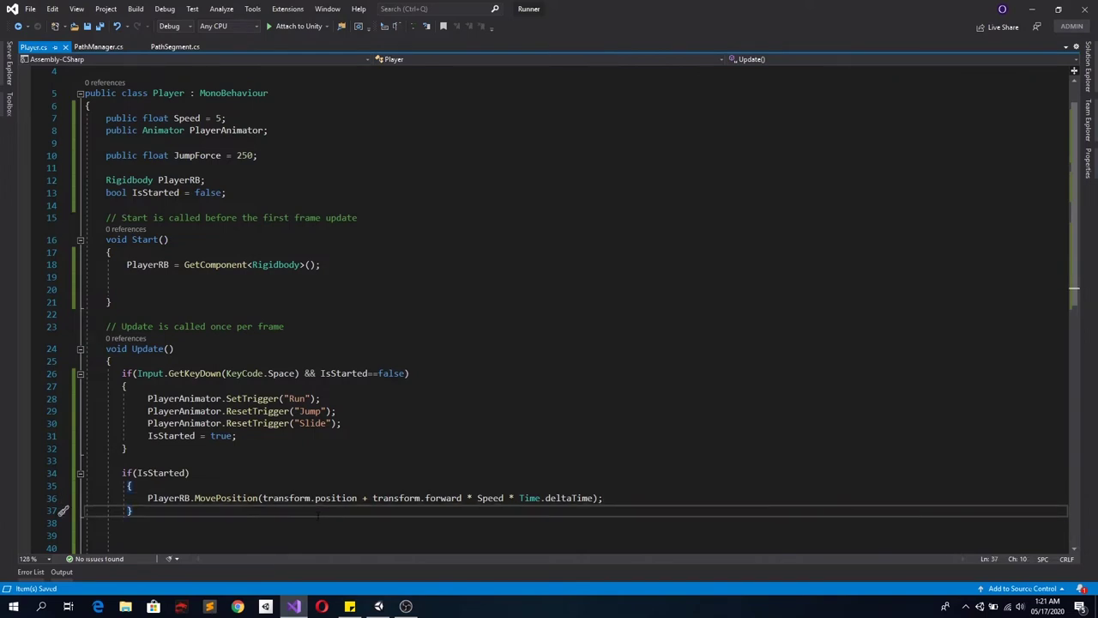
key(Return)
key(Return)
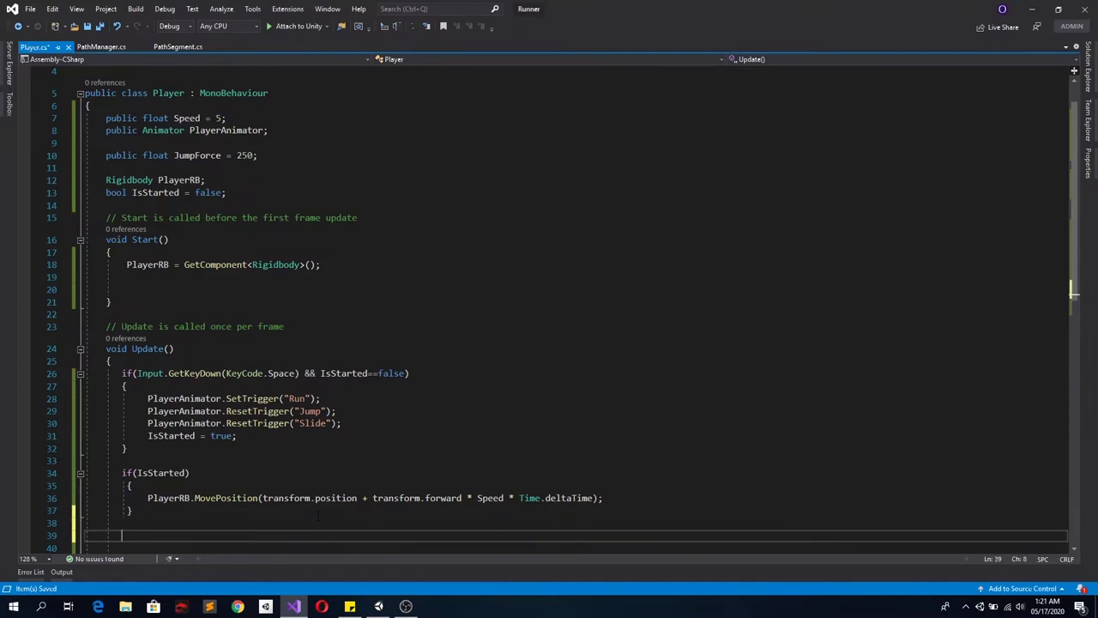
text(if(input.)
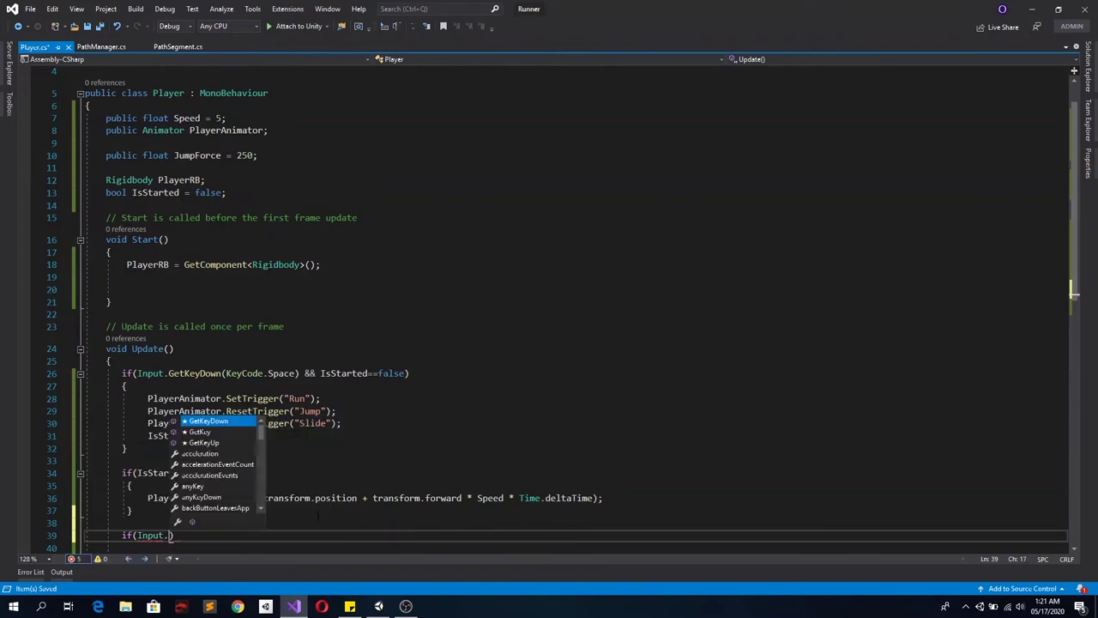
text(get)
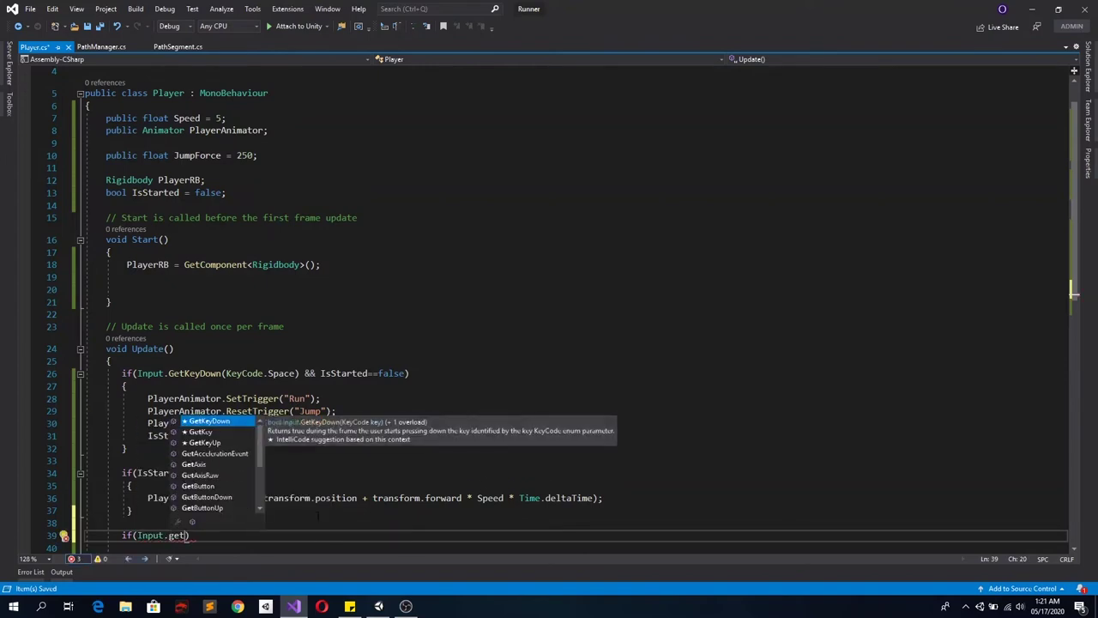
key(Tab)
text(()
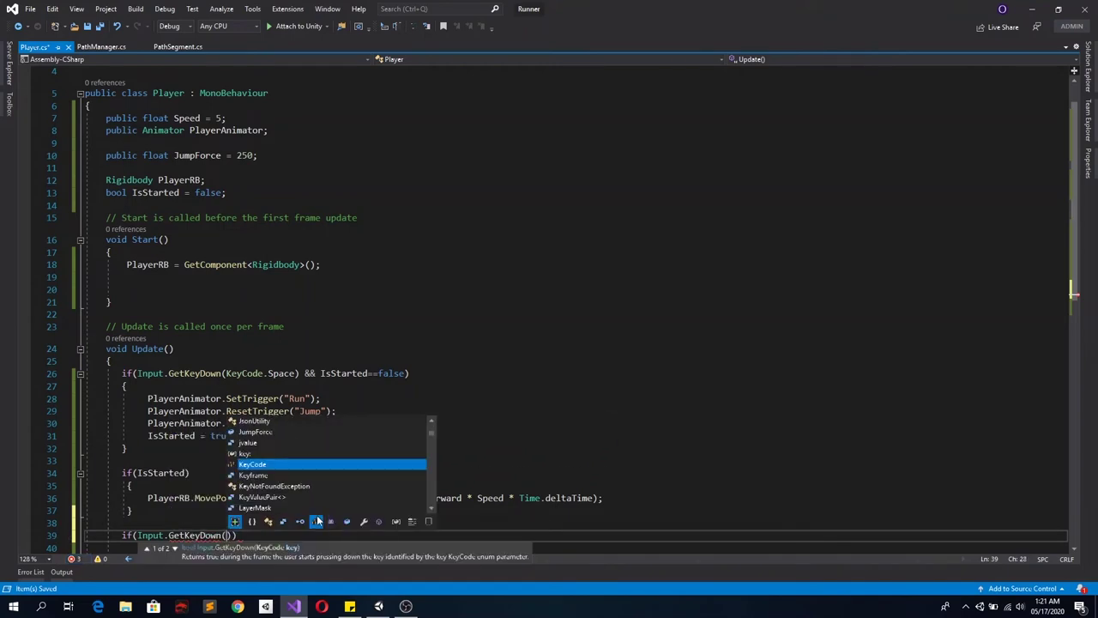
text(key)
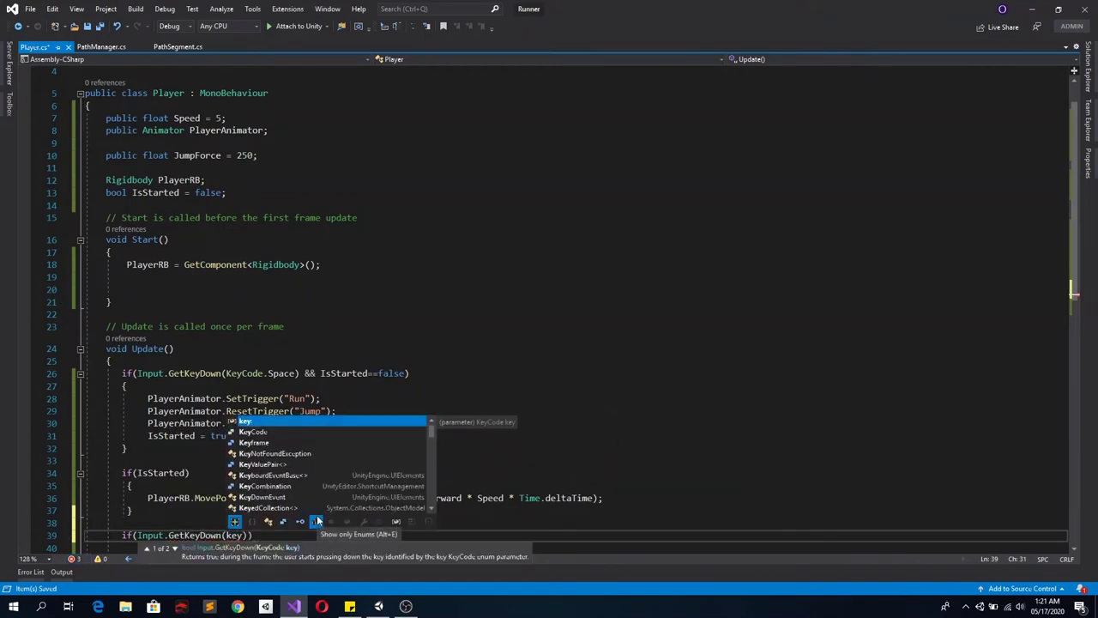
key(Tab)
text(.W)
key(Escape)
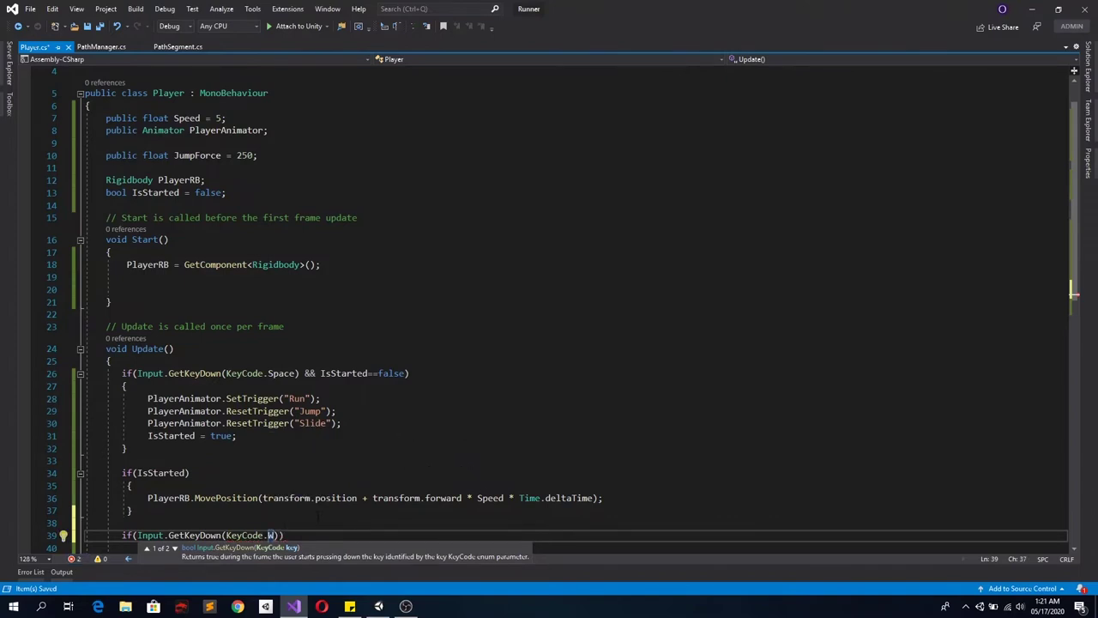
key(End)
key(Return)
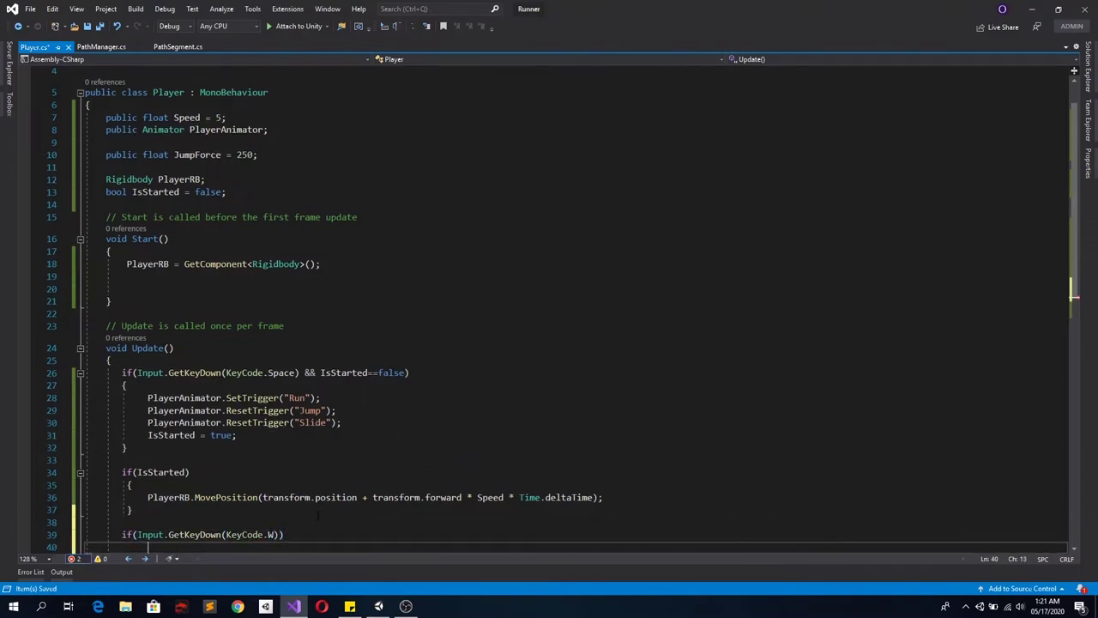
text({)
key(Return)
scroll(317, 515, down, 5)
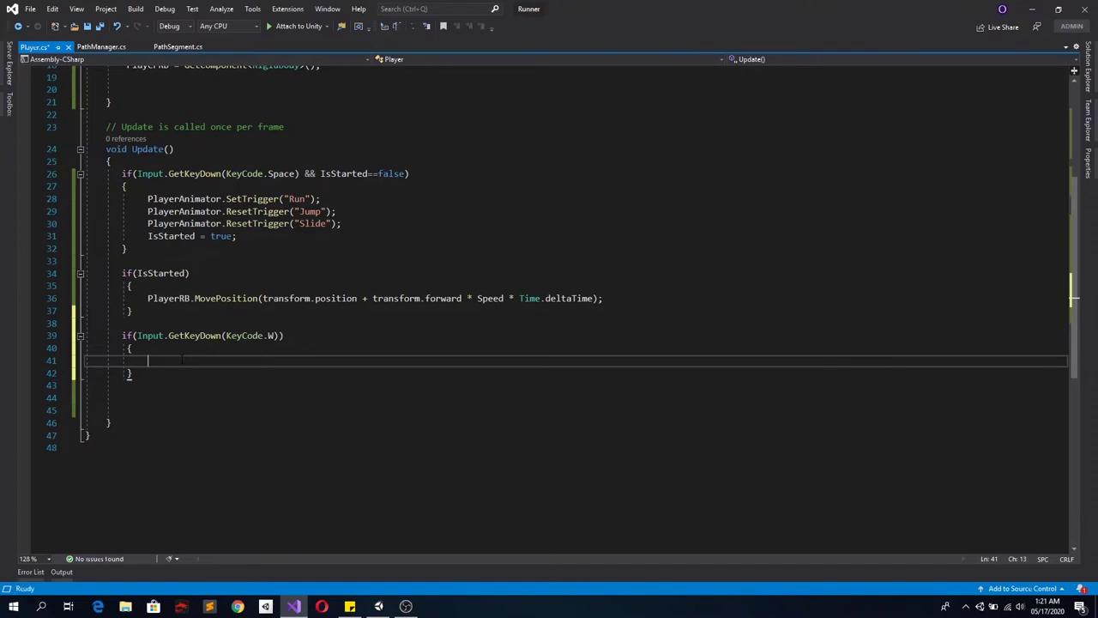
click(378, 606)
click(44, 86)
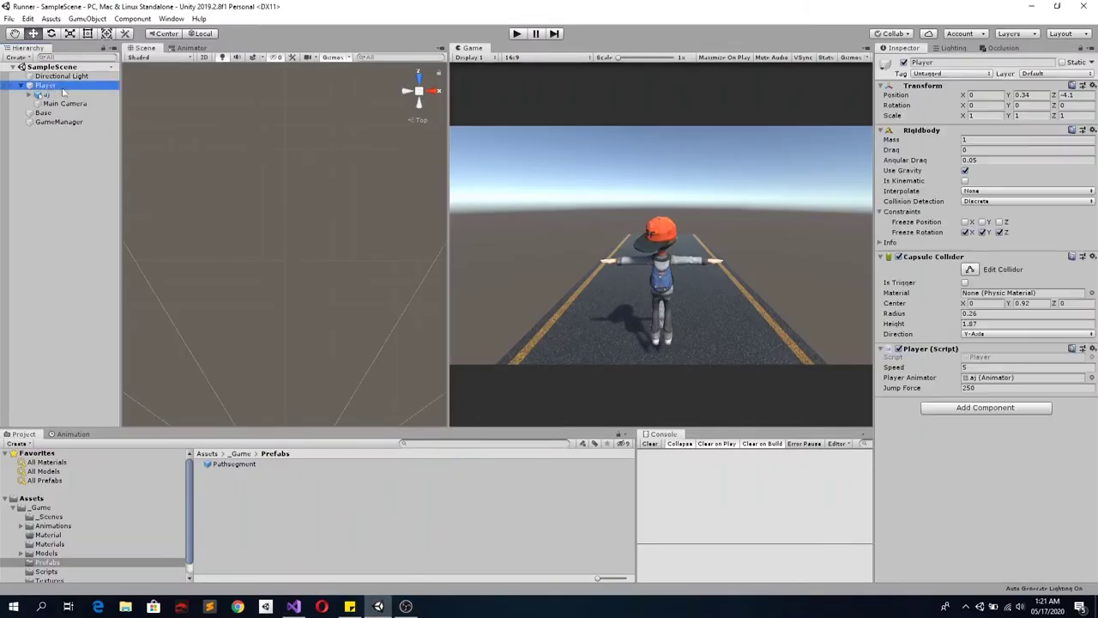
click(984, 232)
mouse_move(379, 606)
click(986, 388)
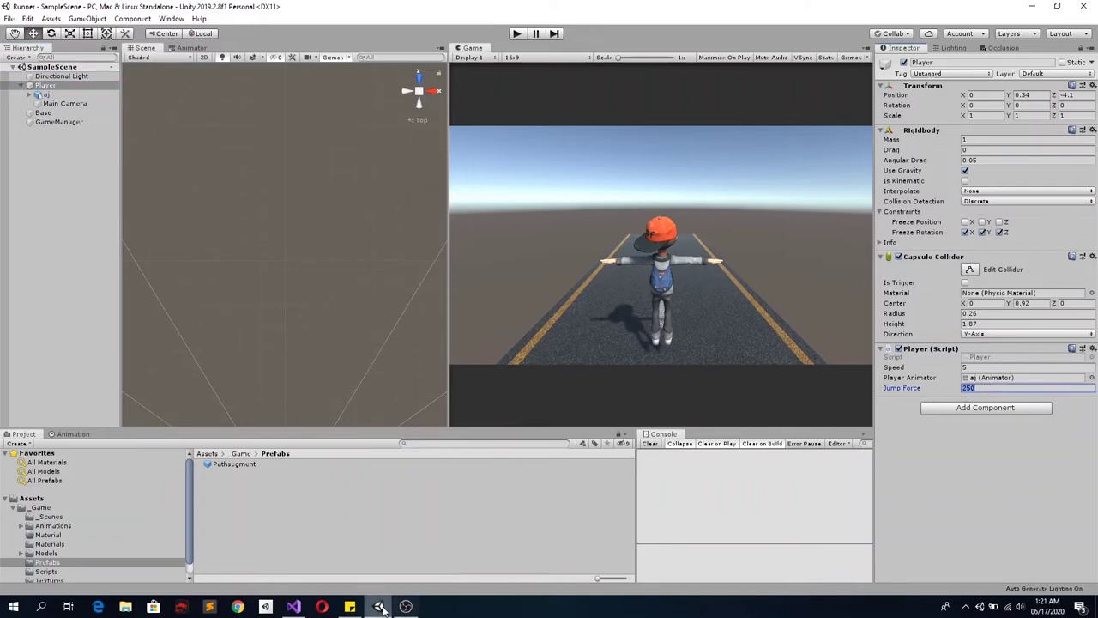
click(381, 608)
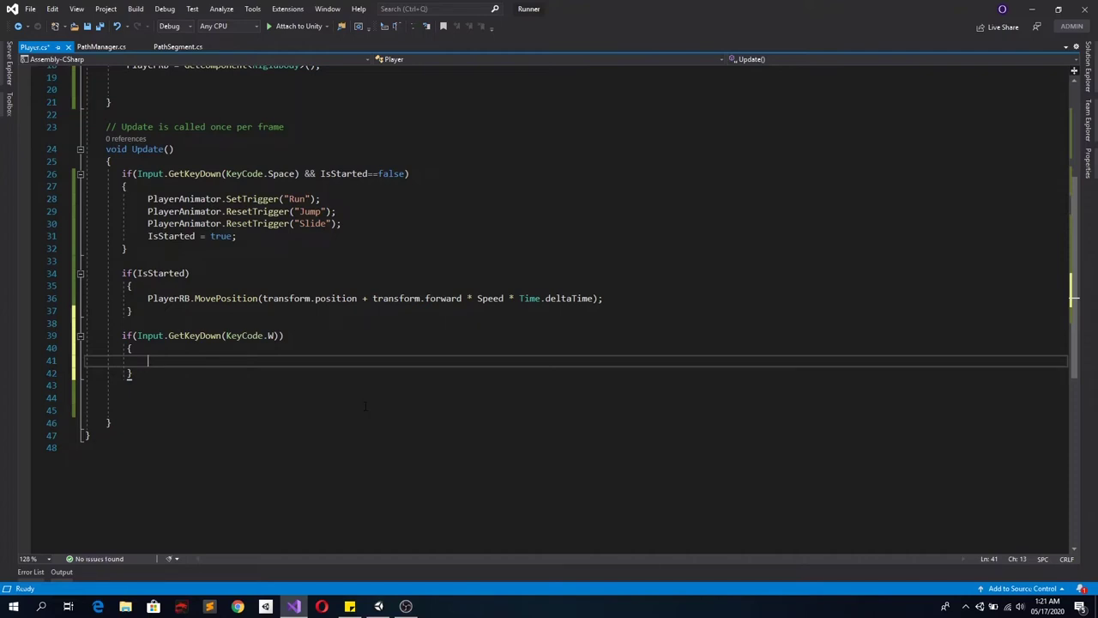
Inside the W block, write PlayerRB.AddForce(Vector3.up, ForceMode.Force)
text(pla)
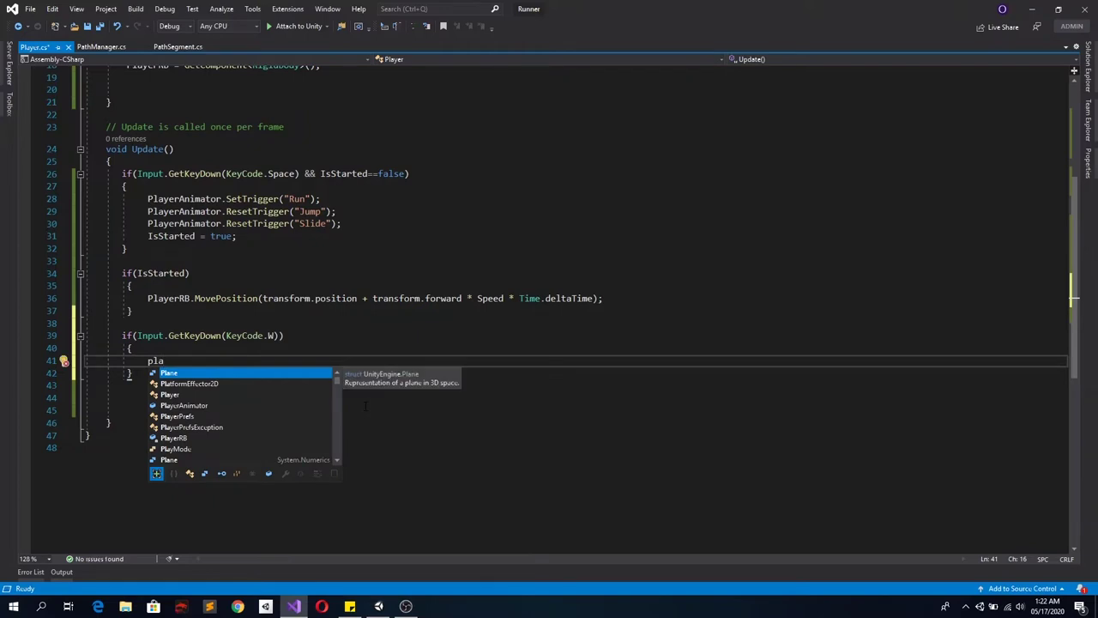
key(BackSpace)
key(BackSpace)
key(BackSpace)
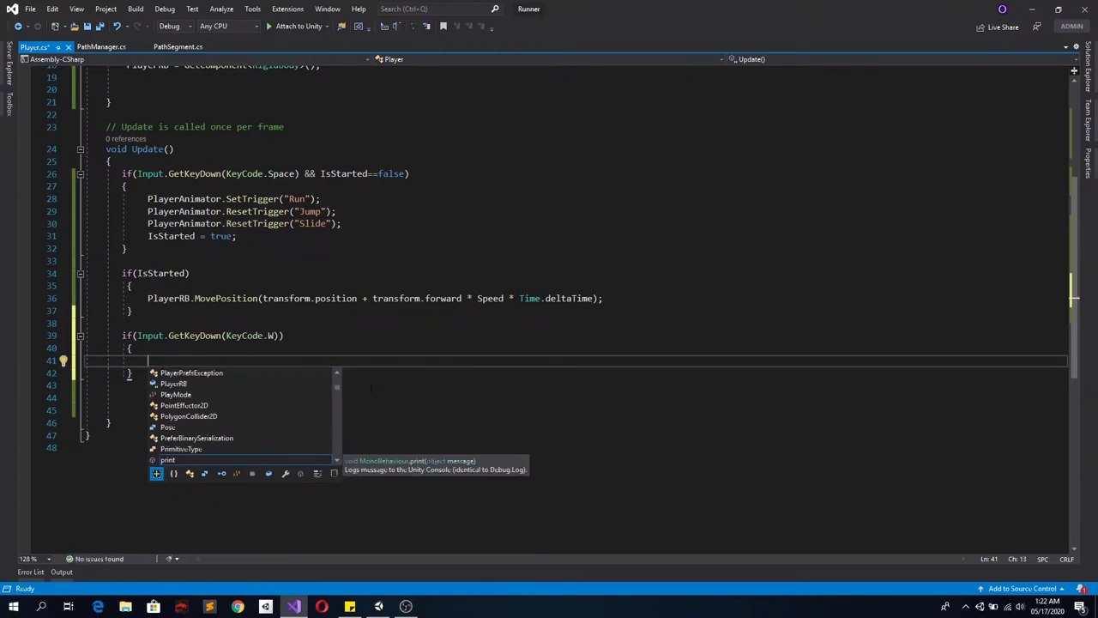
text(playe)
key(Down)
key(Down)
key(Down)
key(Down)
text(.)
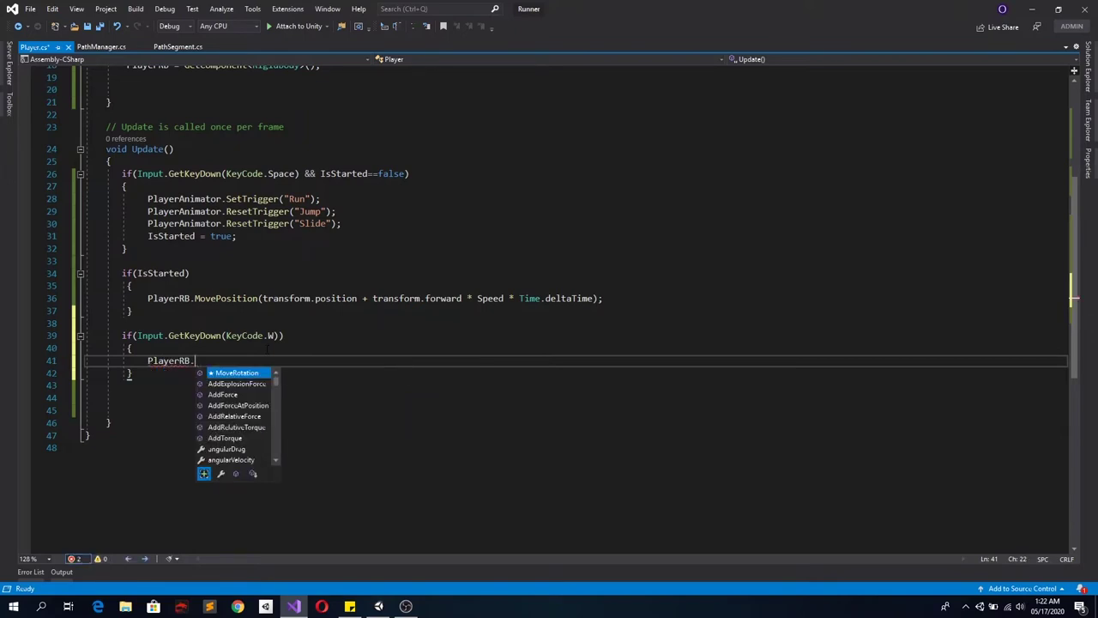
text(add()
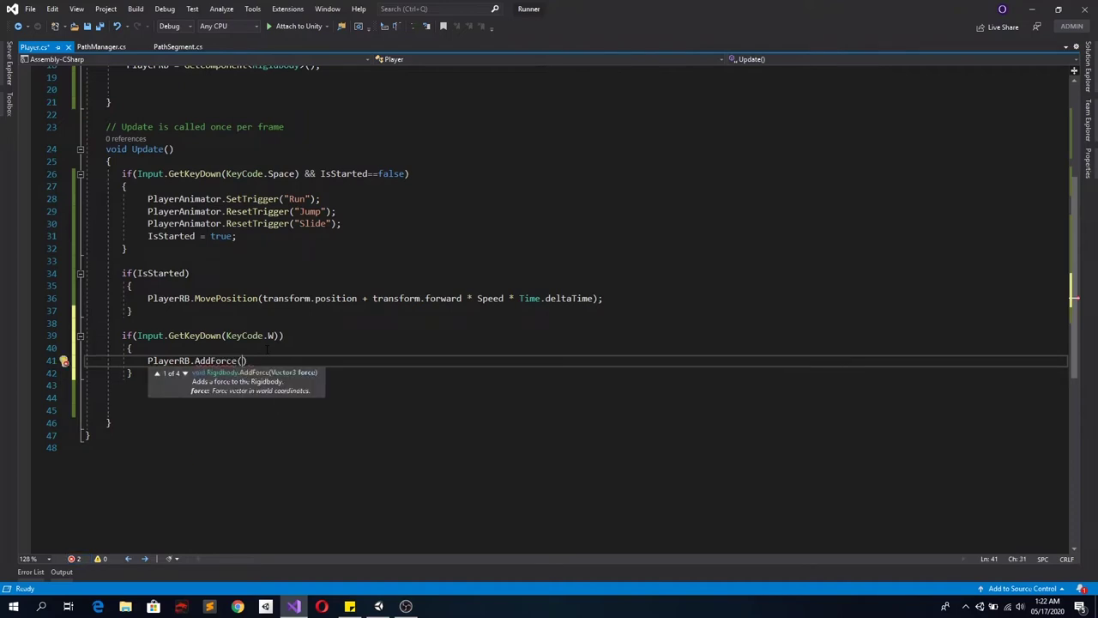
text(vec)
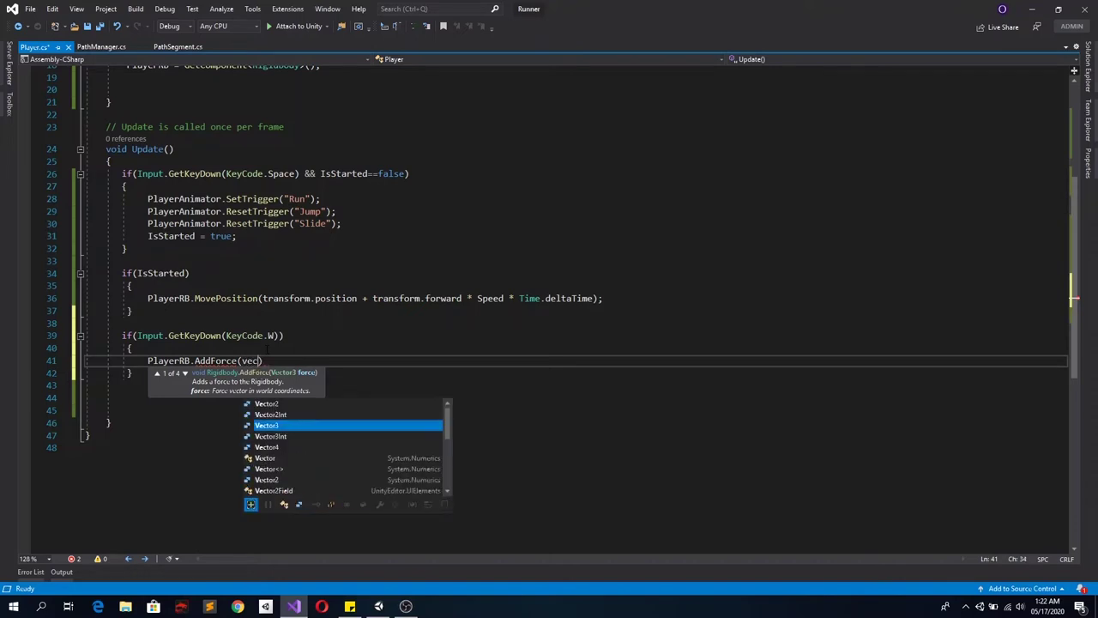
text(.u)
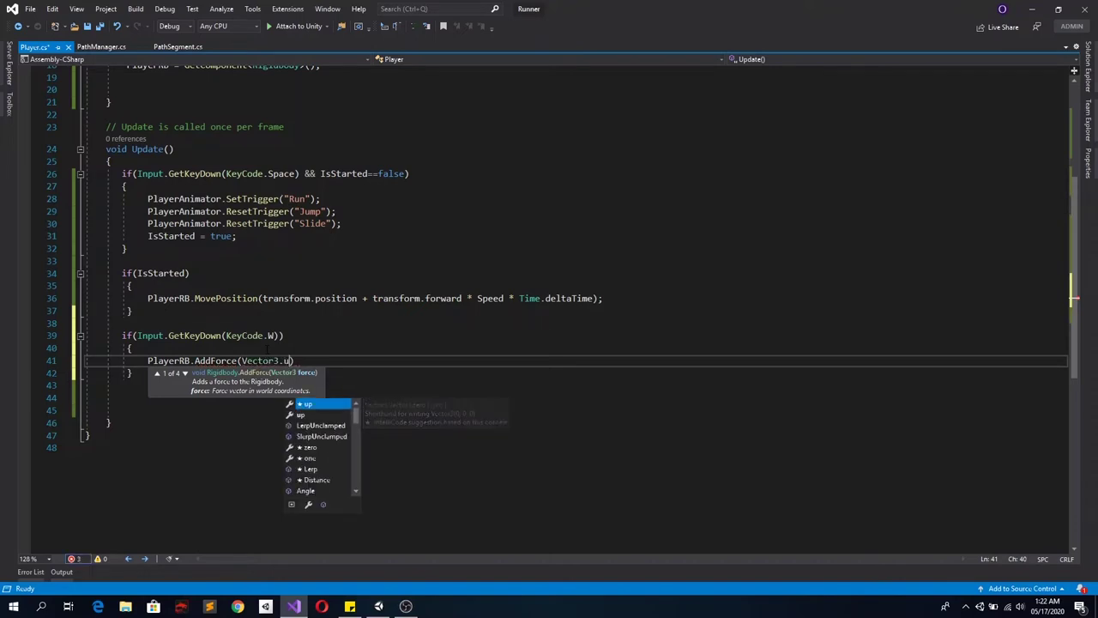
text(p)
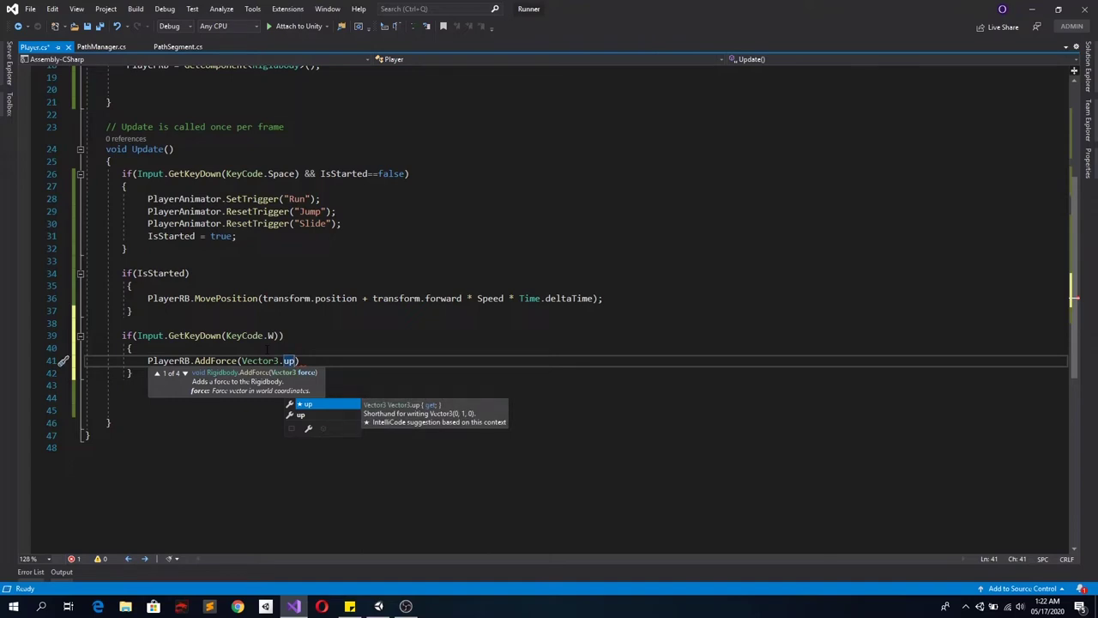
text(,)
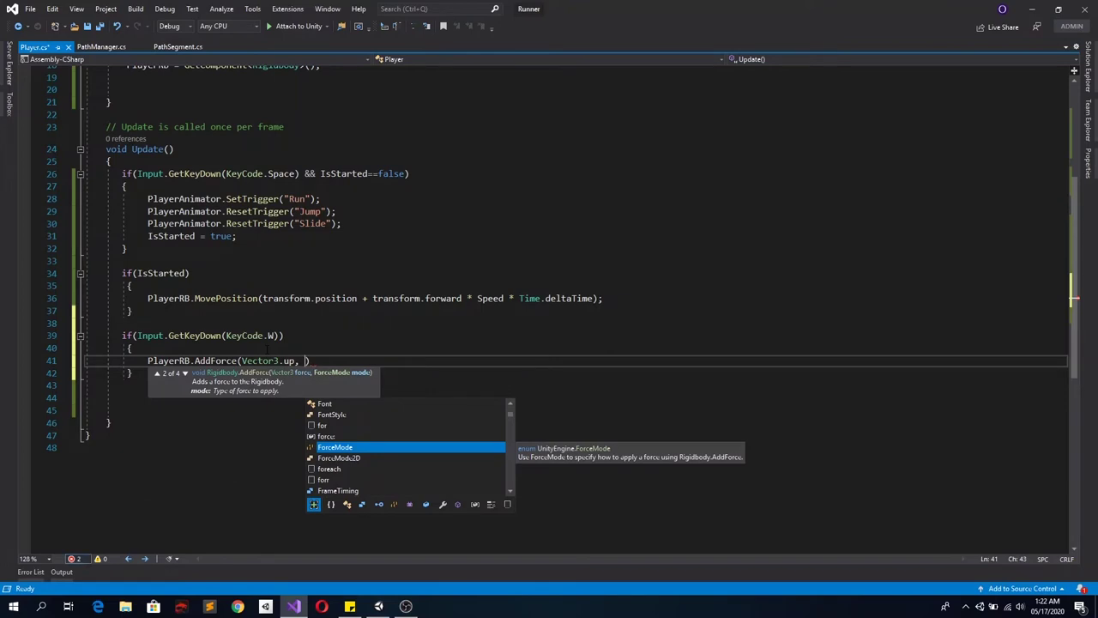
key(Tab)
text(.)
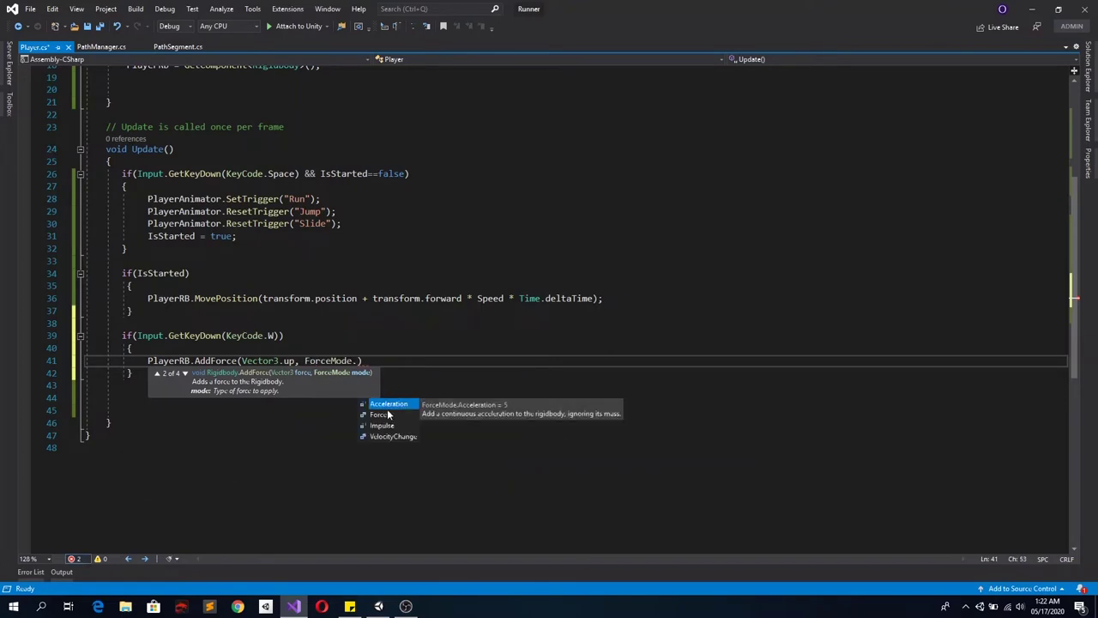
click(388, 415)
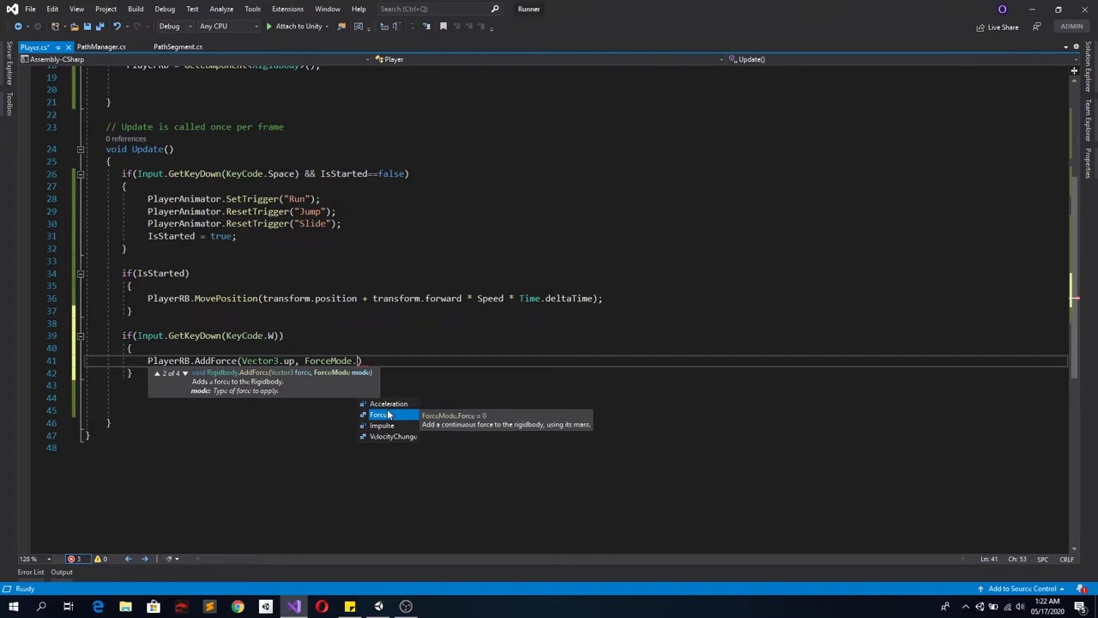
key(Tab)
Multiply Vector3.up by JumpForce, end the line, save, and start a Unity test run
click(296, 360)
text(* jumpfo)
key(Tab)
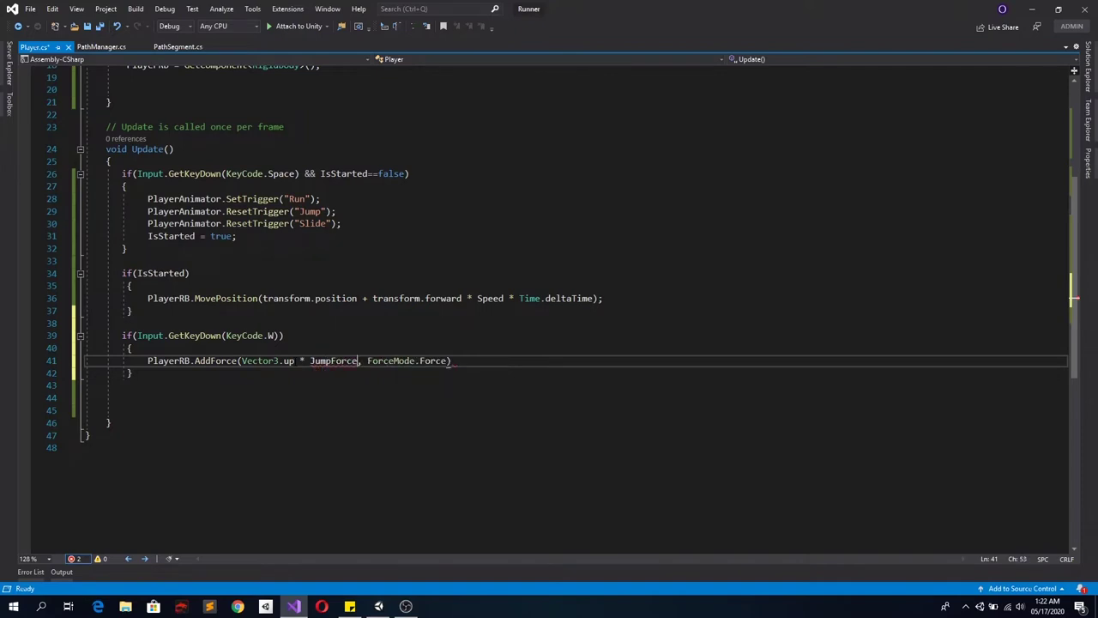
click(470, 361)
text(;)
key(ctrl+s)
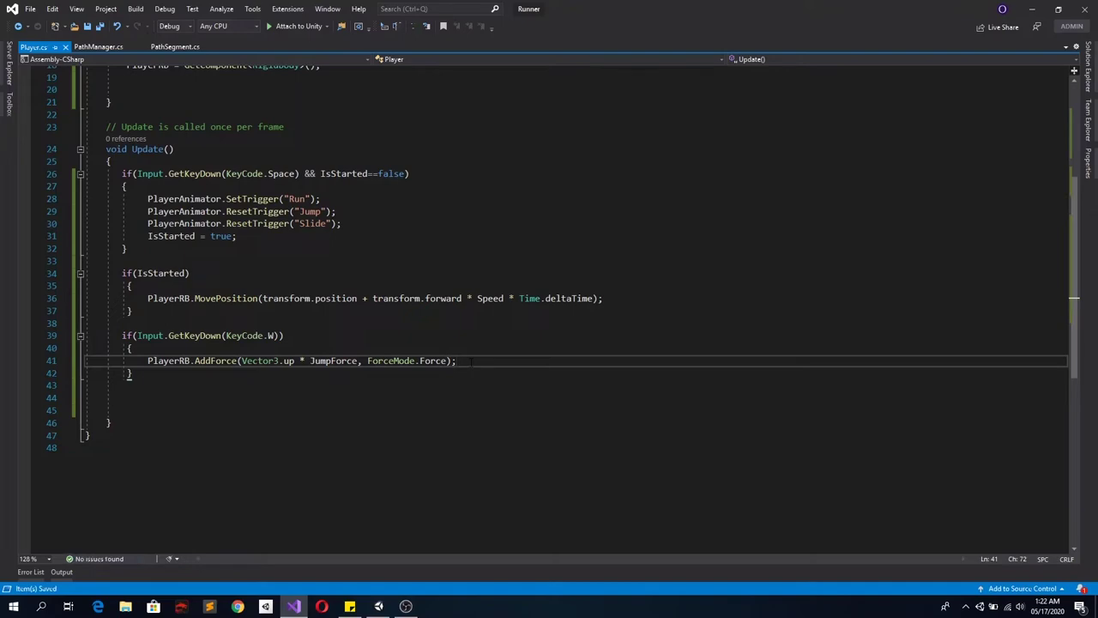
click(378, 605)
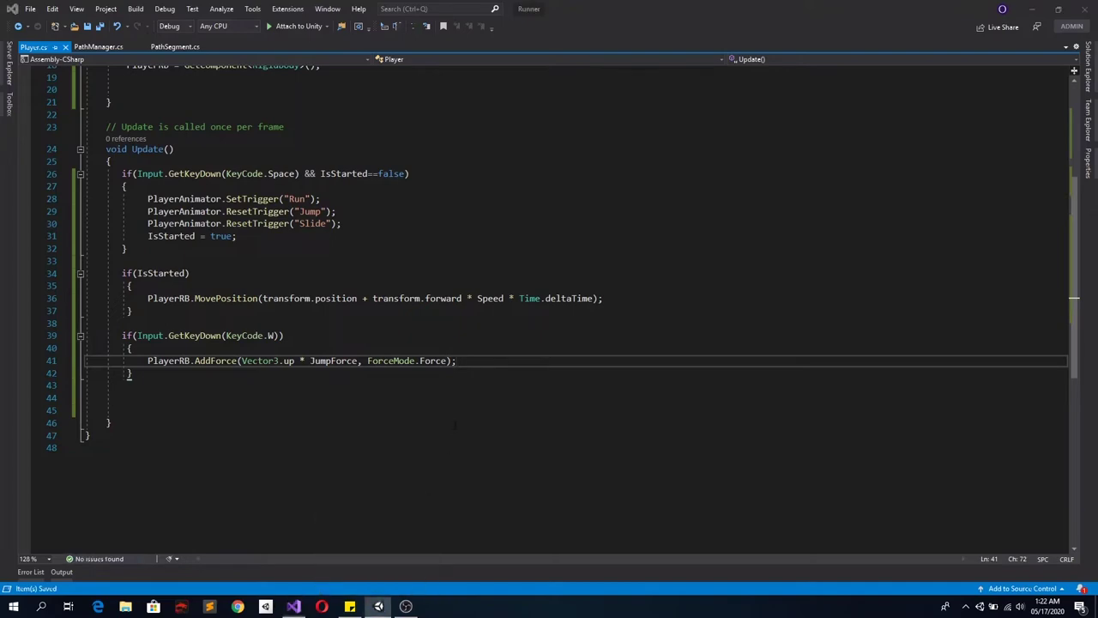
click(516, 33)
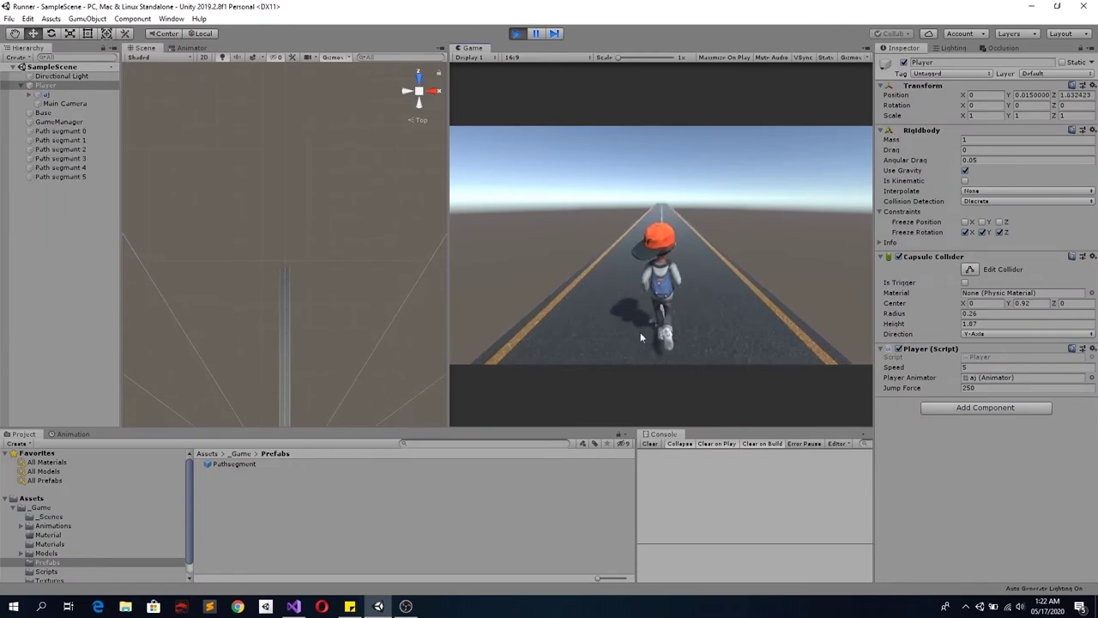
Watch the Animator's Idle, Running and Jump states during the test, then stop and return to Player.cs
click(180, 48)
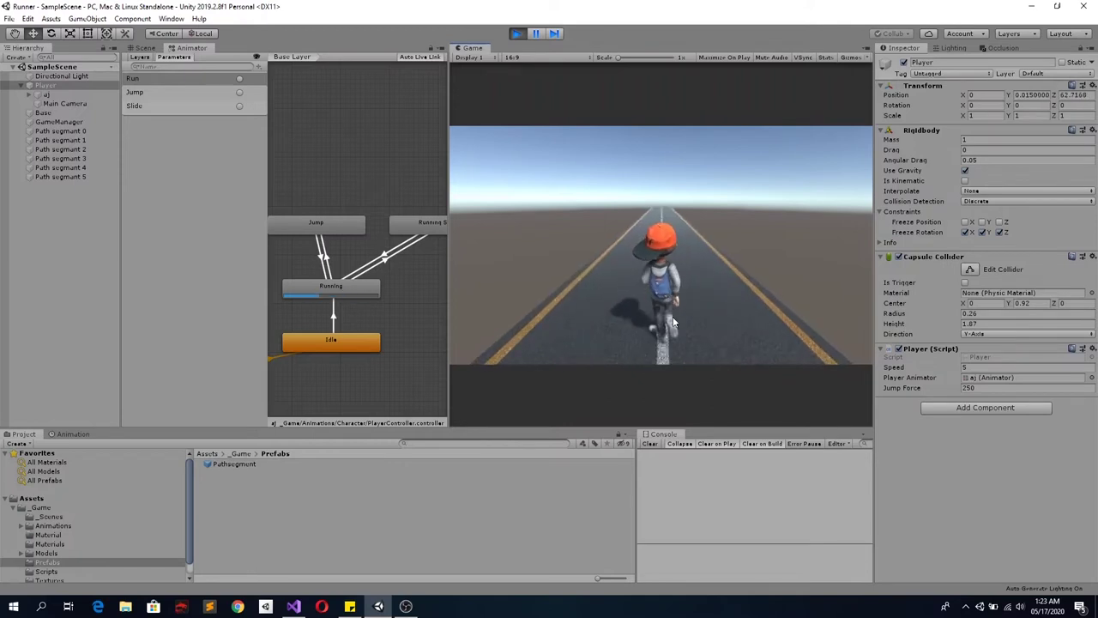
click(517, 33)
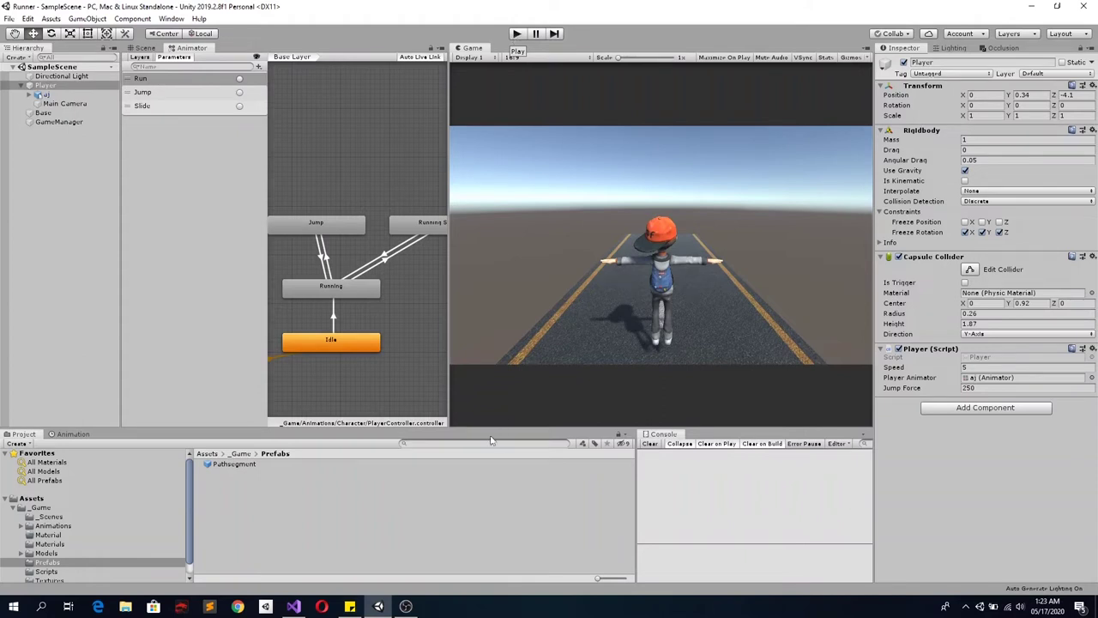
click(378, 607)
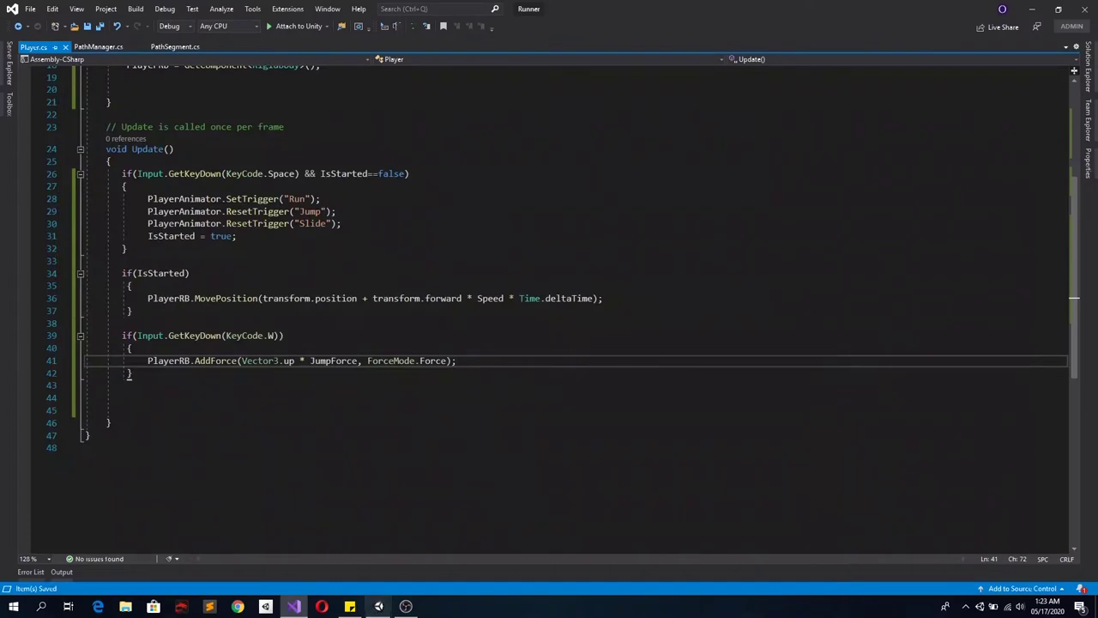
Review the PlayerRB.AddForce jump line under the W-key check, then go back to Unity
click(127, 373)
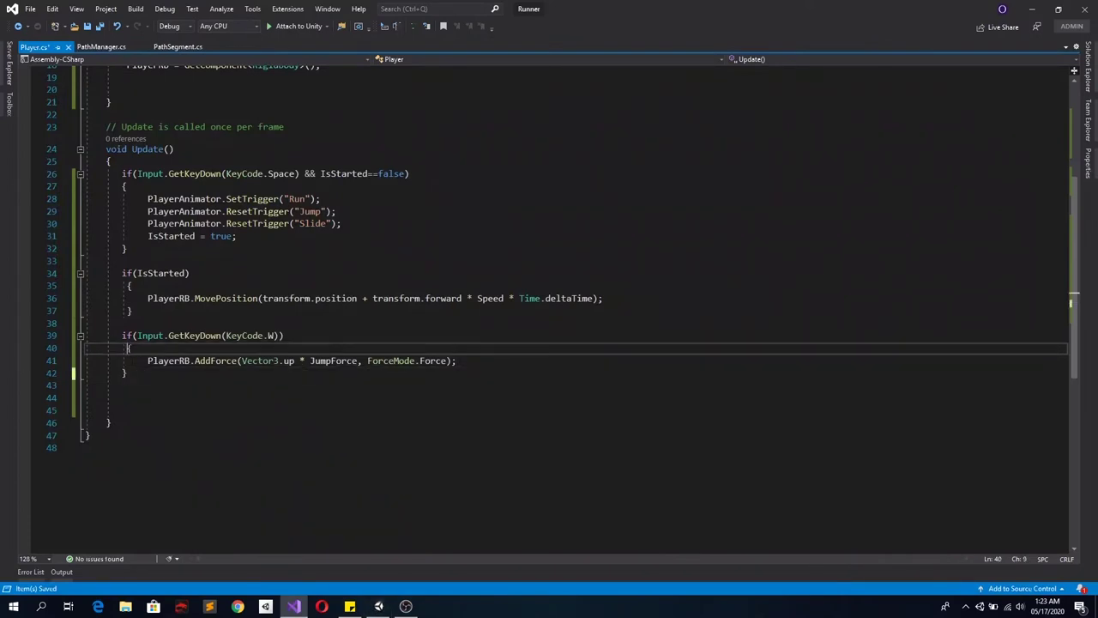
drag(129, 348, 477, 360)
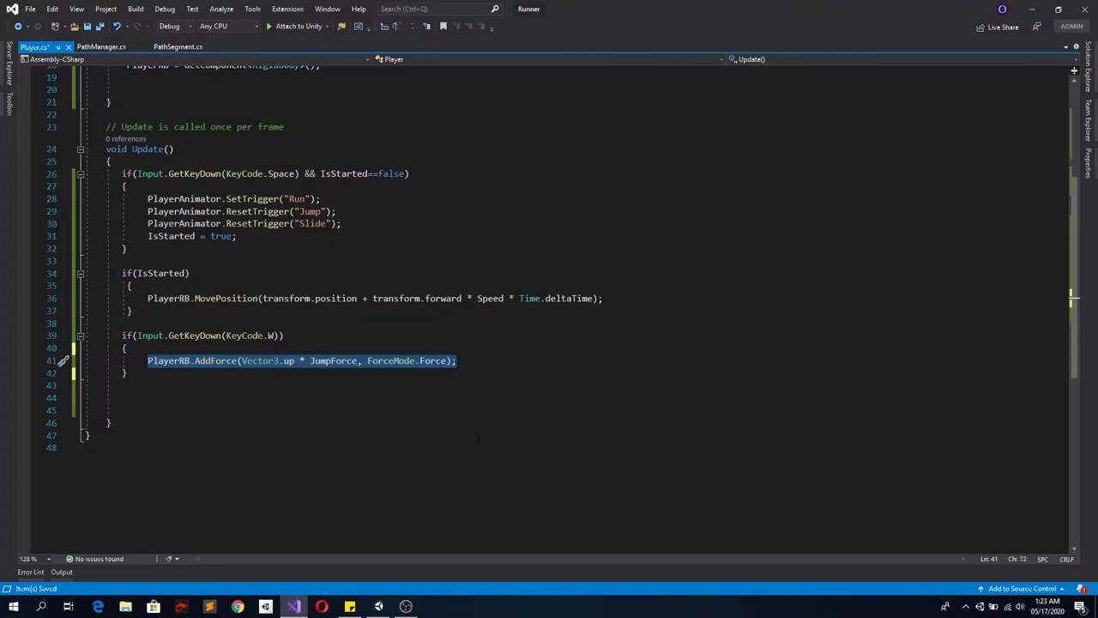
click(165, 397)
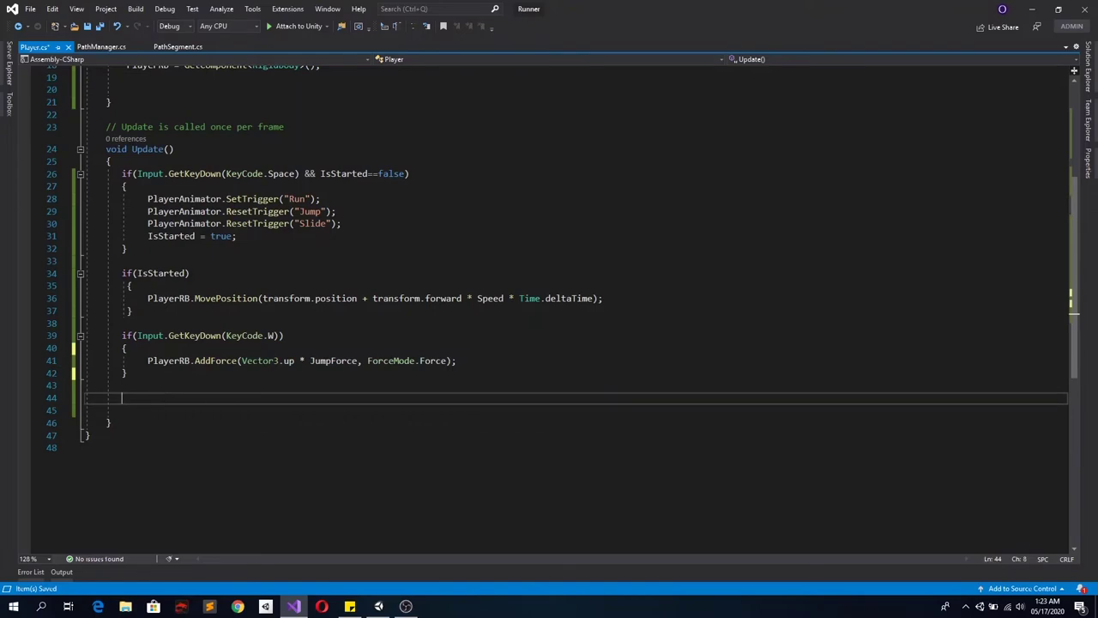
click(378, 605)
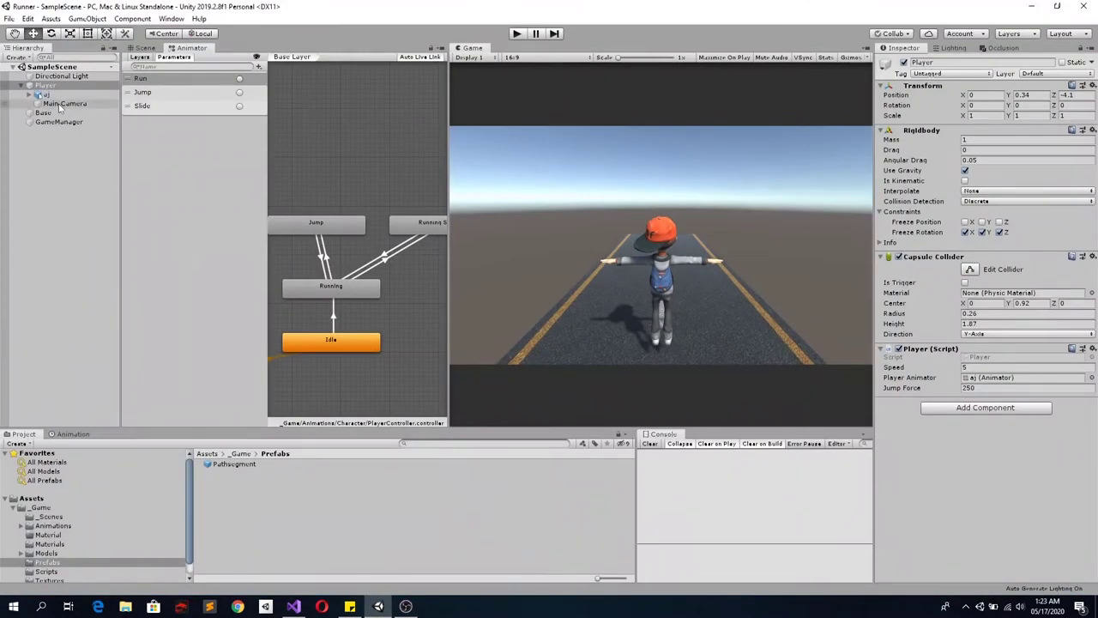
Select the aj model under Player and show its read-only Idle clip in the Animation panel
click(55, 96)
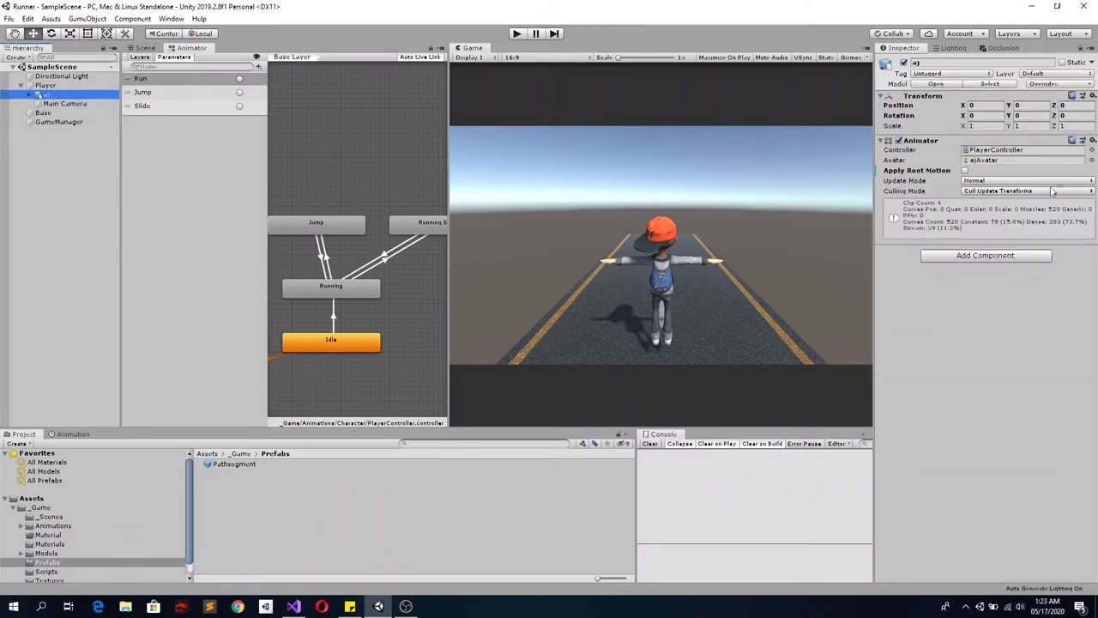
click(67, 438)
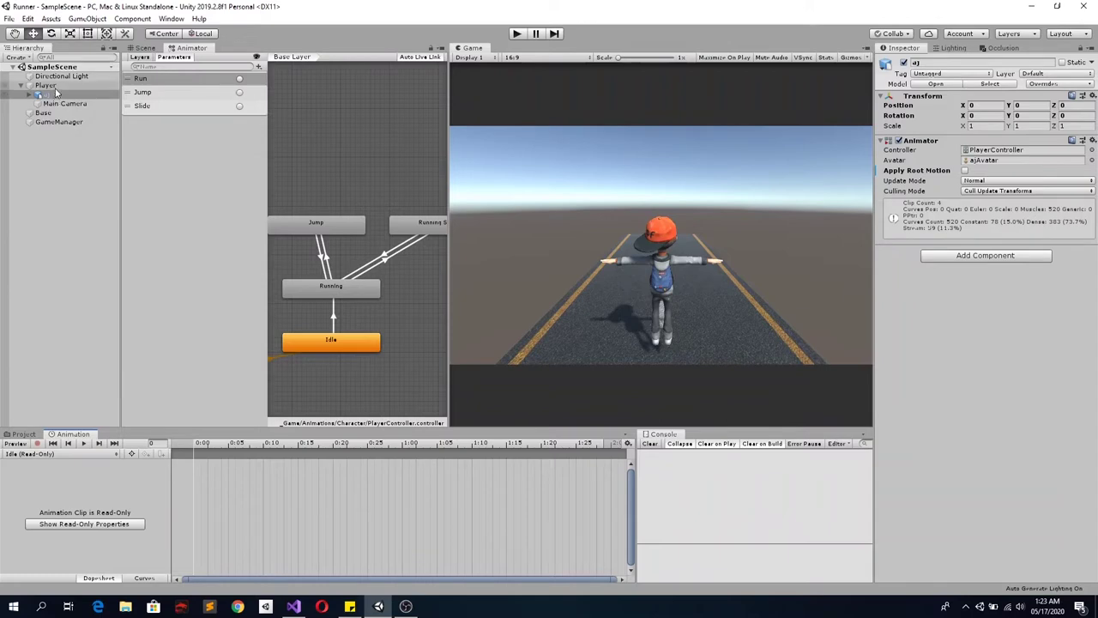
click(52, 86)
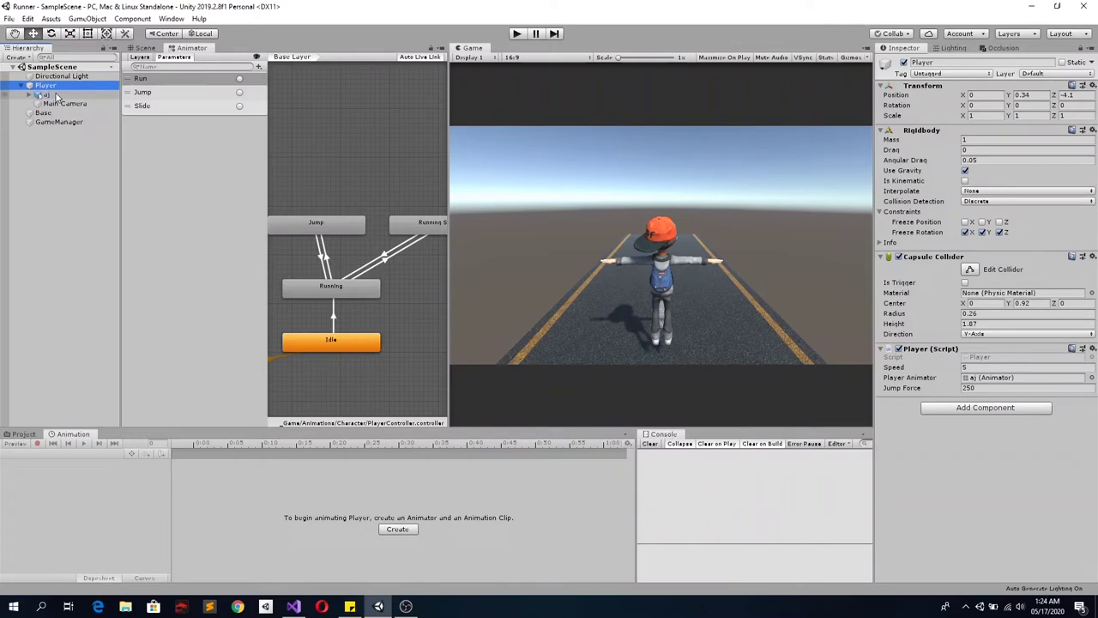
click(57, 96)
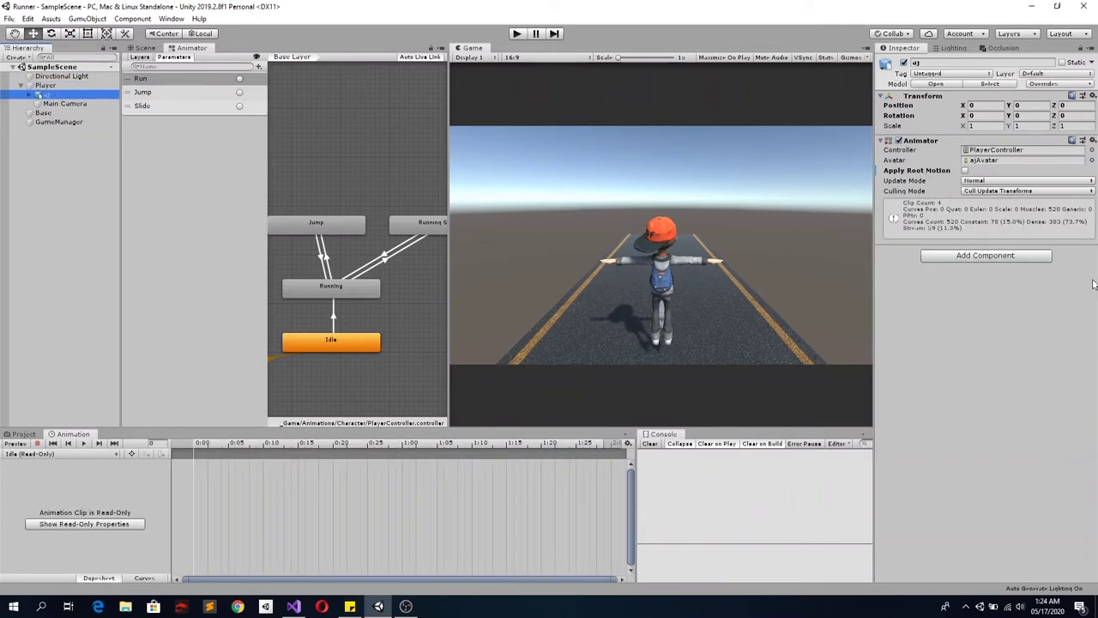
click(46, 88)
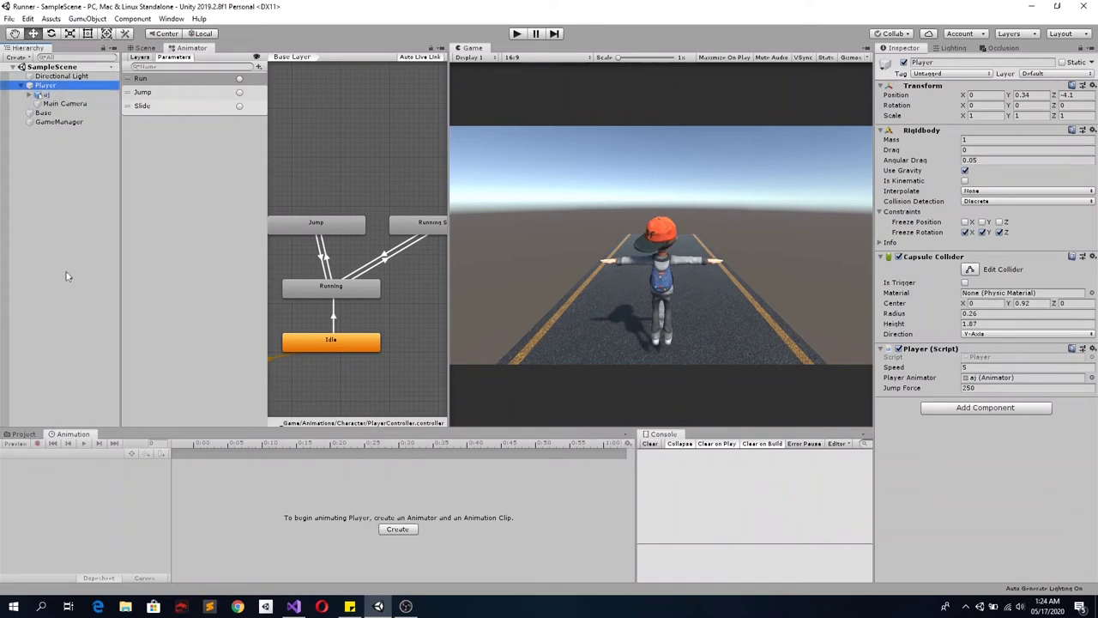
click(50, 96)
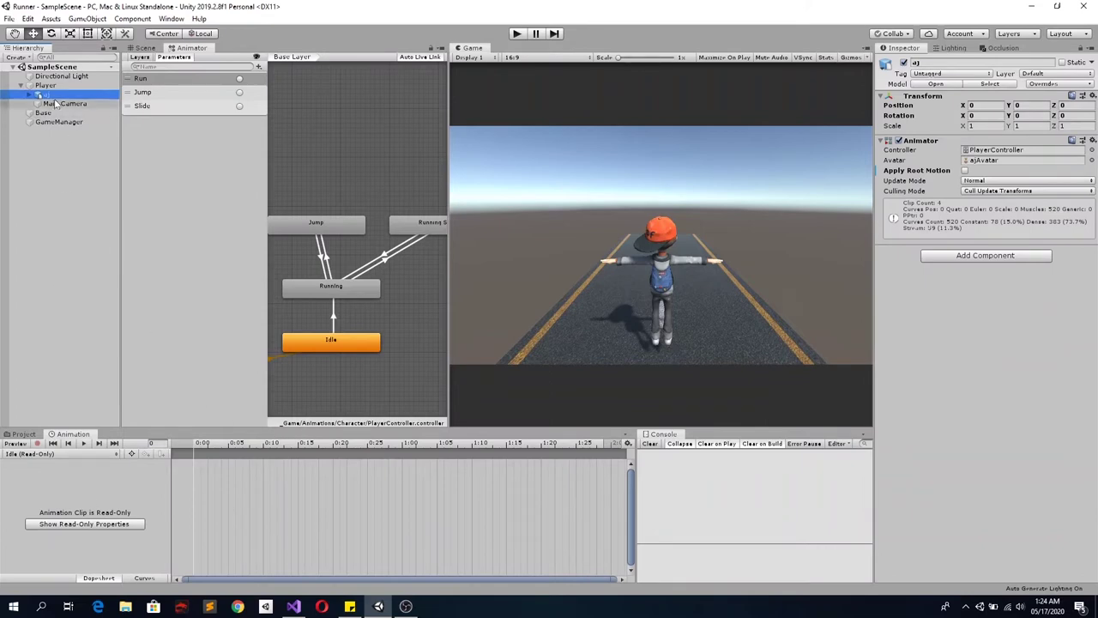
Show the Jump (Read-Only) clip in the Animation window and briefly play its preview
click(58, 454)
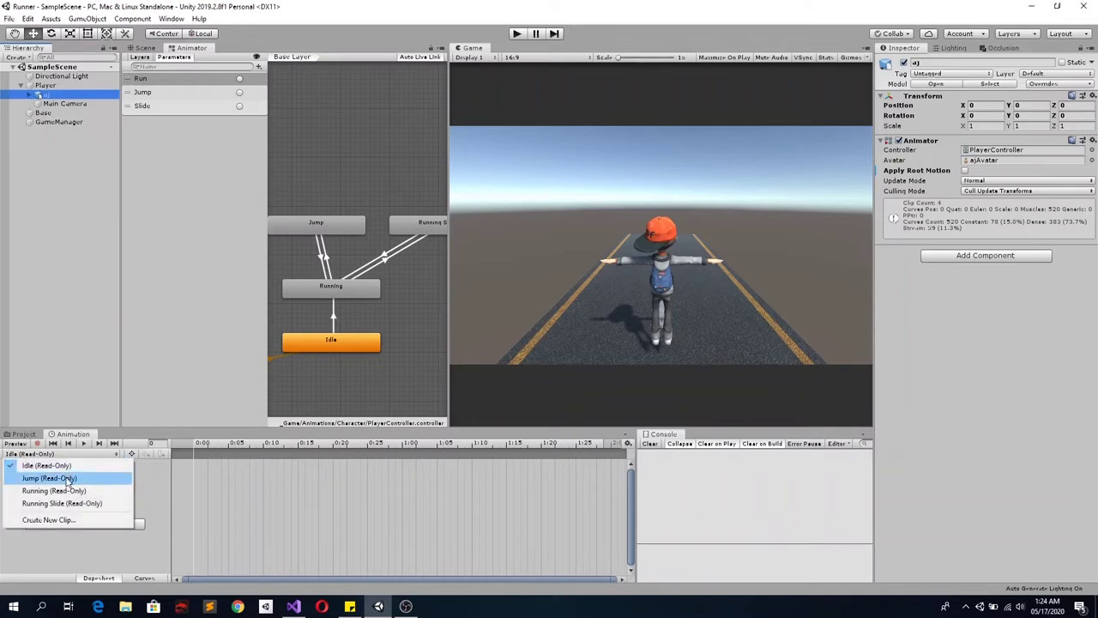
click(67, 479)
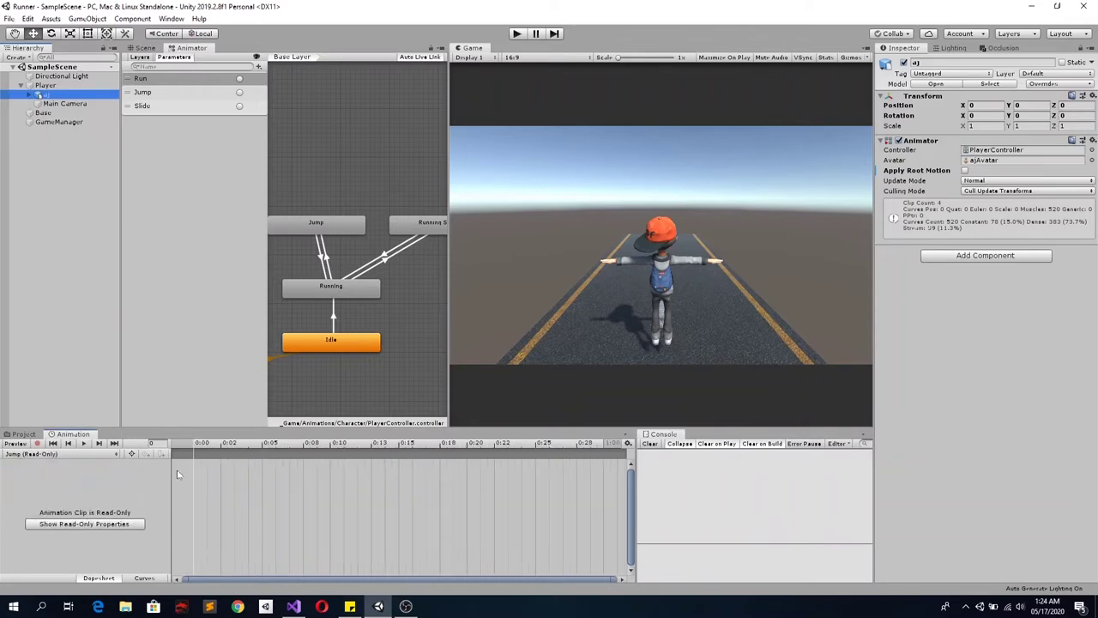
click(84, 444)
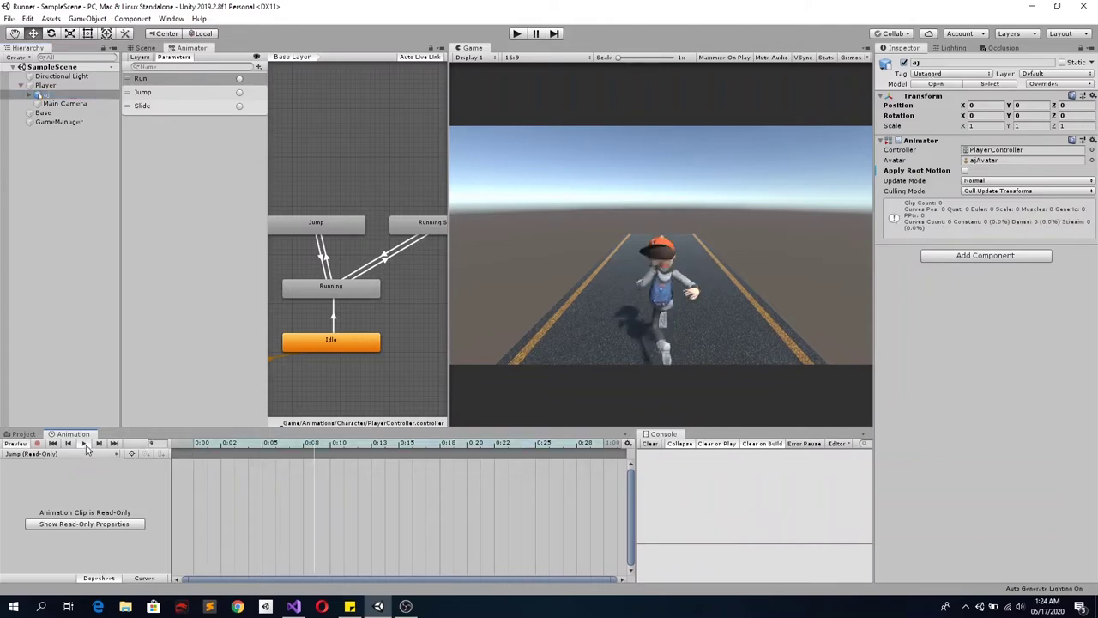
click(86, 446)
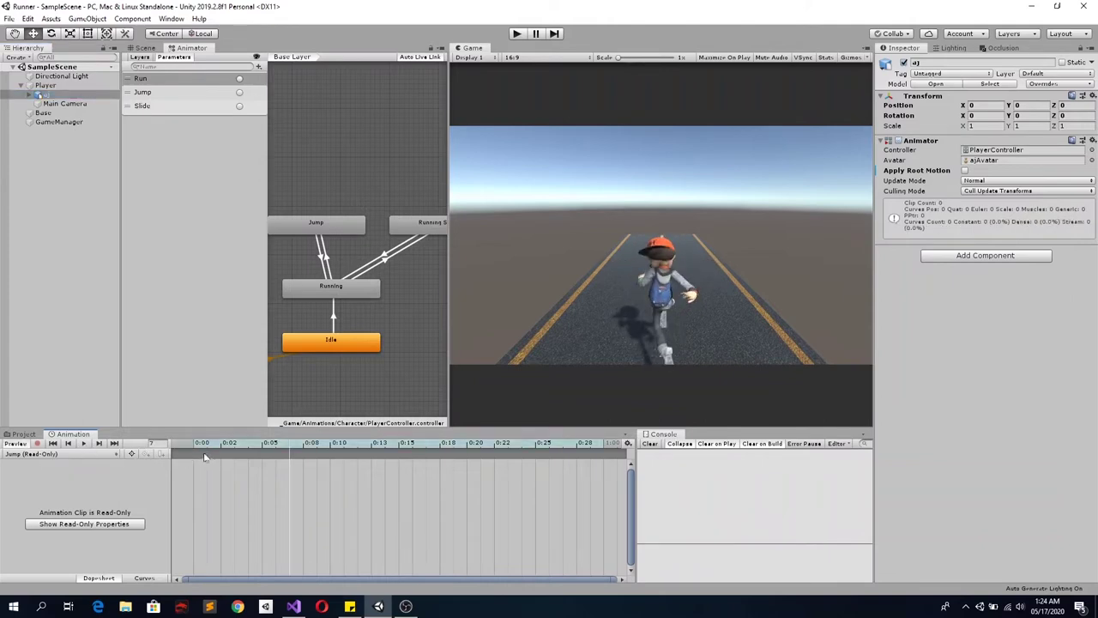
click(58, 454)
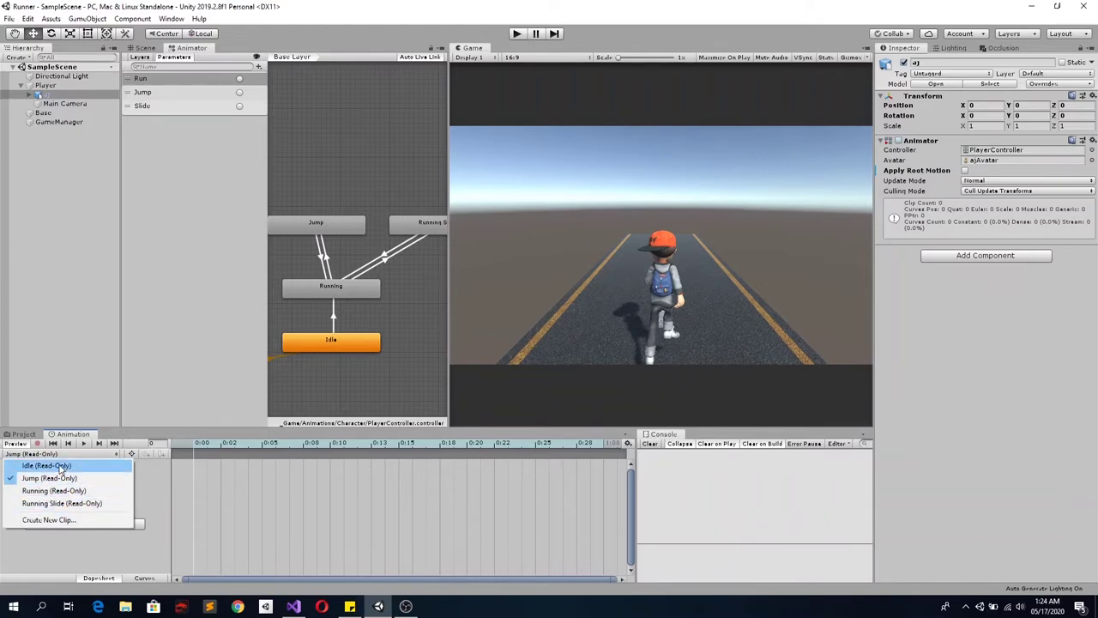
click(159, 460)
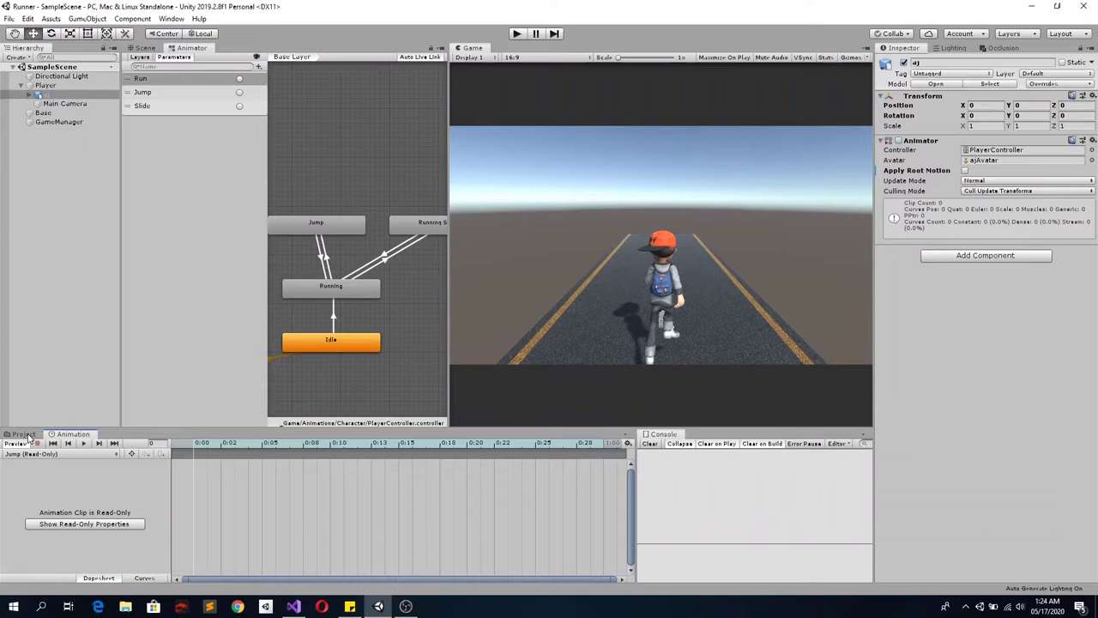
click(23, 435)
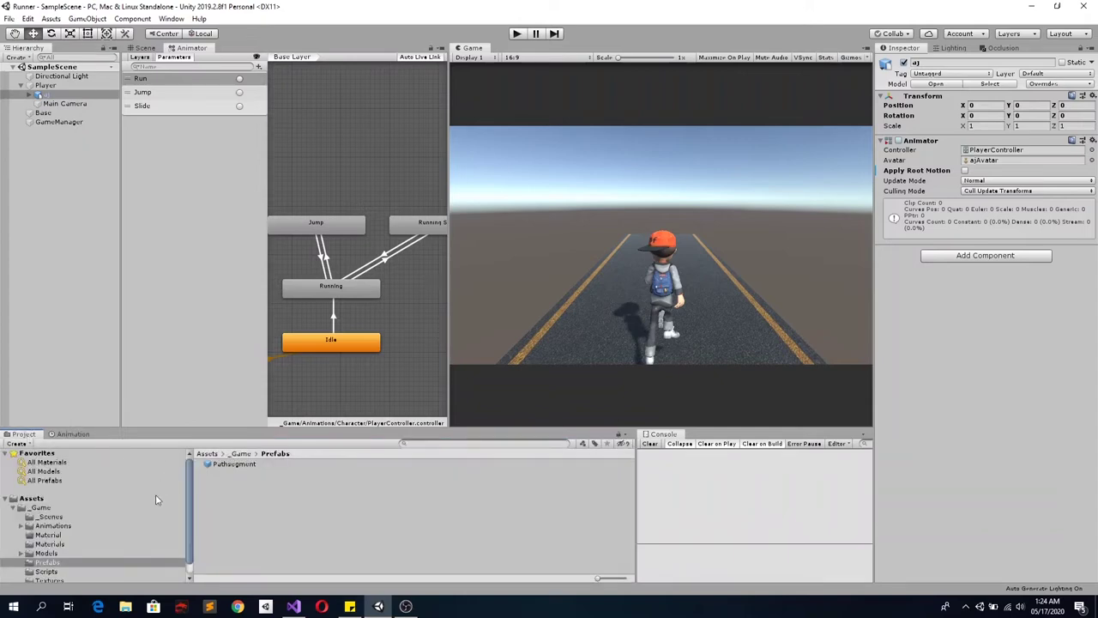
In Animations > Character, duplicate the Idle clip from aj@Idle as an editable asset
click(55, 526)
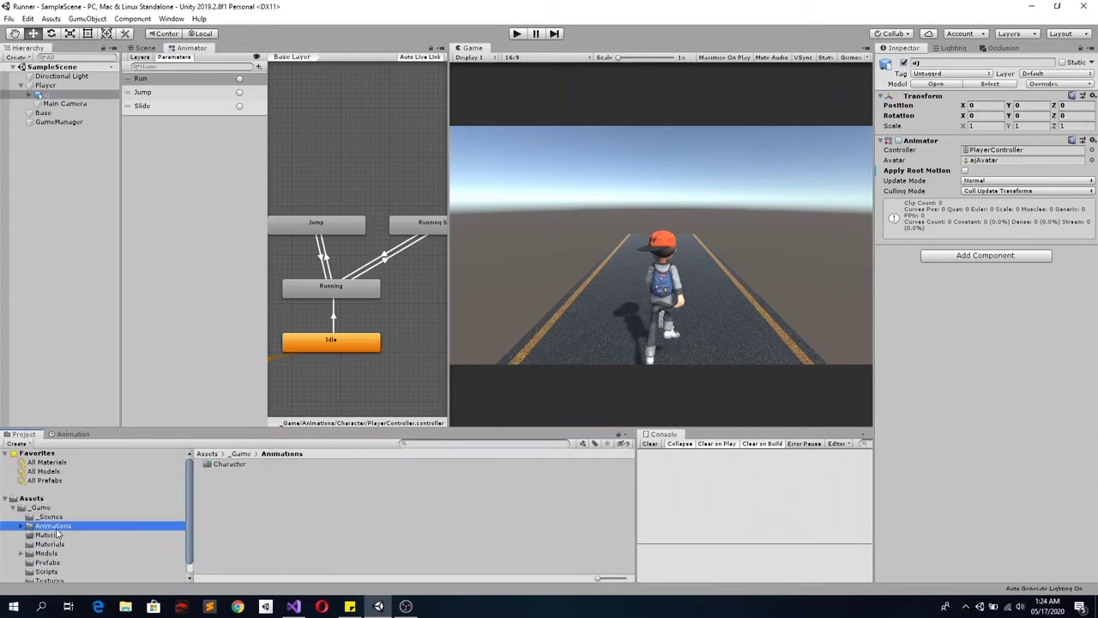
double_click(230, 467)
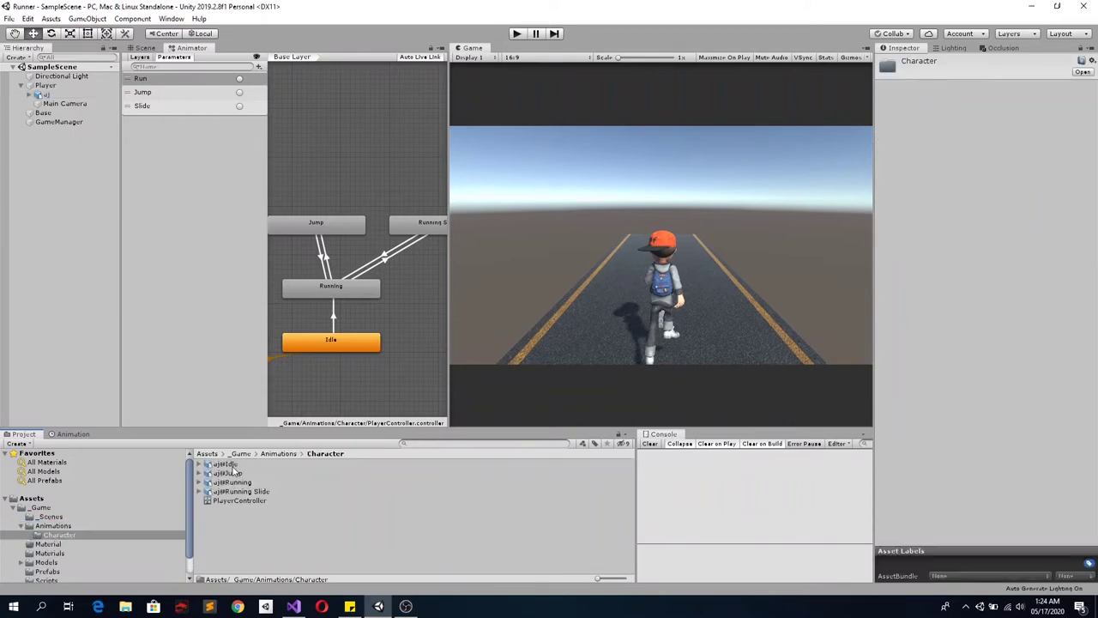
click(237, 464)
click(247, 474)
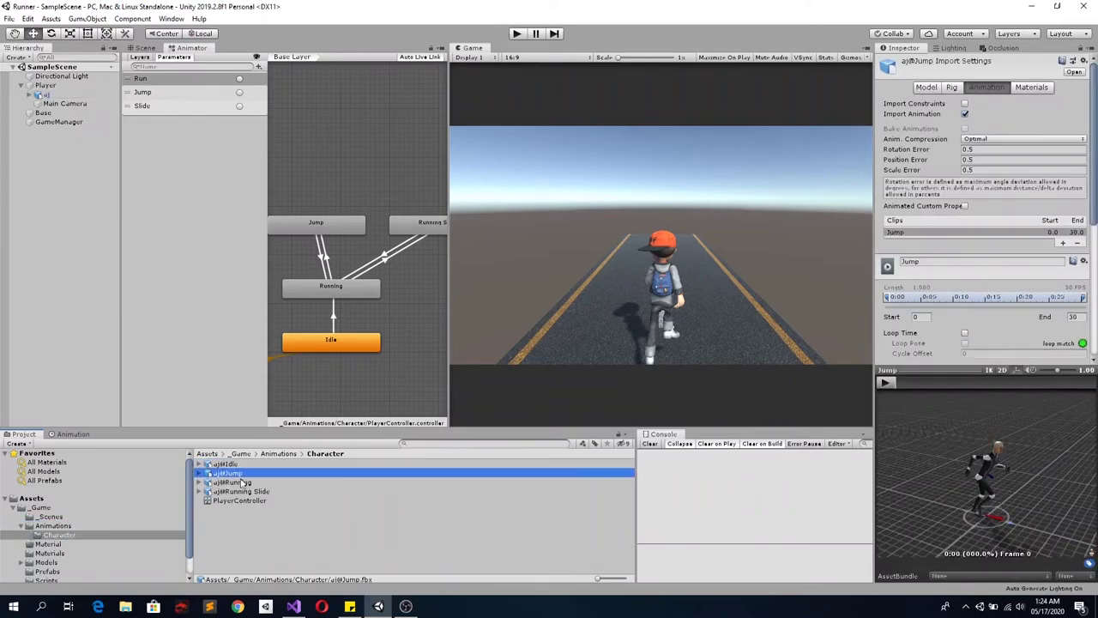
click(237, 482)
click(199, 464)
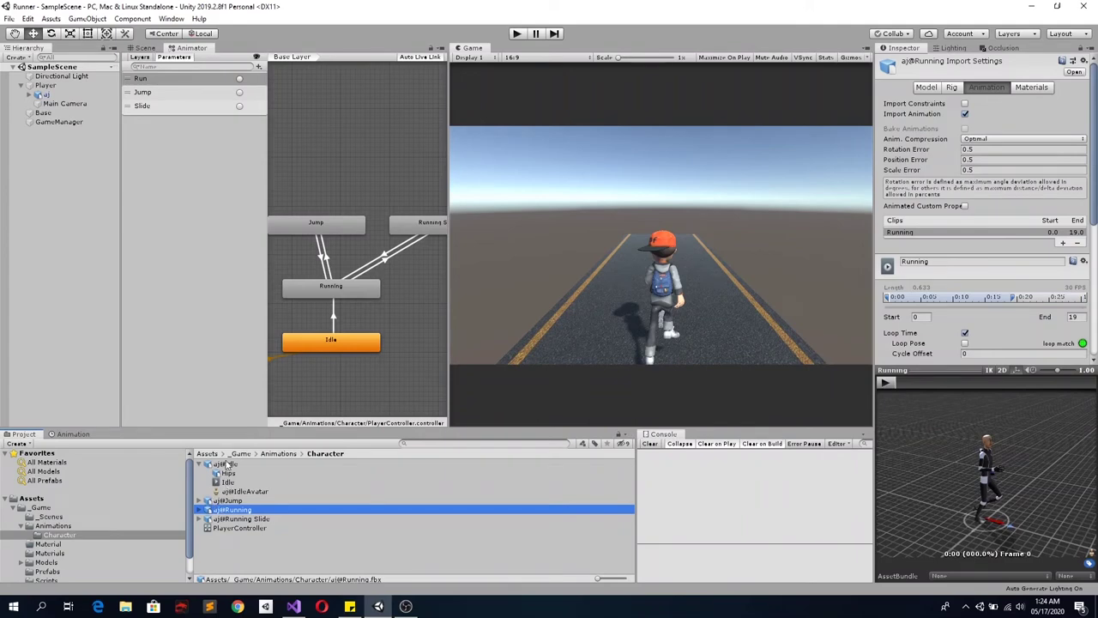
click(230, 483)
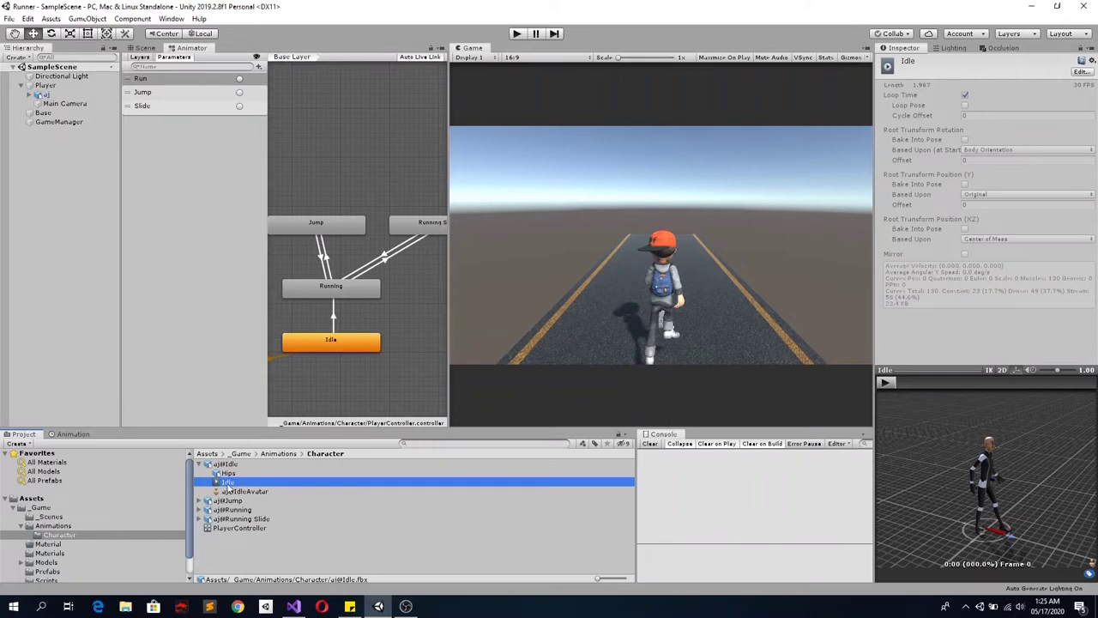
key(ctrl+d)
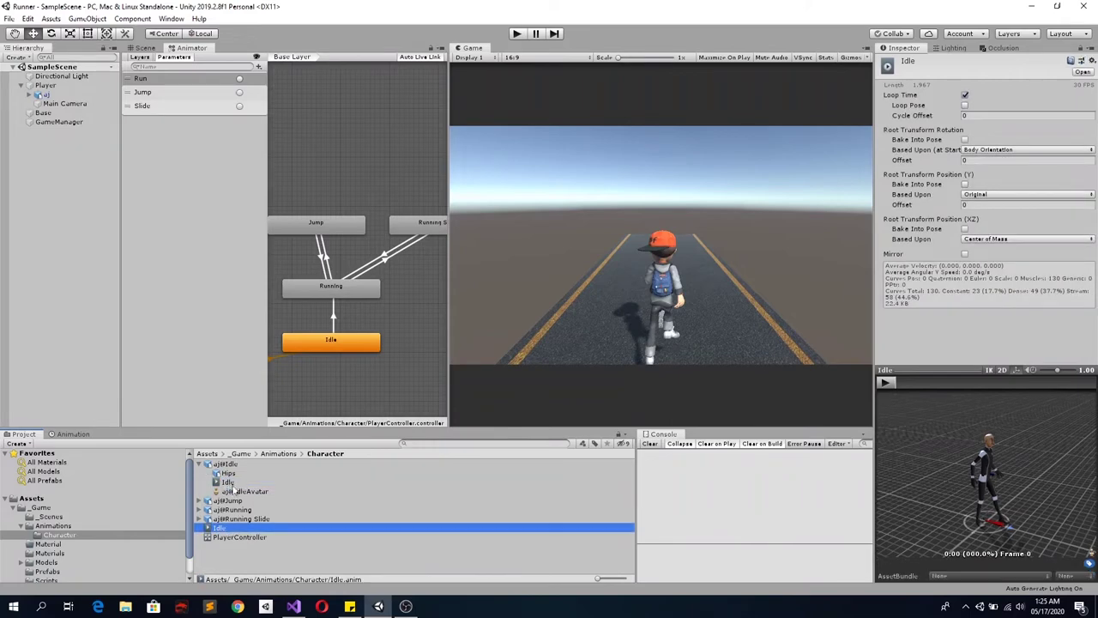
click(200, 464)
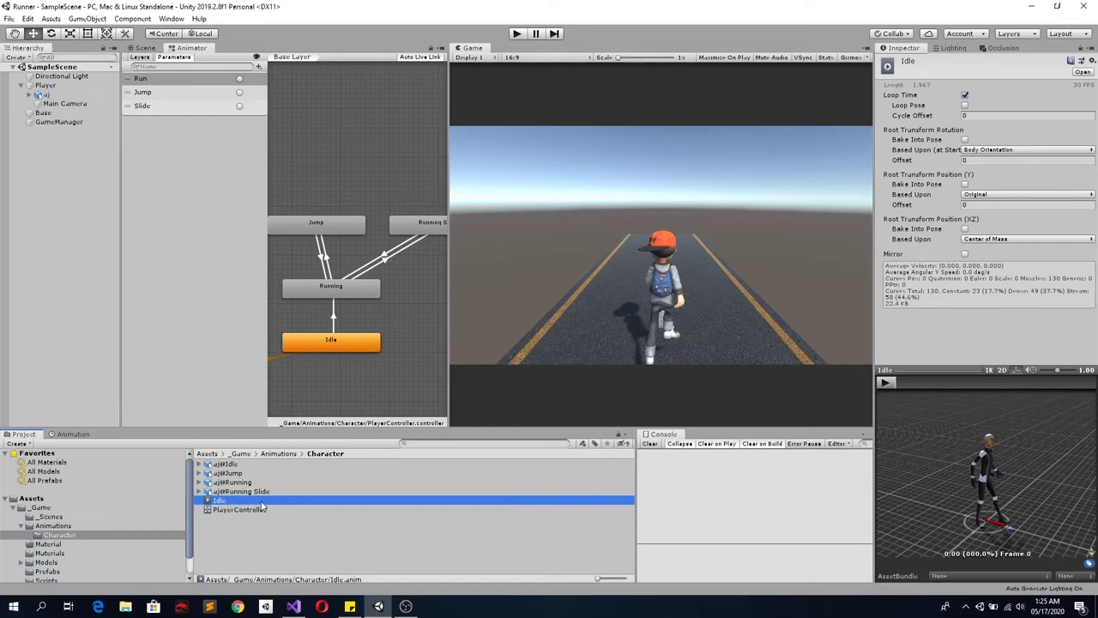
Duplicate the Jump and Running clips from aj@Jump and aj@Running as editable assets
click(199, 473)
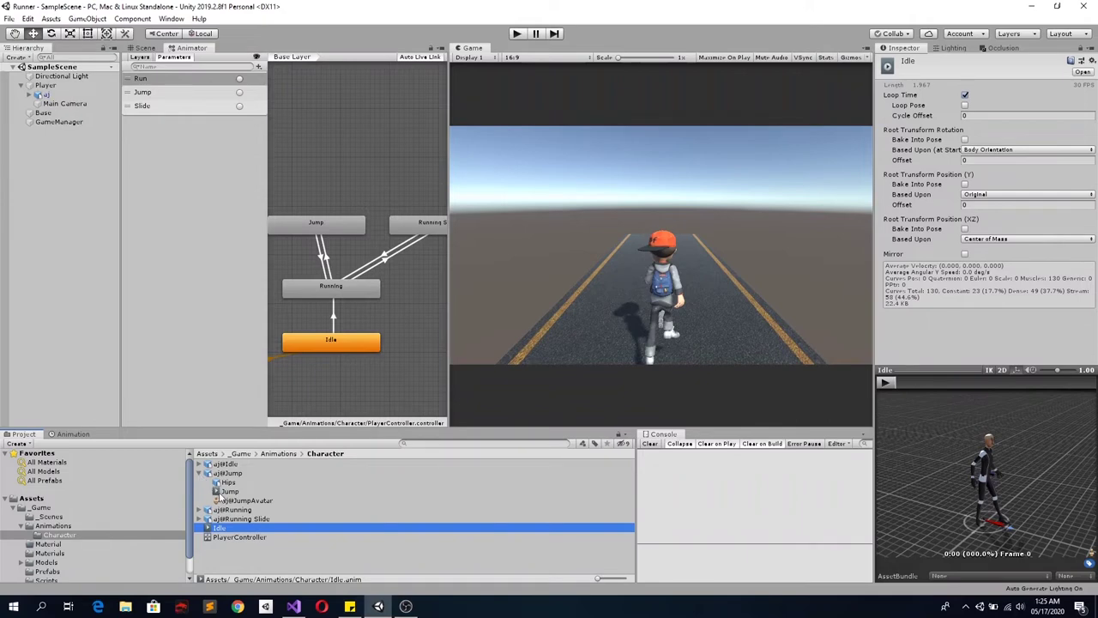
click(221, 492)
key(ctrl+d)
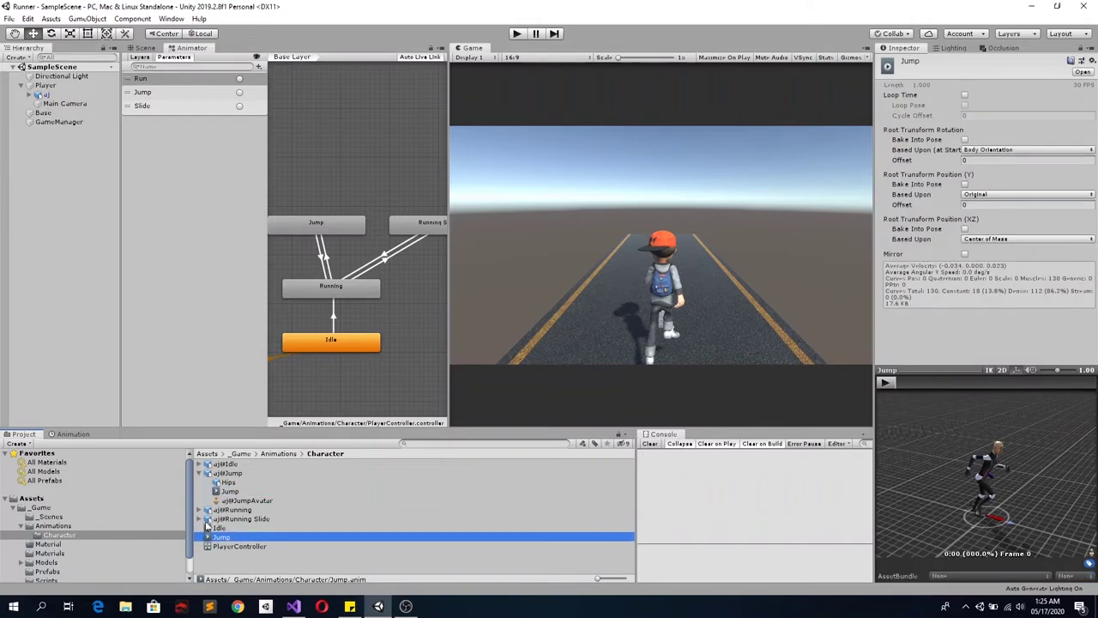
click(199, 510)
click(231, 528)
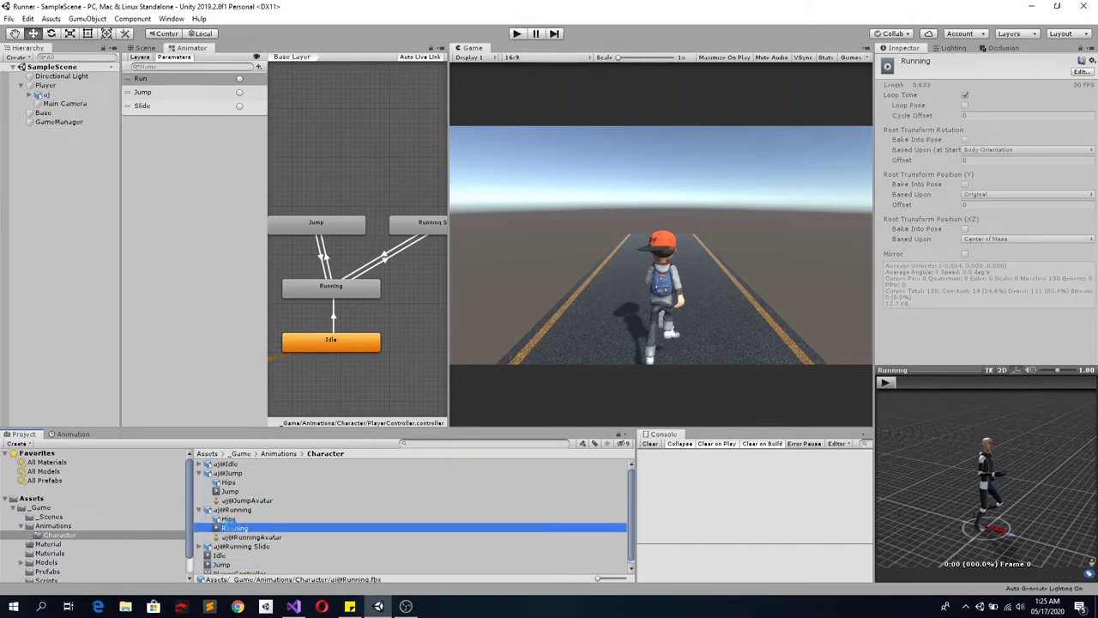
key(ctrl+d)
click(199, 473)
click(199, 482)
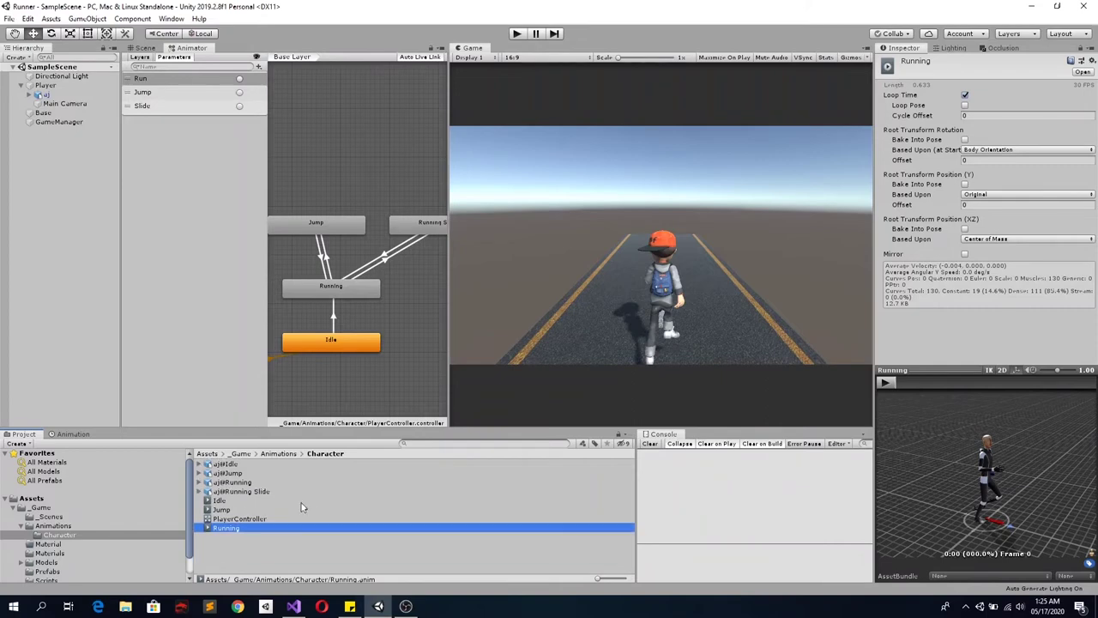
click(338, 292)
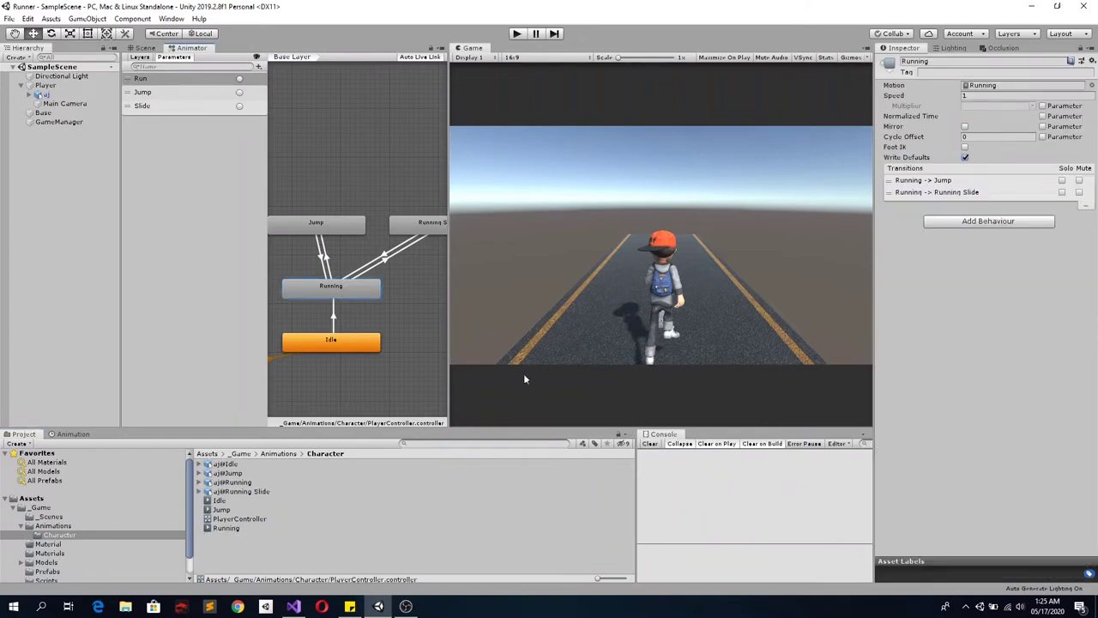
Assign the Running and Jump clips to the Motion fields of the Running and Jump states
click(985, 85)
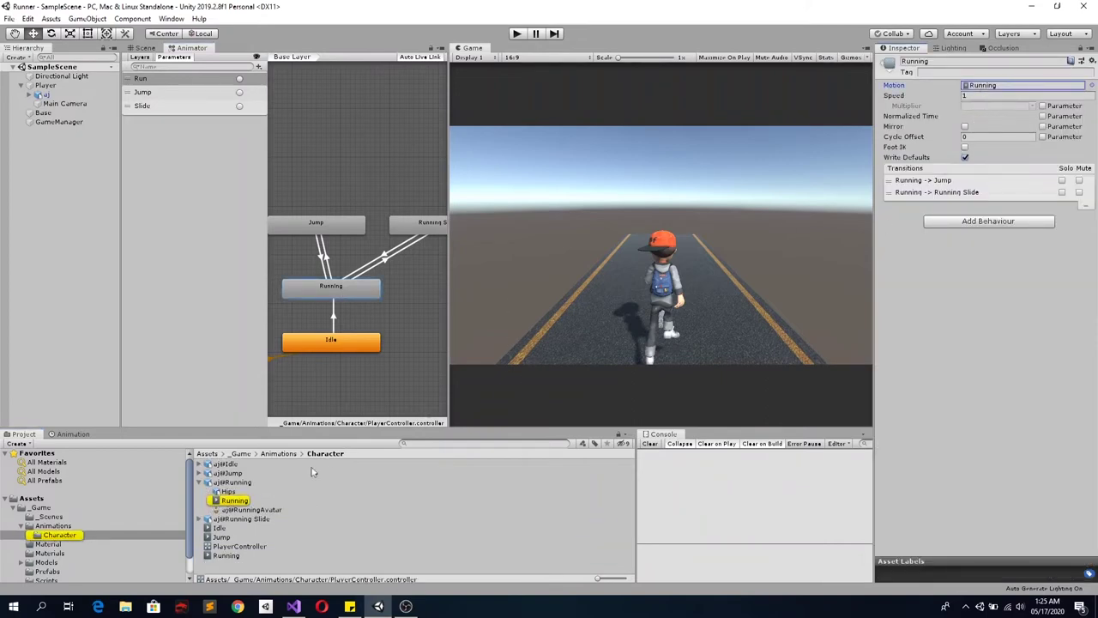
drag(218, 555, 982, 85)
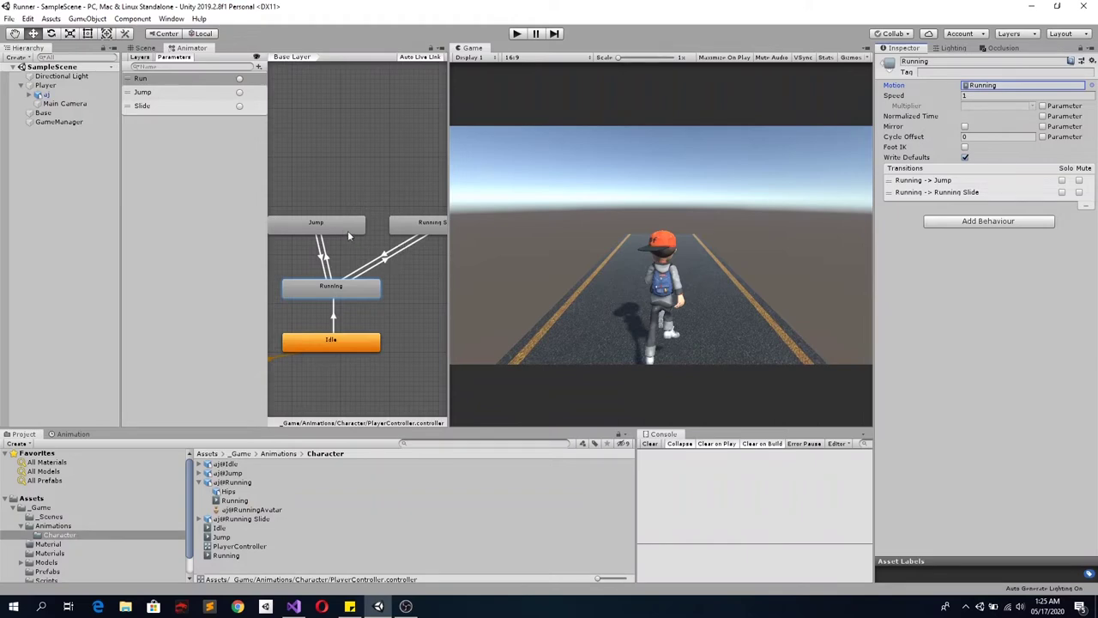
click(339, 225)
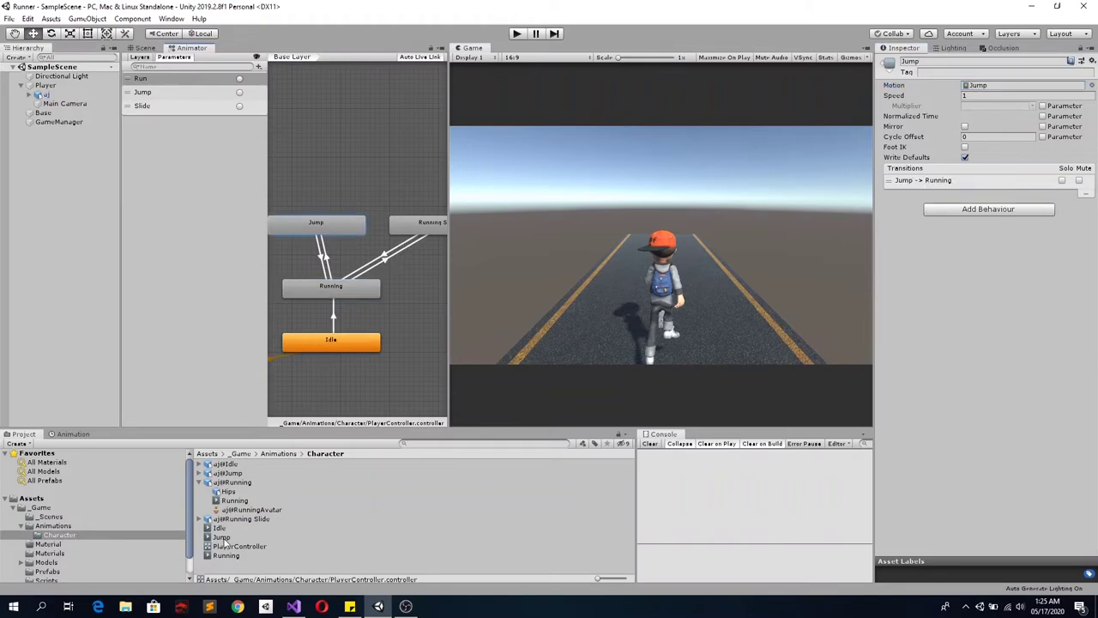
drag(222, 537, 982, 86)
Duplicate the Running Slide clip and assign the editable copy to the Running Slide state
click(421, 225)
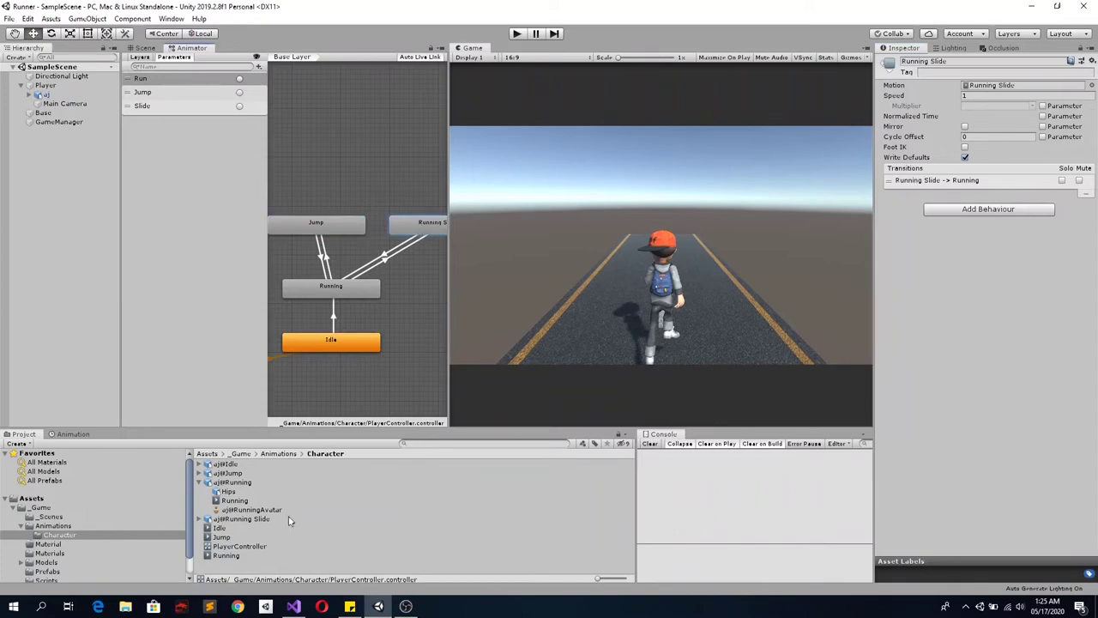
click(991, 85)
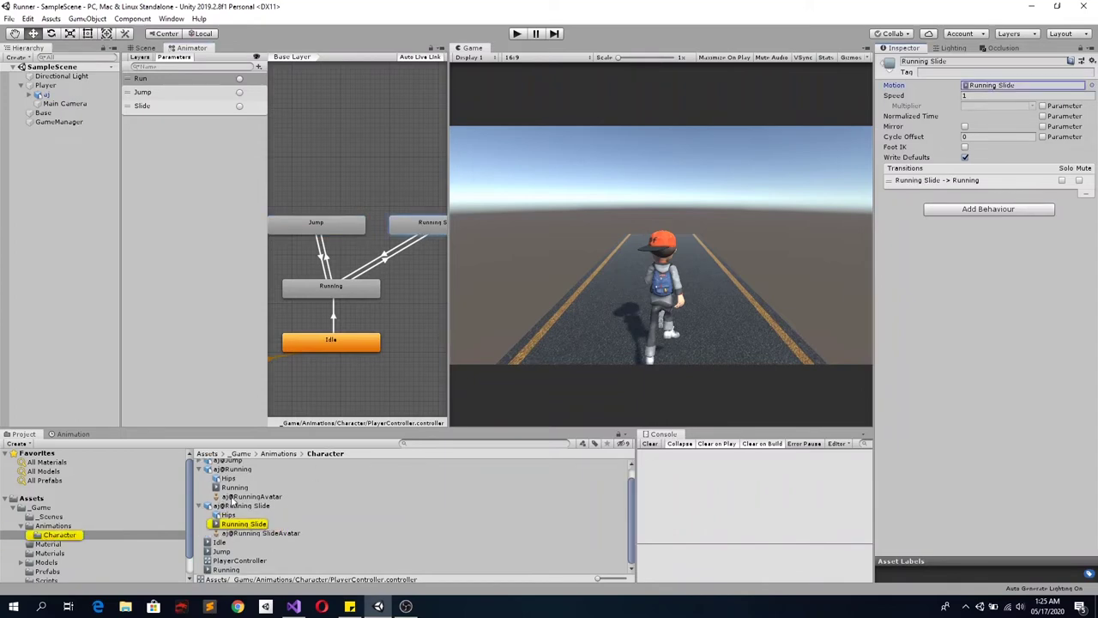
click(206, 506)
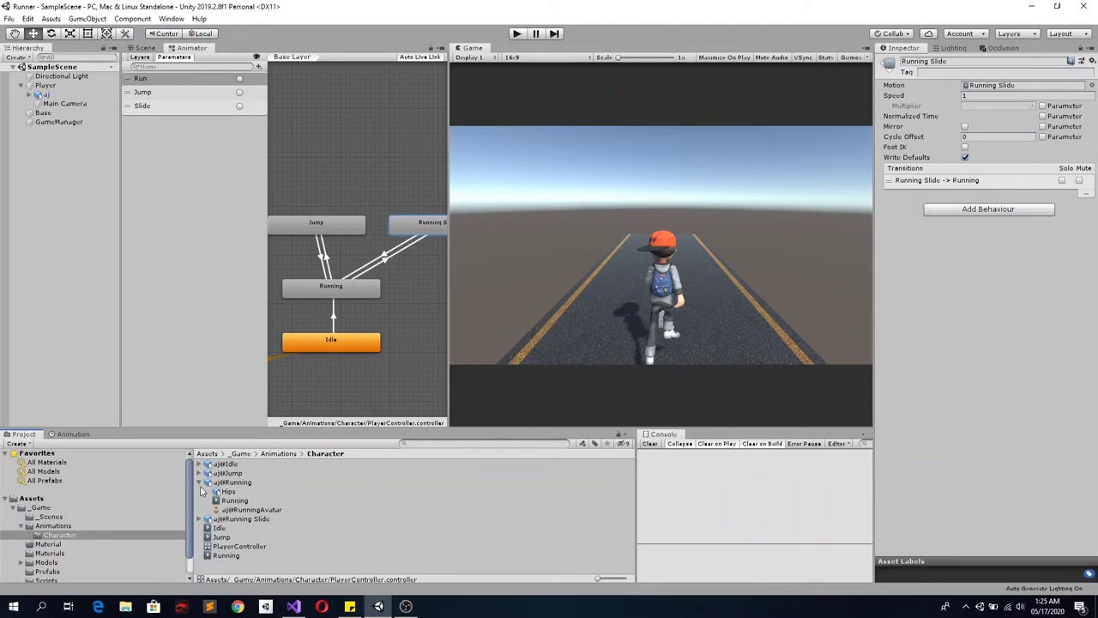
middle_drag(417, 394, 345, 391)
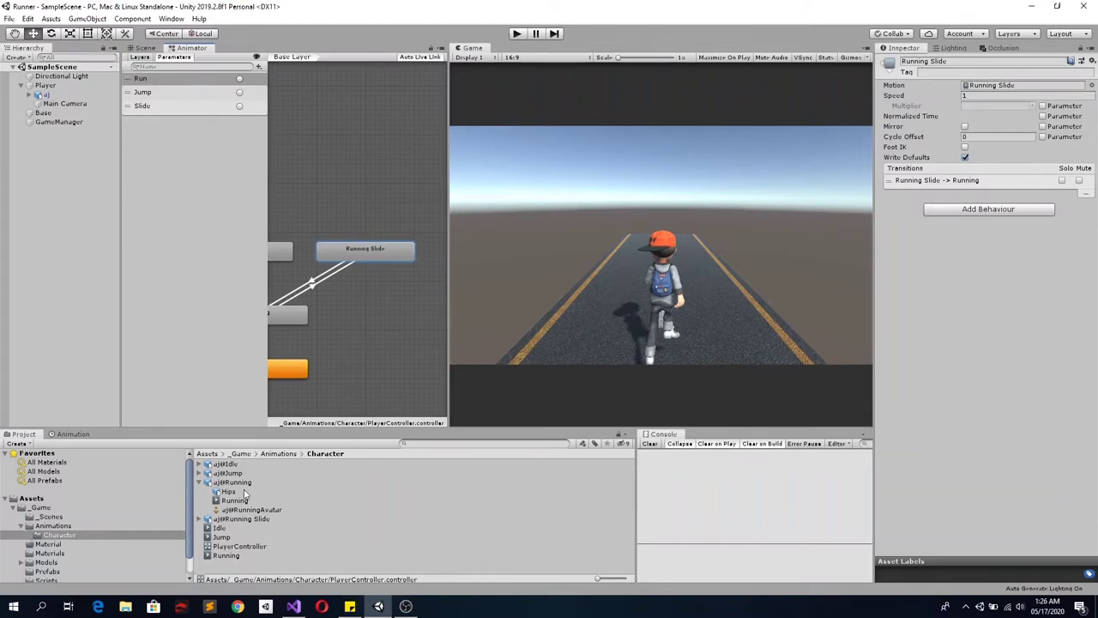
click(207, 519)
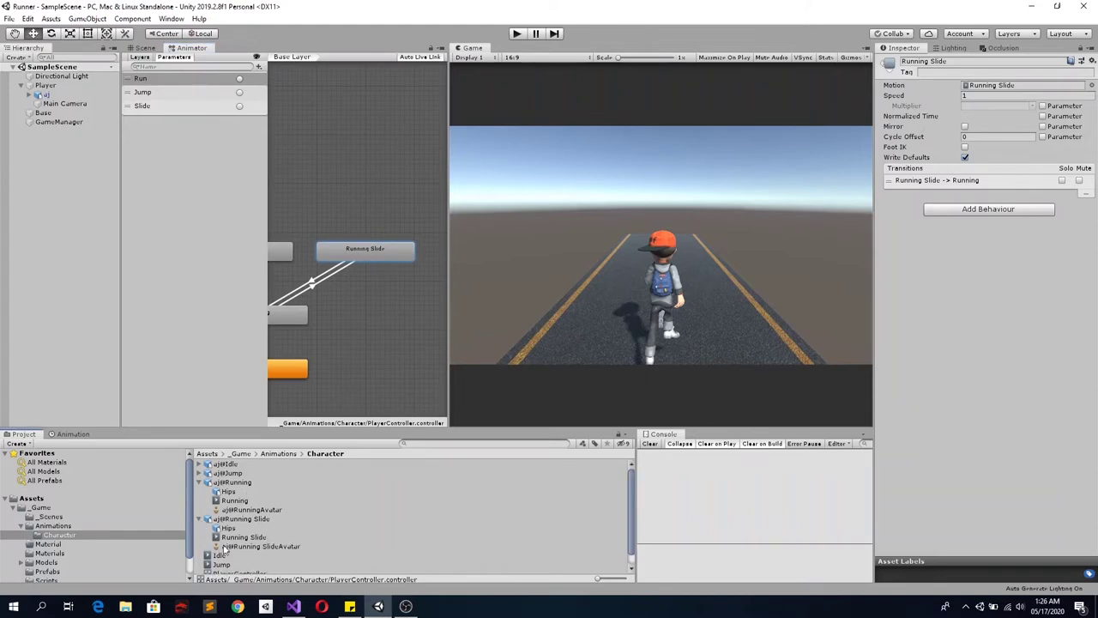
click(266, 537)
key(ctrl+d)
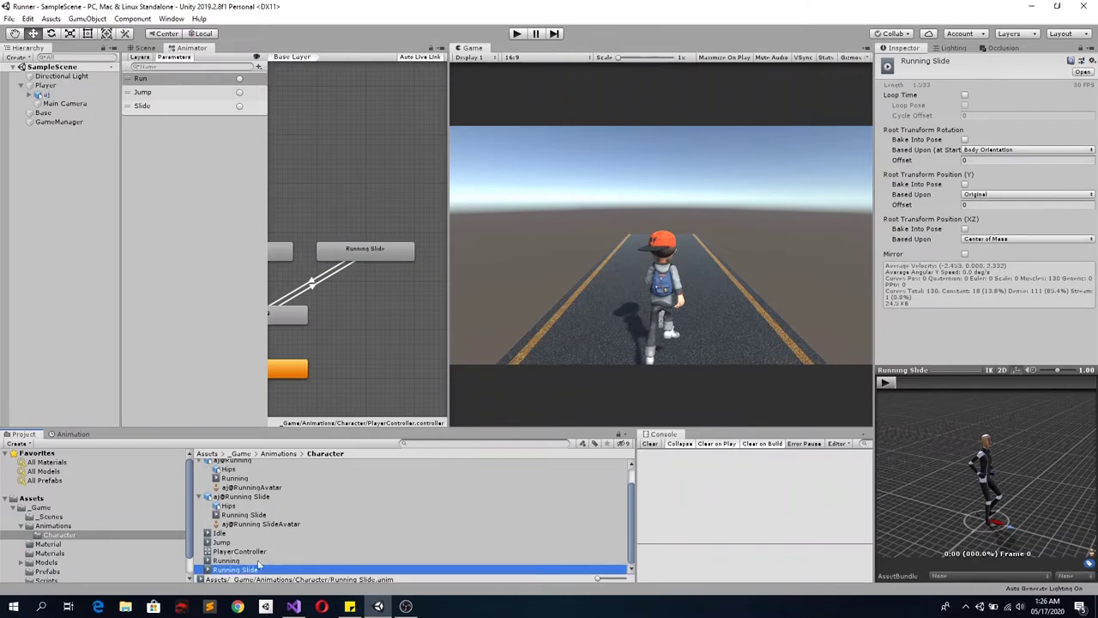
click(365, 249)
mouse_move(235, 569)
mouse_down()
mouse_move(1017, 130)
mouse_move(1013, 93)
mouse_up()
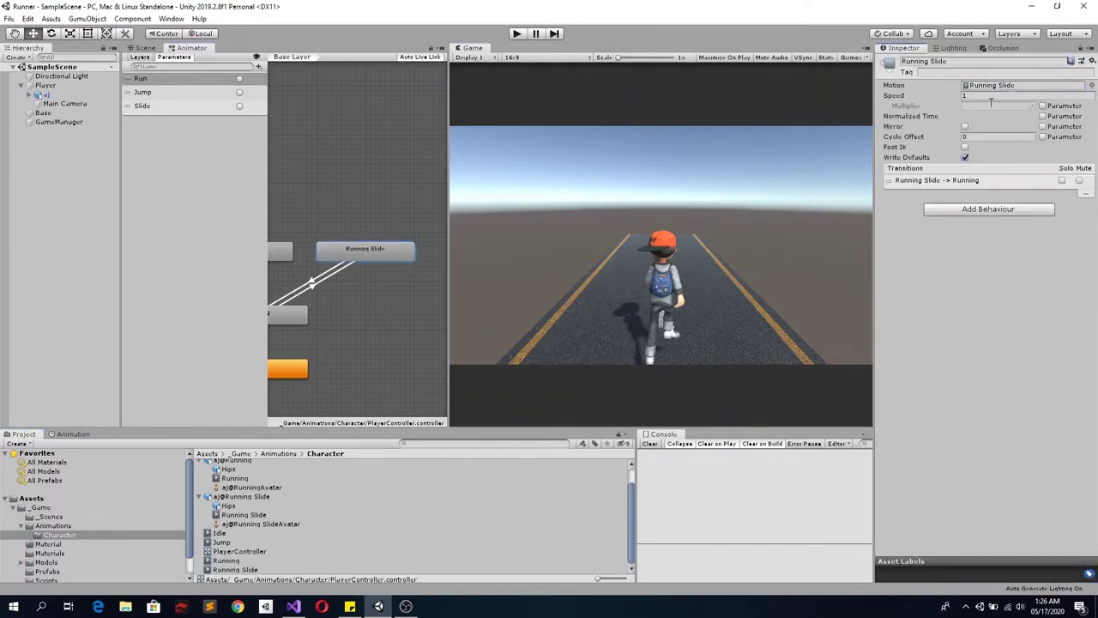
Show the aj character's Jump clip in the Animation window timeline
click(74, 434)
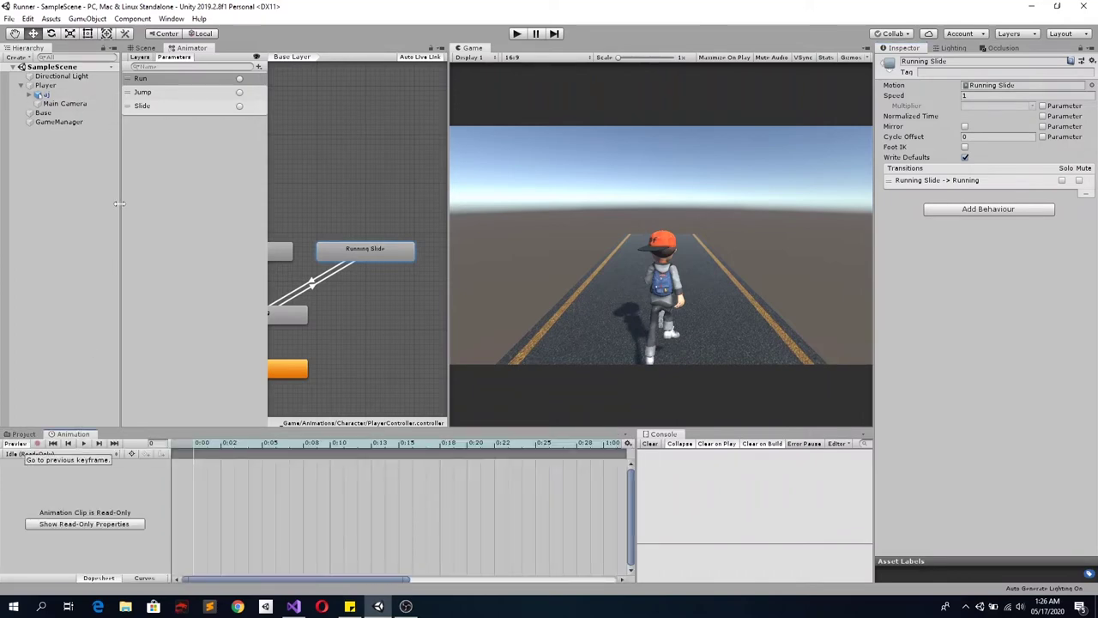
click(42, 94)
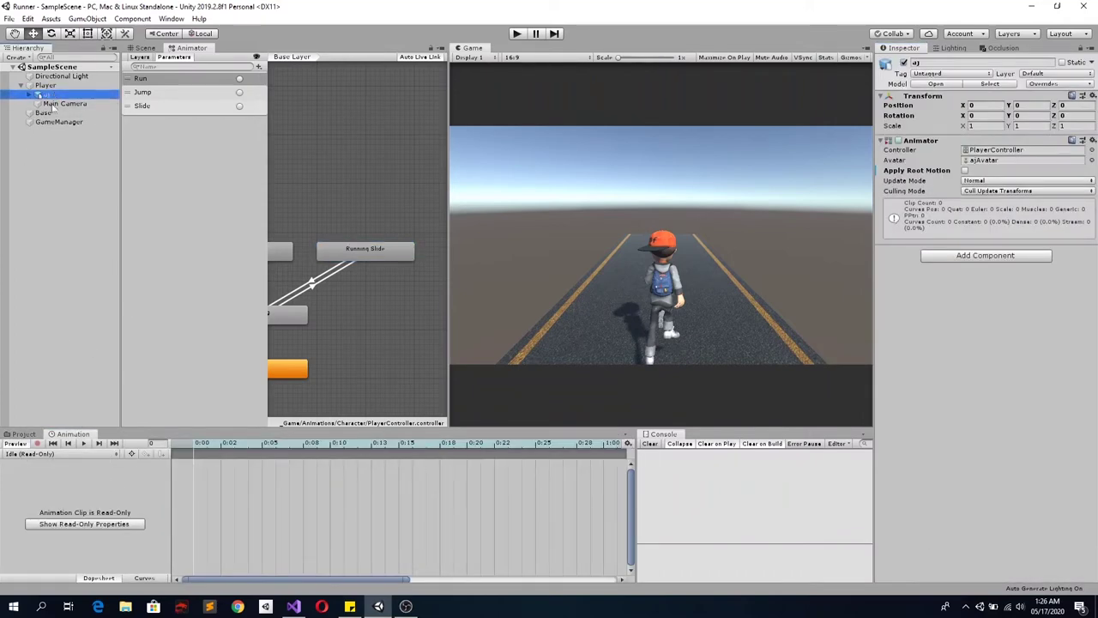
click(70, 454)
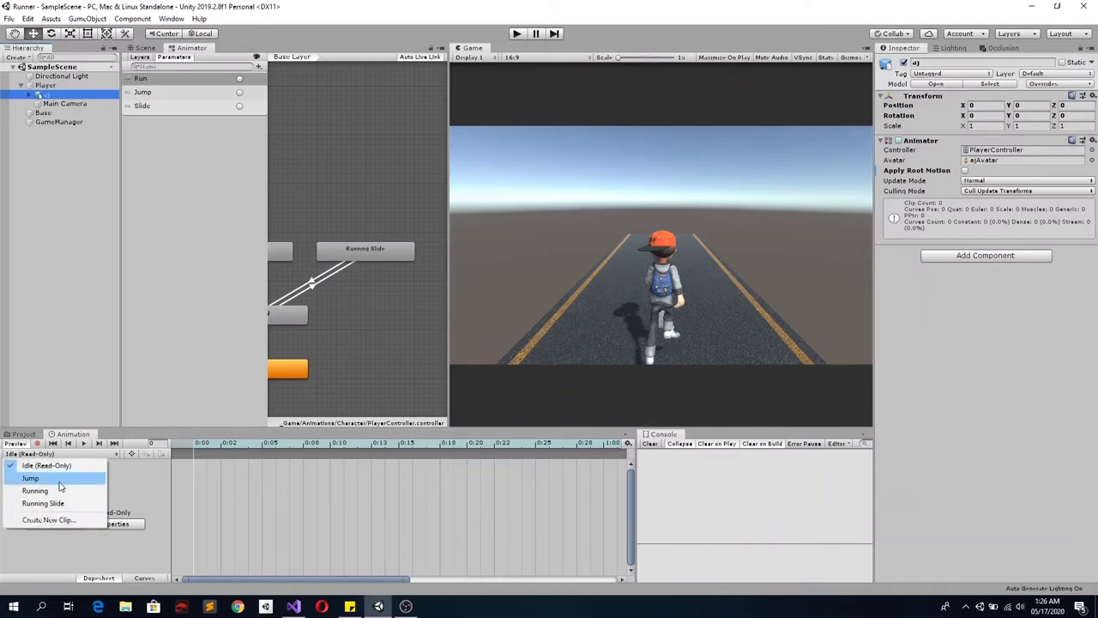
click(59, 481)
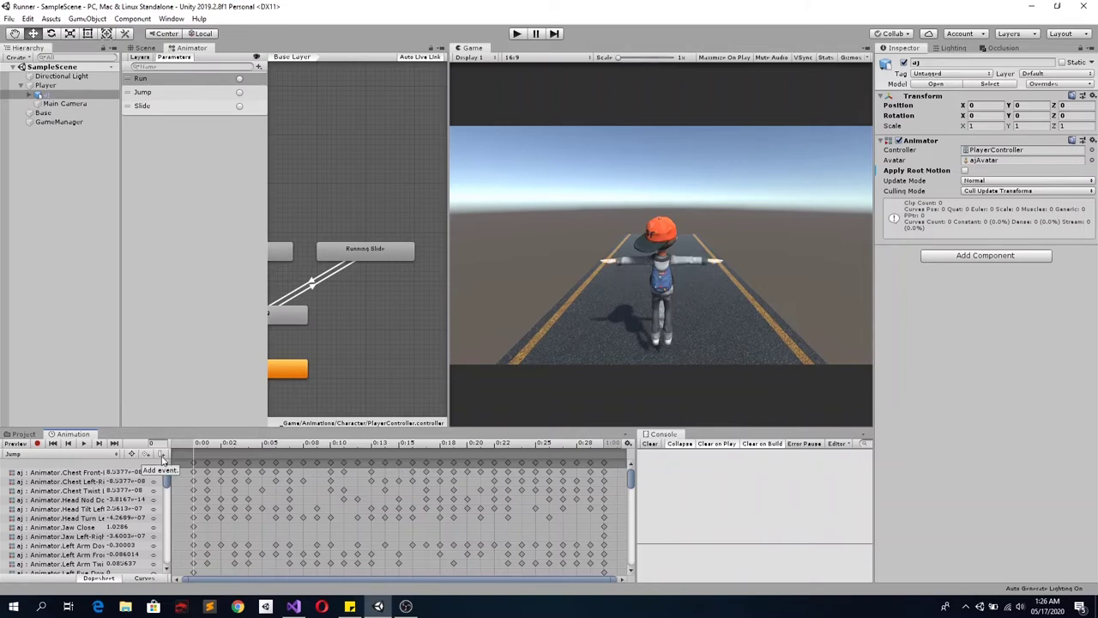
click(293, 606)
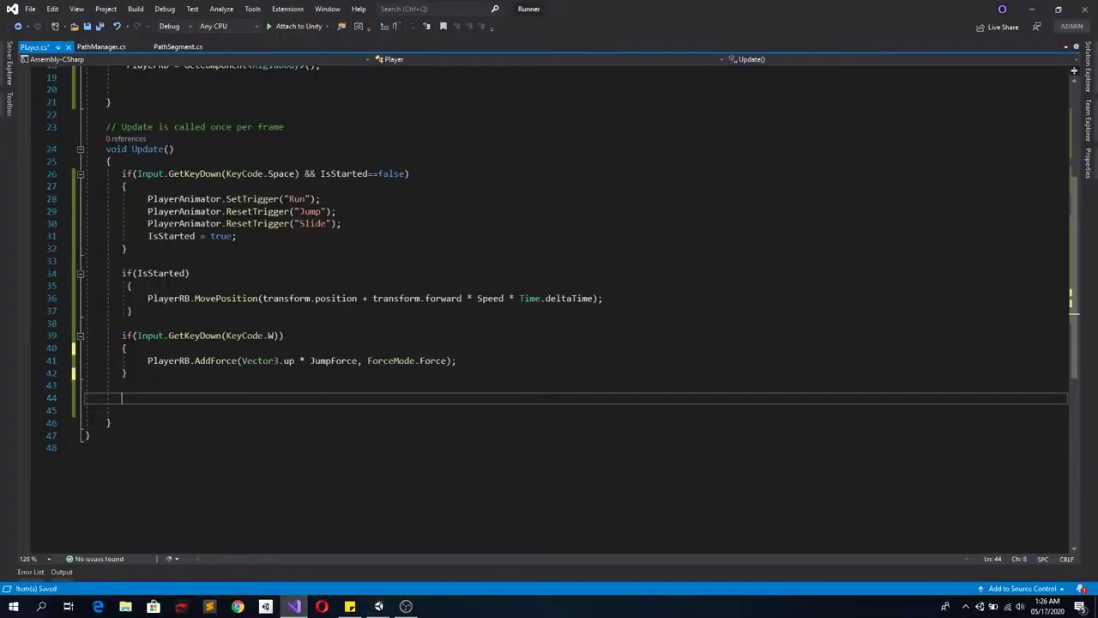
Move the two ResetTrigger lines above SetTrigger("Run") and add a blank line in the W block
click(169, 360)
key(Return)
key(Up)
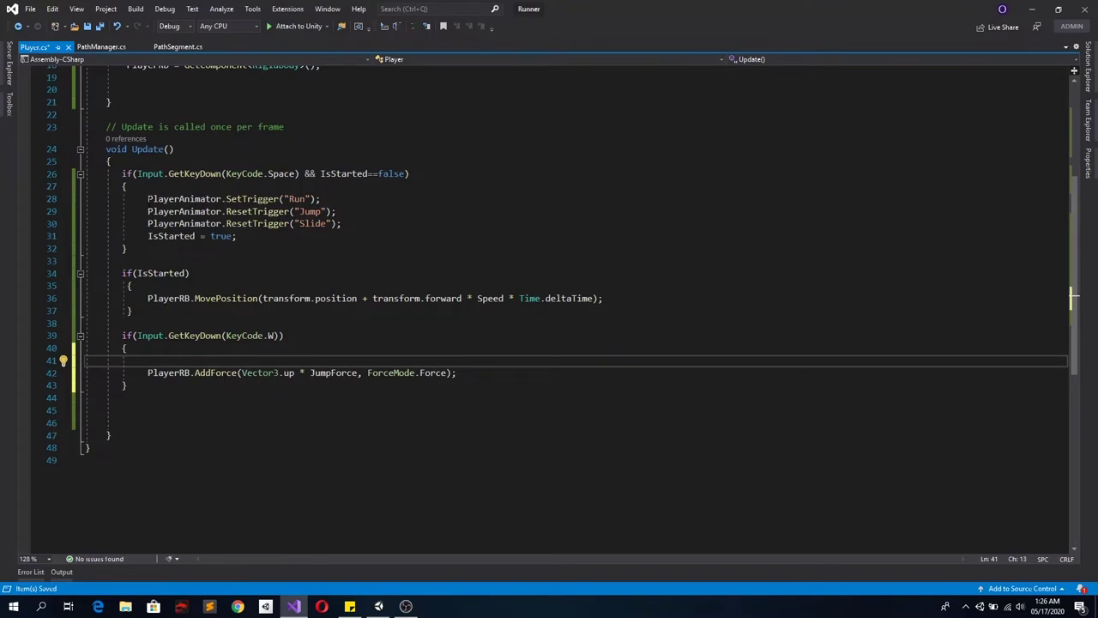
drag(147, 223, 401, 223)
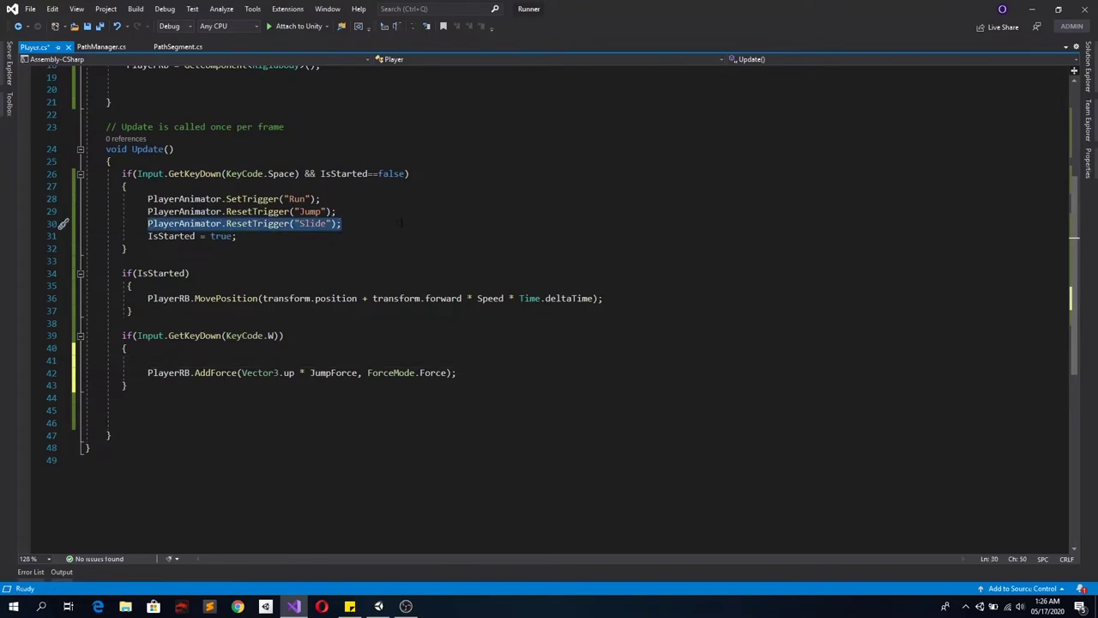
drag(148, 211, 341, 223)
key(ctrl+c)
key(BackSpace)
click(277, 186)
key(Return)
key(ctrl+v)
Add SetTrigger("Jump") to the KeyCode.W block
drag(147, 223, 321, 223)
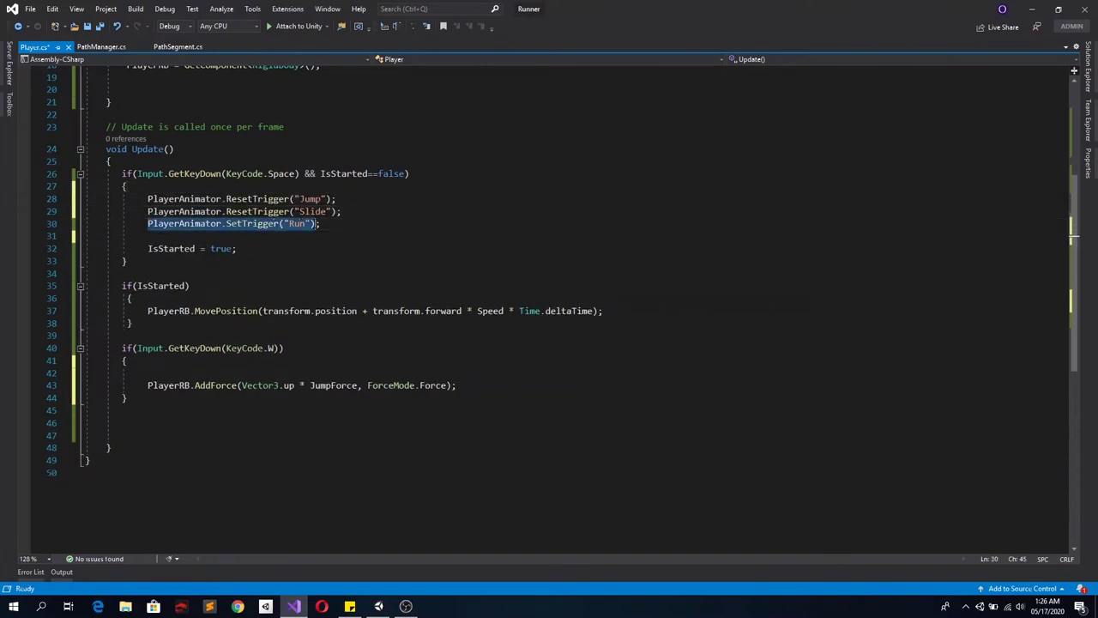
key(ctrl+c)
click(148, 373)
key(ctrl+v)
double_click(289, 373)
text(Jump)
key(End)
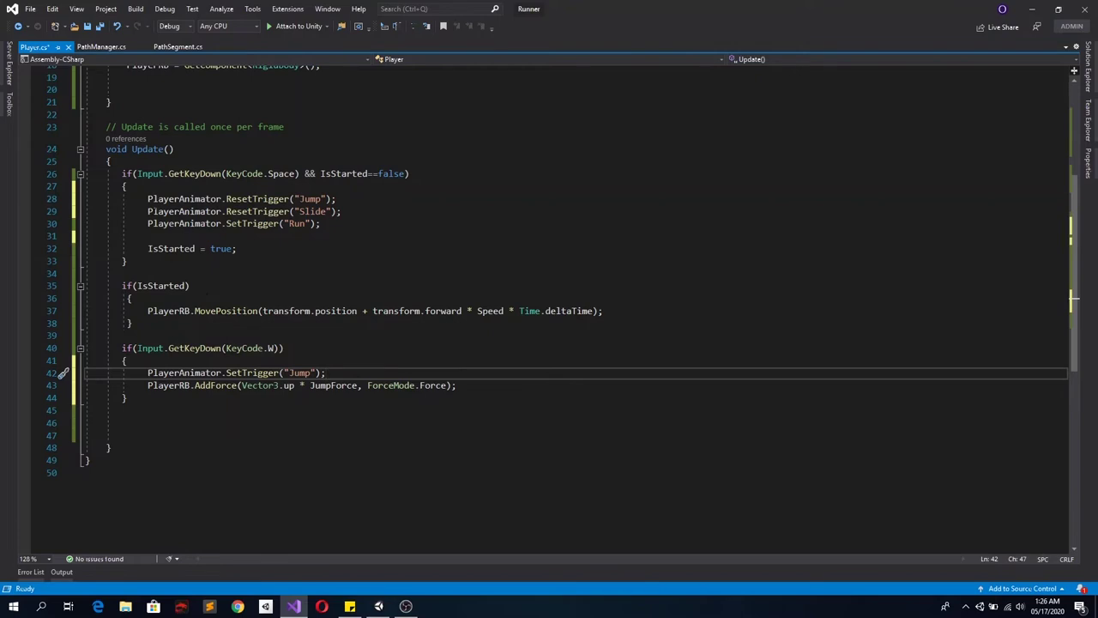
drag(85, 199, 341, 211)
click(346, 372)
Add ResetTrigger("Slide") to the W block alongside SetTrigger("Jump")
key(ctrl+d)
key(ctrl+d)
double_click(300, 385)
double_click(256, 198)
key(ctrl+c)
double_click(251, 372)
key(ctrl+v)
double_click(251, 385)
key(ctrl+v)
double_click(307, 386)
text(Slide)
drag(336, 372, 85, 372)
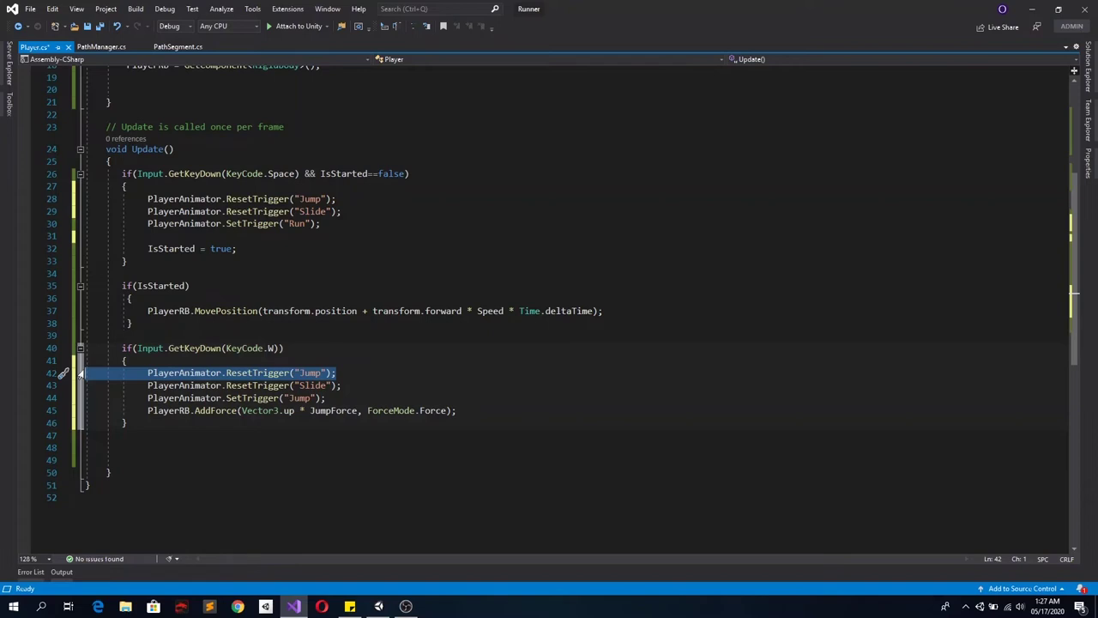
key(BackSpace)
key(BackSpace)
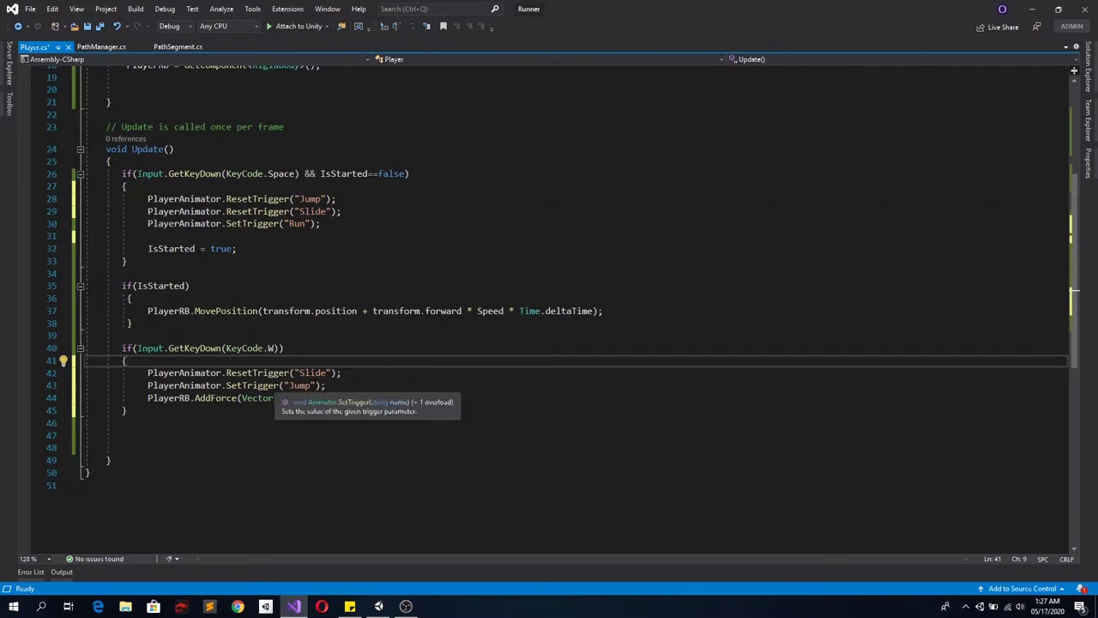
Comment out the AddForce jump line and save Player.cs
click(326, 386)
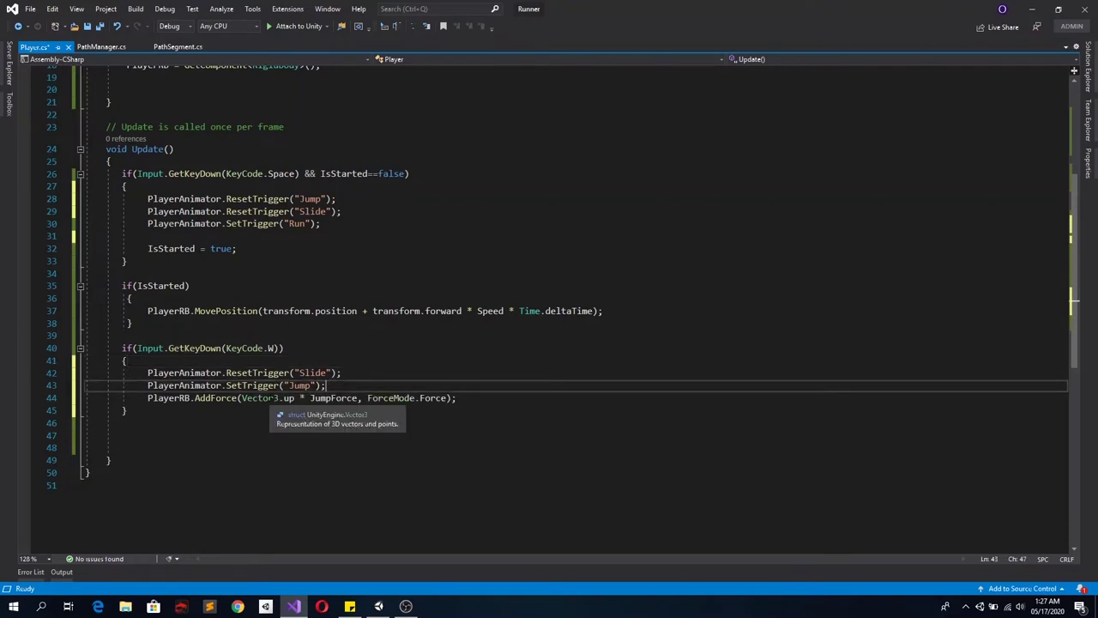
click(148, 398)
text(//)
click(310, 385)
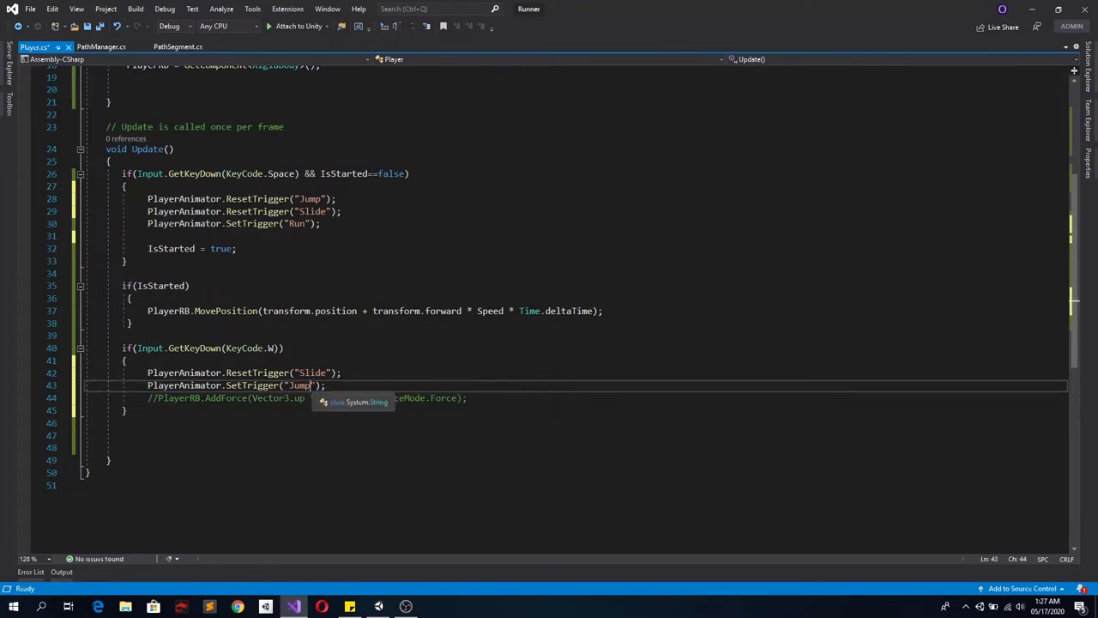
key(ctrl+s)
click(379, 606)
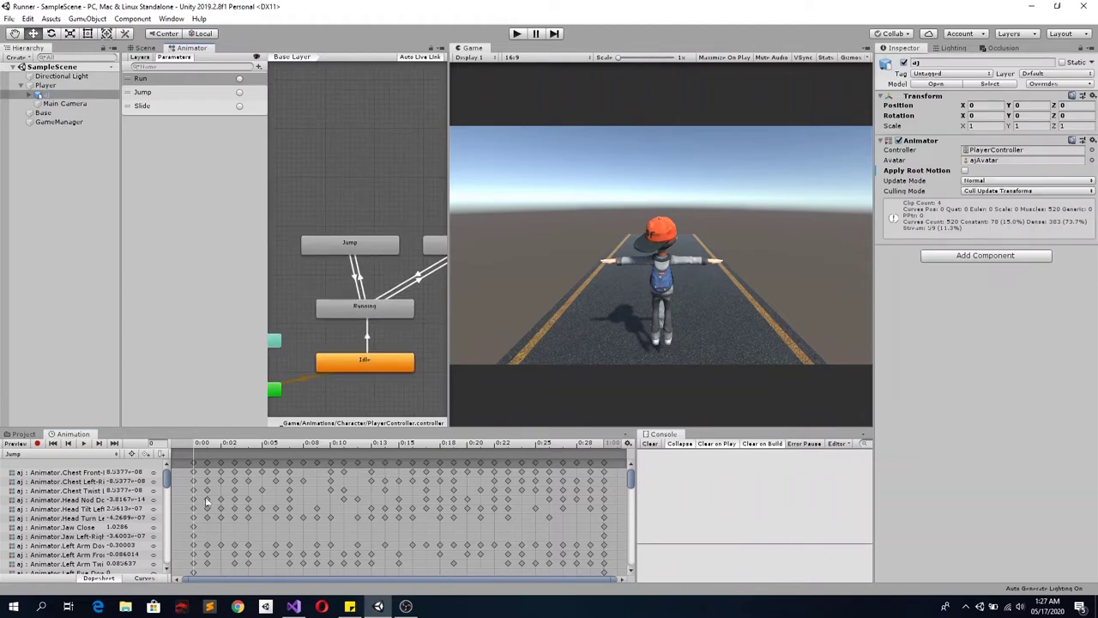
Scrub the Jump clip's playhead forward to preview its poses, then back to the start
drag(199, 450, 607, 446)
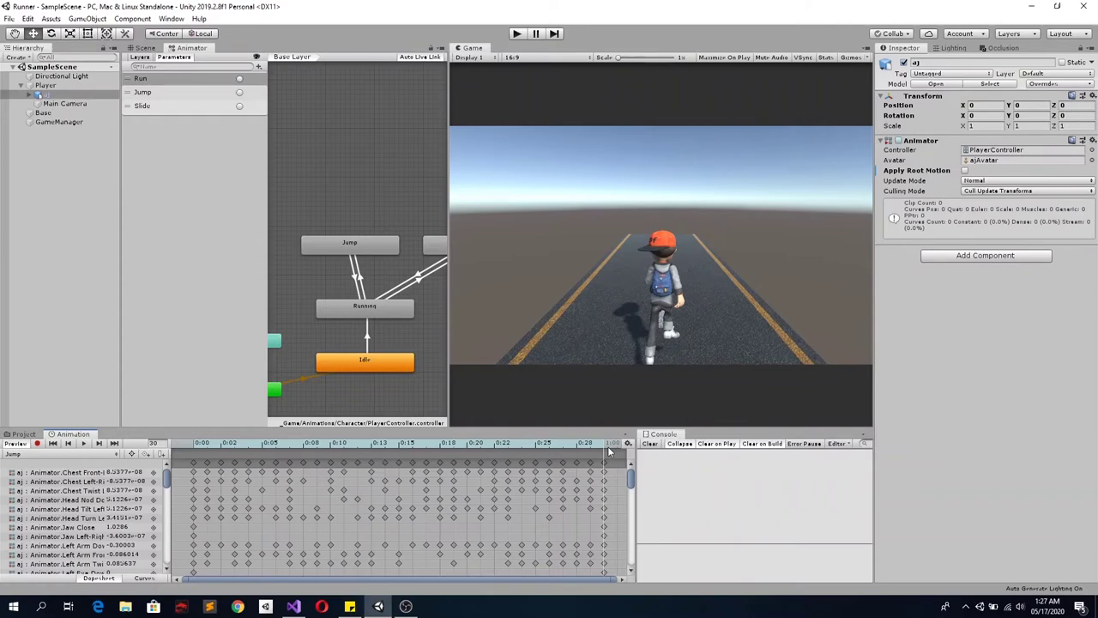
drag(608, 446, 193, 472)
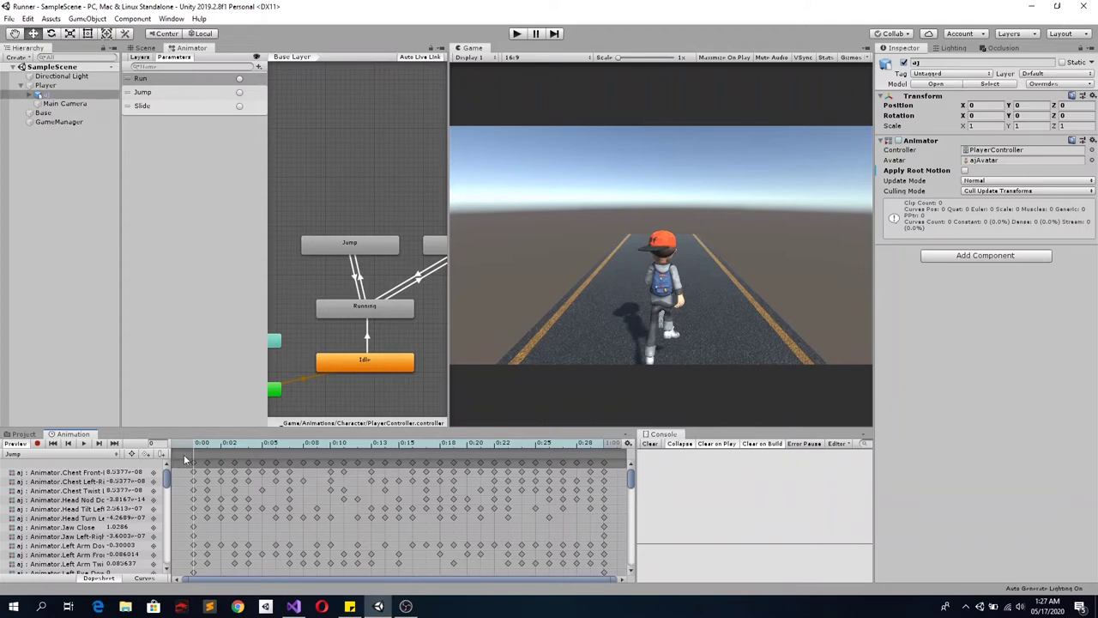
key(alt+Tab)
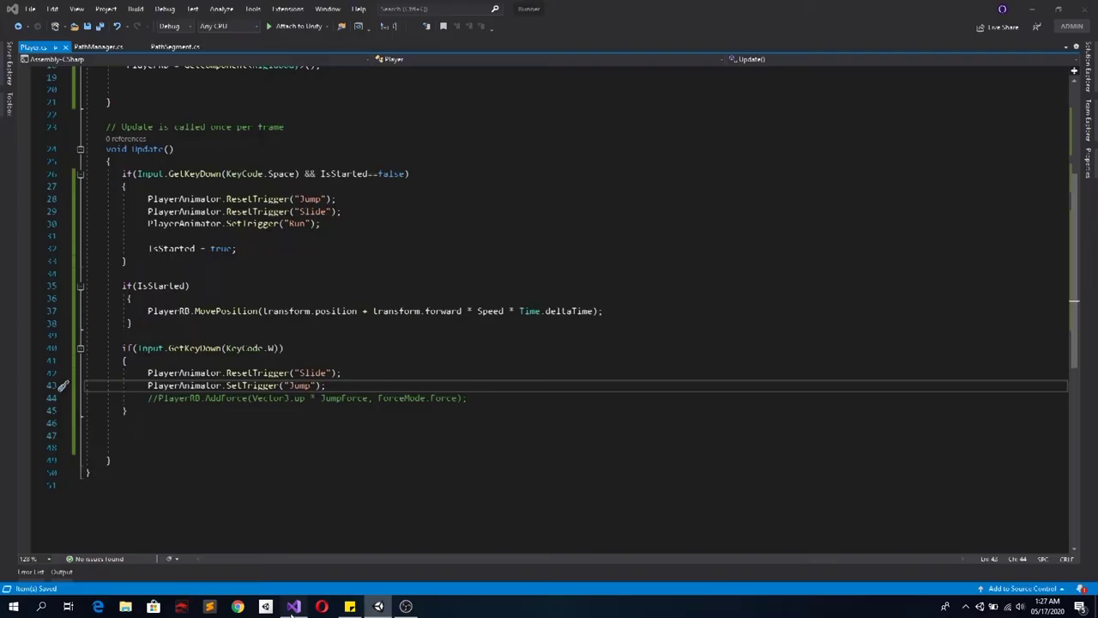
Add an empty public void Jump() method below Update
drag(147, 398, 479, 397)
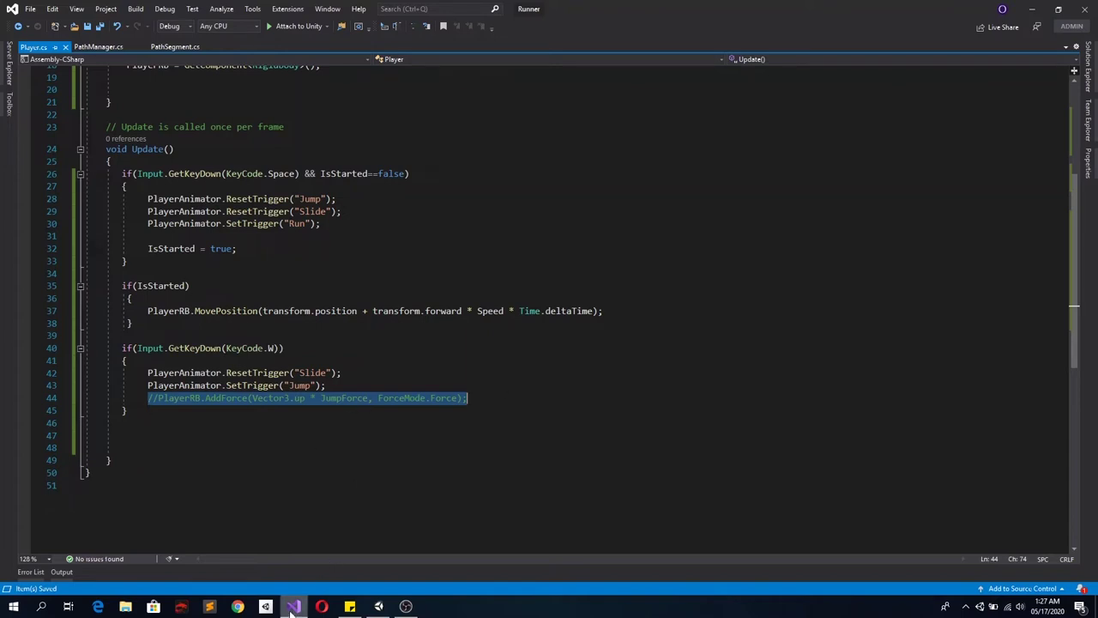
click(219, 460)
key(Return)
key(Return)
text(p)
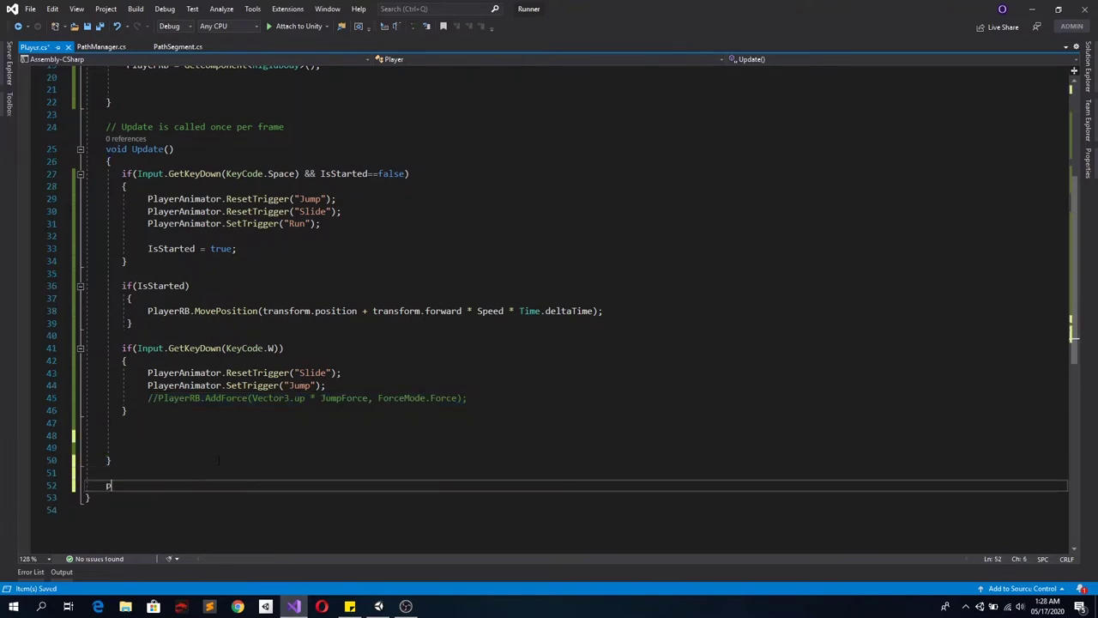
text(ublic )
text(void )
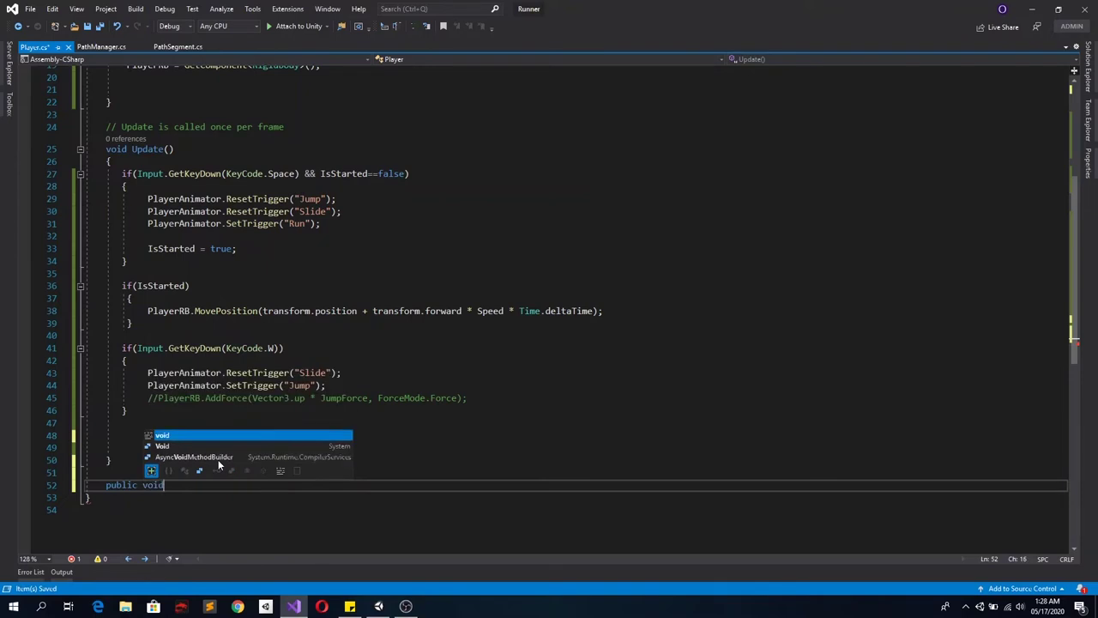
text(Jump()
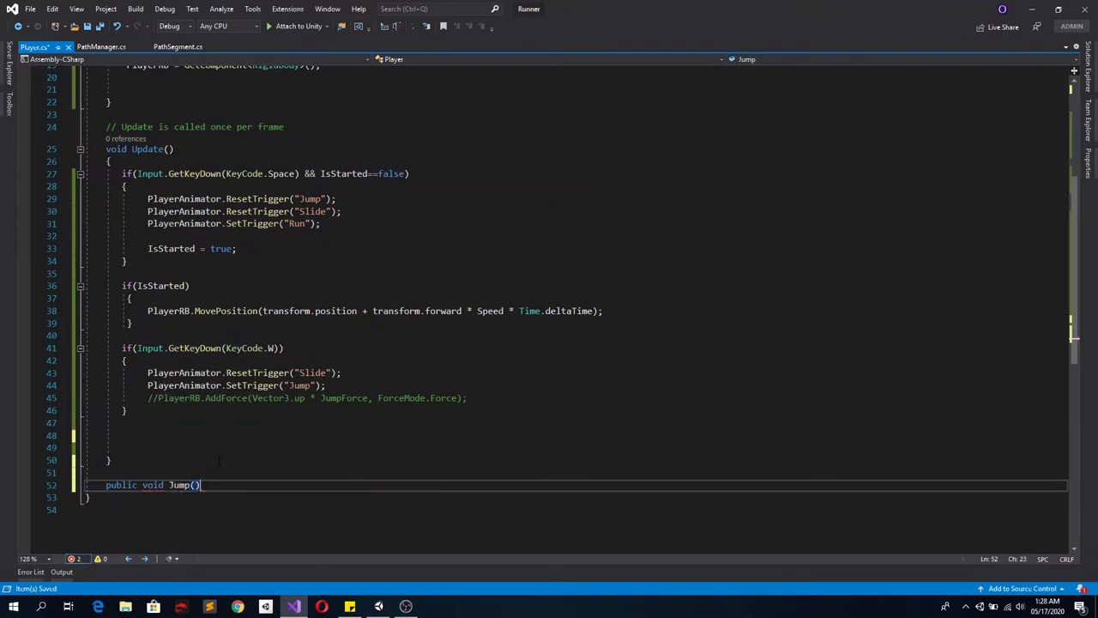
key(Return)
text({)
key(Return)
Move the AddForce jump statement into Jump(), uncommented, and save Player.cs
drag(158, 388, 498, 385)
key(ctrl+x)
click(154, 509)
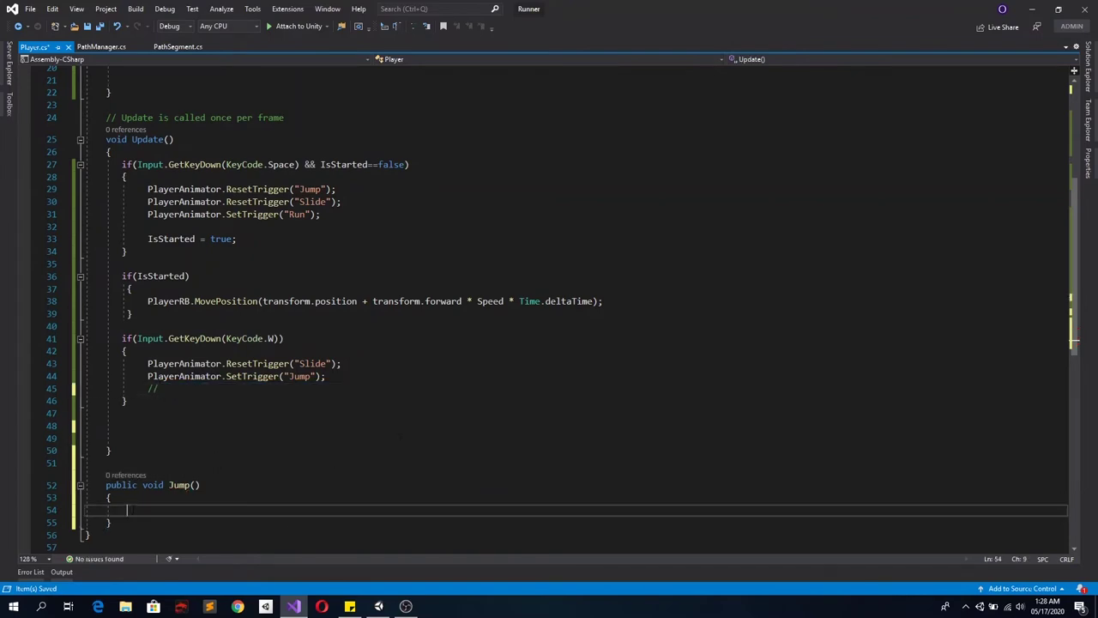
key(ctrl+v)
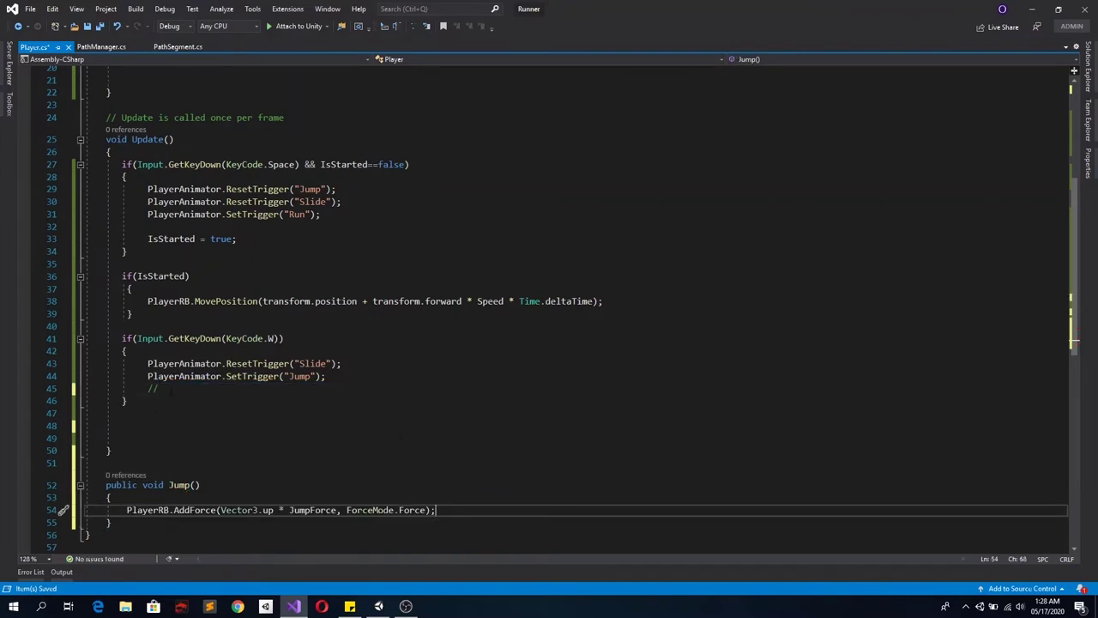
drag(160, 388, 84, 388)
key(BackSpace)
click(183, 485)
click(140, 523)
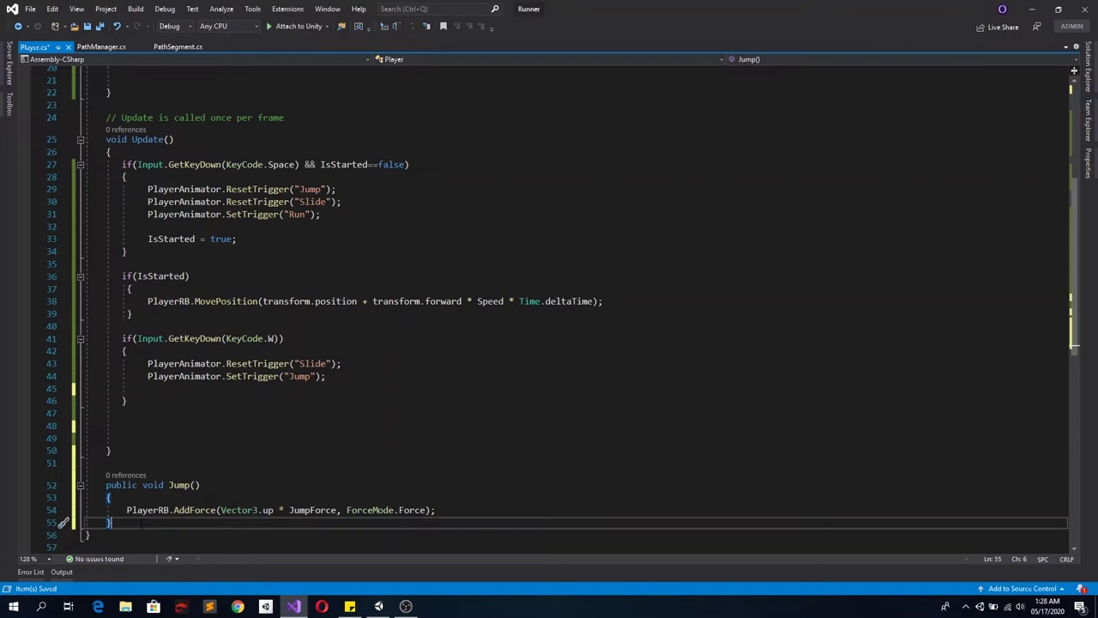
key(ctrl+s)
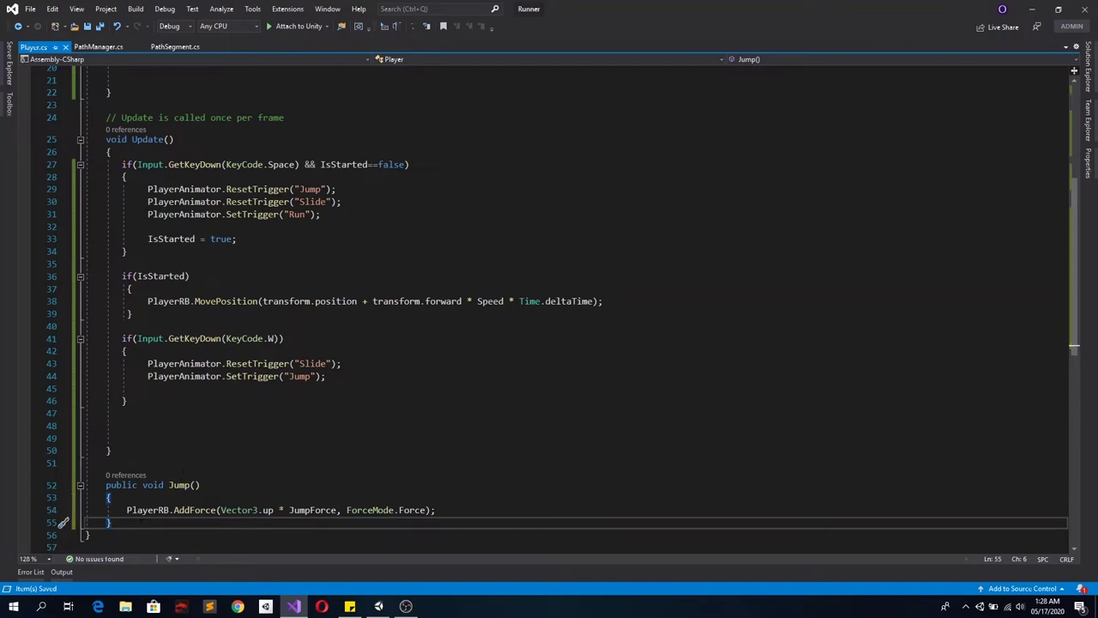
click(382, 605)
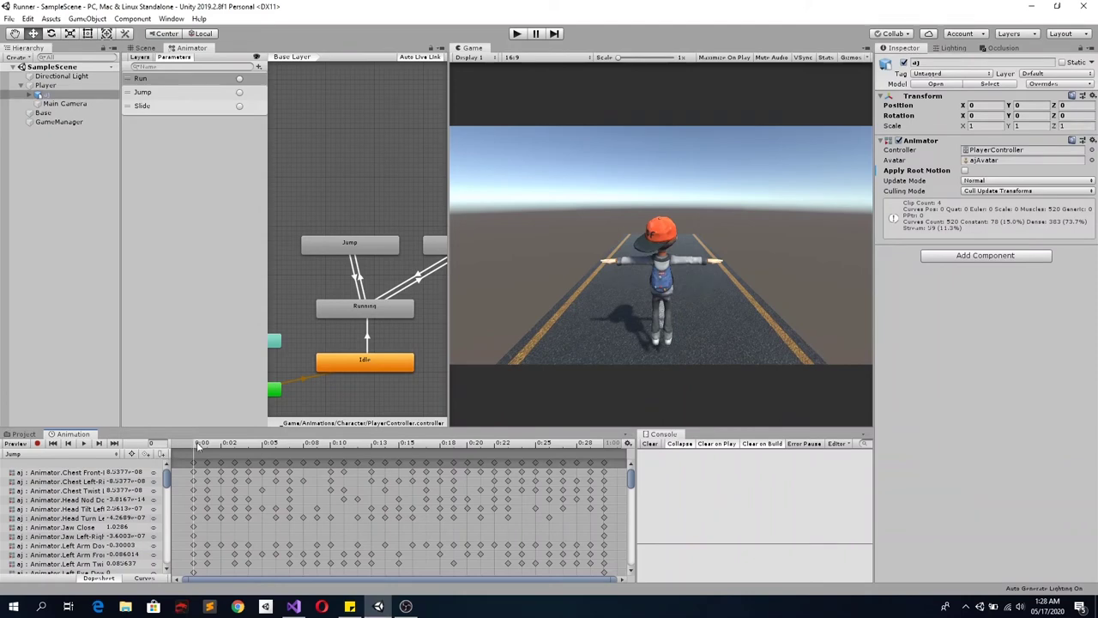
Add an animation event near the start of the Jump clip
drag(197, 444, 196, 453)
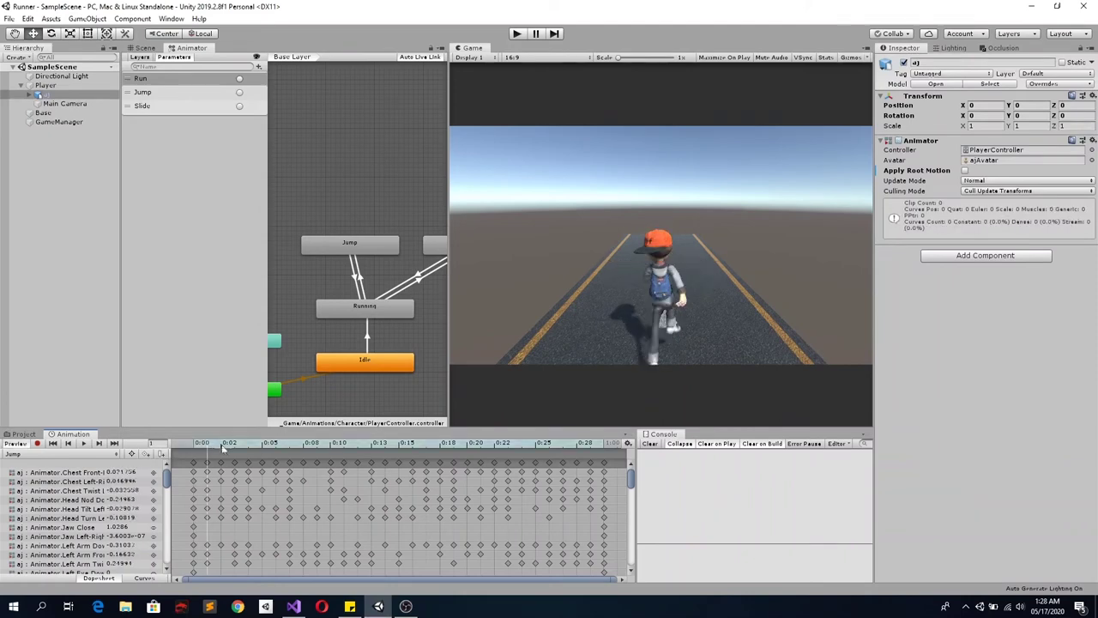
click(160, 455)
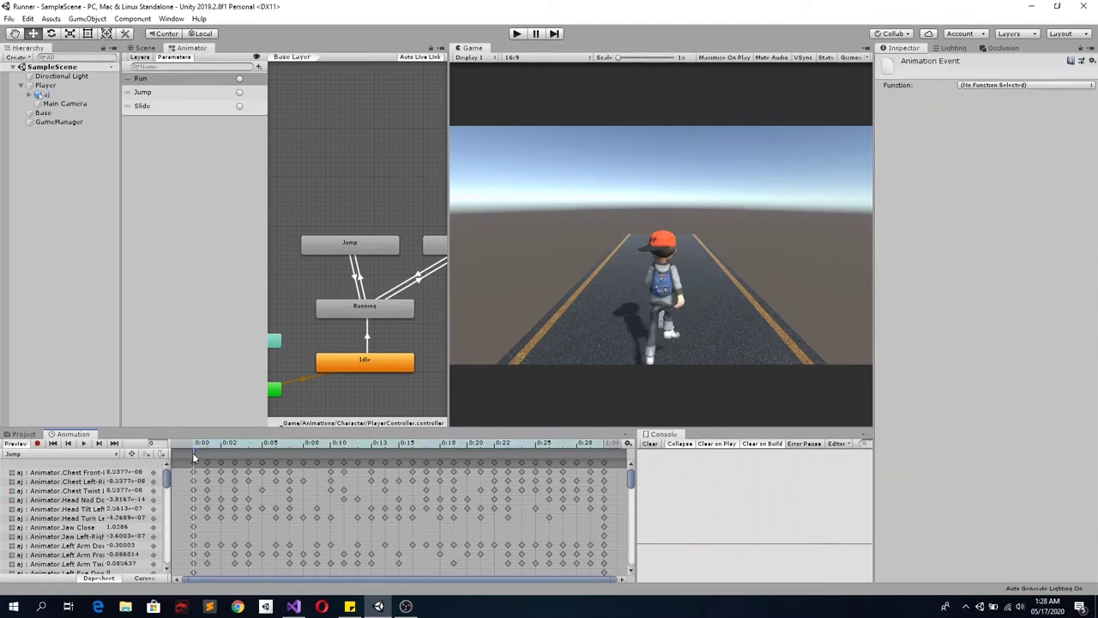
click(218, 446)
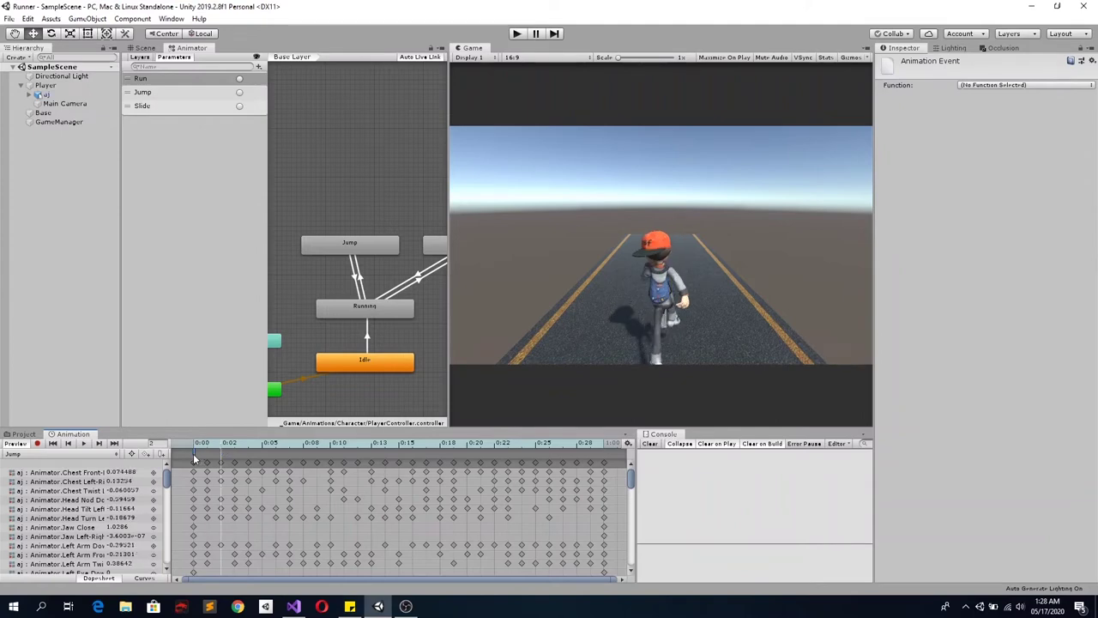
drag(193, 453, 223, 450)
click(195, 452)
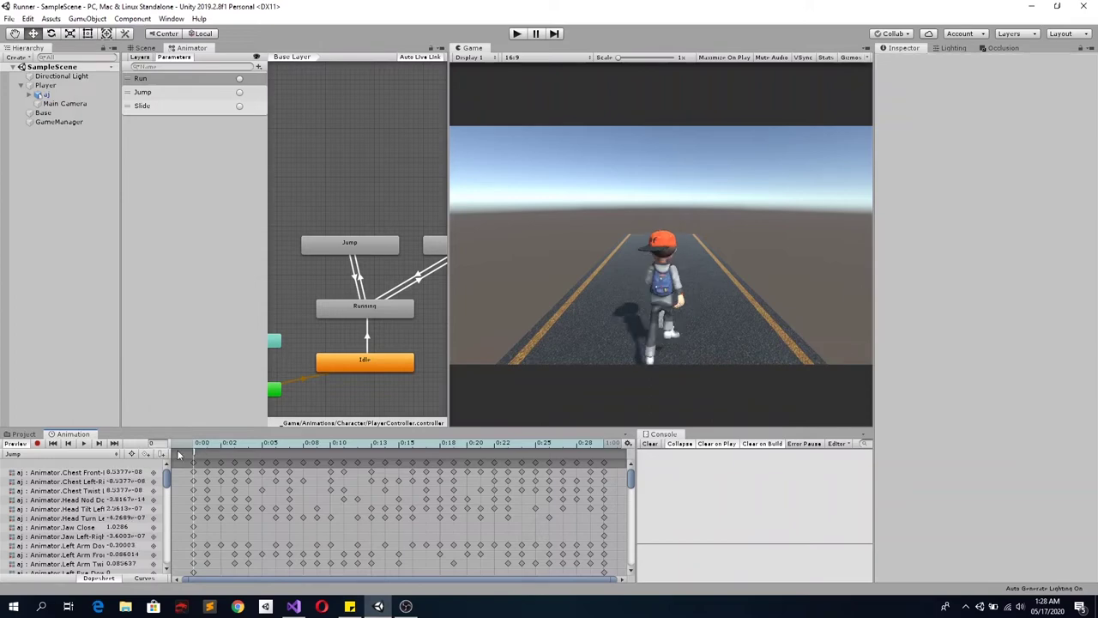
Check the event's Function dropdown in the Inspector, which offers no function yet
click(194, 455)
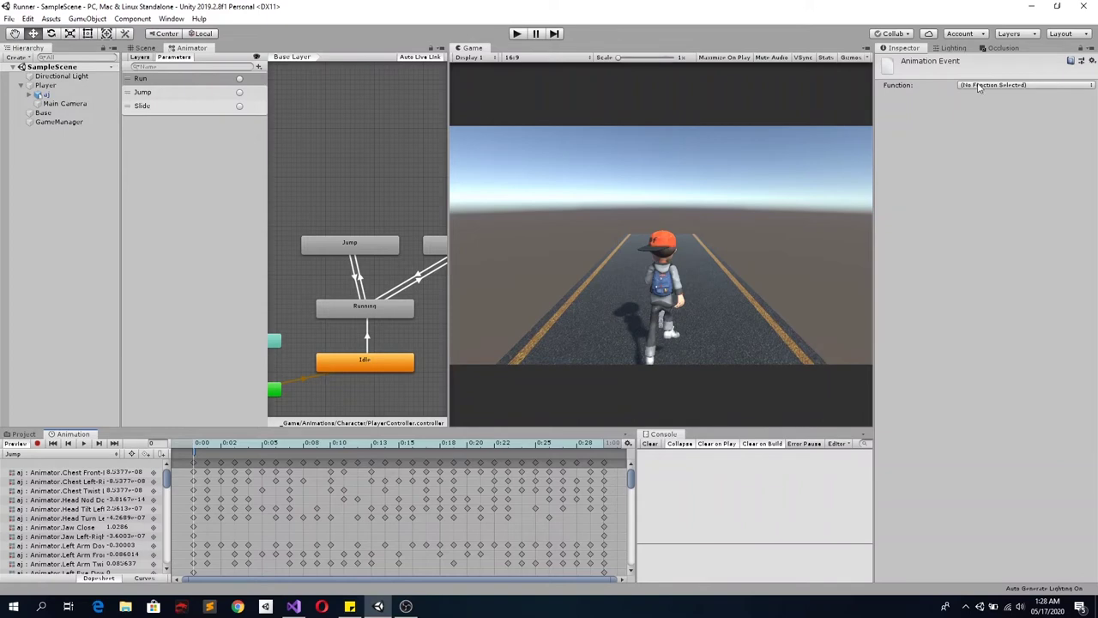
click(1019, 86)
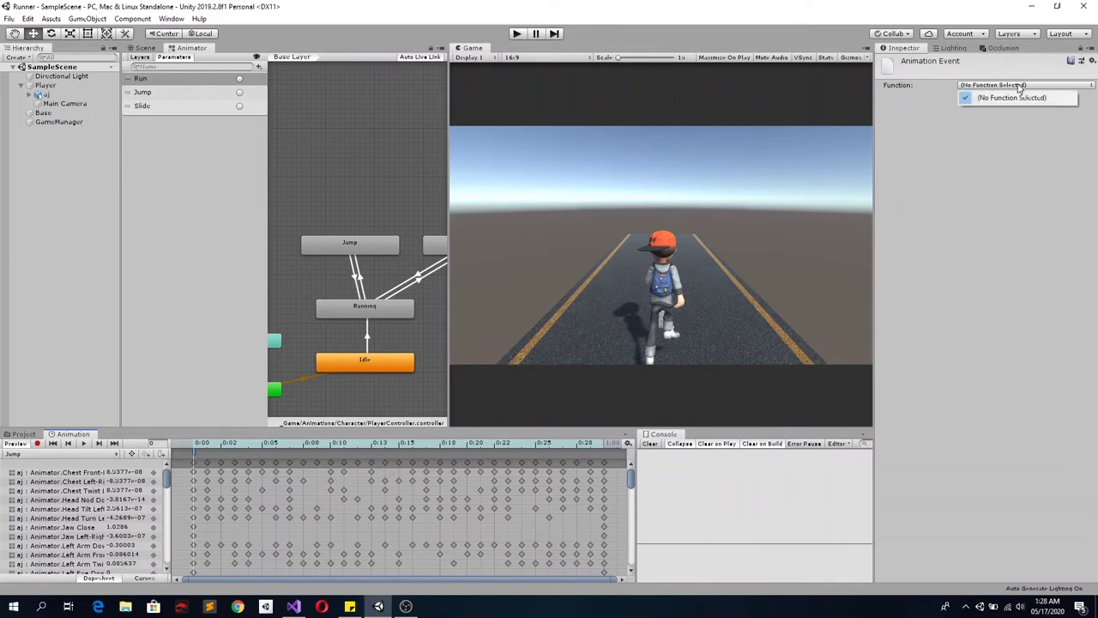
click(75, 99)
click(57, 96)
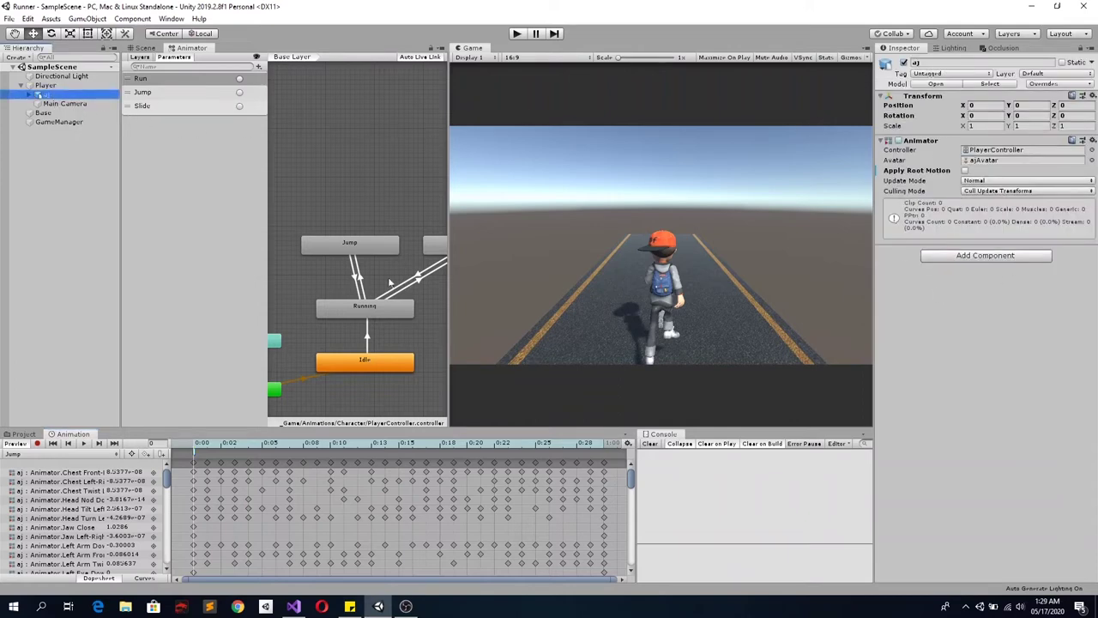
Create a C# script named AnimationEvents in the Scripts folder
click(23, 435)
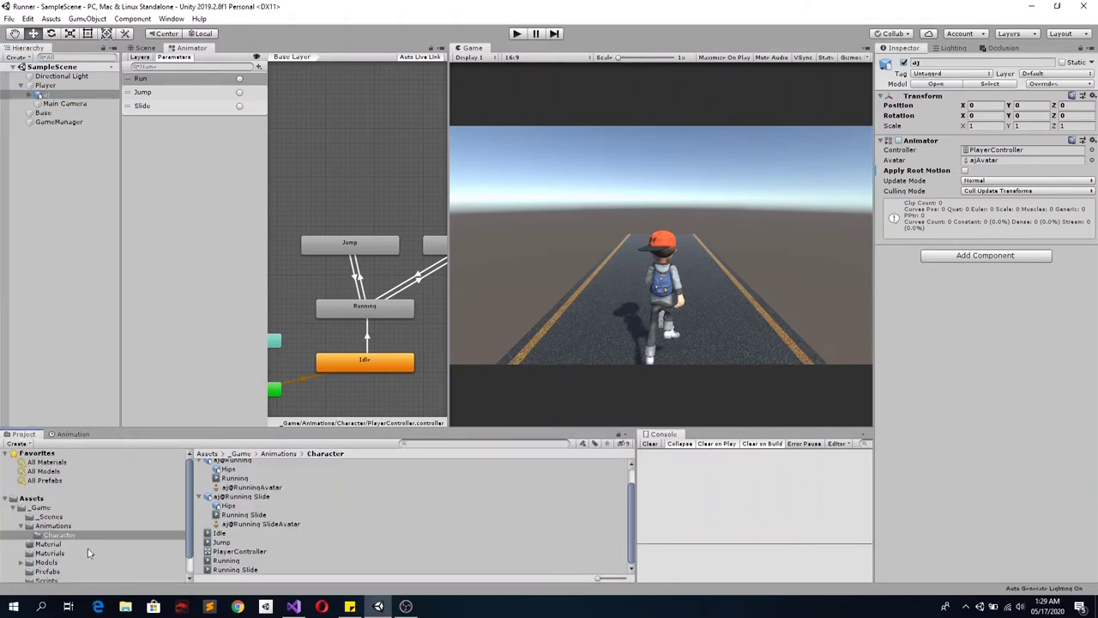
scroll(88, 552, down, 1)
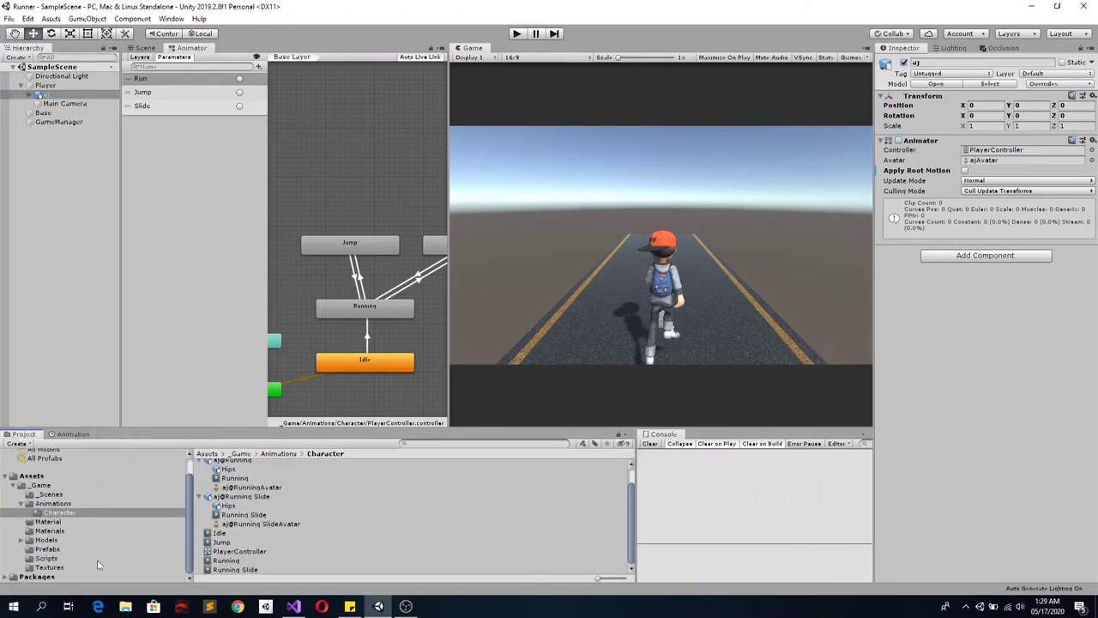
click(51, 559)
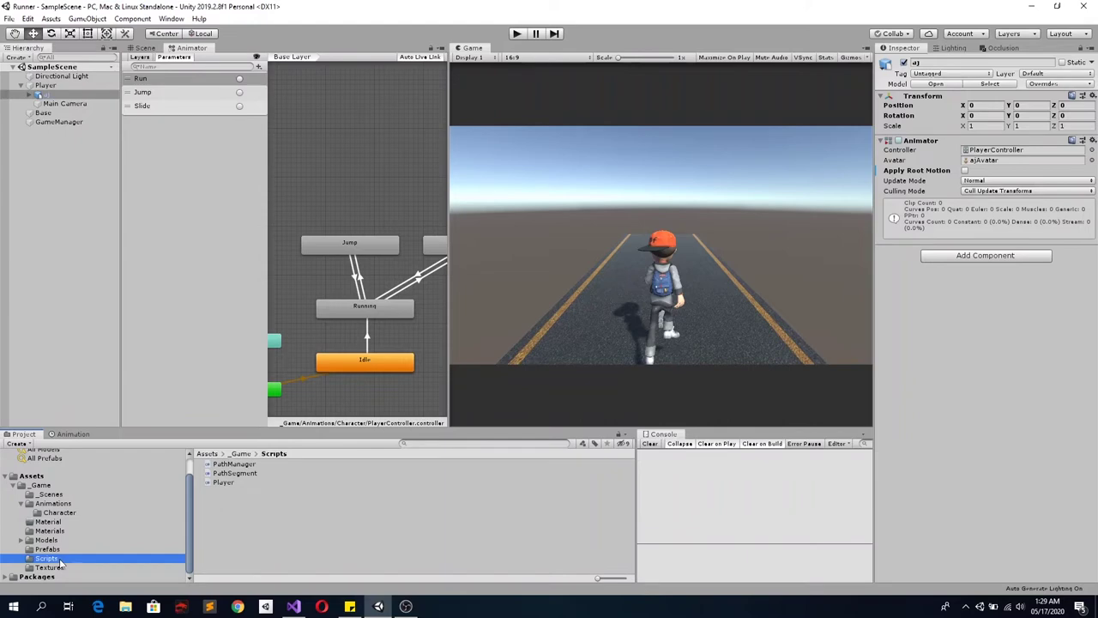
right_click(270, 545)
mouse_move(292, 243)
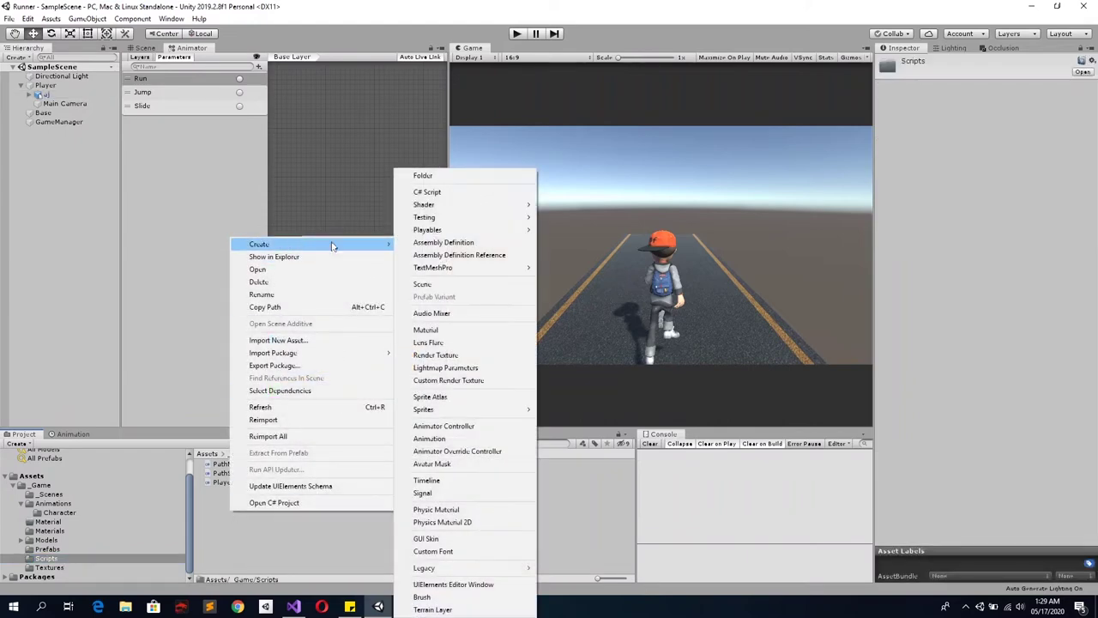
click(458, 200)
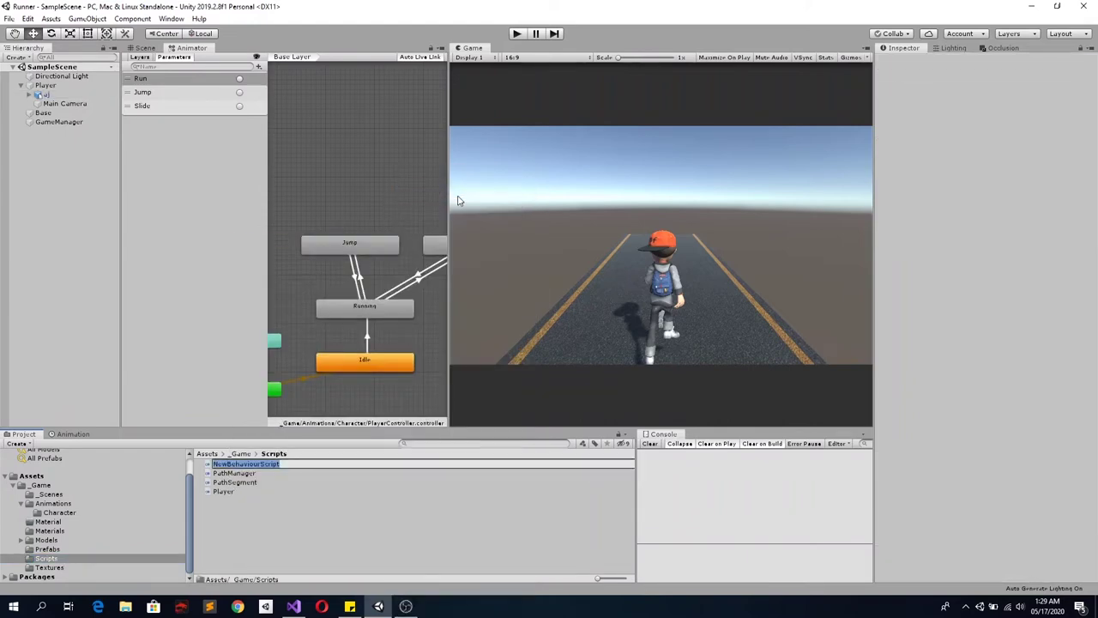
text(AnimationEven)
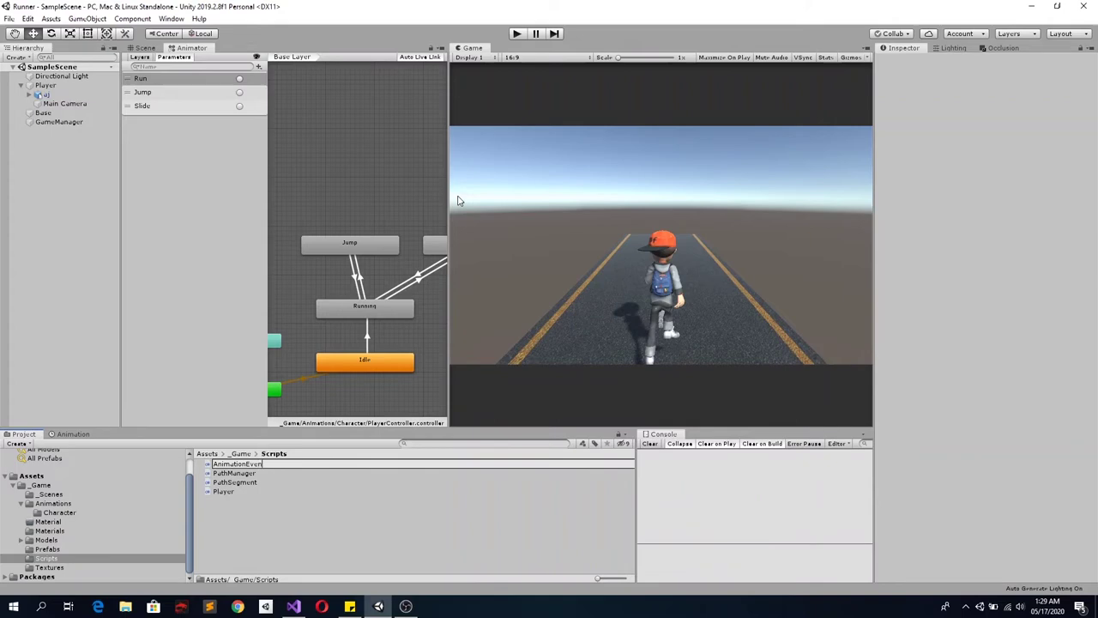
text(s)
key(Return)
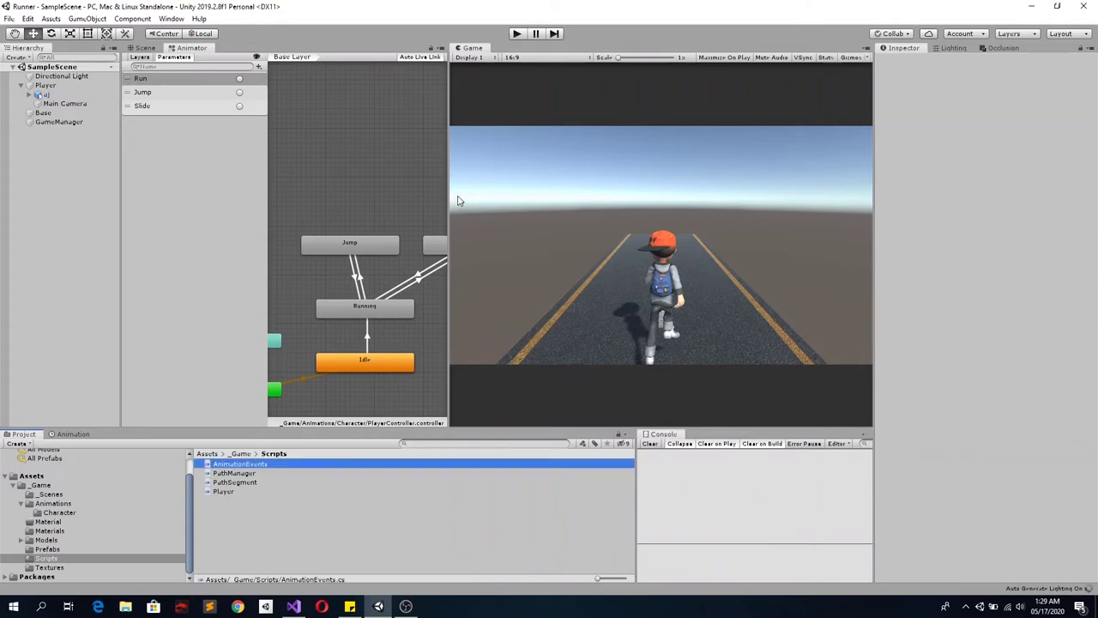
Attach AnimationEvents to the aj character and open it in the code editor
click(45, 96)
drag(242, 464, 928, 381)
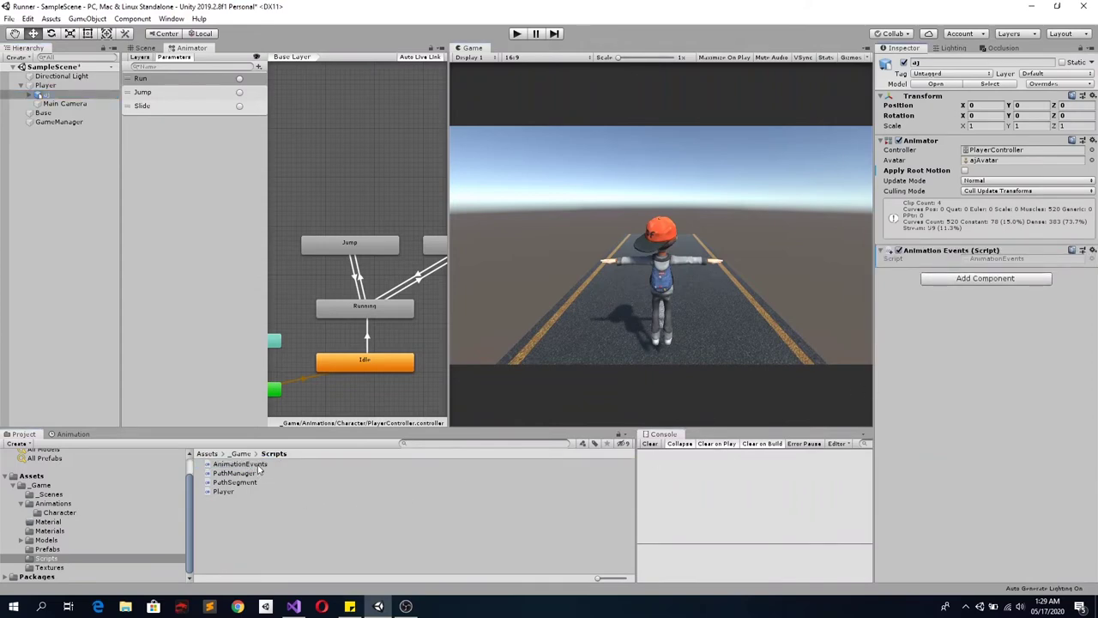
double_click(259, 468)
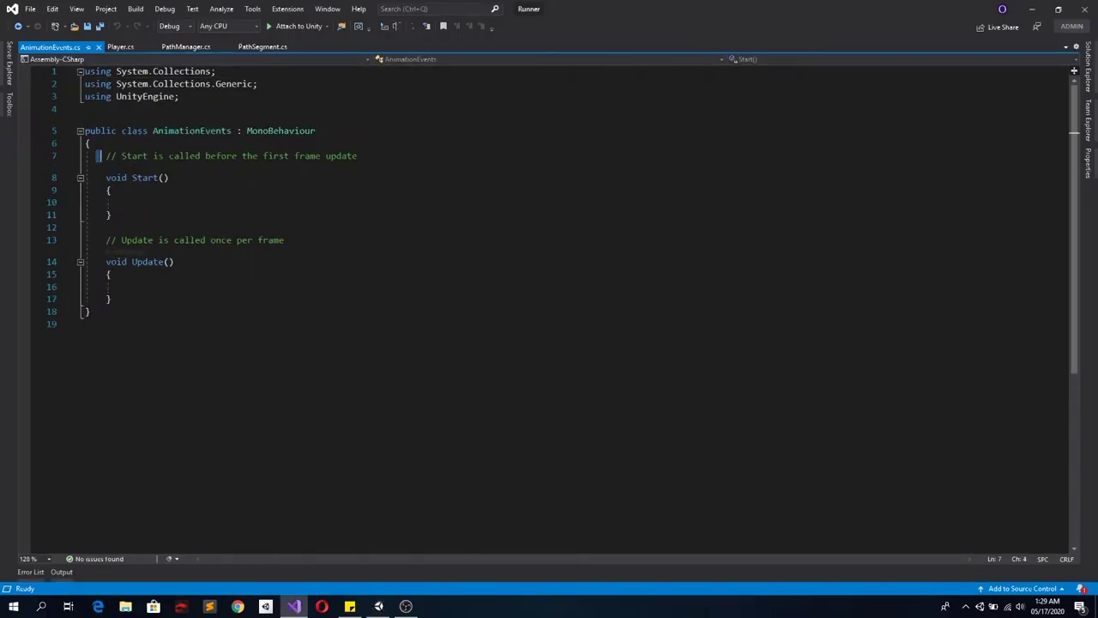
Delete the template Start and Update methods and declare public Player PlayerScript;
drag(101, 156, 154, 300)
key(Return)
text(public voi)
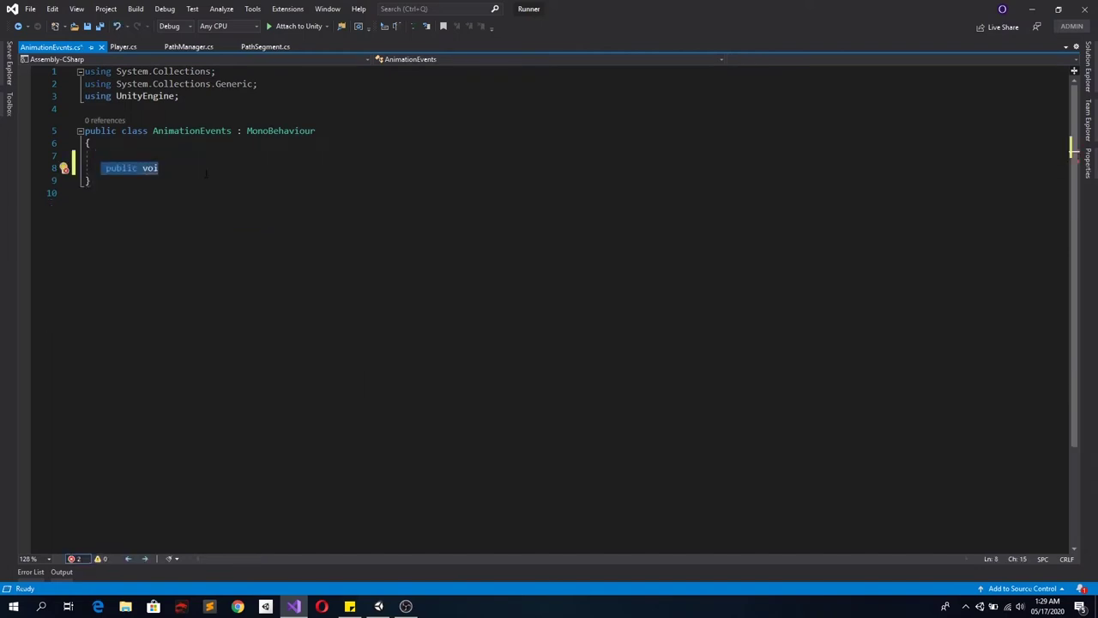
key(BackSpace)
click(165, 155)
text(publi)
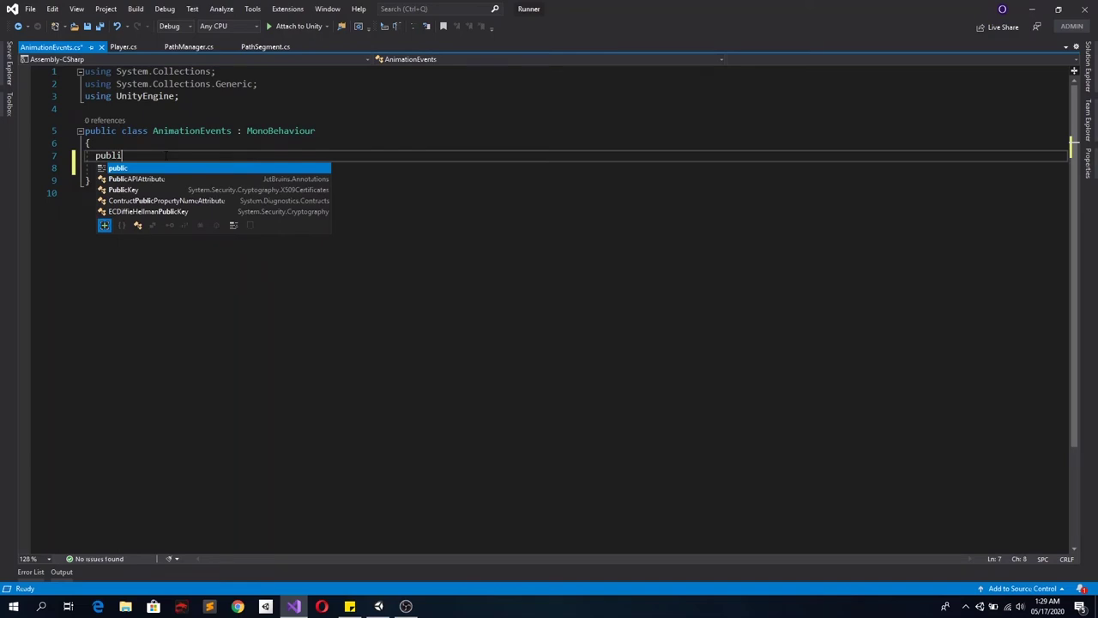
text(c )
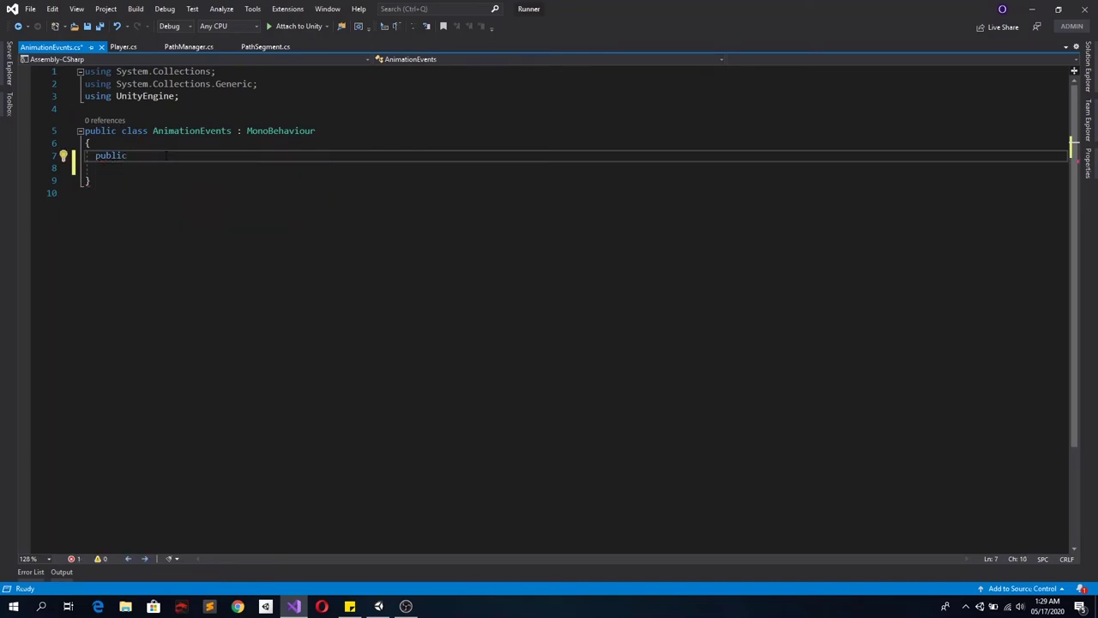
text(Player)
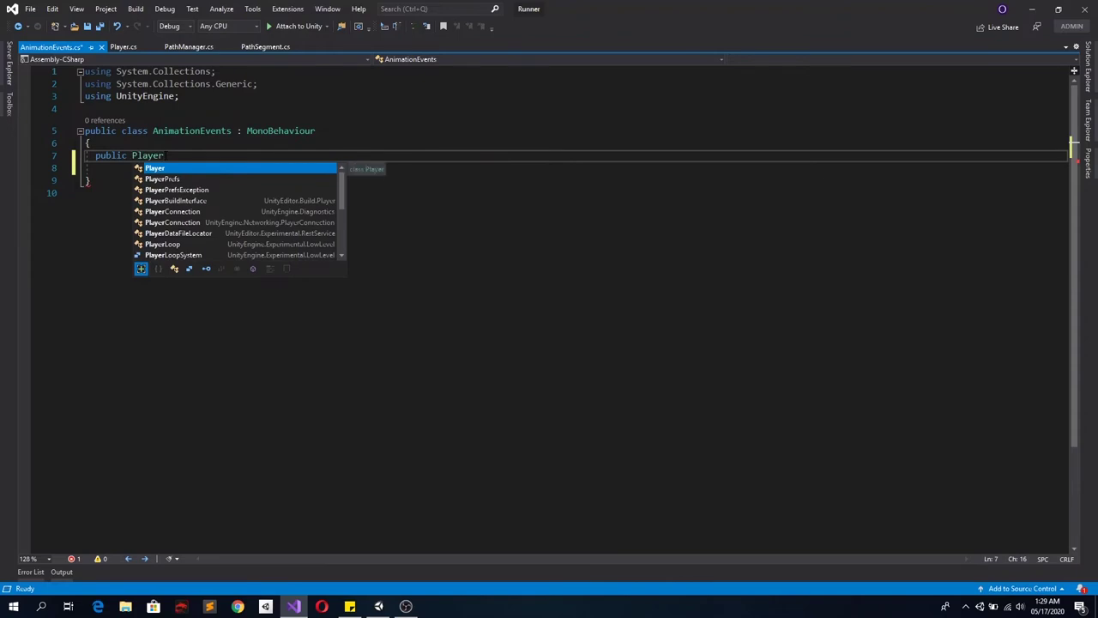
text( Play)
text(erS)
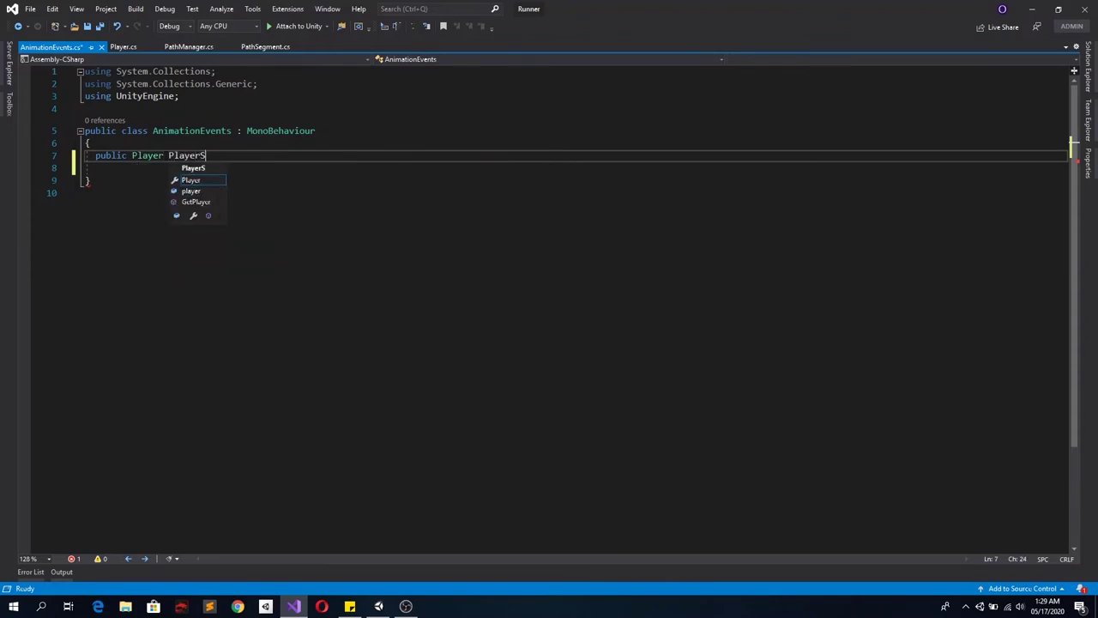
text(cript)
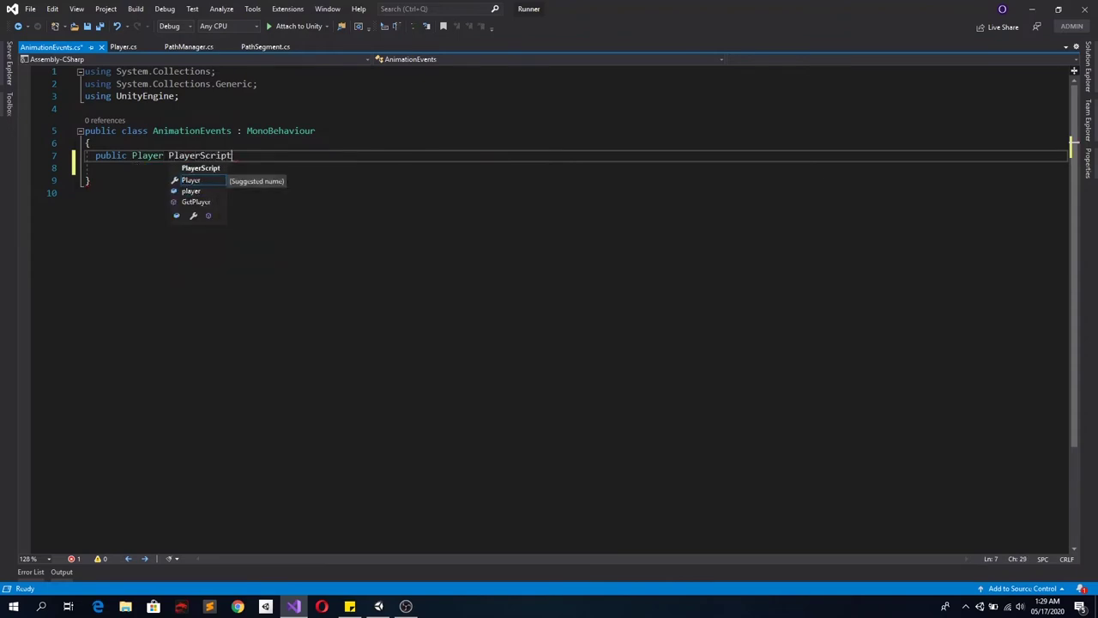
text(;)
key(Return)
key(Return)
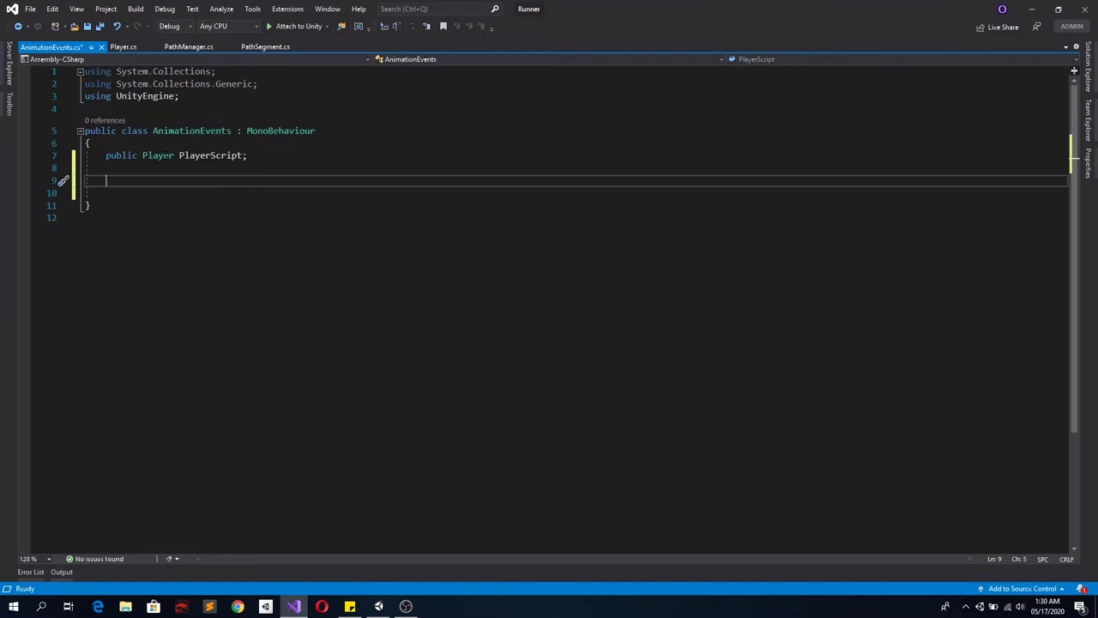
Write a public Jump_AnimEvennt() method in AnimationEvents.cs calling PlayerScript.Jump(), then return to Unity
text(publi)
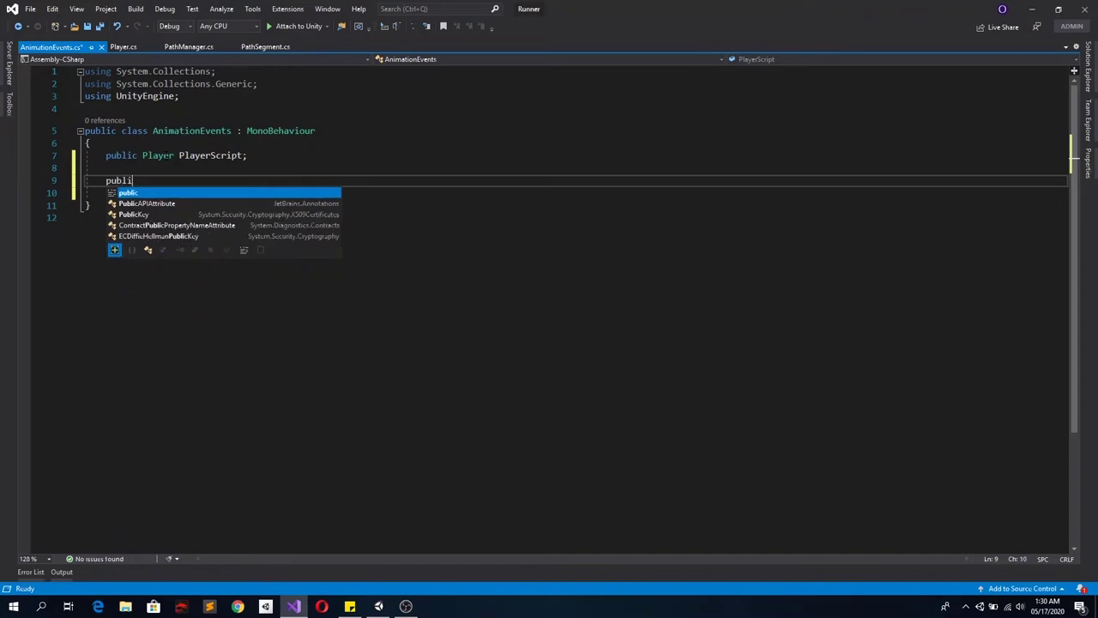
text(c void )
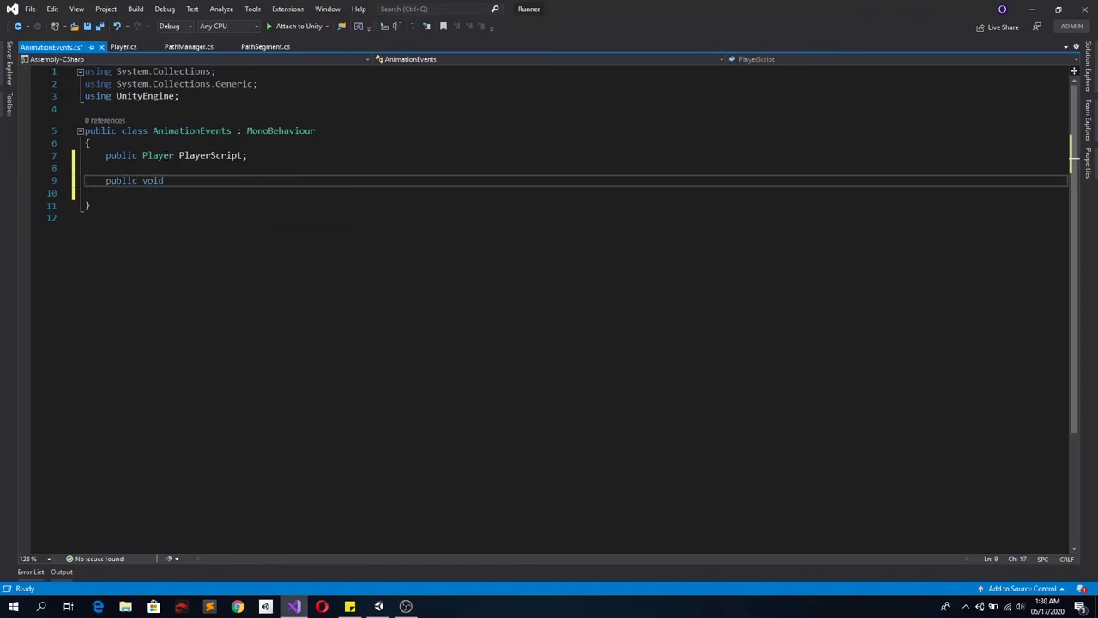
text(Jump)
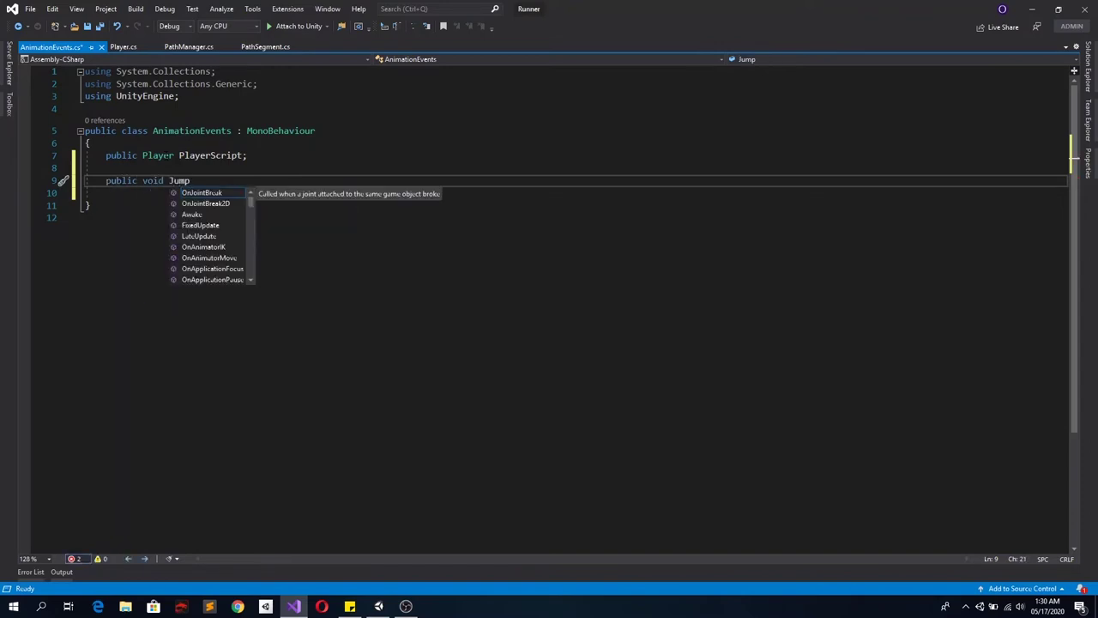
text(_A)
text(nimE)
text(ny)
text(())
key(Return)
text({)
key(Return)
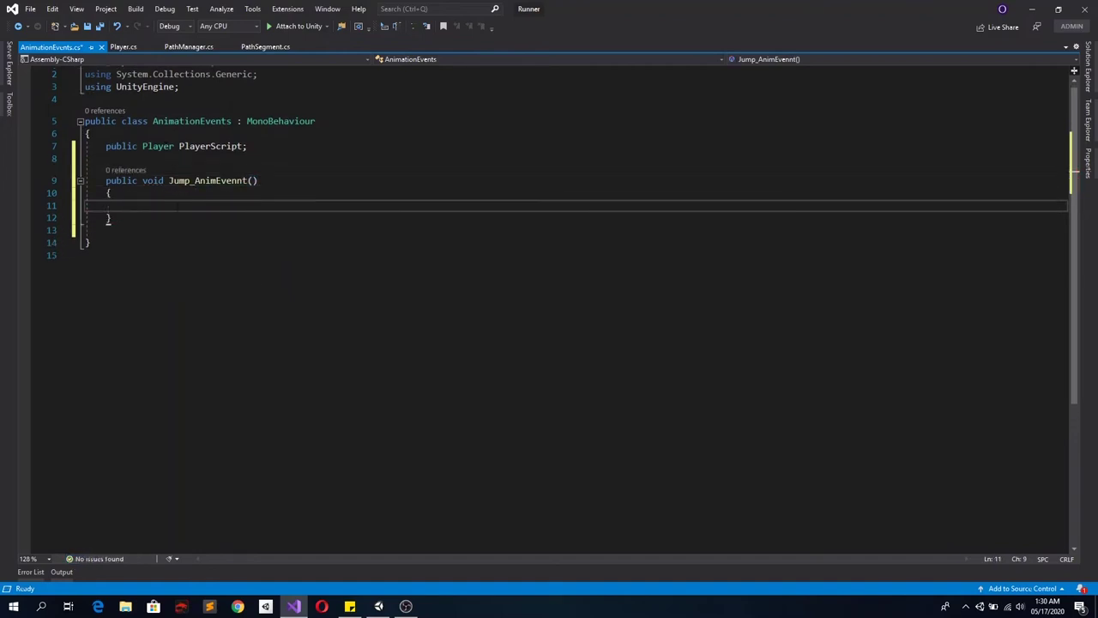
double_click(210, 146)
click(148, 208)
text(PlayerScript.j)
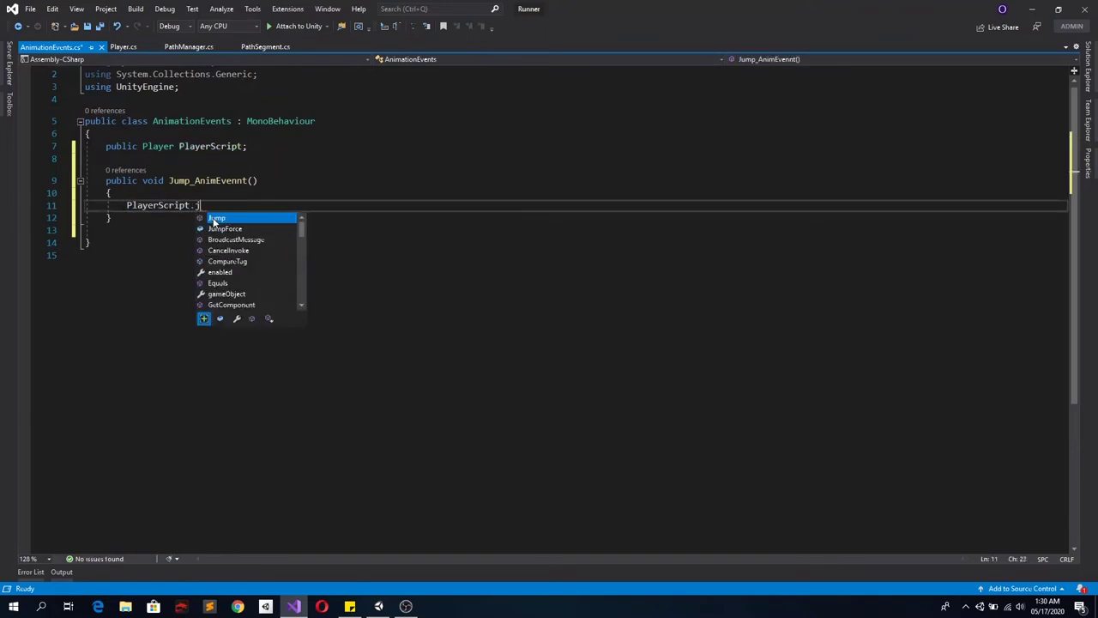
double_click(215, 221)
text(();)
double_click(213, 180)
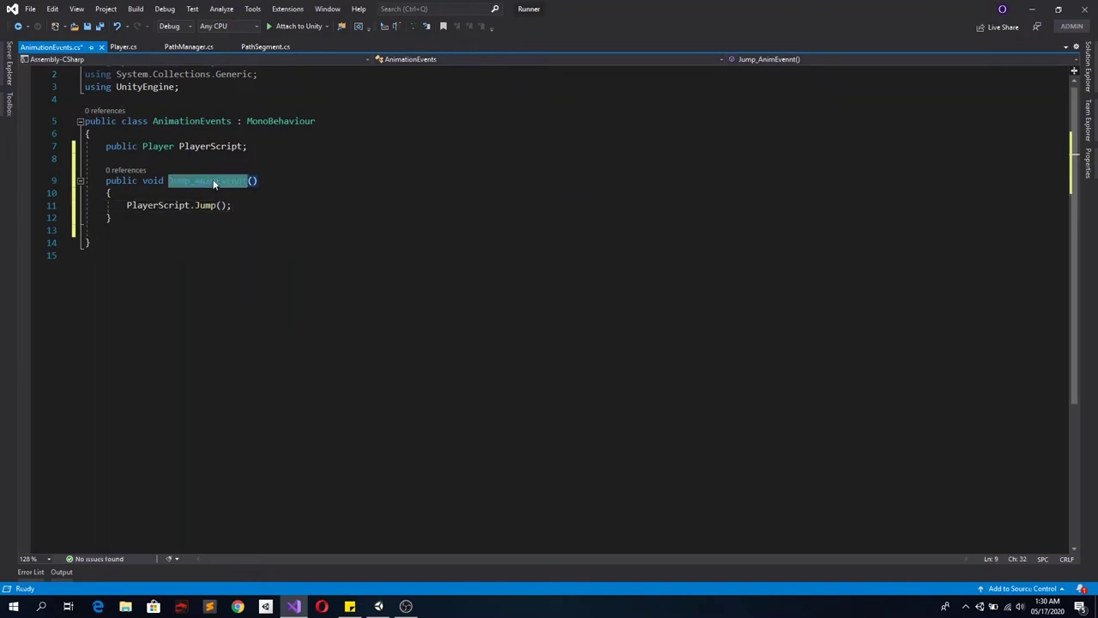
click(350, 607)
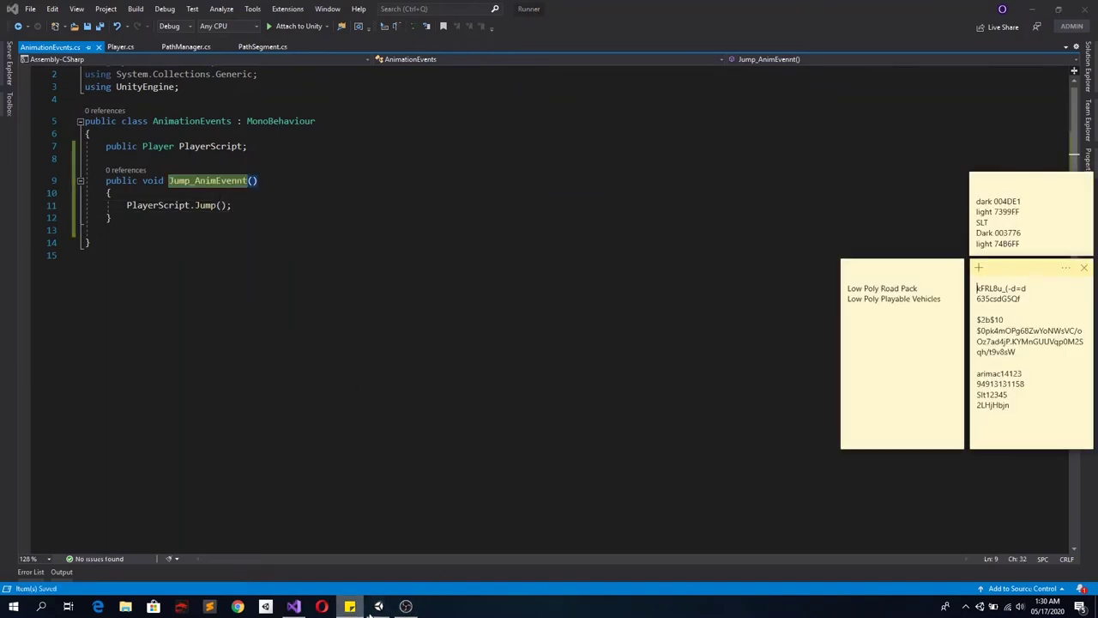
click(378, 606)
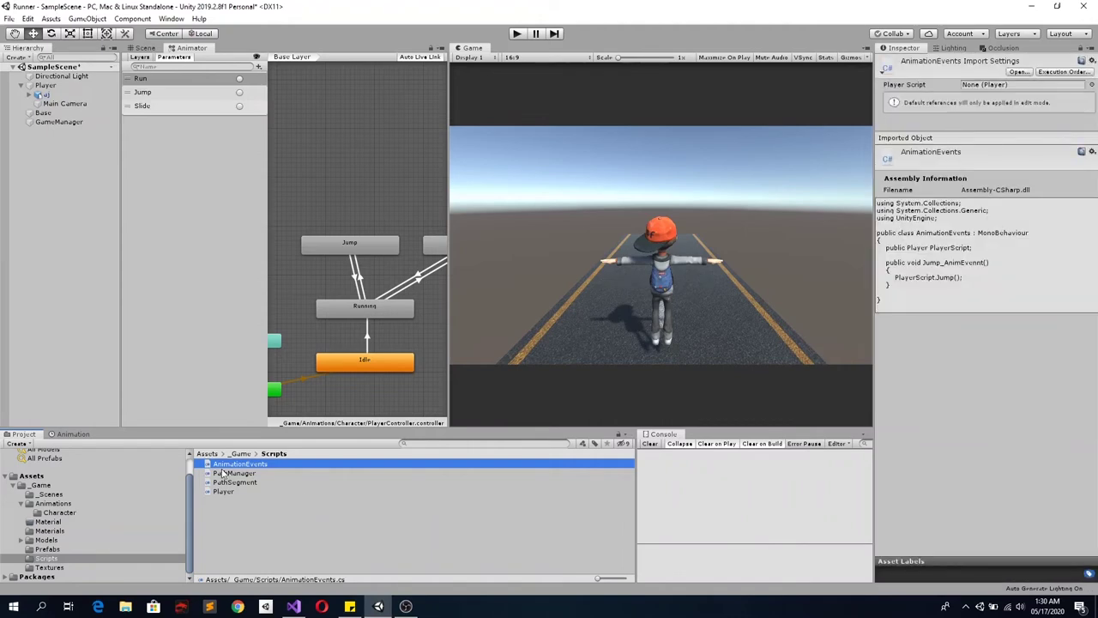
Add AnimationEvents to aj, assign Player as its Player Script, and show the Jump clip timeline
drag(221, 472, 42, 95)
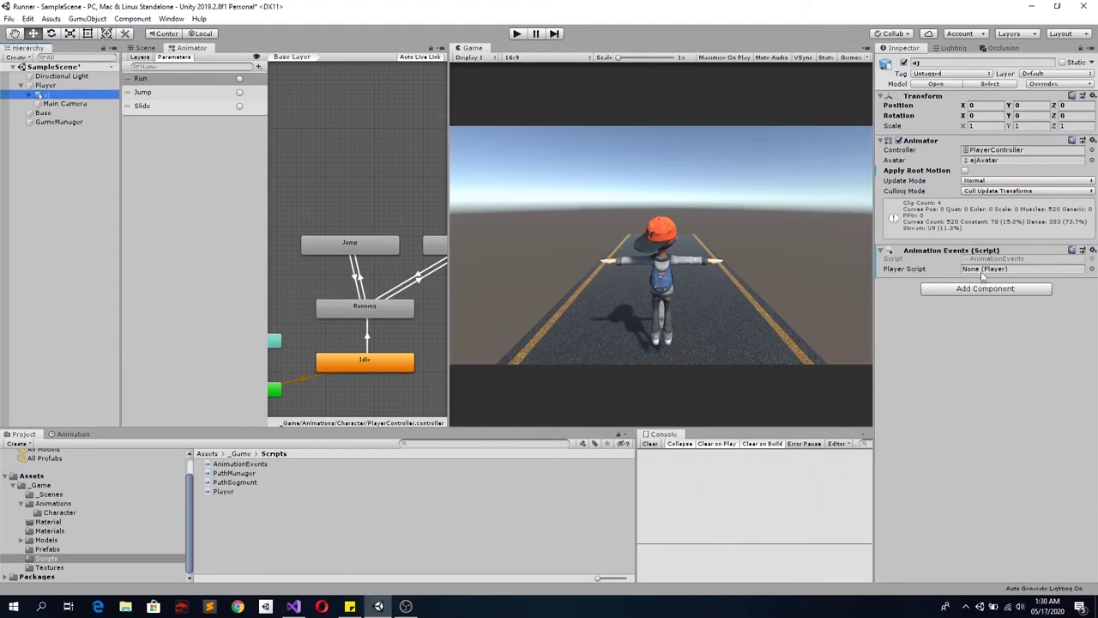
drag(46, 86, 1009, 271)
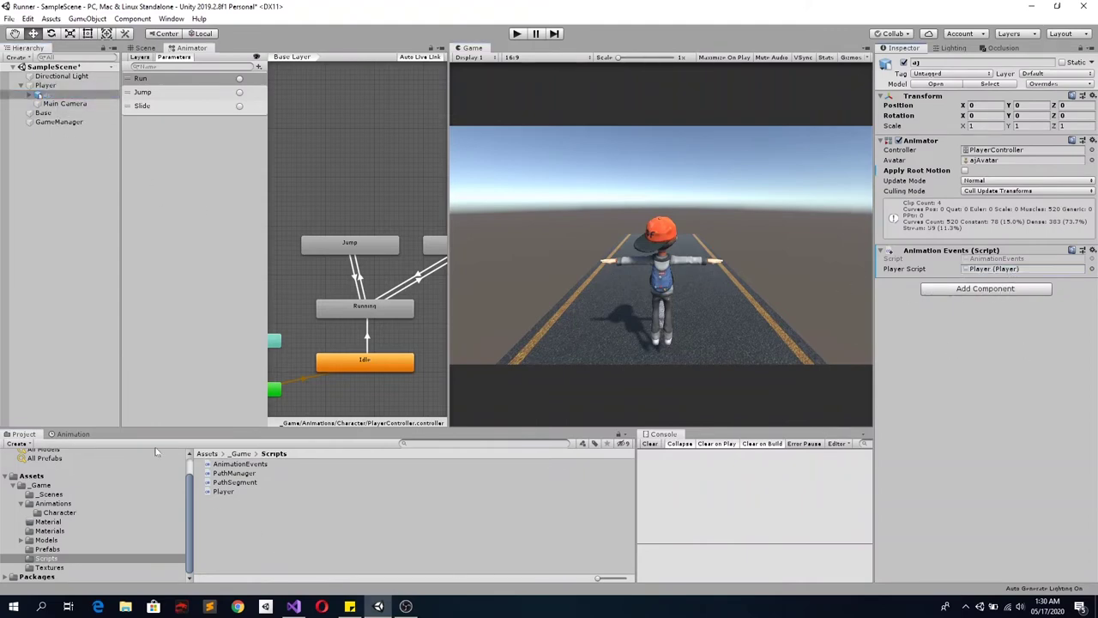
click(68, 434)
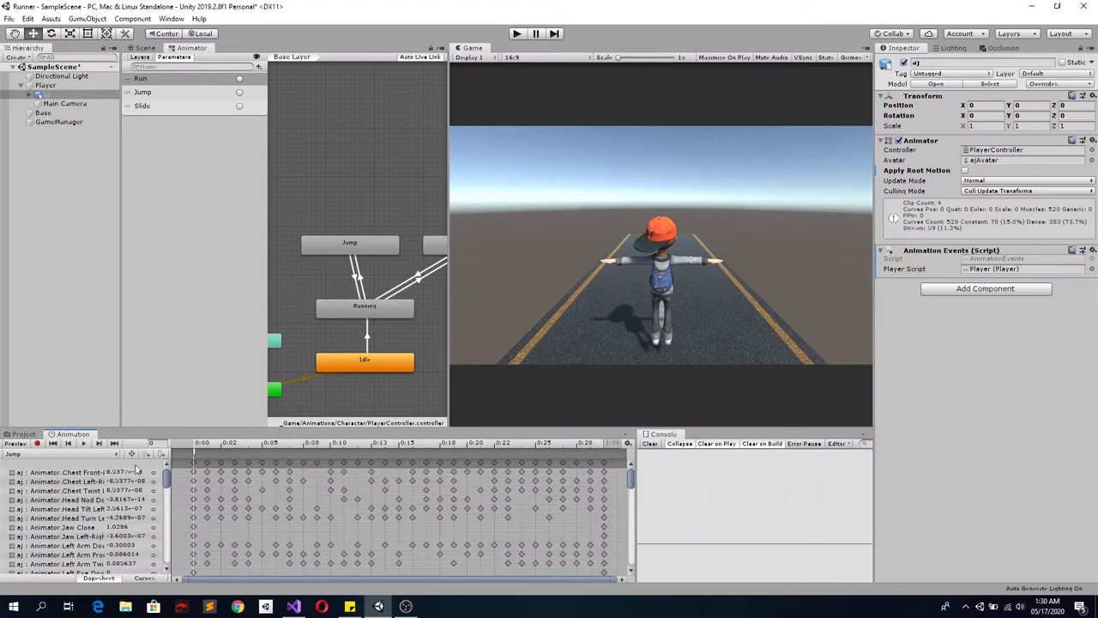
Set the Jump clip's animation event function to Jump_AnimEvennt() and preview its early frames
click(195, 456)
click(978, 86)
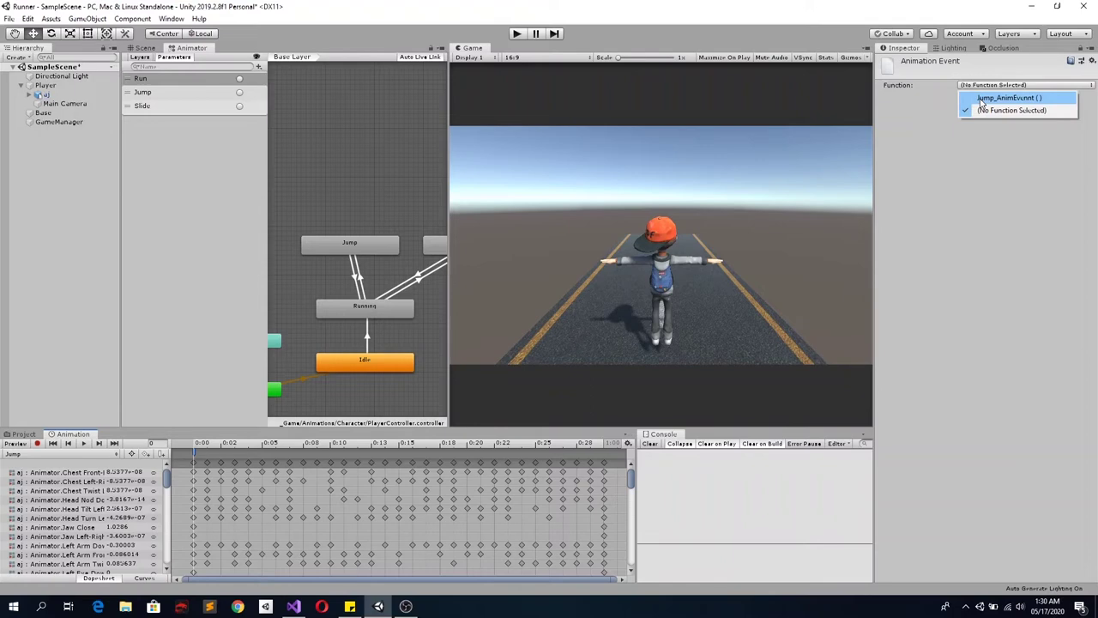
click(982, 101)
click(207, 446)
drag(239, 450, 178, 452)
click(193, 454)
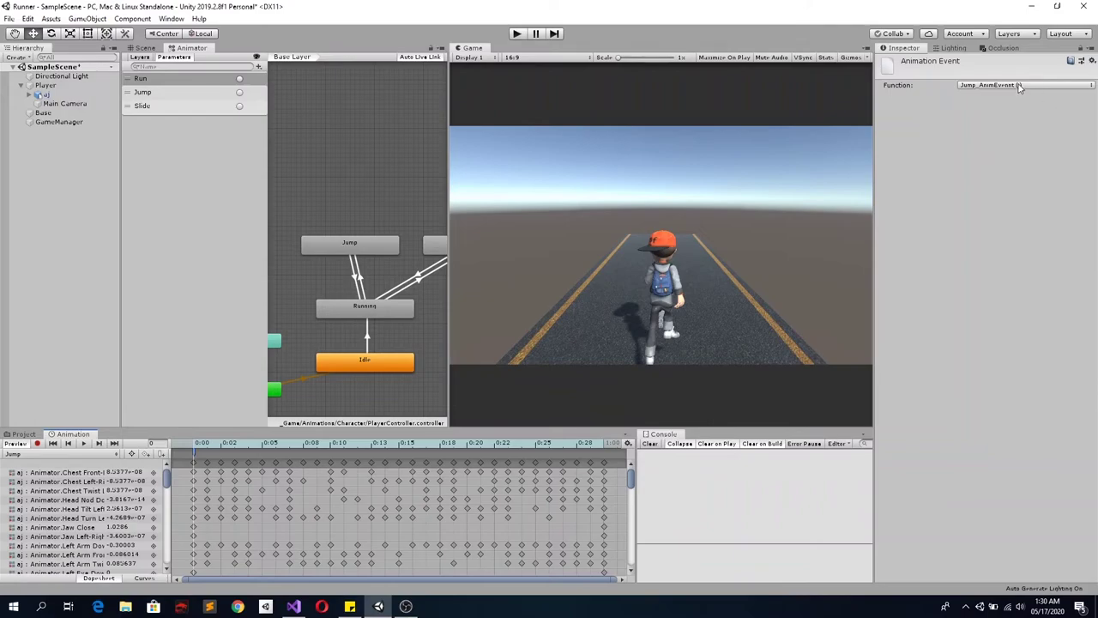
Check the Jump method in the Player script in Visual Studio, then come back to Unity
click(293, 607)
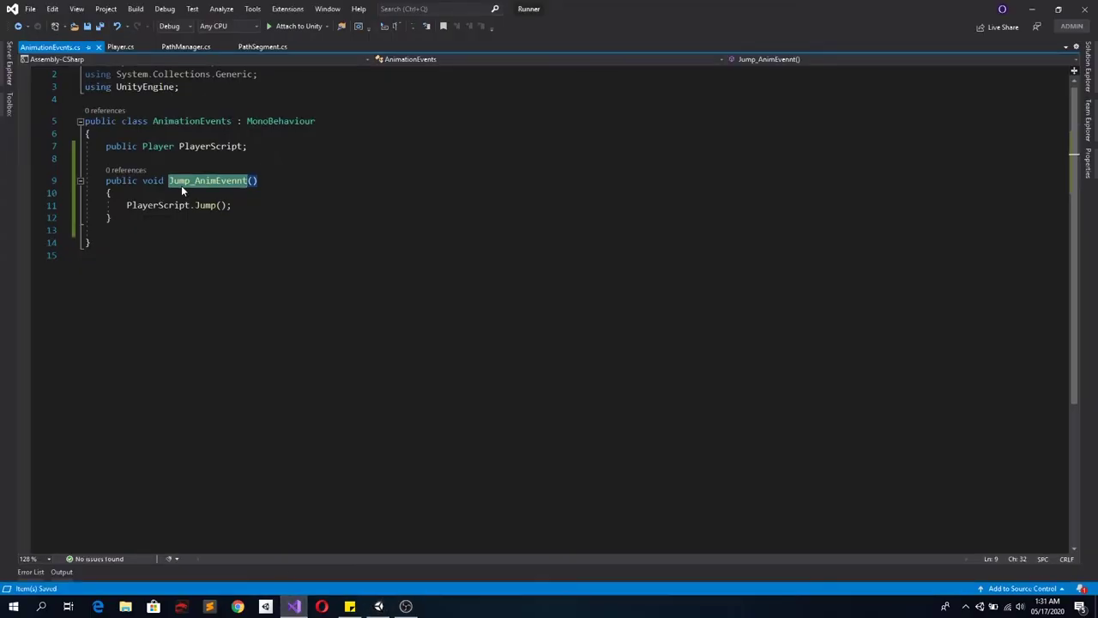
double_click(205, 205)
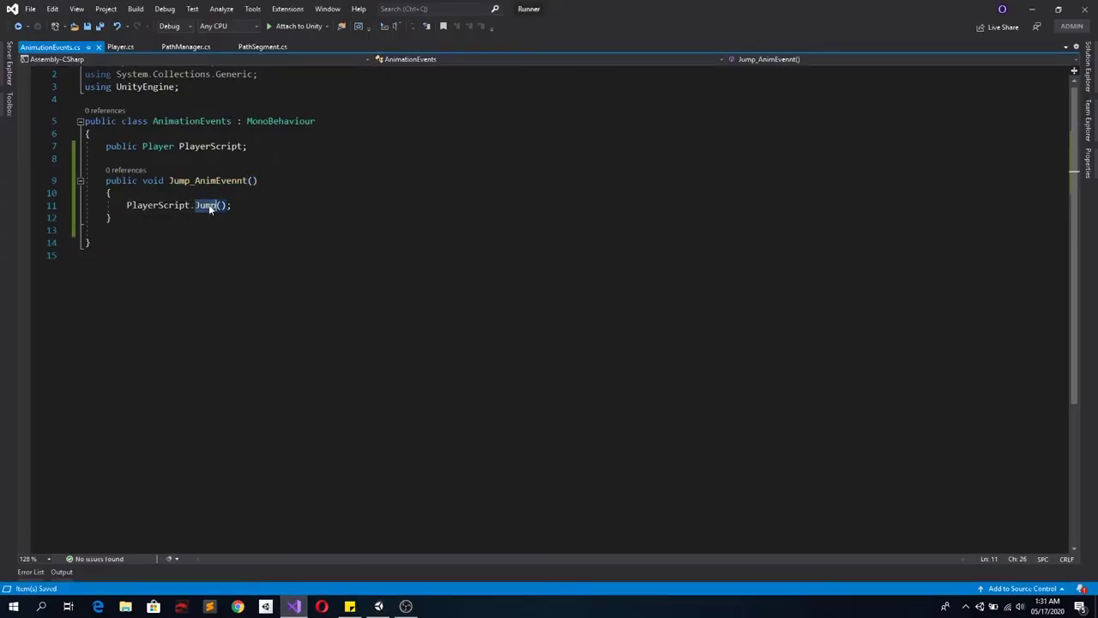
click(122, 48)
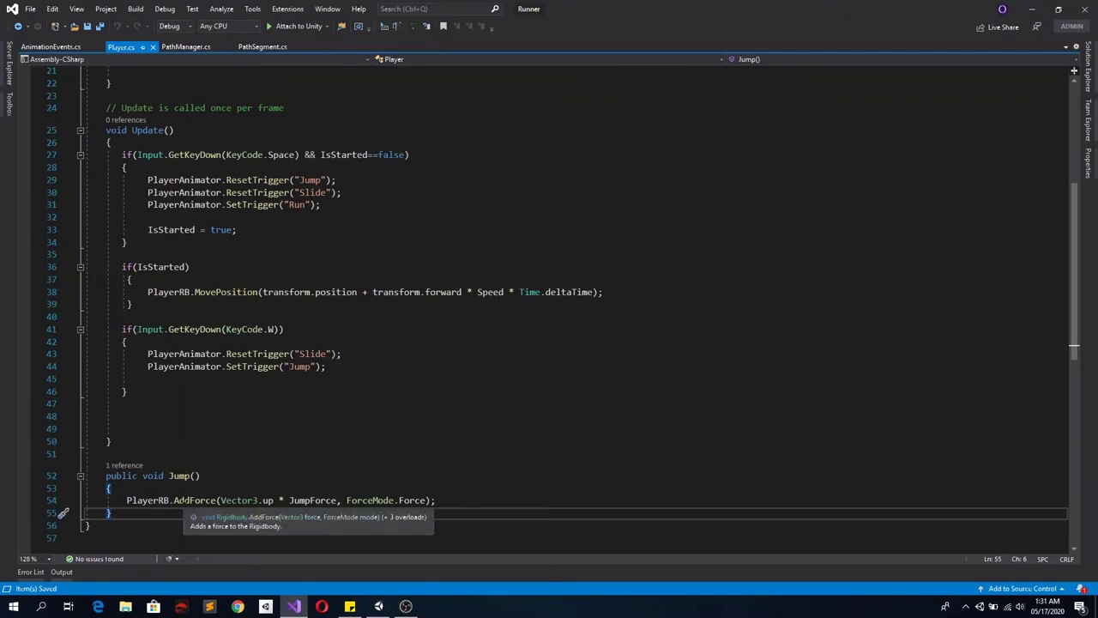
click(294, 607)
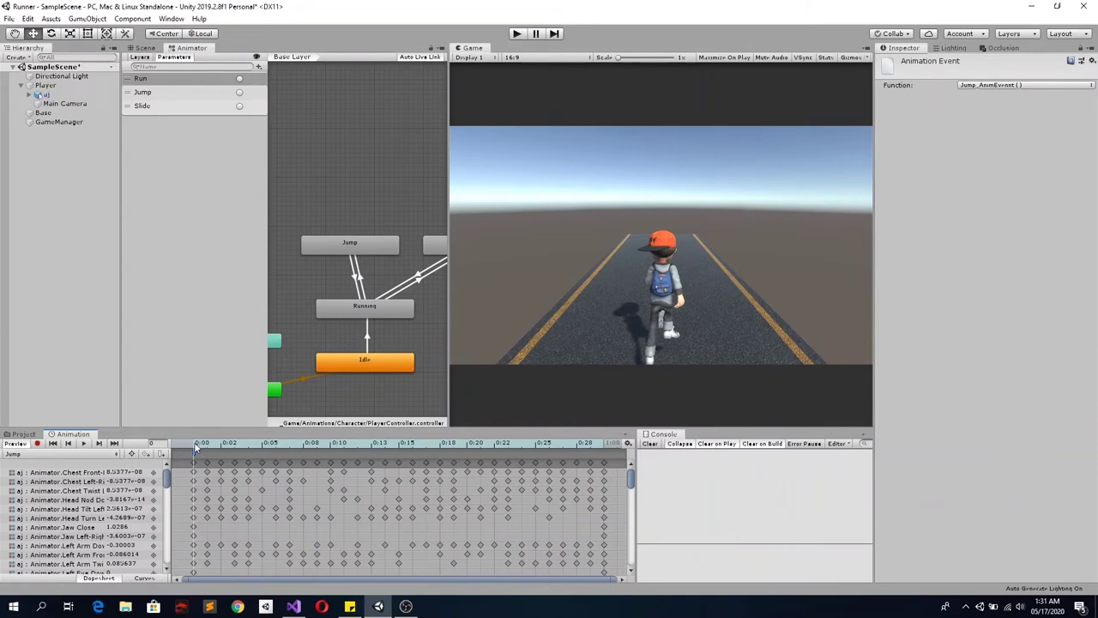
Scrub the Jump clip preview from frame 0 through frame 27 and back to 0
drag(199, 445, 193, 453)
drag(190, 452, 427, 445)
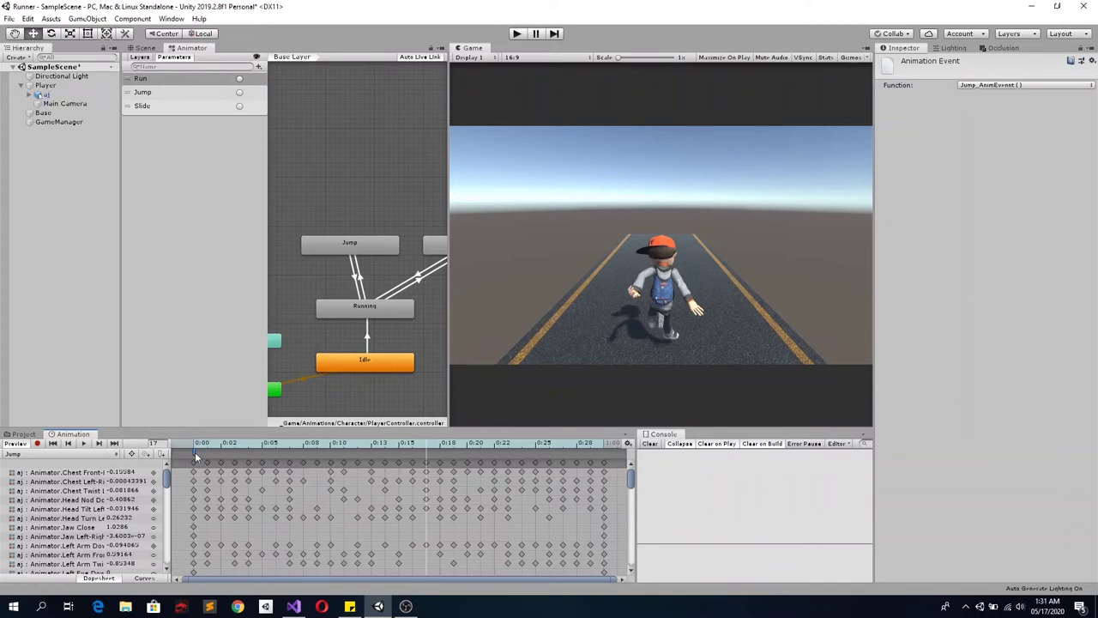
drag(429, 445, 605, 445)
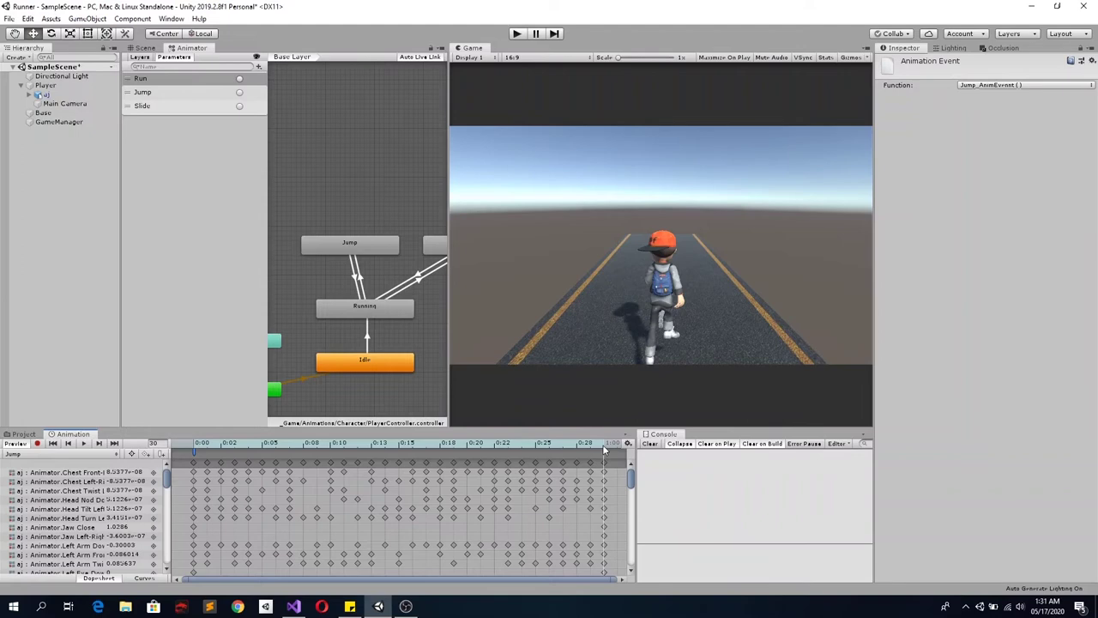
drag(586, 453, 189, 454)
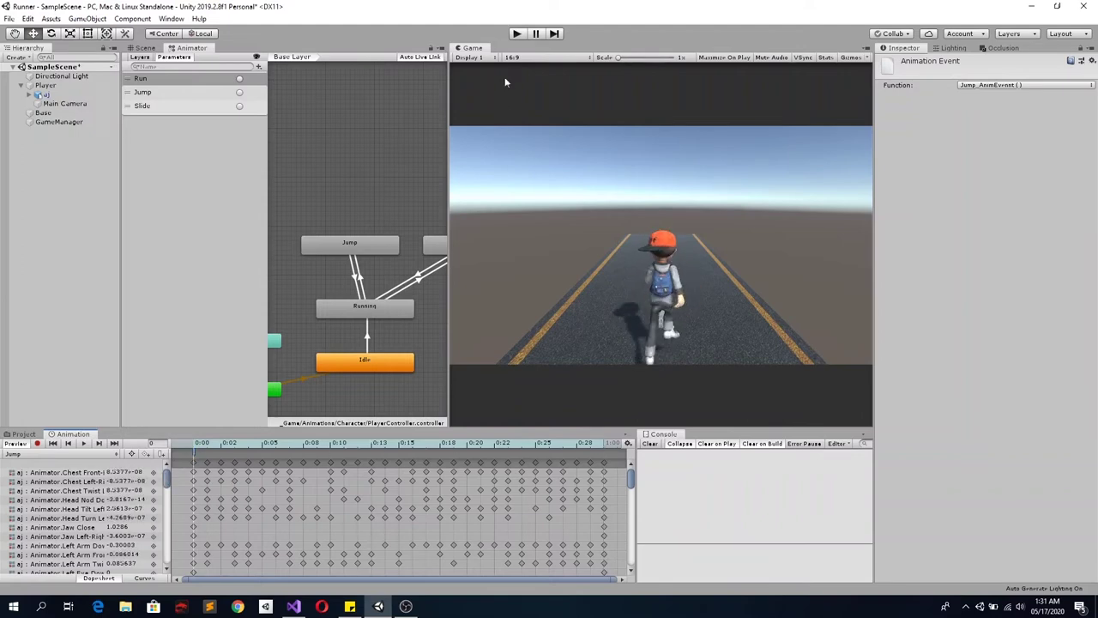
click(517, 35)
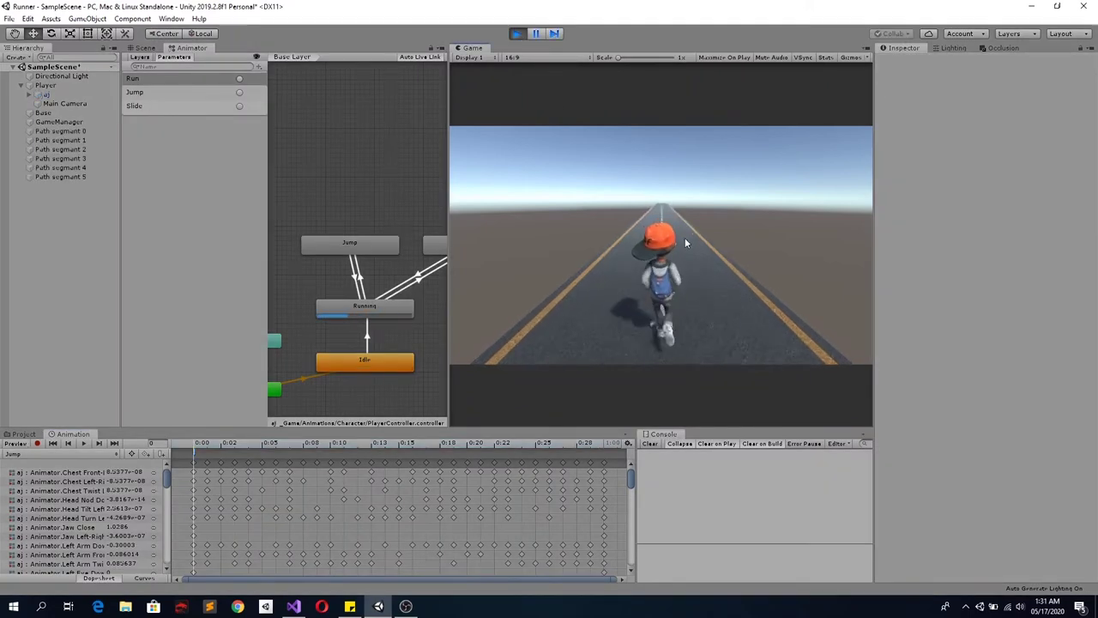
key(space)
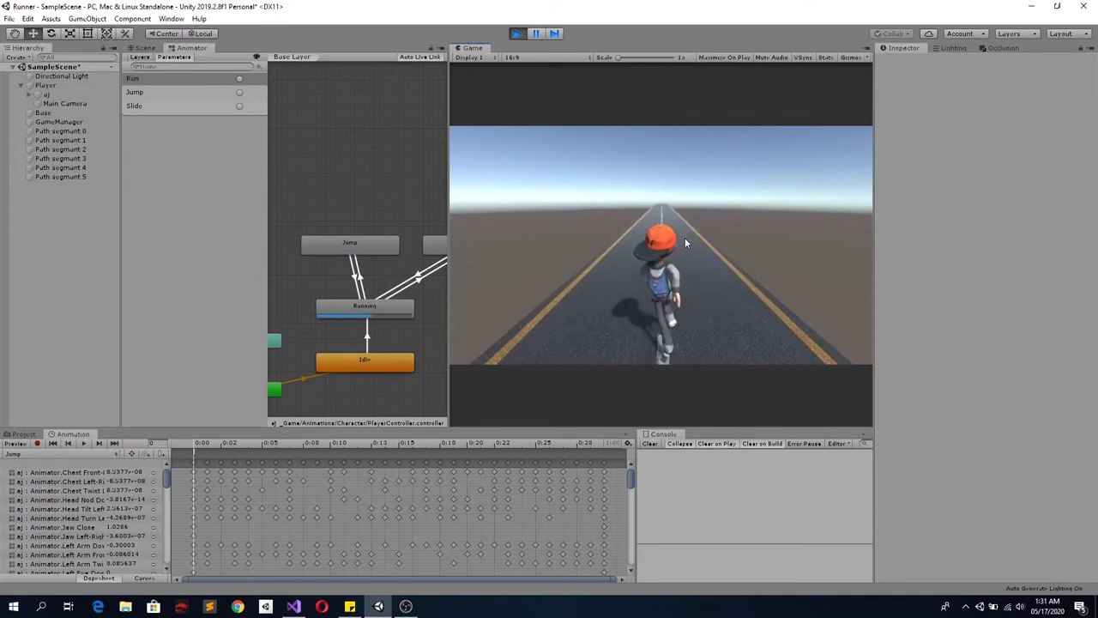
key(space)
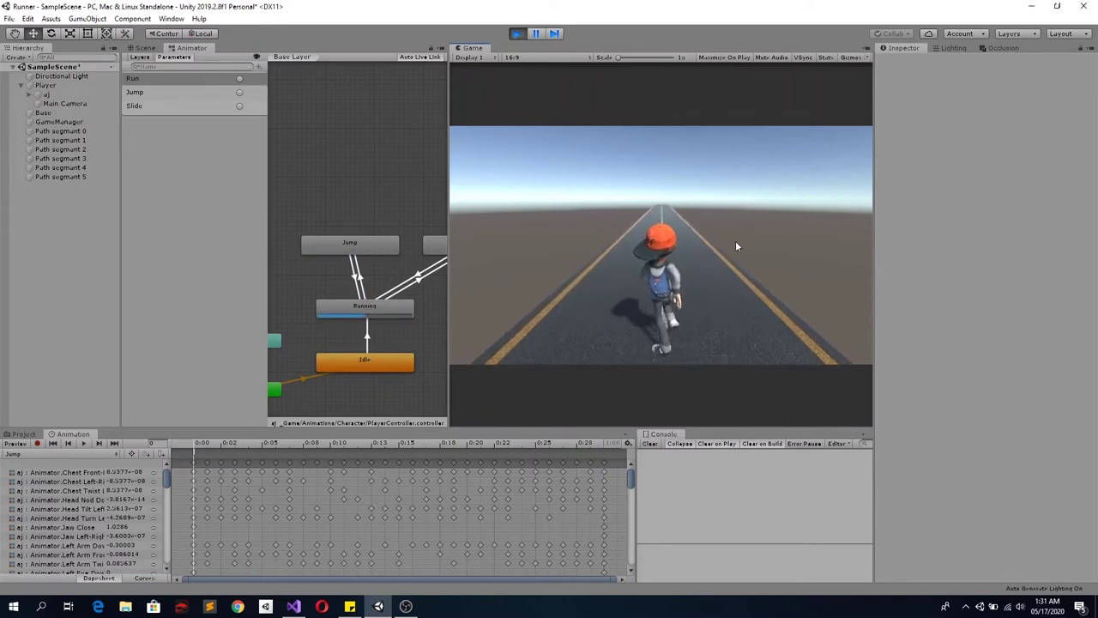
key(space)
click(517, 32)
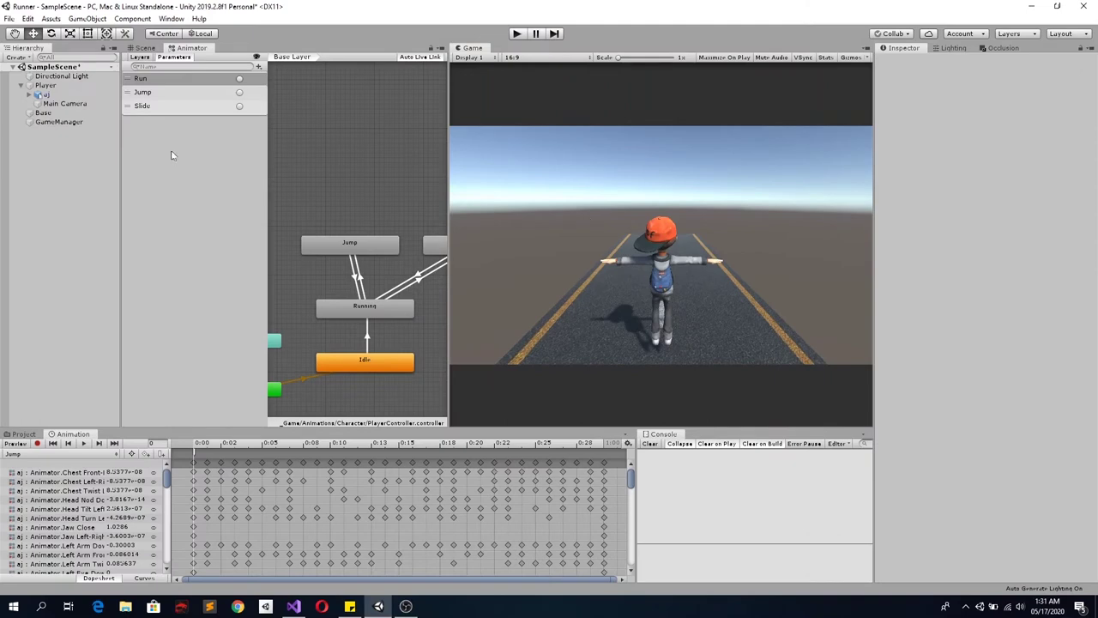
Frame the Player in the Scene view and view it from the left side
click(143, 48)
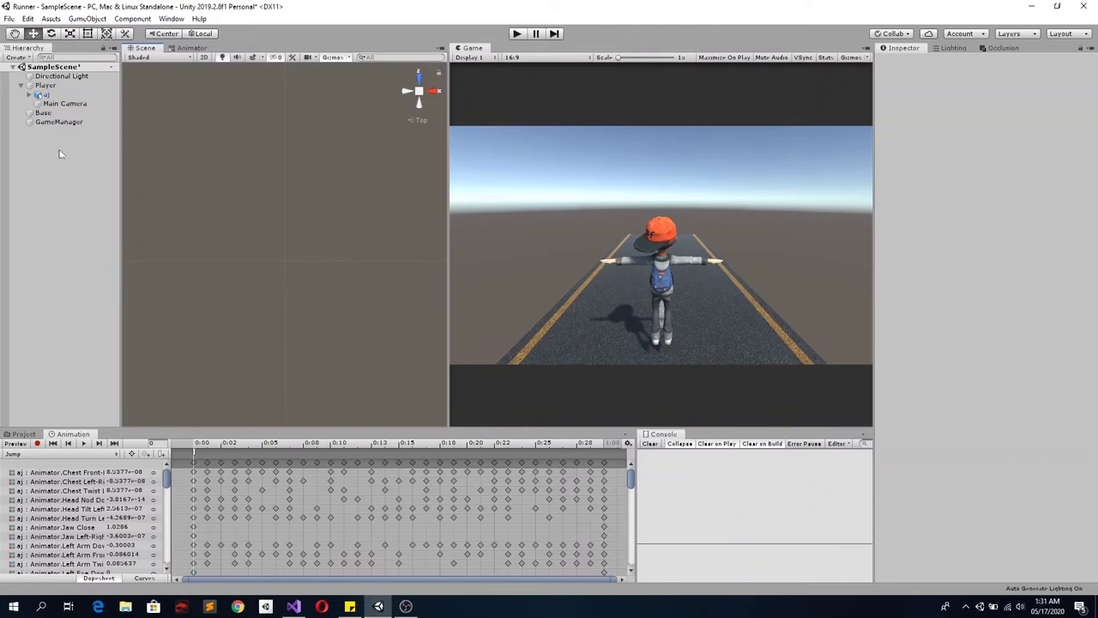
double_click(44, 85)
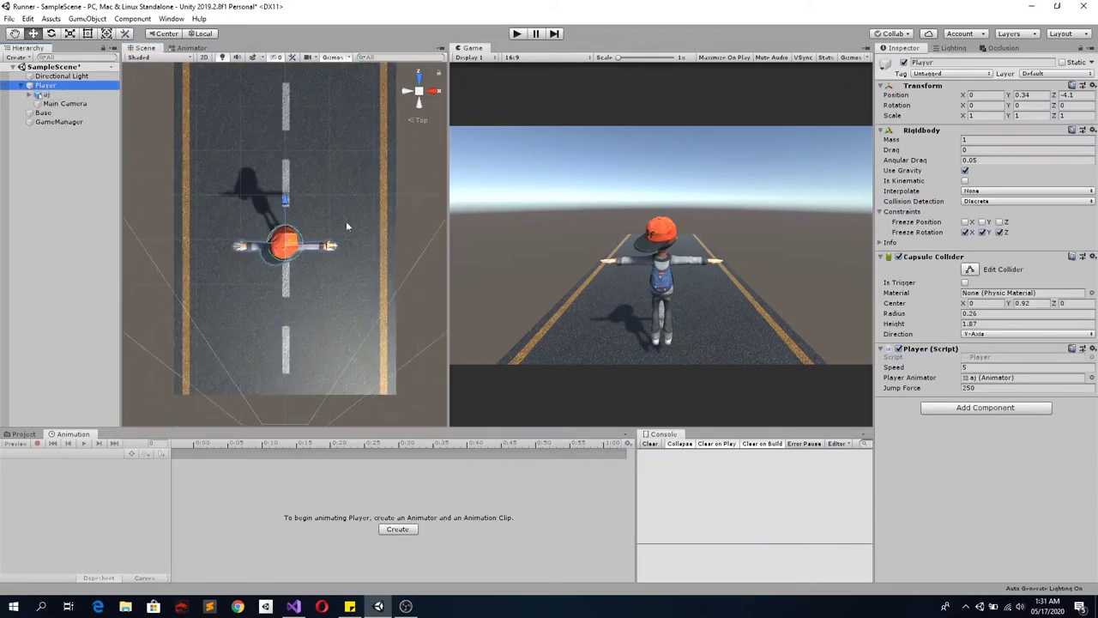
click(407, 91)
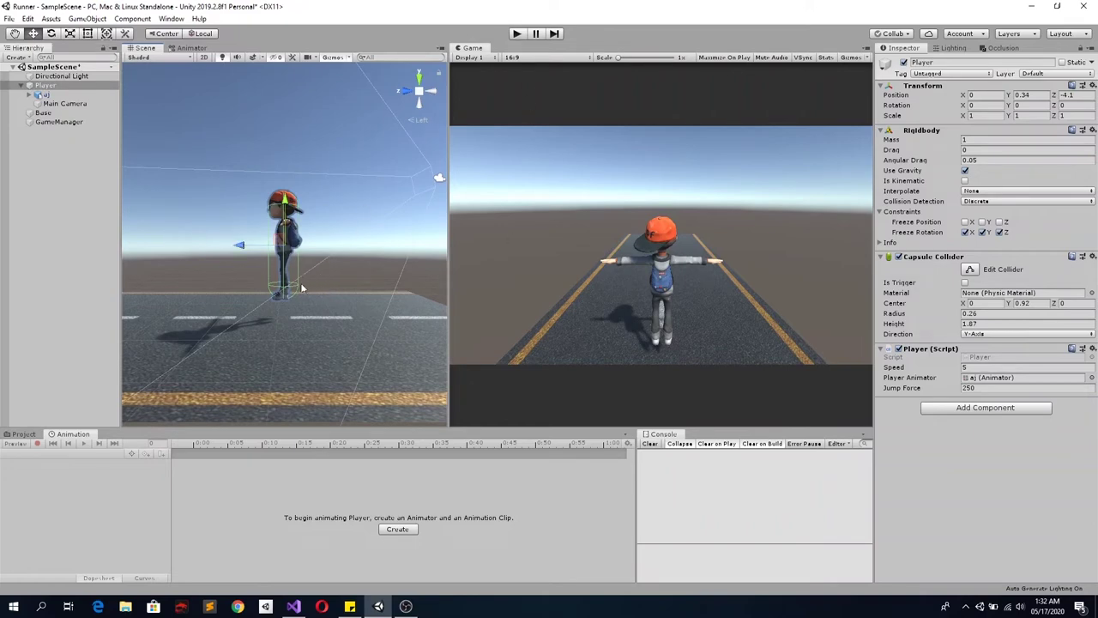
Play the game, jump twice with Space, stop it, and bring up Player.cs
click(515, 36)
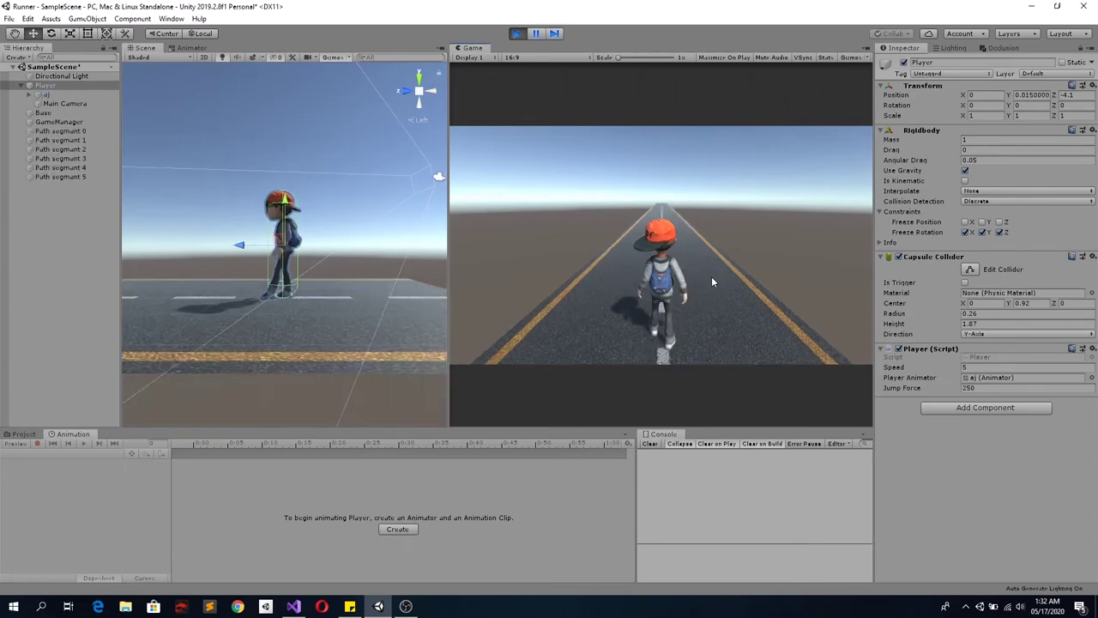
key(space)
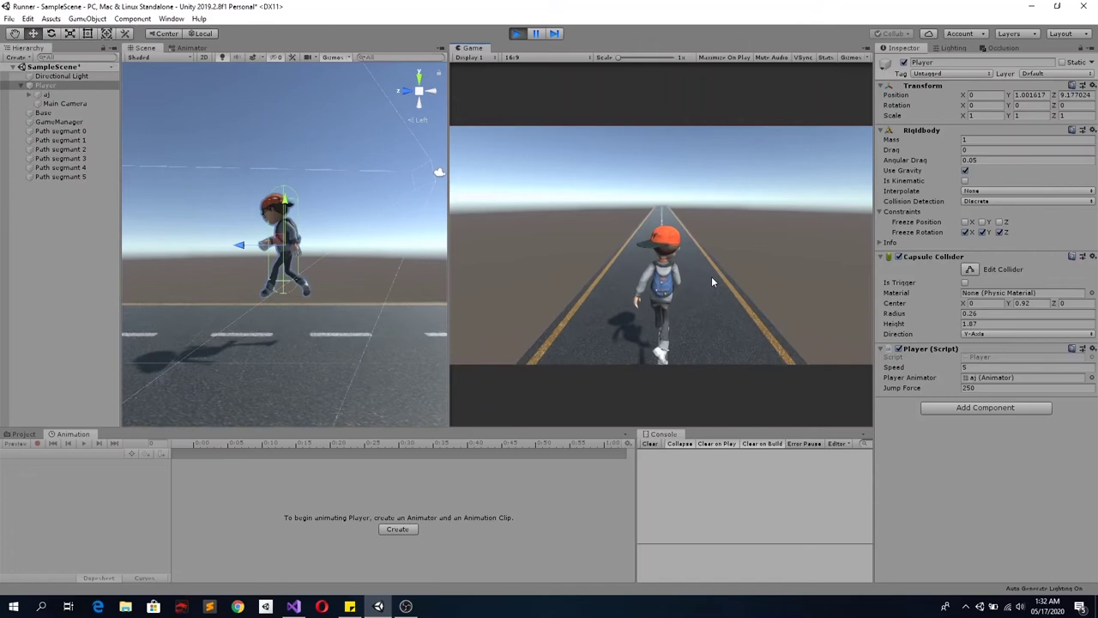
key(space)
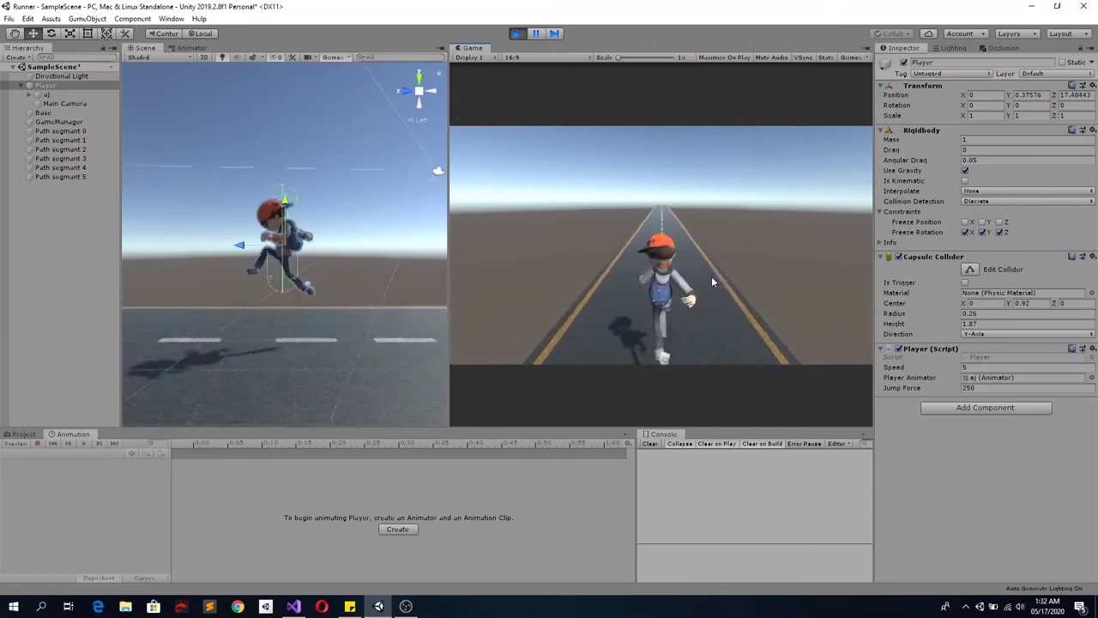
key(ctrl+p)
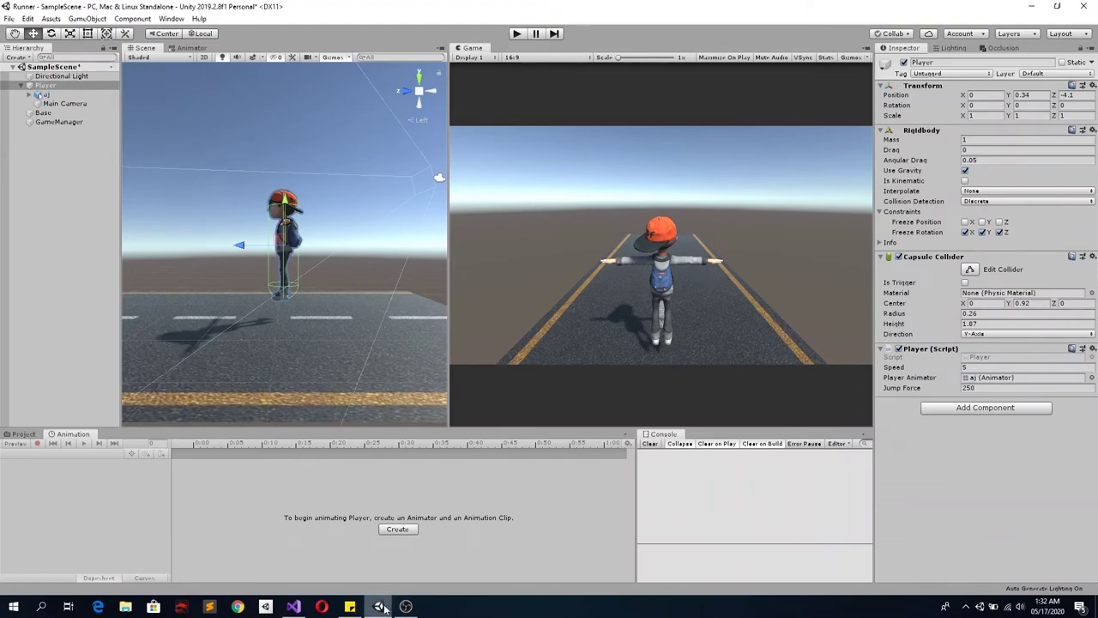
click(294, 606)
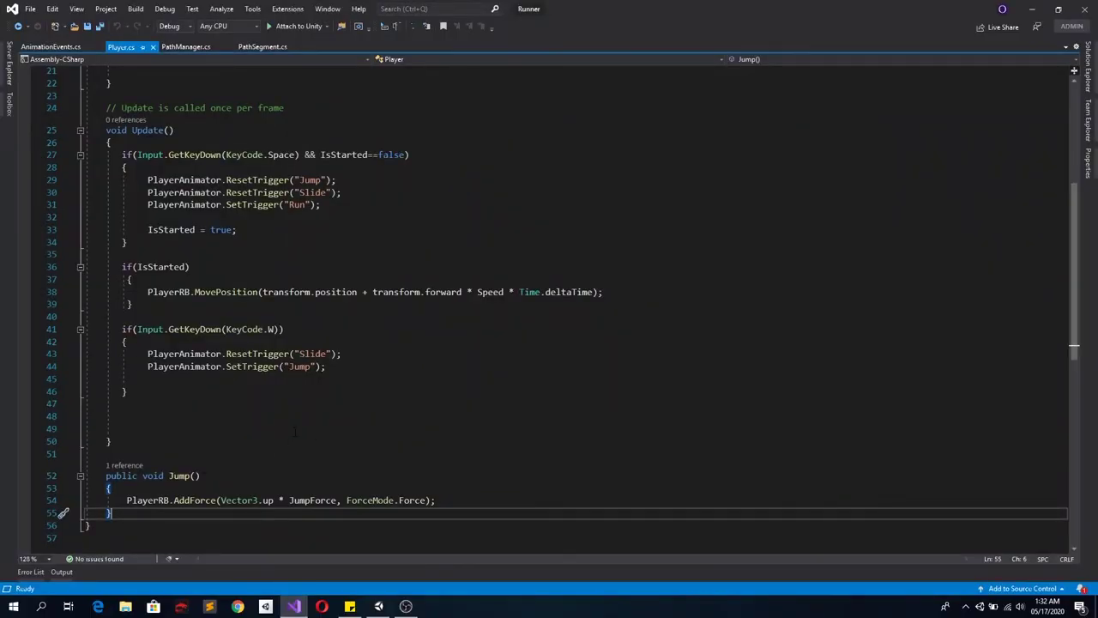
Add an empty if(Input.GetKeyDown(KeyCode.S)) block below the jump check in Update
click(152, 392)
key(Return)
key(Return)
text(if)
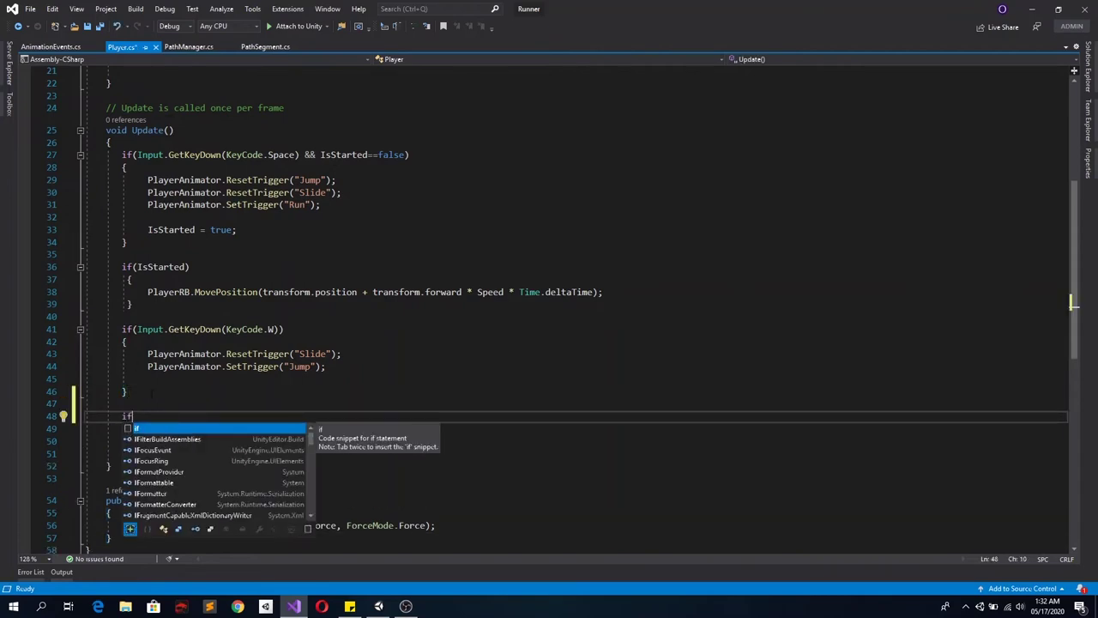
text(()
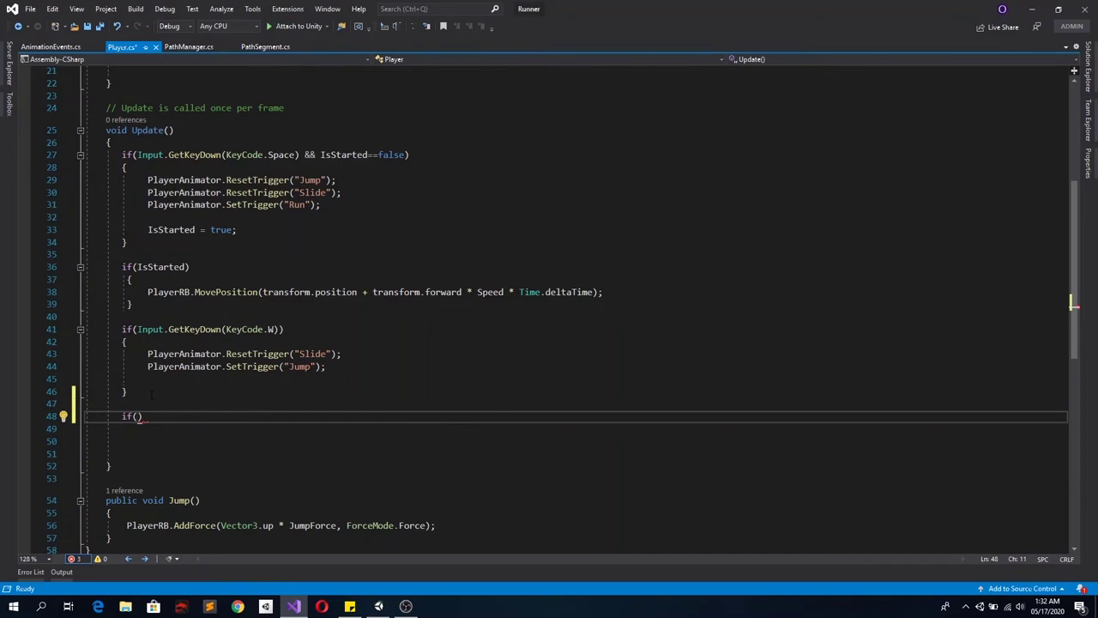
text(input.)
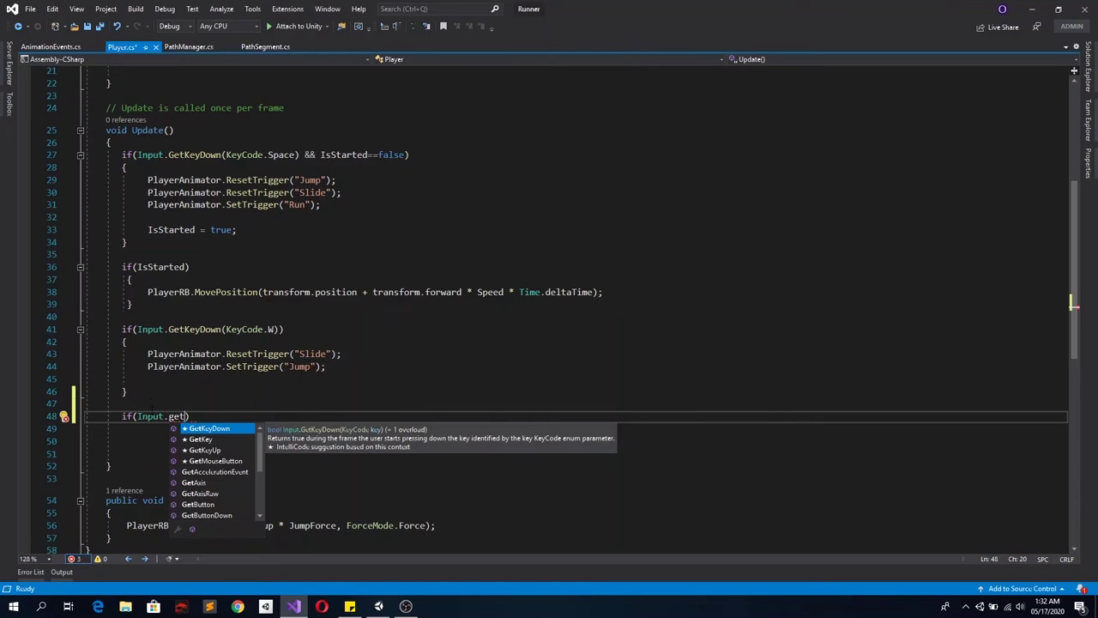
key(Right)
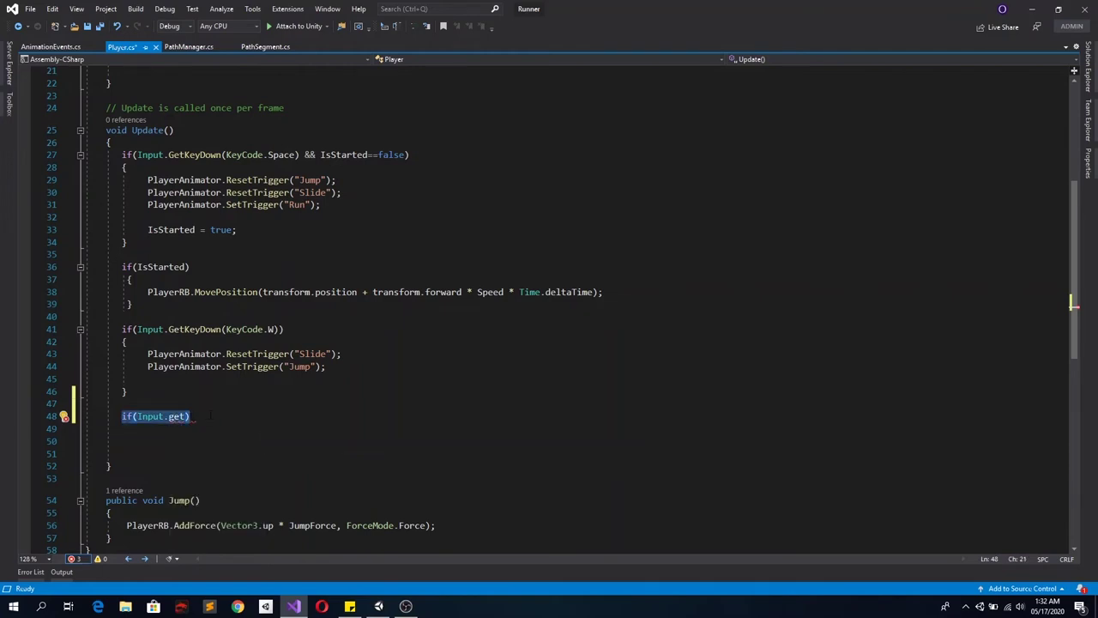
text(if(inp)
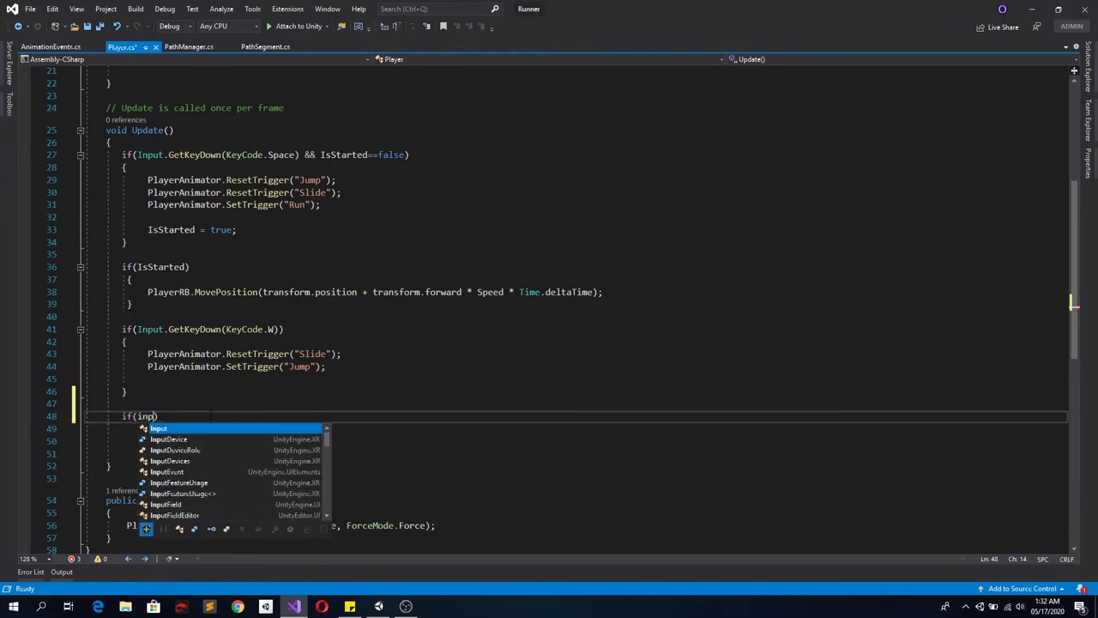
text(.get)
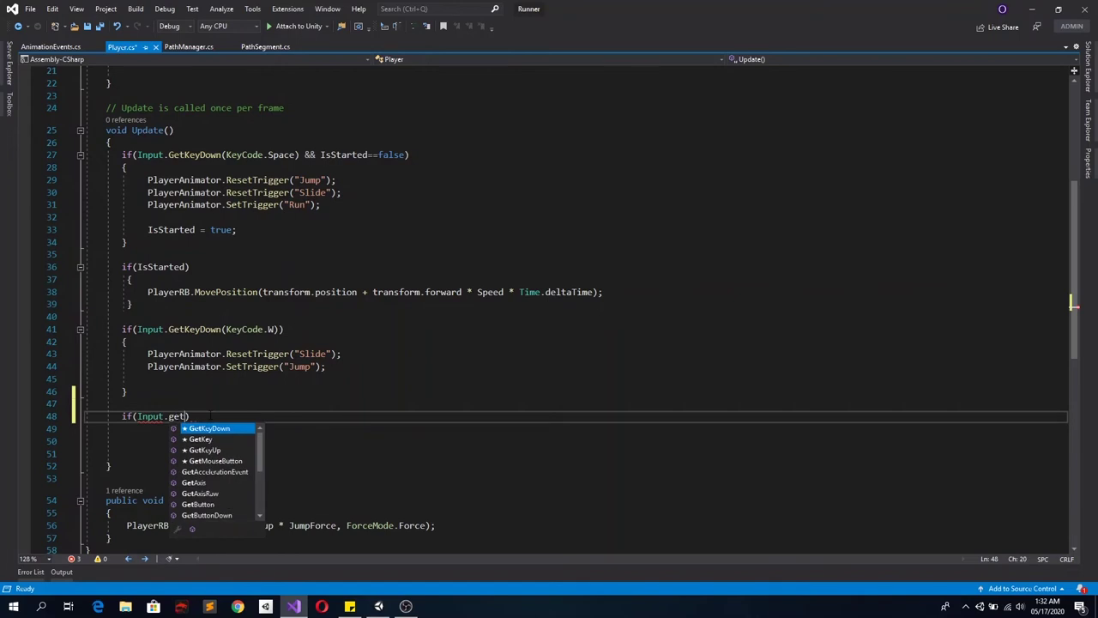
key(Tab)
text(()
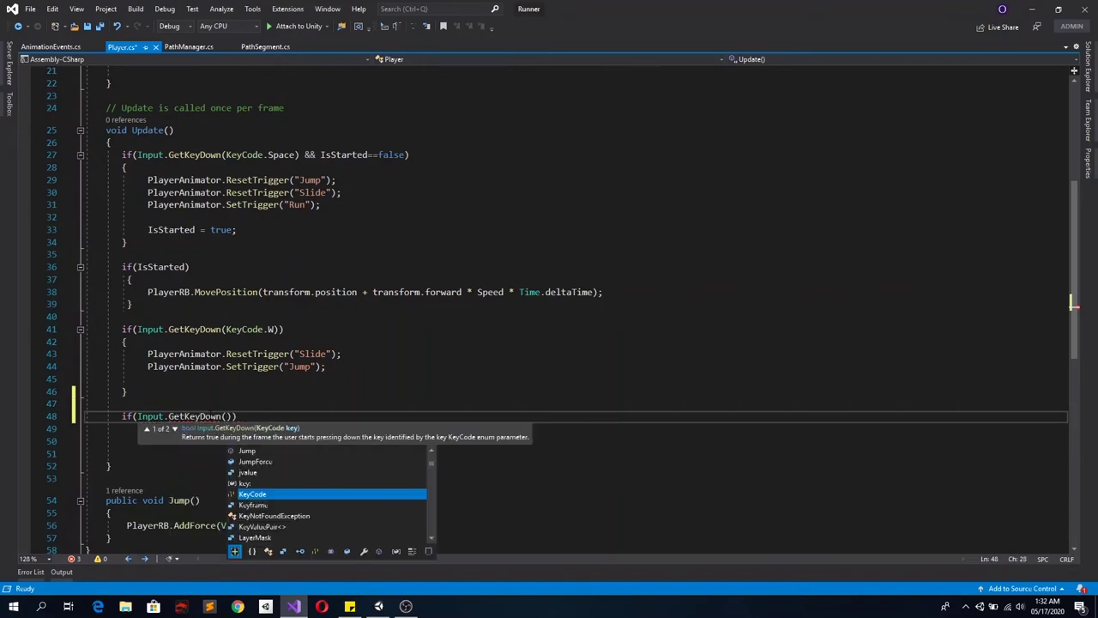
key(Tab)
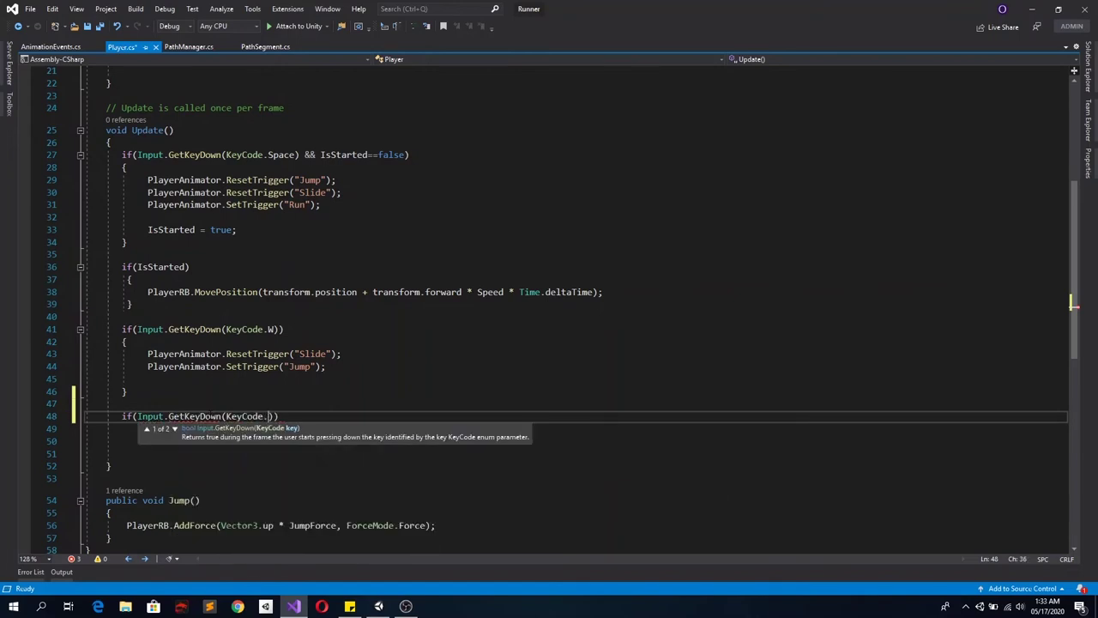
text(.)
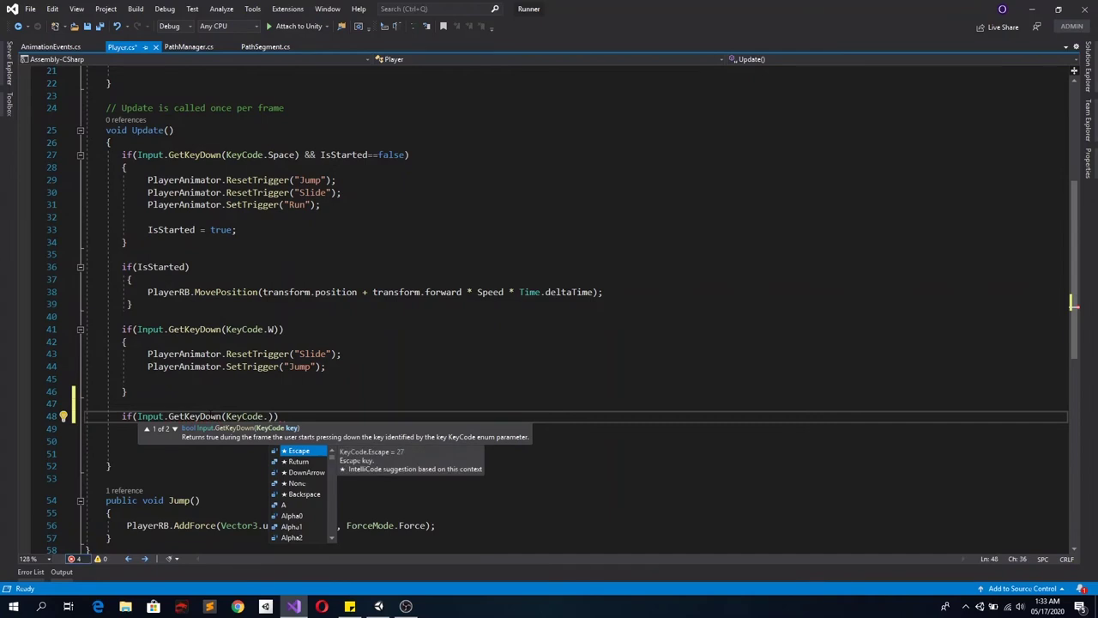
text(s)
key(Tab)
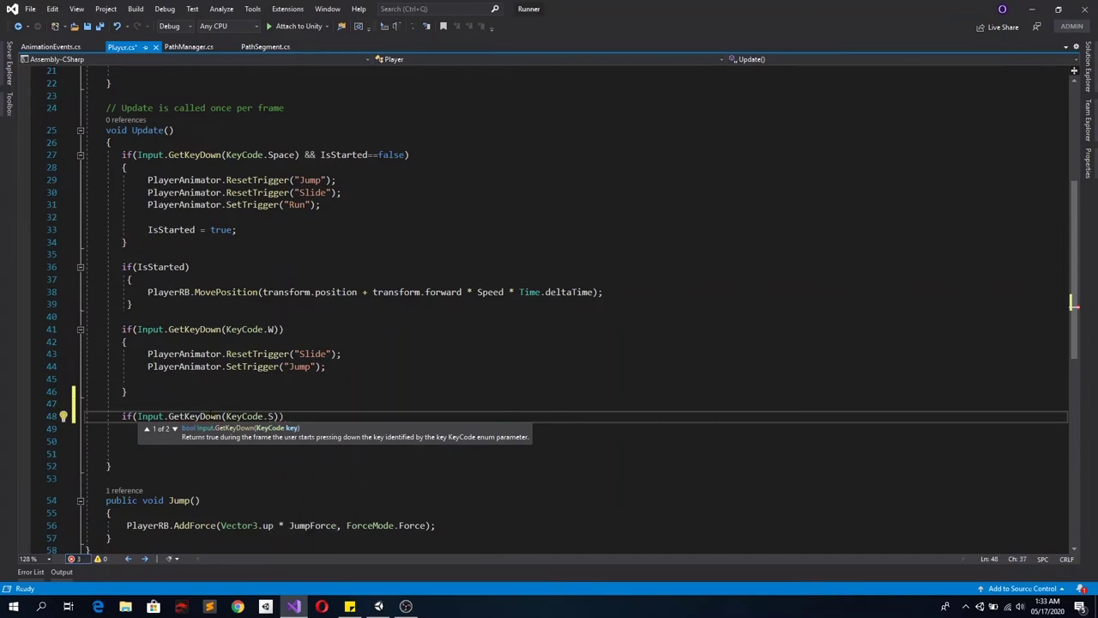
key(End)
key(Return)
text({)
key(Return)
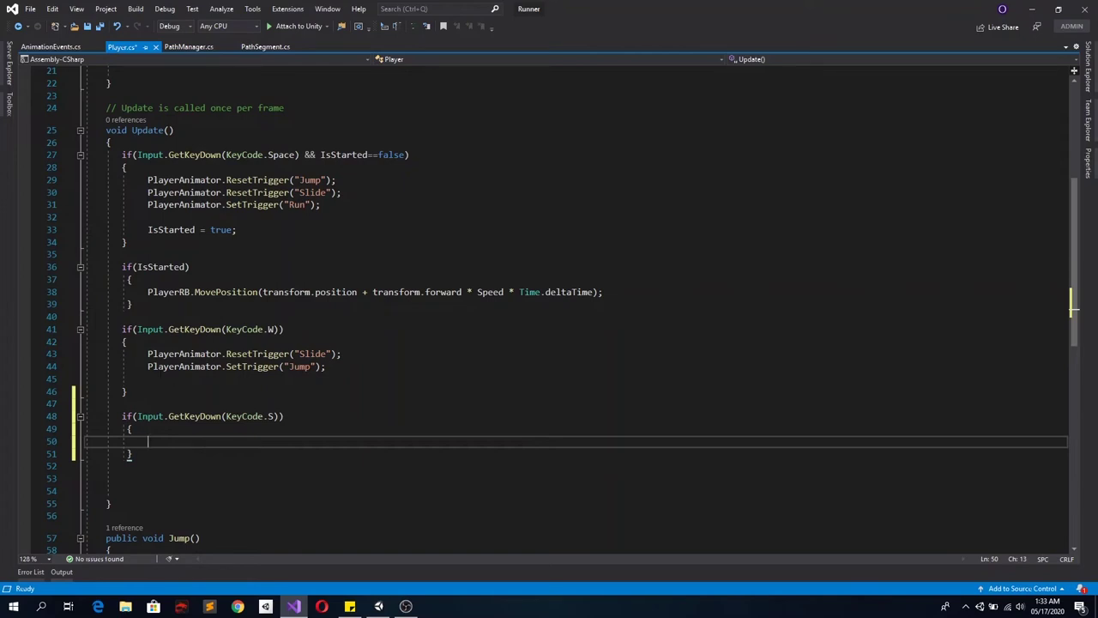
Fill the S block with ResetTrigger("Jump") and SetTrigger("Slide") copied from the jump block
drag(148, 354, 326, 368)
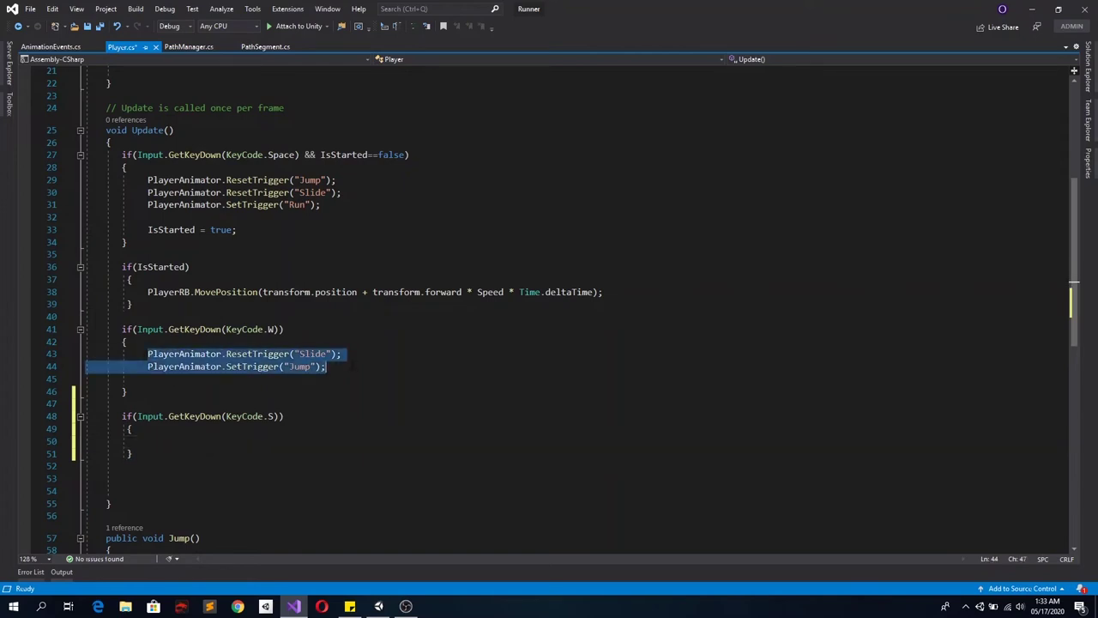
key(ctrl+c)
click(175, 442)
key(ctrl+v)
double_click(312, 441)
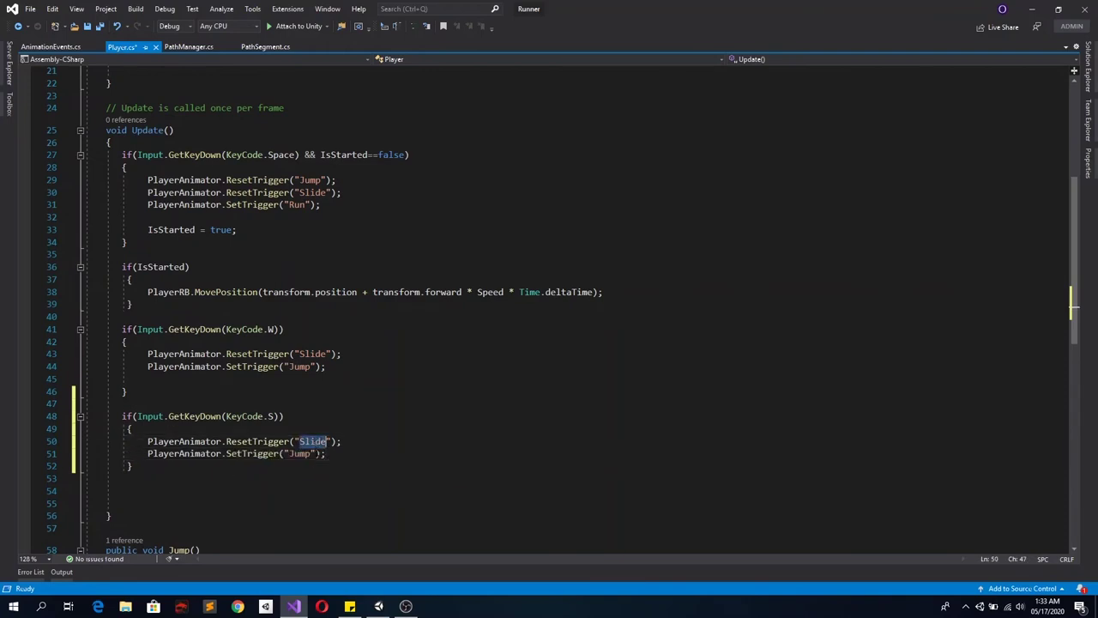
key(ctrl+c)
double_click(299, 452)
key(ctrl+v)
double_click(300, 366)
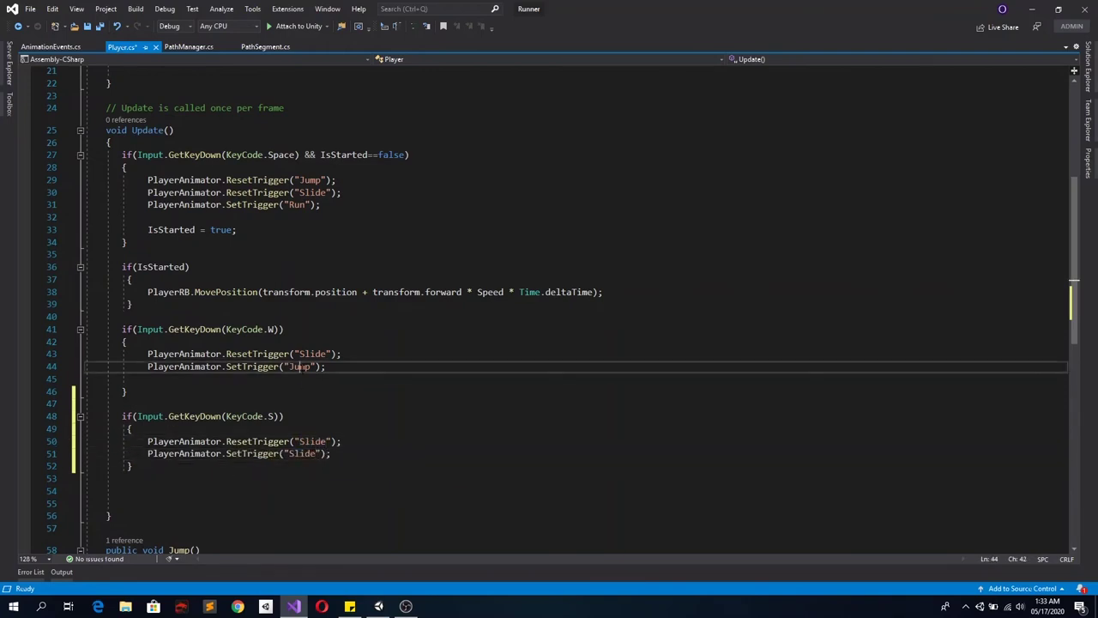
key(ctrl+c)
double_click(312, 441)
key(ctrl+v)
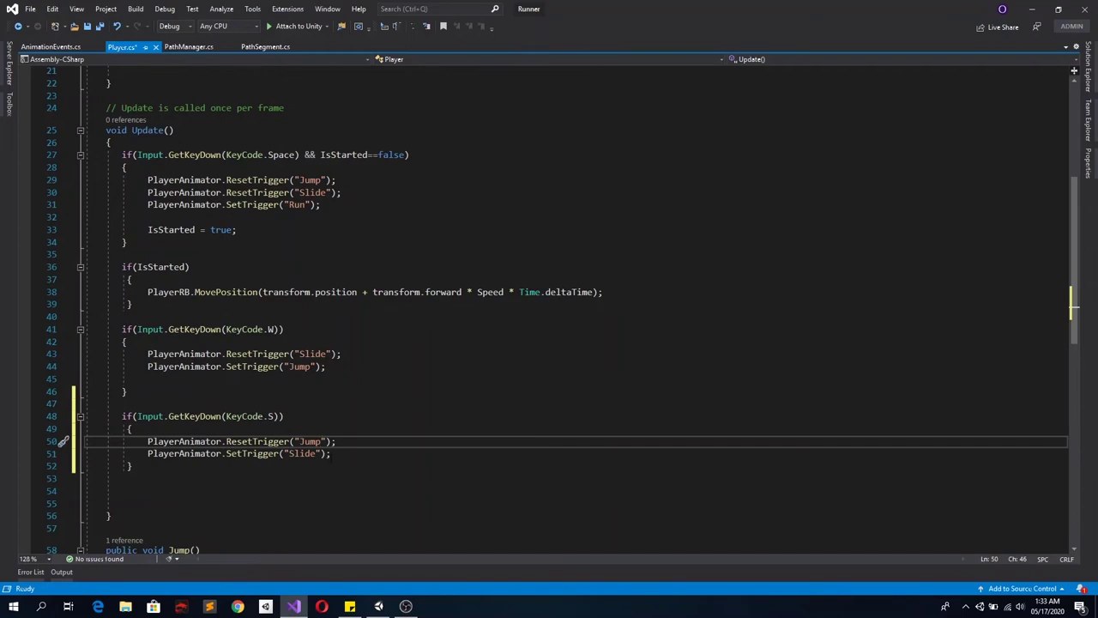
Save Player.cs and switch back to the Unity editor
click(331, 453)
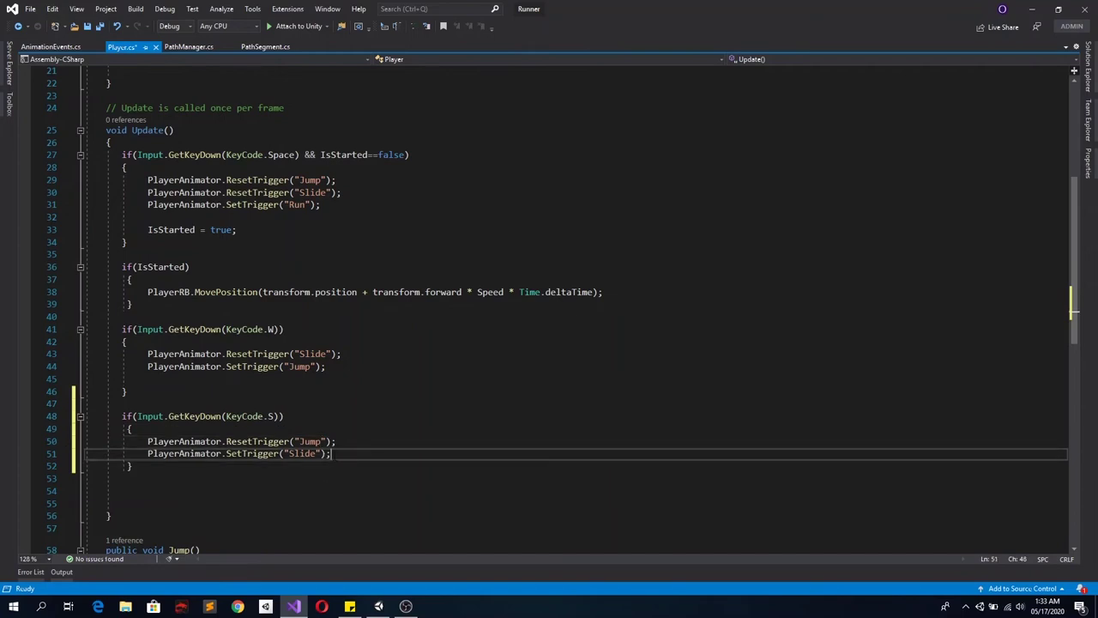
key(ctrl+s)
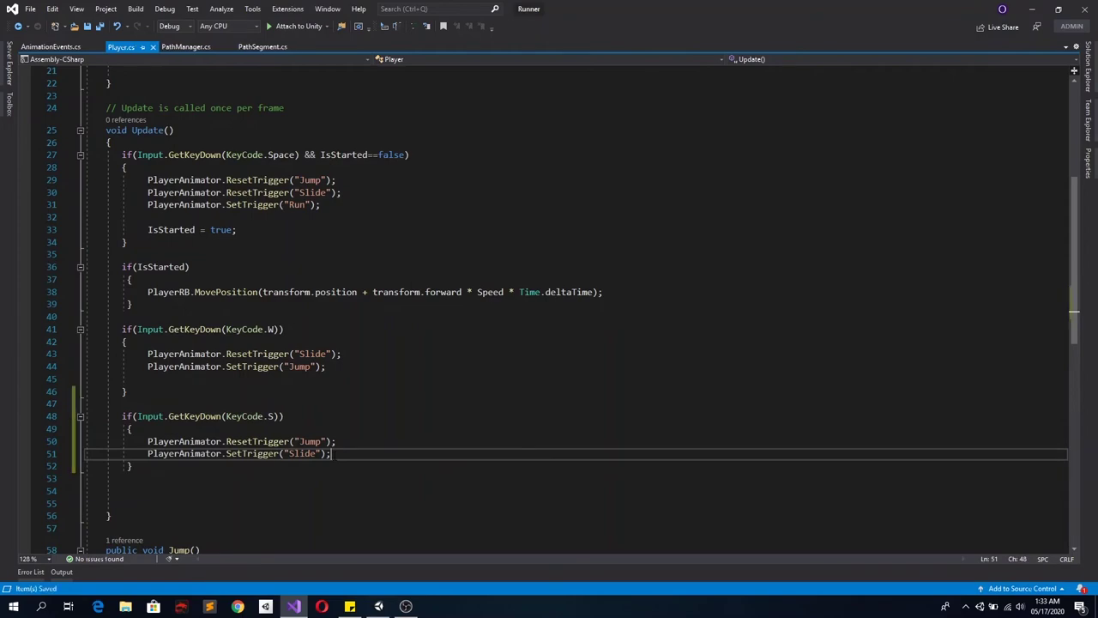
click(379, 606)
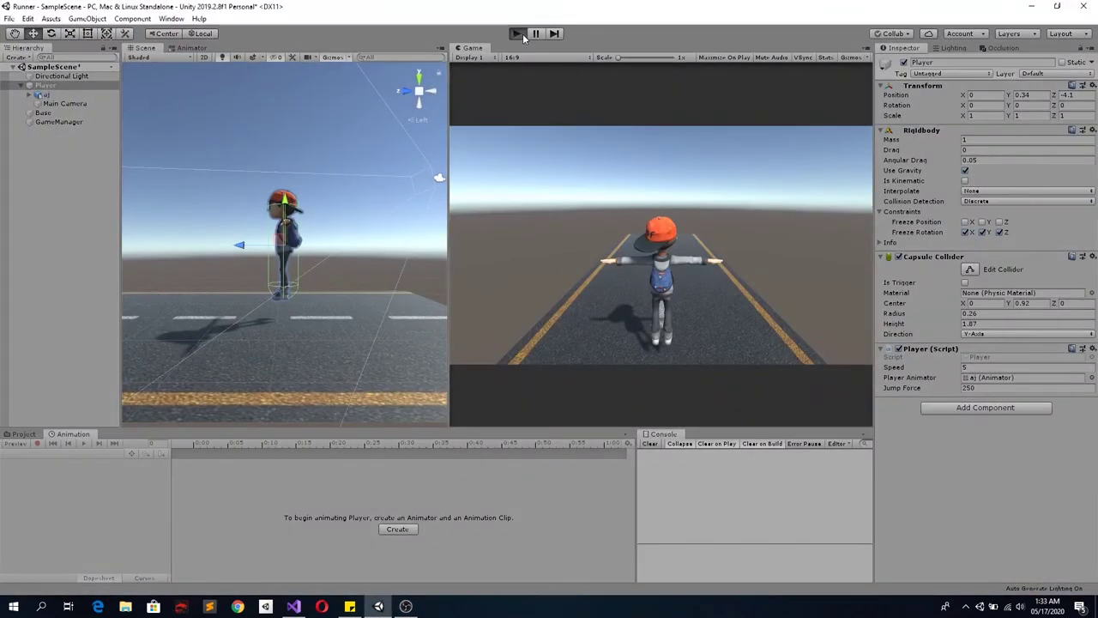
Play the game, test jumping and sliding with Space, then pause it
key(ctrl+p)
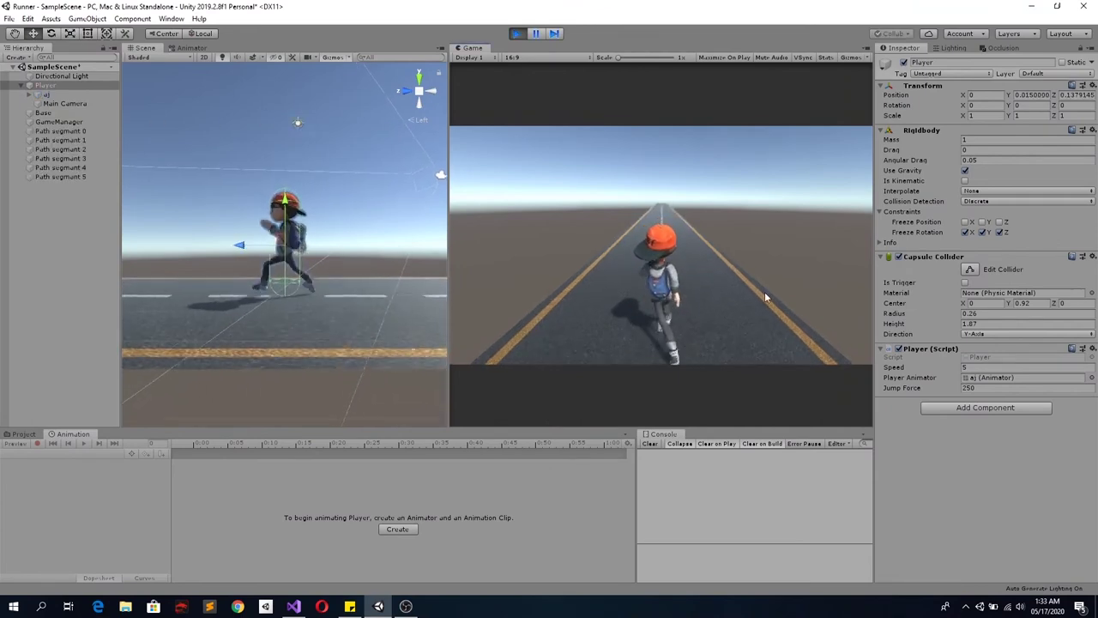
key(space)
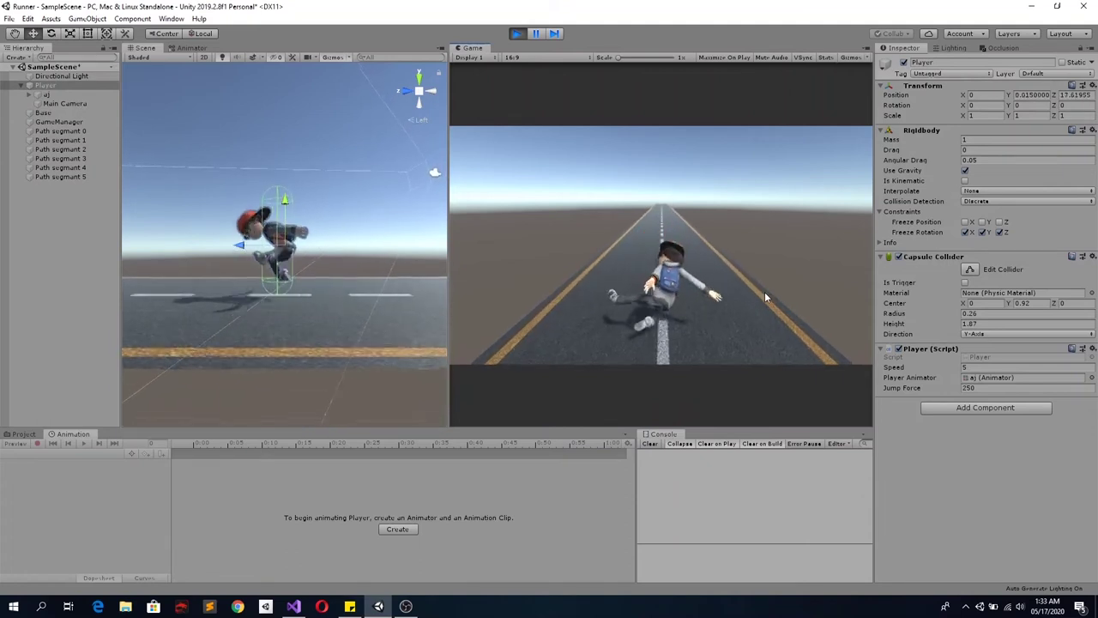
key(space)
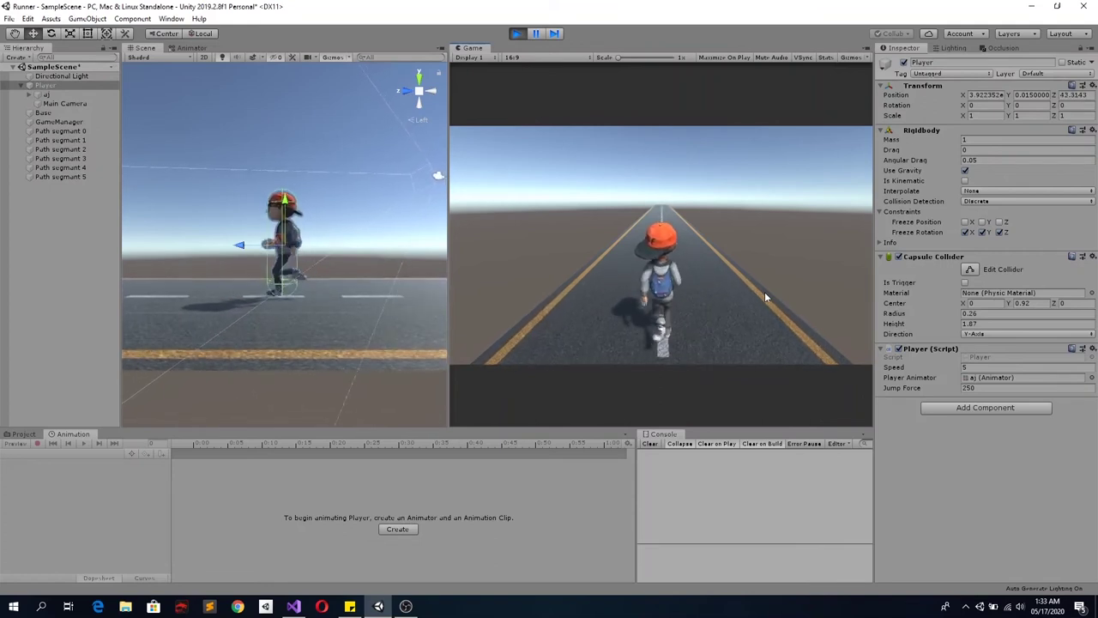
key(space)
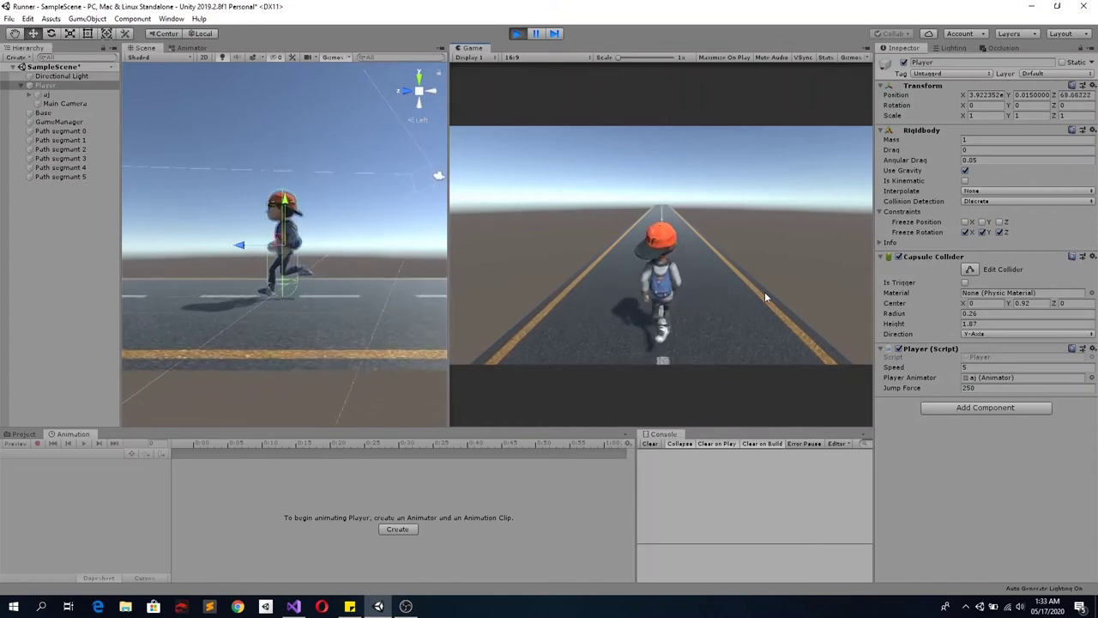
click(534, 33)
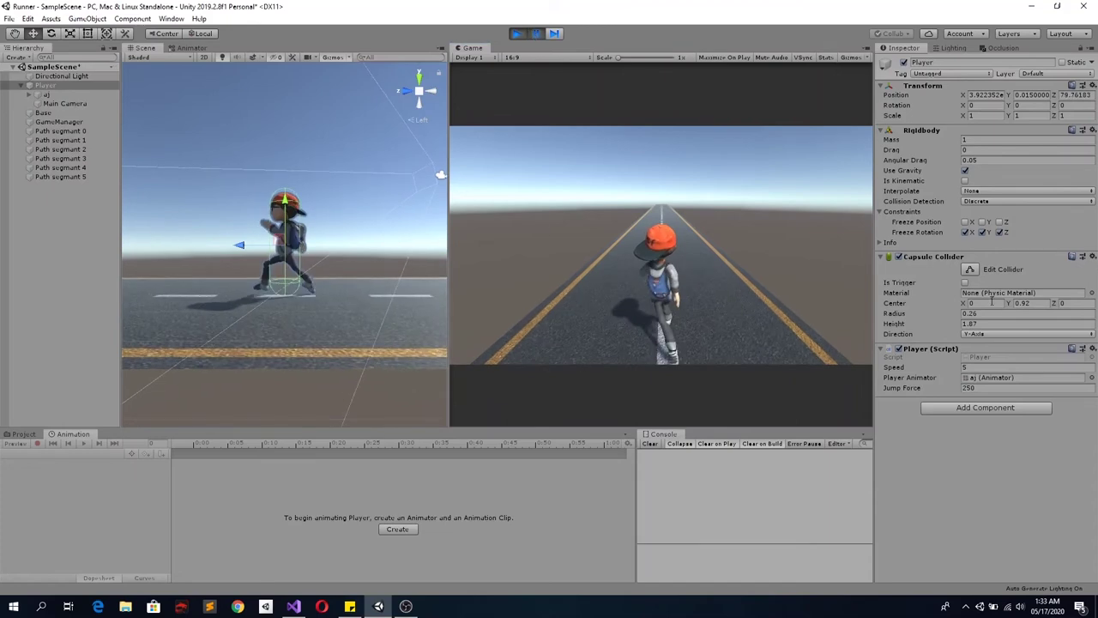
Try Capsule Collider Height values 1.66, 1.87, 0.5 and 1.8 on the paused Player
drag(954, 325, 934, 326)
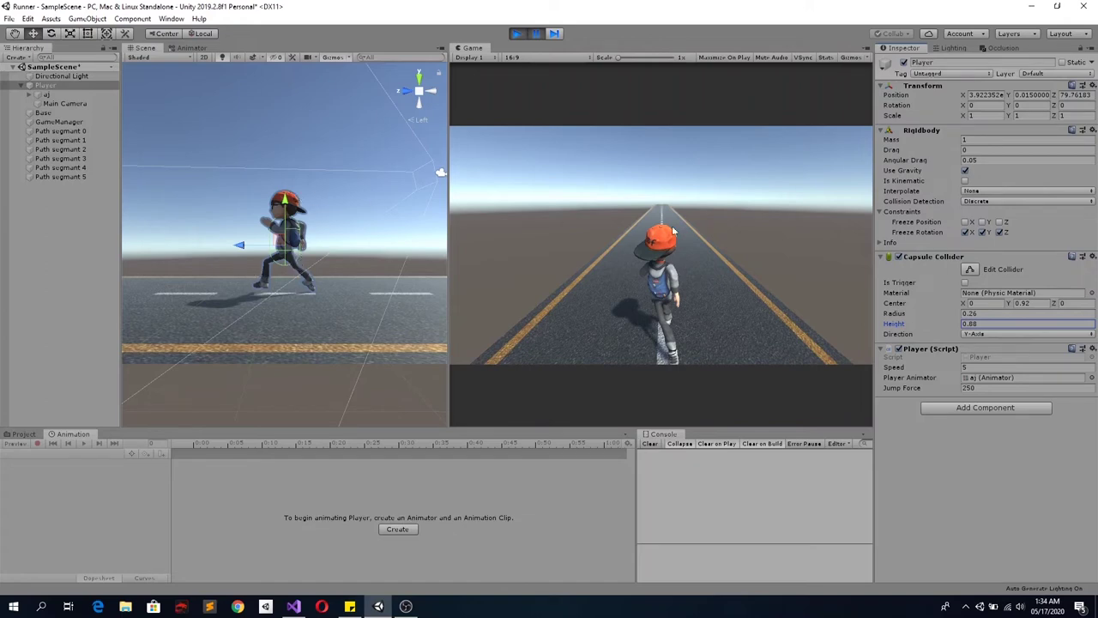
text(1.87)
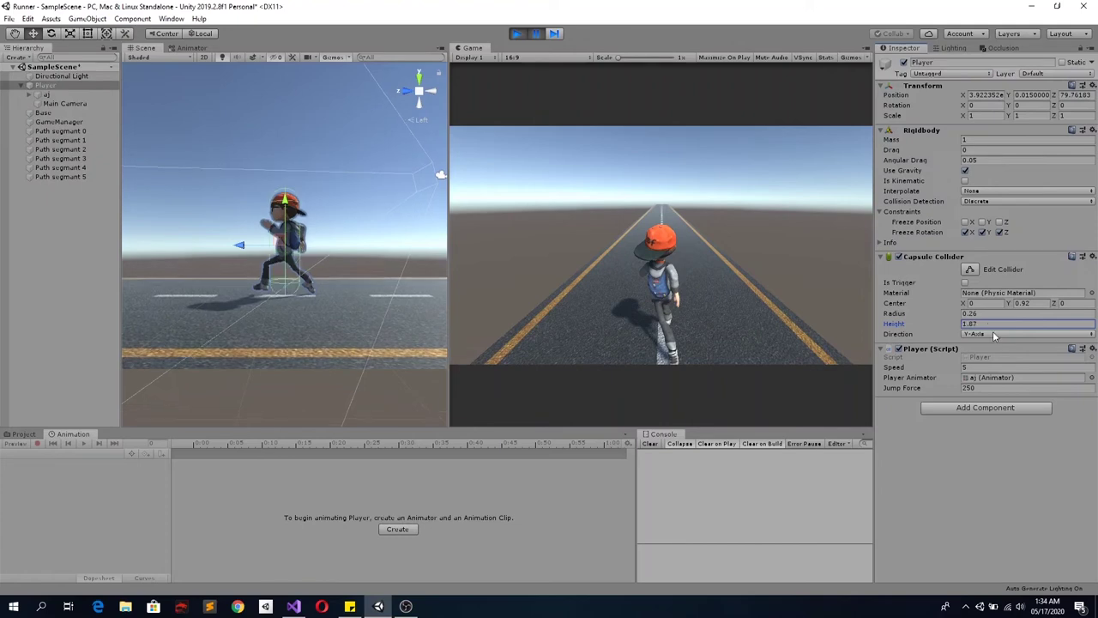
key(Return)
click(983, 323)
key(BackSpace)
key(BackSpace)
key(BackSpace)
text(0.5)
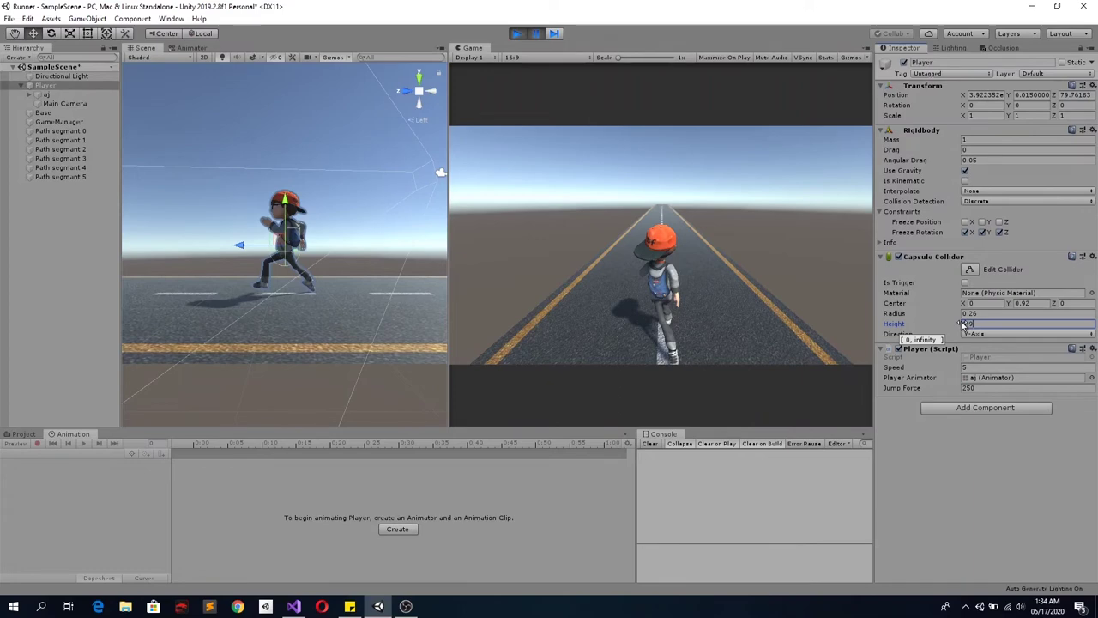
key(BackSpace)
key(BackSpace)
key(BackSpace)
text(1.8)
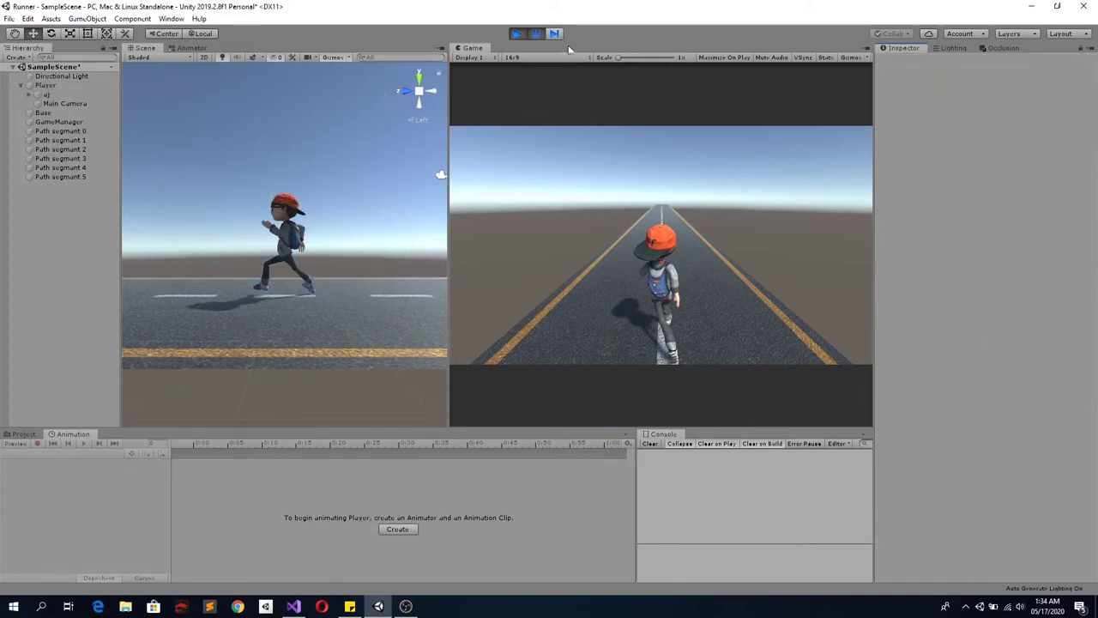
Stop the game, frame the Player, and bring Player.cs back to the front
click(519, 34)
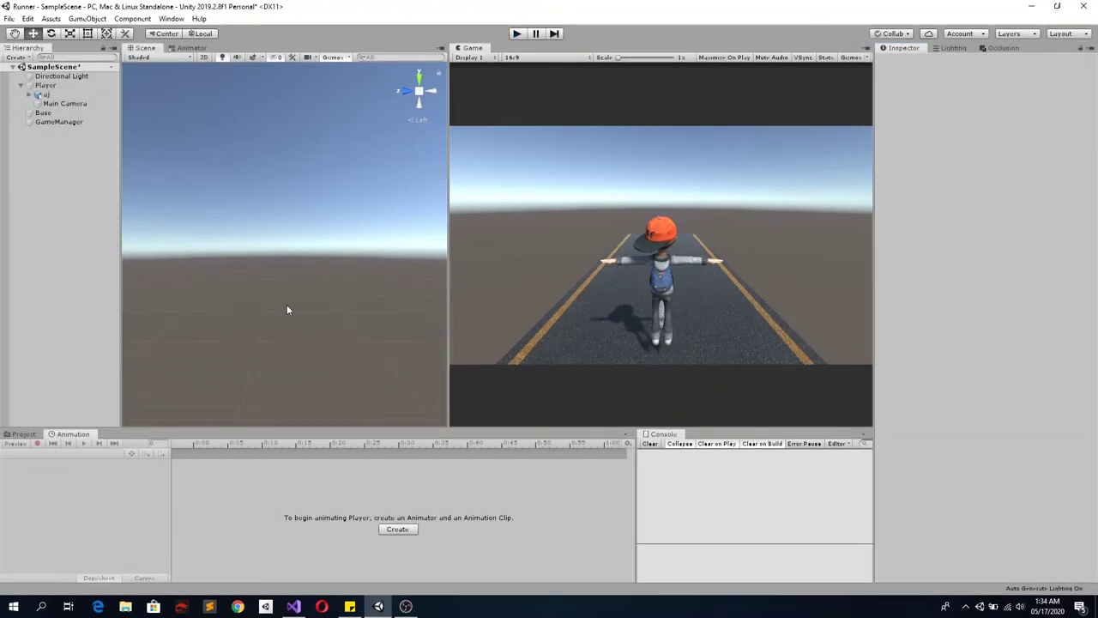
double_click(45, 84)
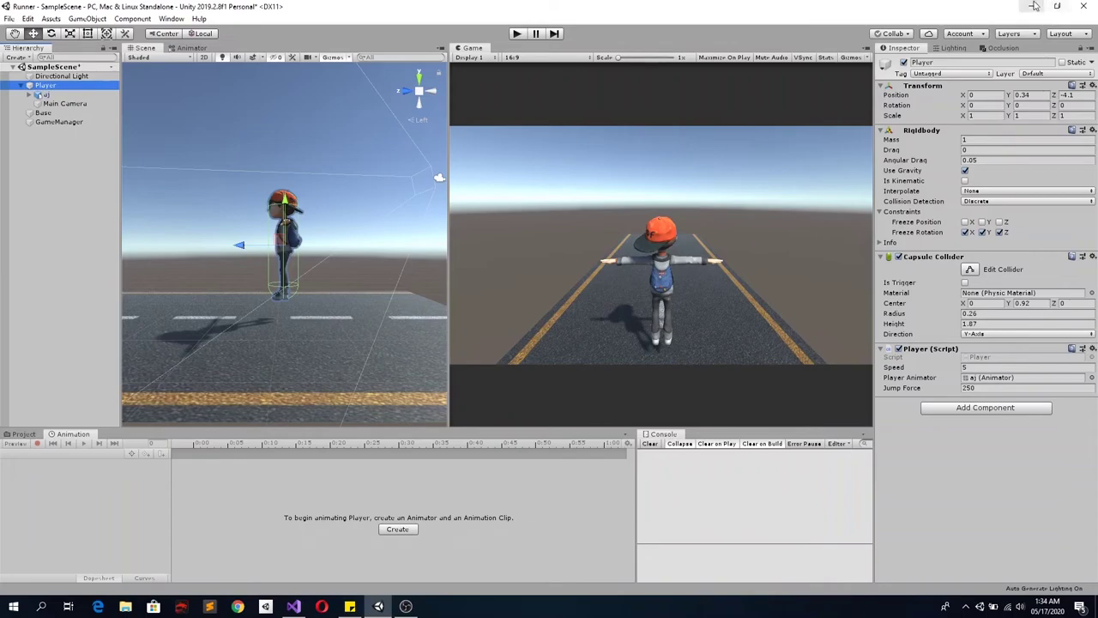
click(293, 606)
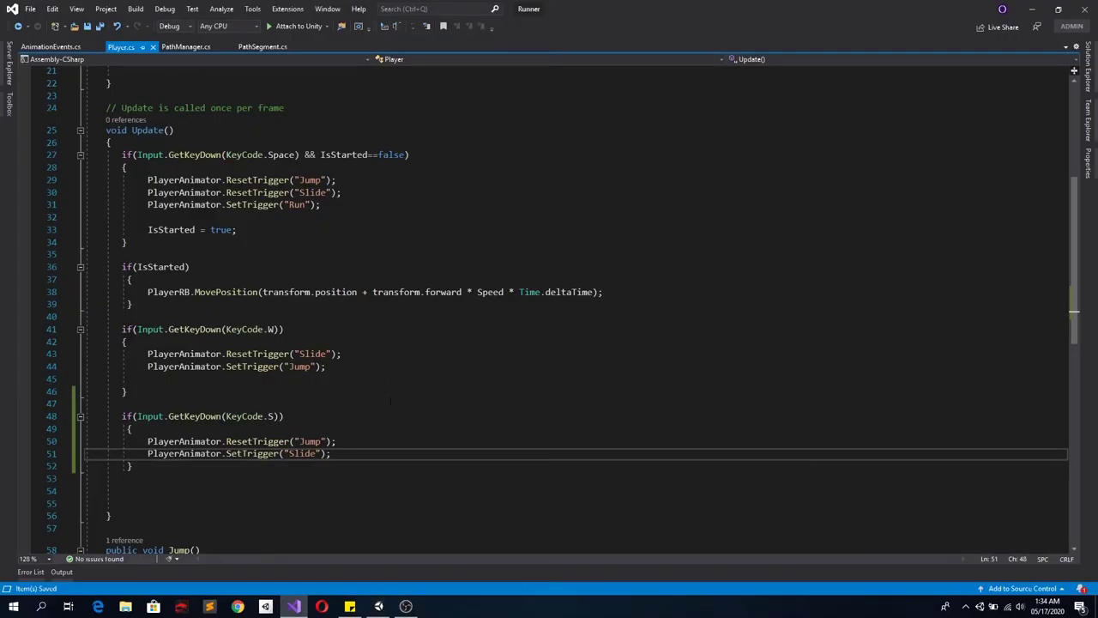
Declare 'CapsuleCollider PlayerCollider;' on a new line below 'Rigidbody PlayerRB;'
scroll(379, 438, up, 7)
click(171, 217)
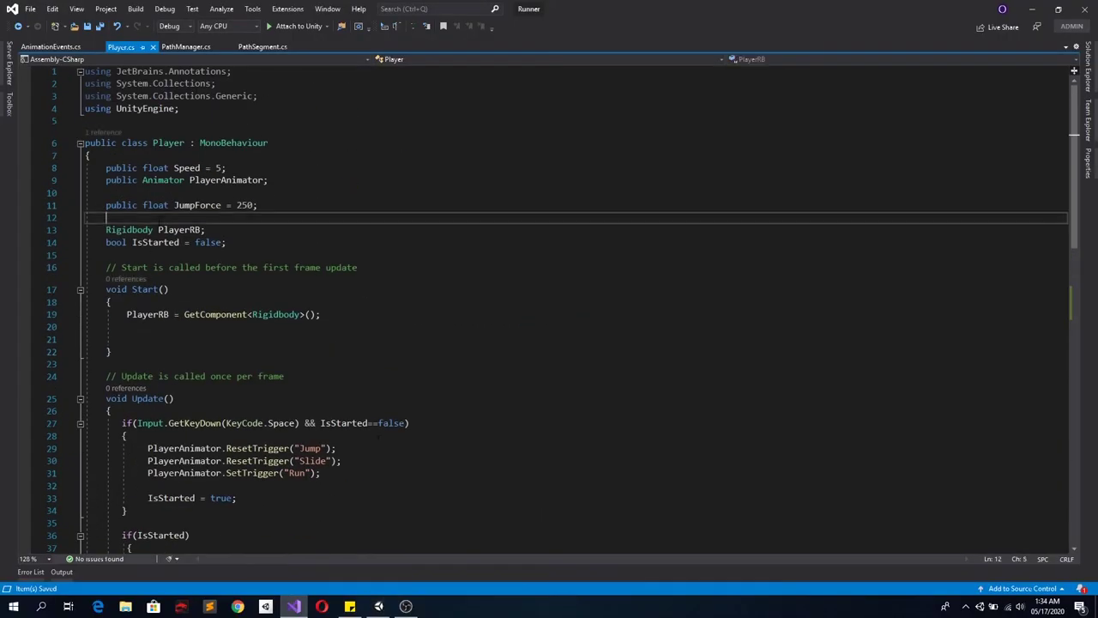
click(232, 230)
key(Return)
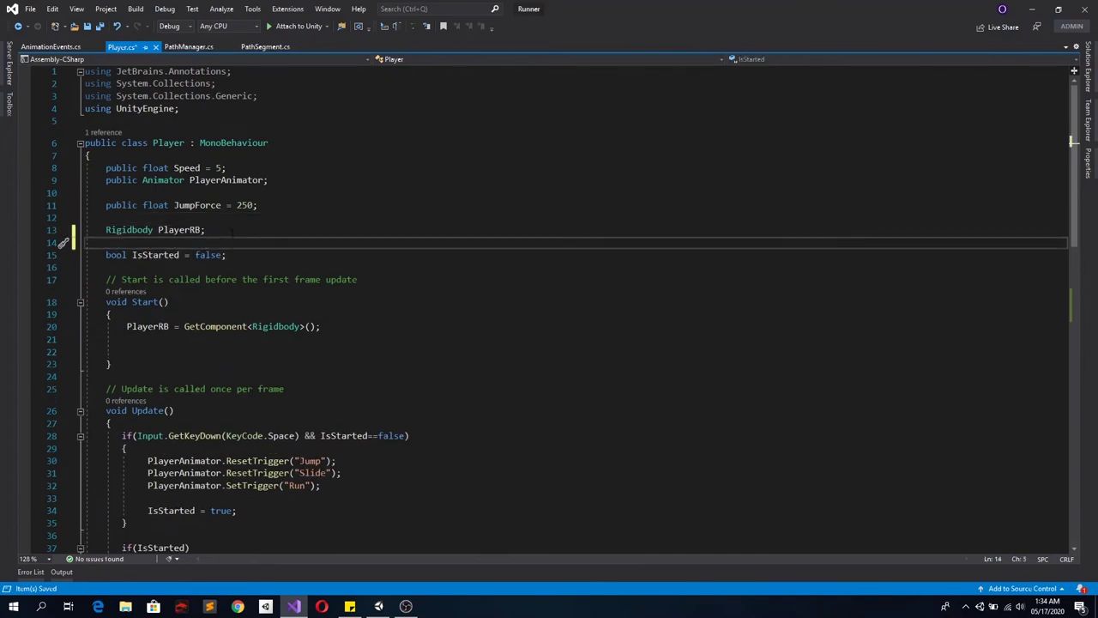
text(capsu)
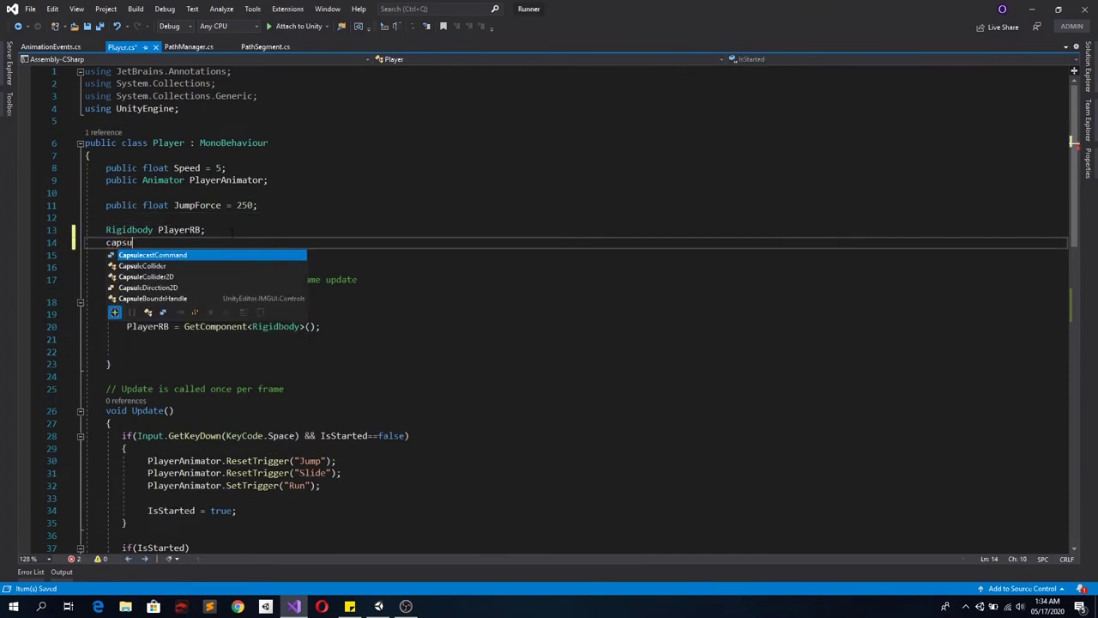
text(l)
key(Tab)
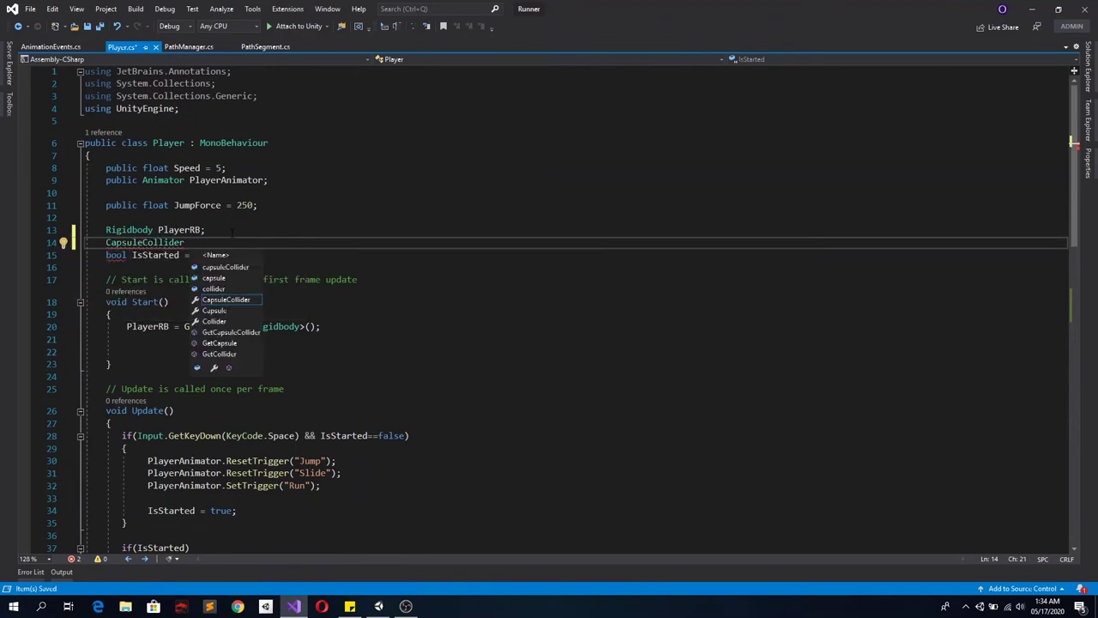
text(PlayerCollider)
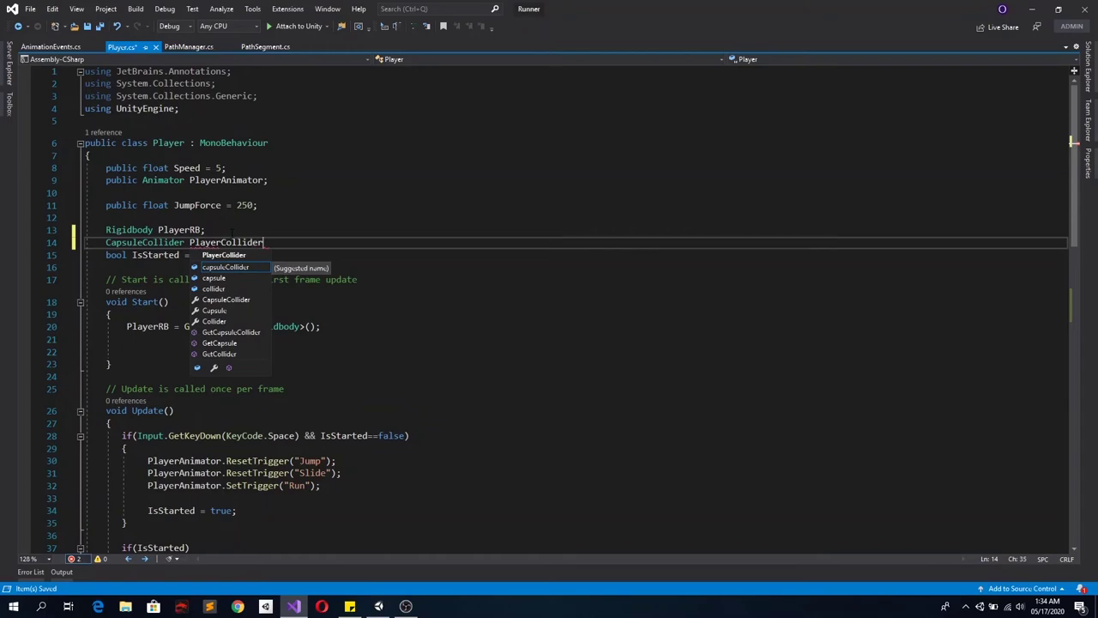
text(;)
key(Return)
click(227, 242)
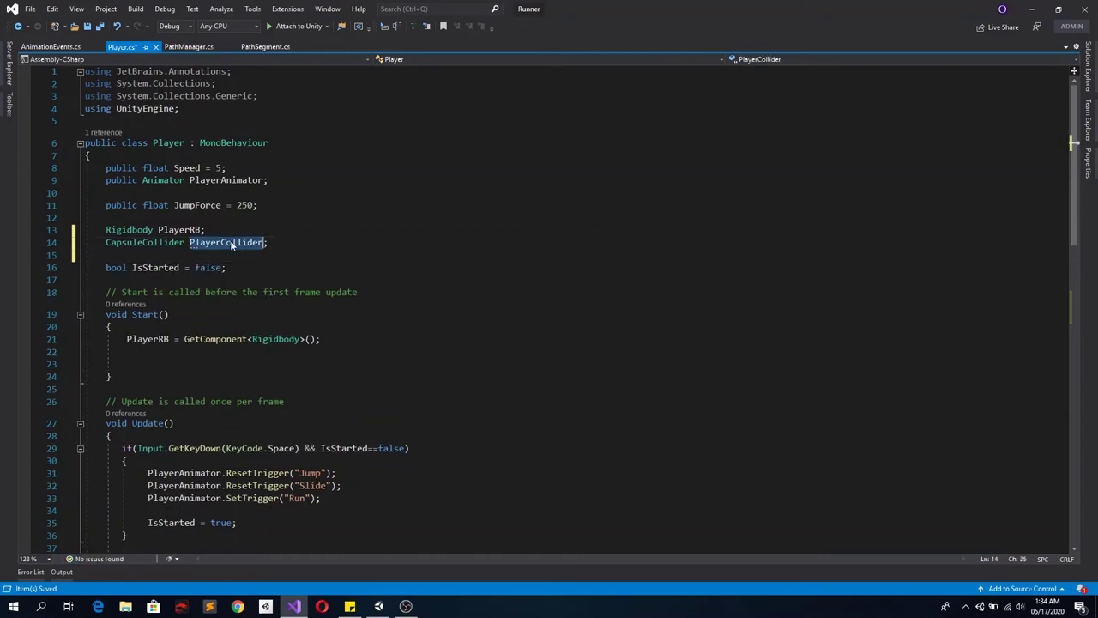
Scroll down to the end of the Jump() method in Player.cs
click(339, 267)
scroll(360, 343, down, 6)
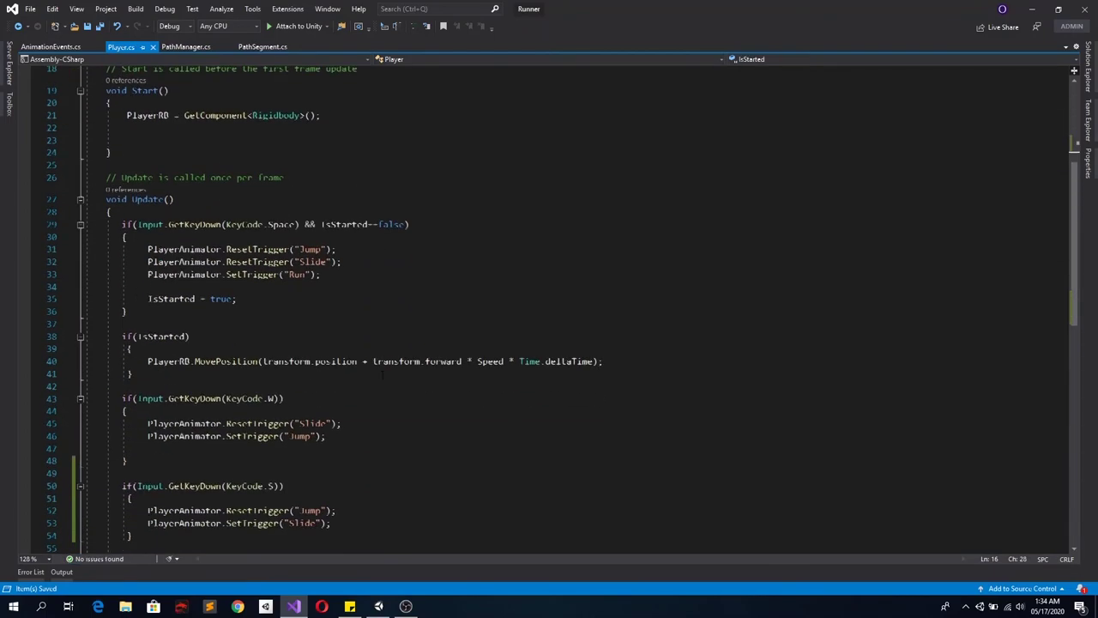
scroll(376, 385, down, 2)
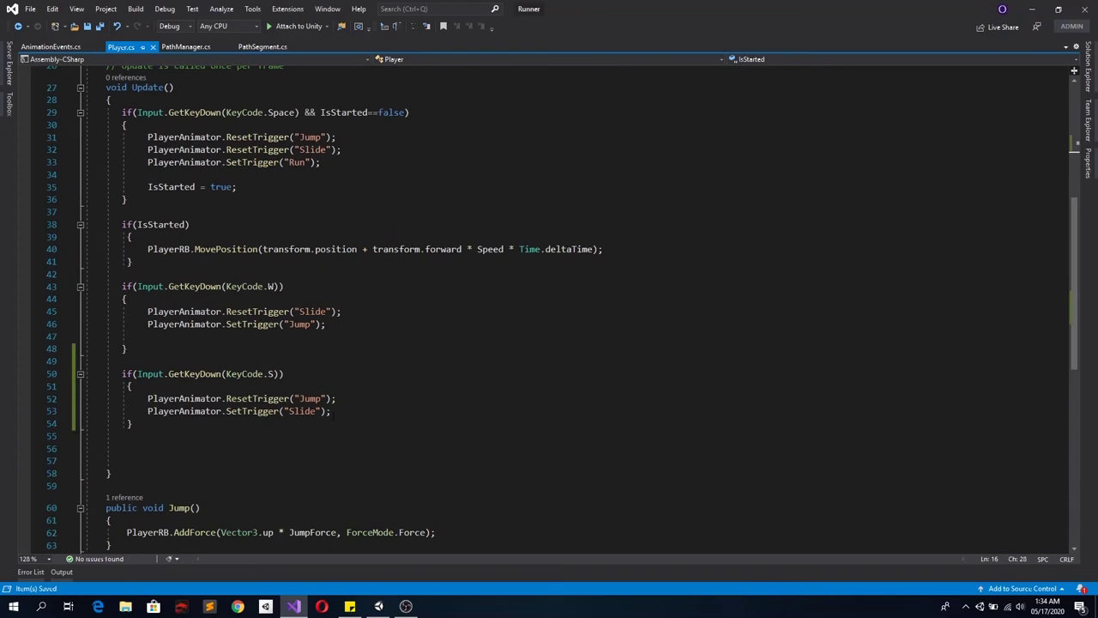
scroll(331, 416, down, 4)
click(113, 395)
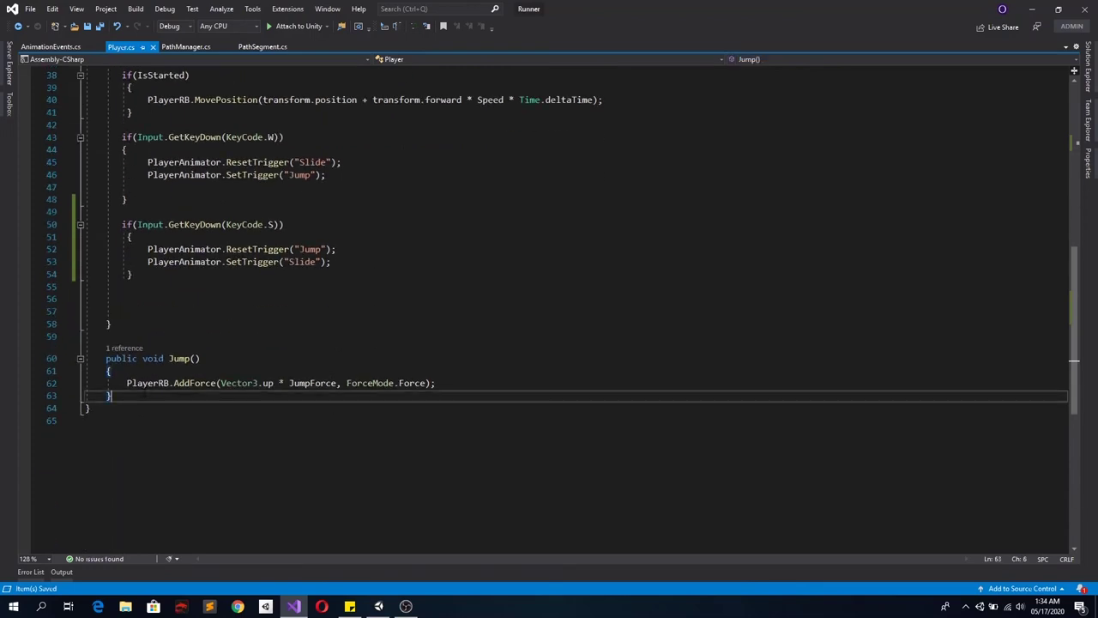
Add an empty 'public void SlideStart()' method below Jump()
key(Return)
key(Return)
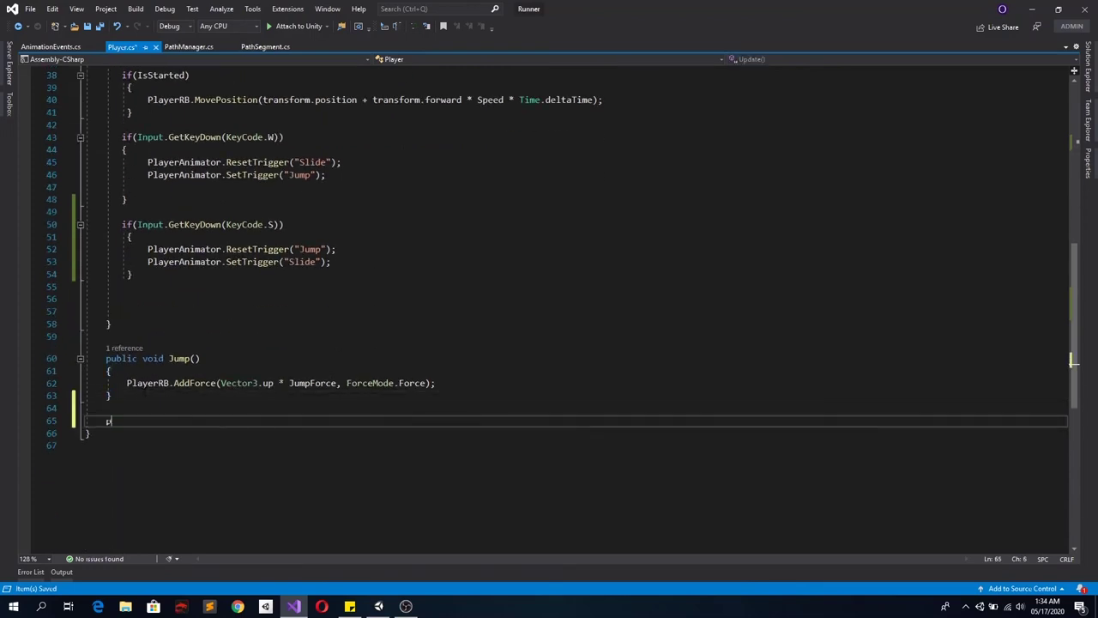
text(public void Slide())
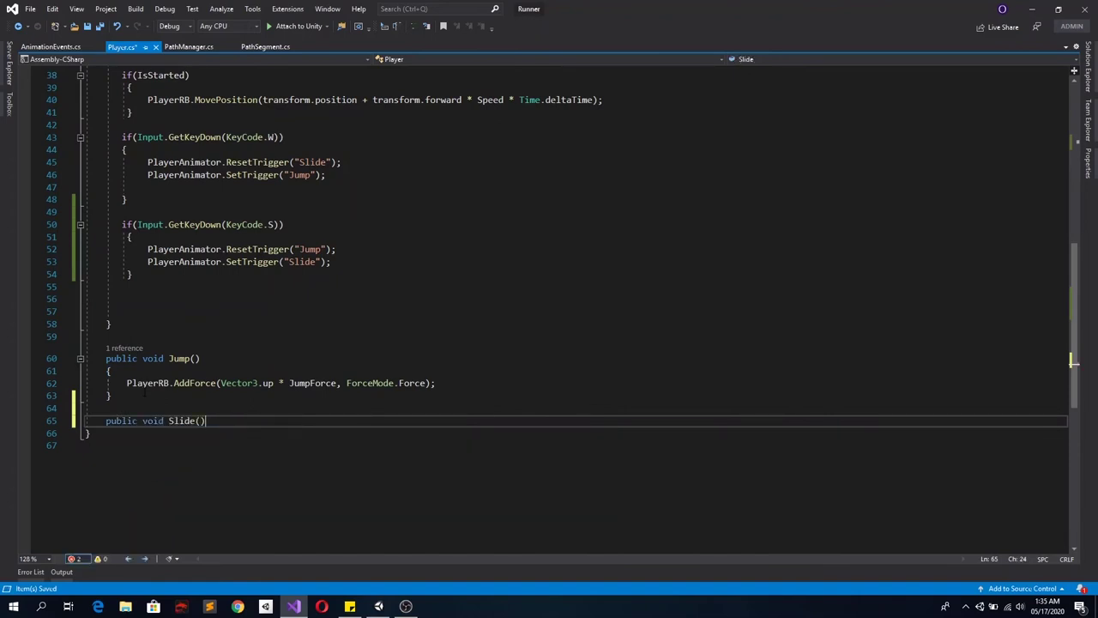
key(Return)
text({)
key(Return)
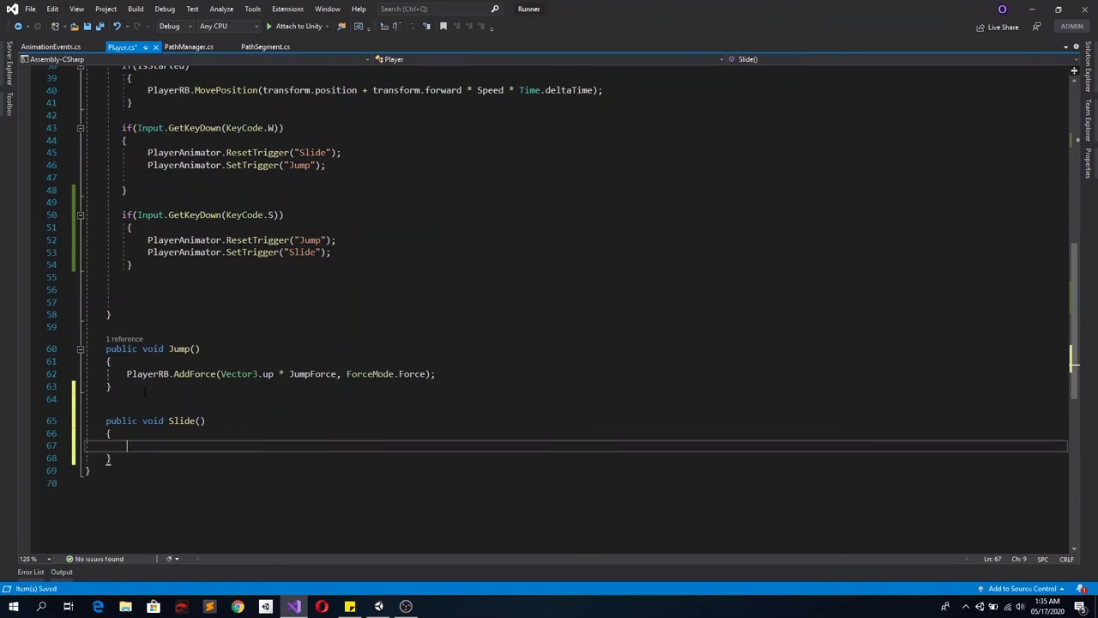
click(196, 420)
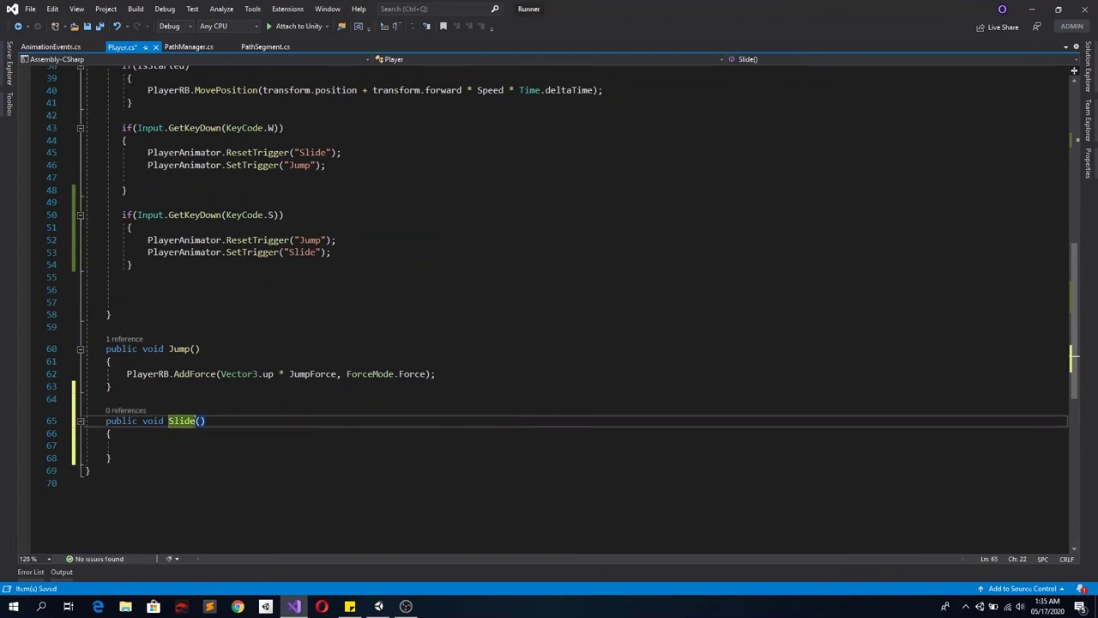
text(Start)
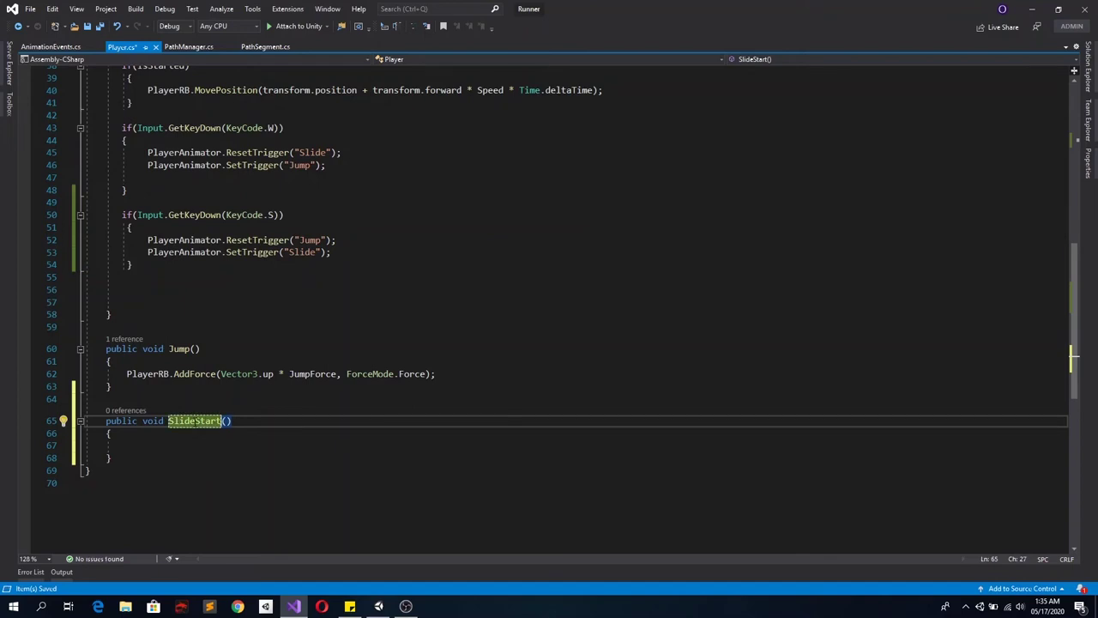
Scroll back up through Player.cs and switch to the Unity editor
scroll(194, 422, up, 4)
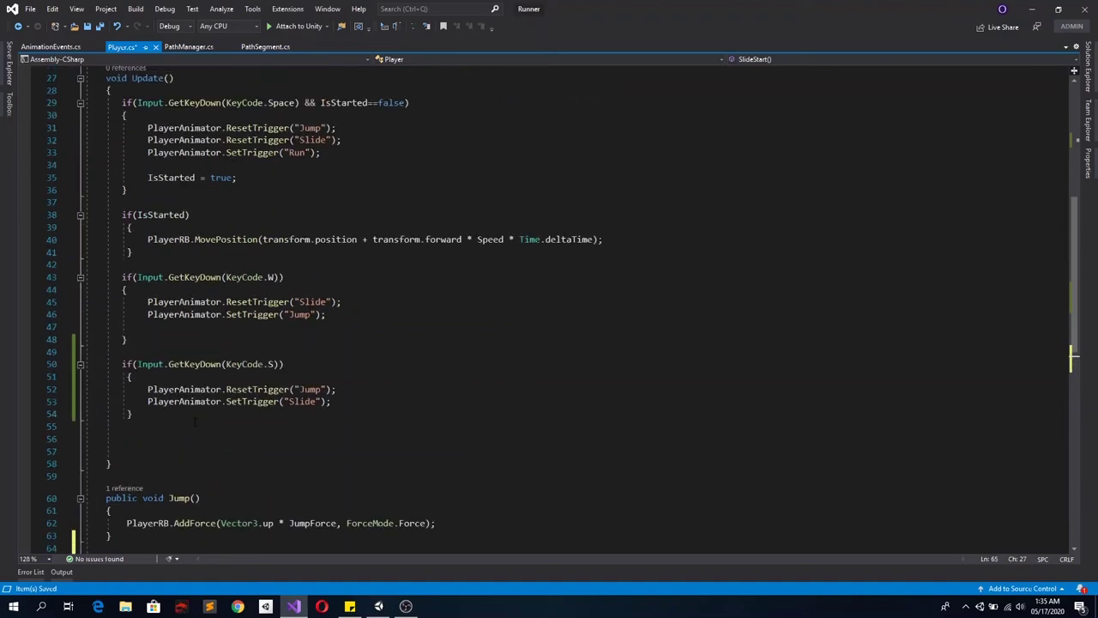
scroll(195, 421, up, 5)
scroll(195, 421, up, 3)
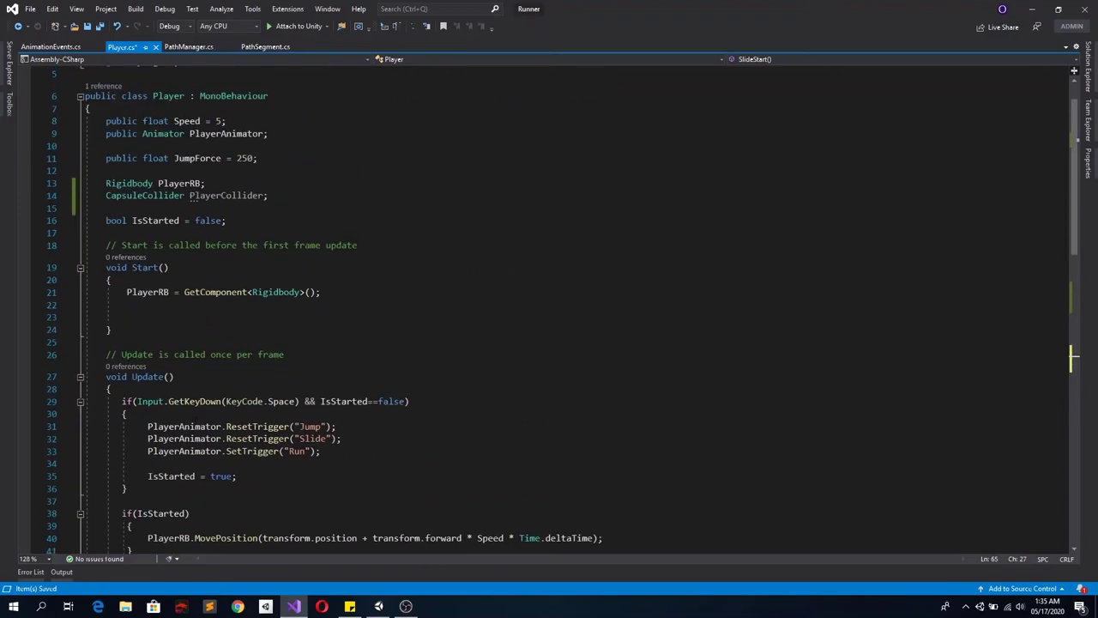
click(378, 605)
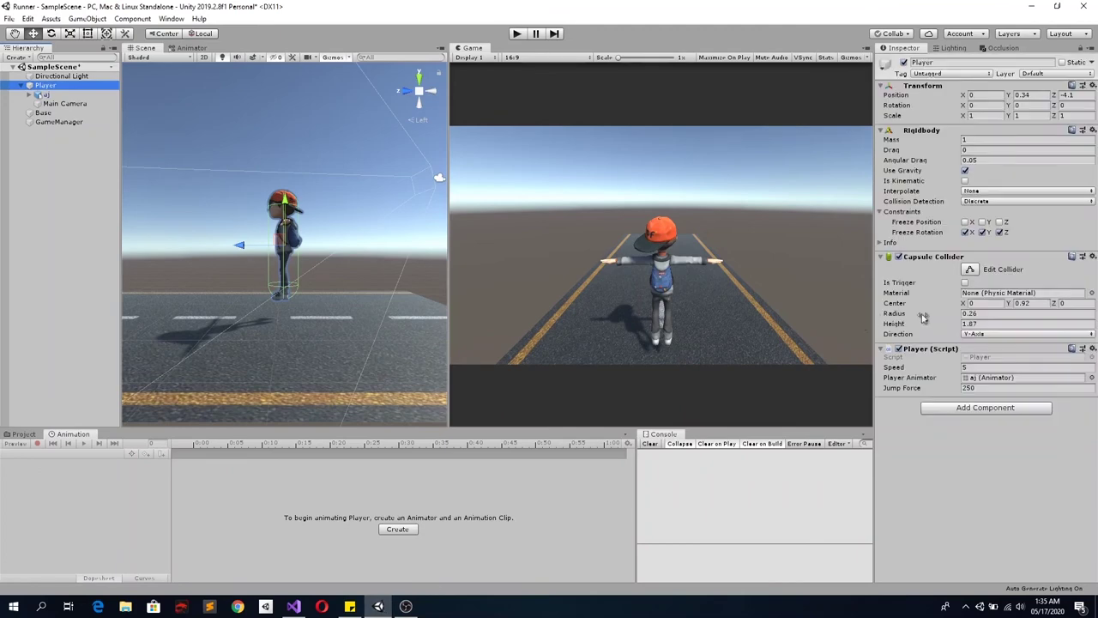
Enter 0.8 as the Player's Capsule Collider Height, then minimize Unity
mouse_move(385, 608)
click(978, 323)
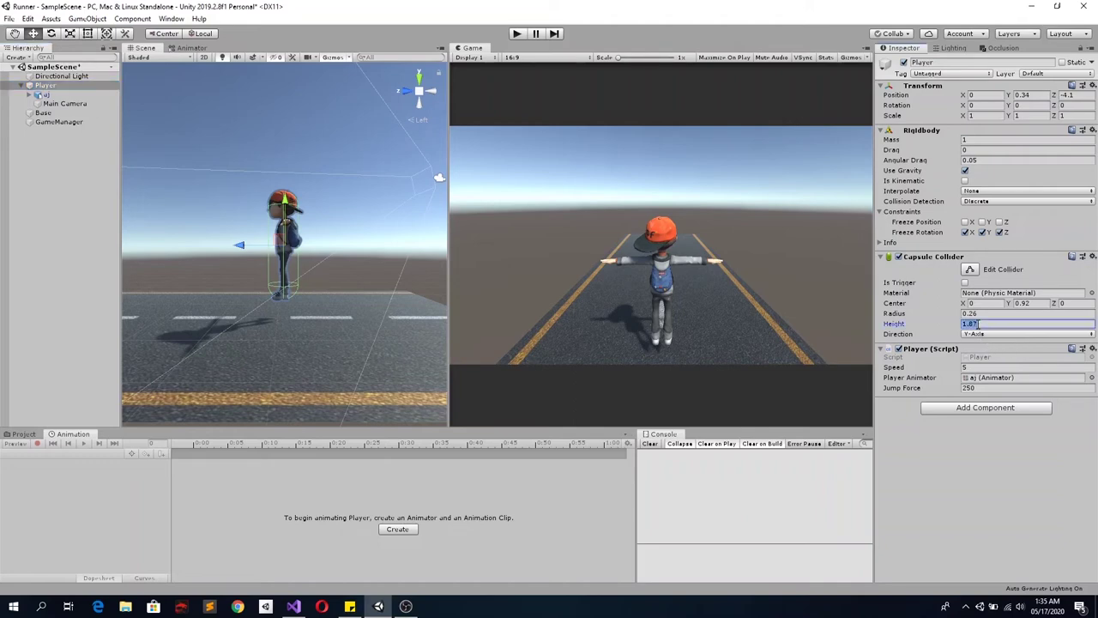
text(0)
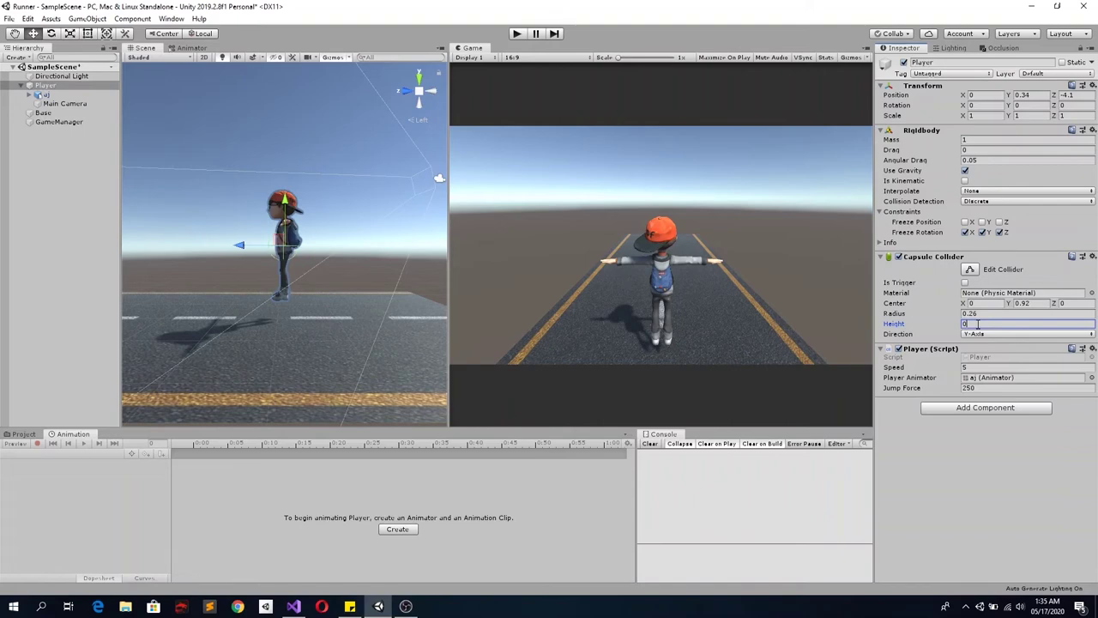
text(.8)
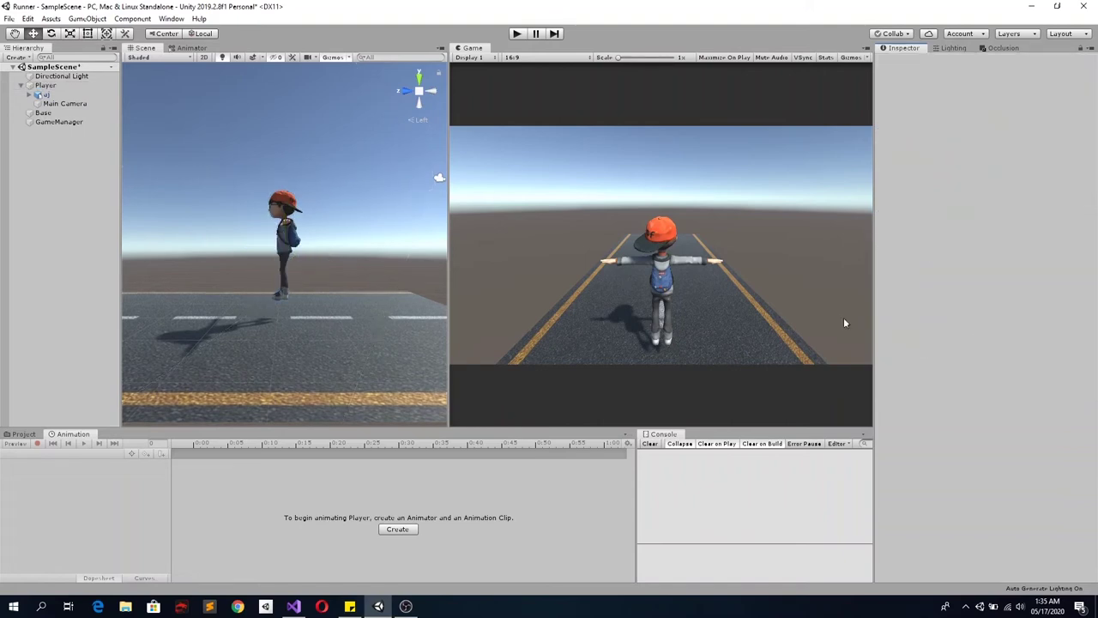
click(1029, 8)
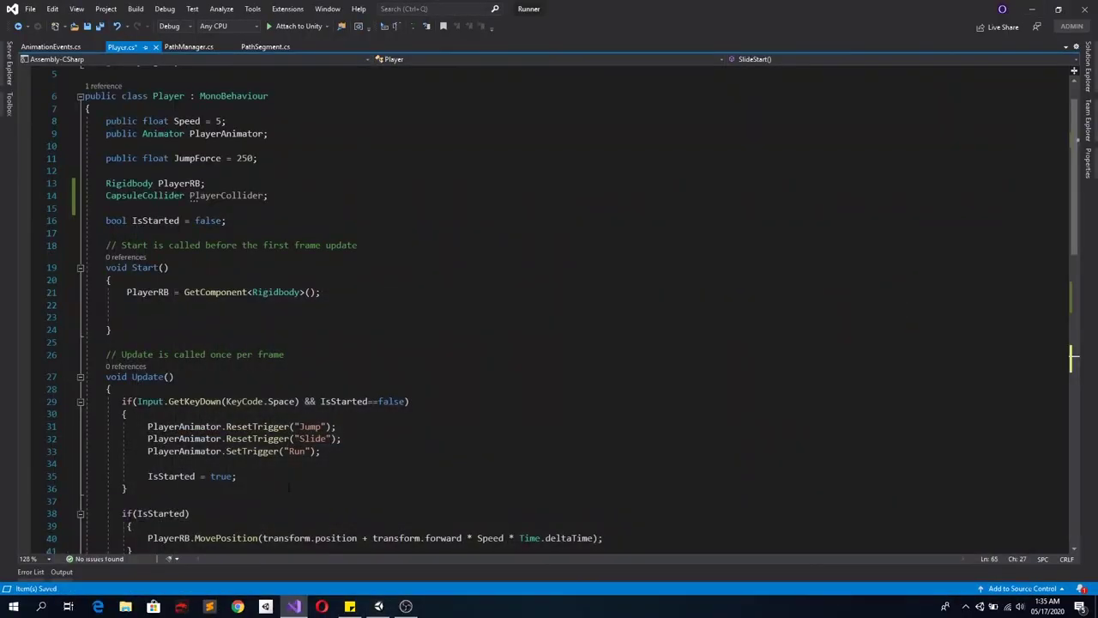
Make SlideStart() set PlayerCollider.height = 0;
scroll(286, 488, down, 4)
scroll(258, 493, down, 4)
scroll(223, 501, down, 2)
scroll(184, 513, down, 1)
click(172, 483)
text(play)
key(BackSpace)
key(BackSpace)
text(a)
key(Down)
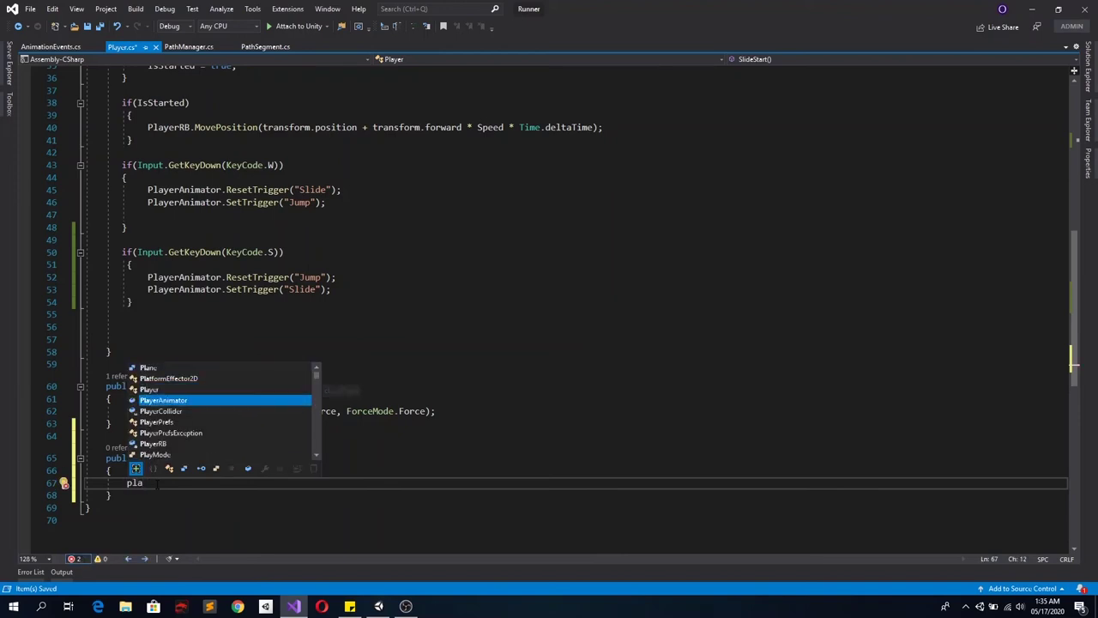
key(Down)
text(.)
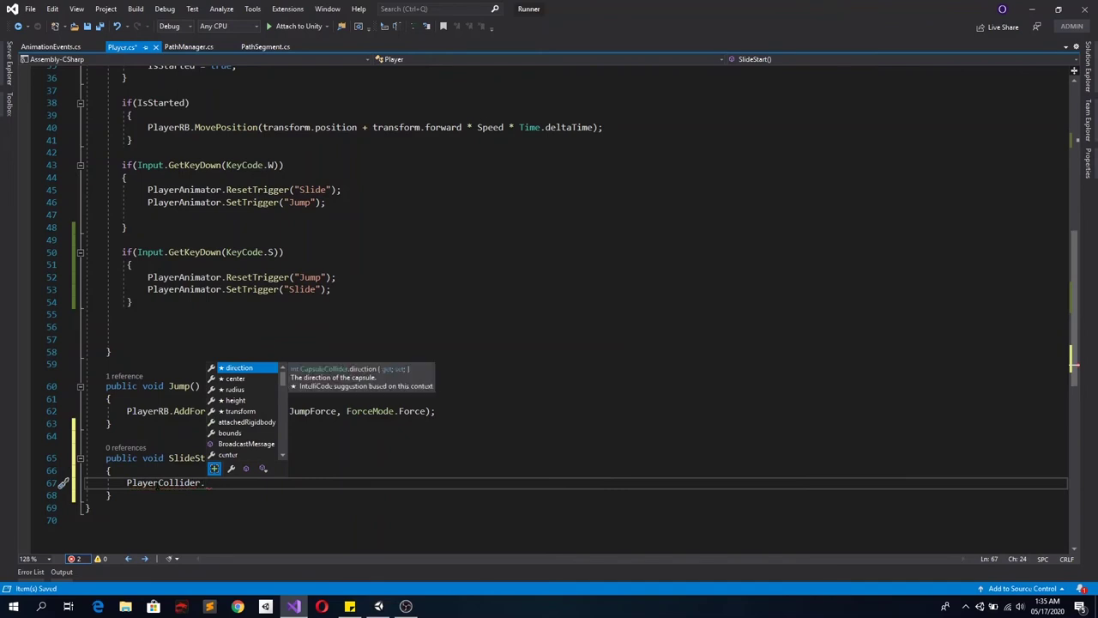
text(he)
key(space)
text(ight = 0;)
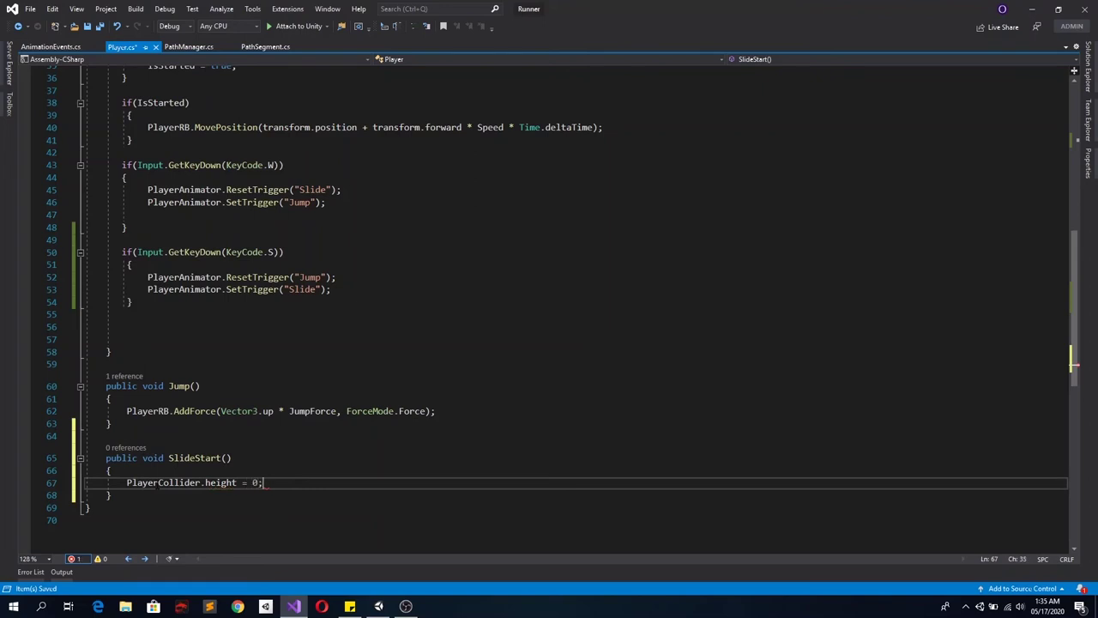
Duplicate SlideStart as a SlideEnd() method that sets the height to 1.87f
drag(105, 457, 112, 494)
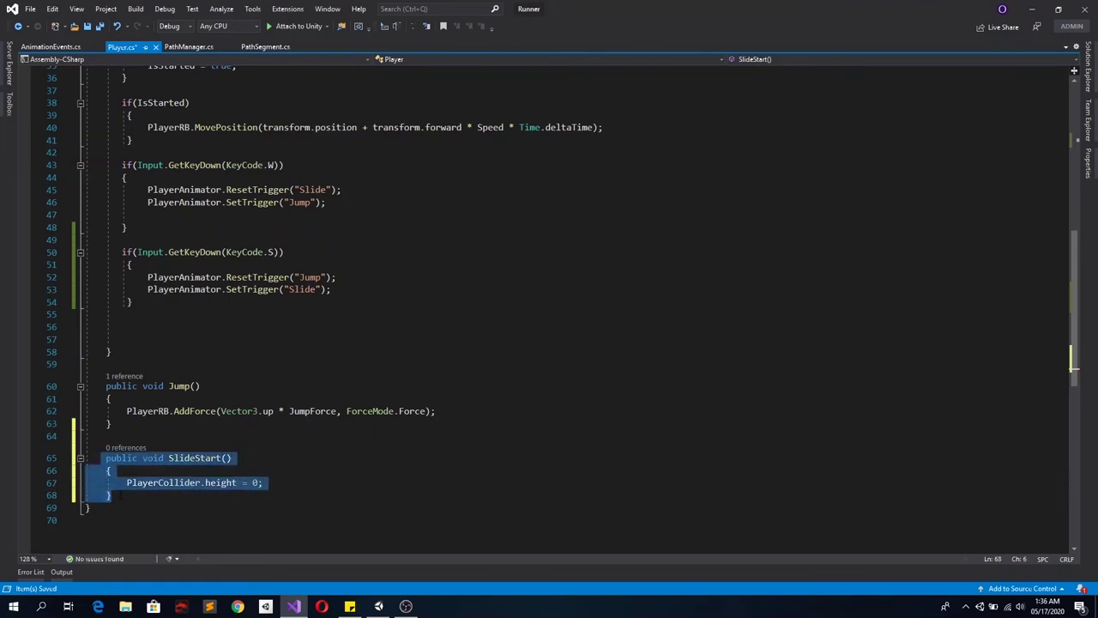
key(ctrl+c)
click(112, 495)
key(Return)
key(Return)
key(ctrl+v)
key(Return)
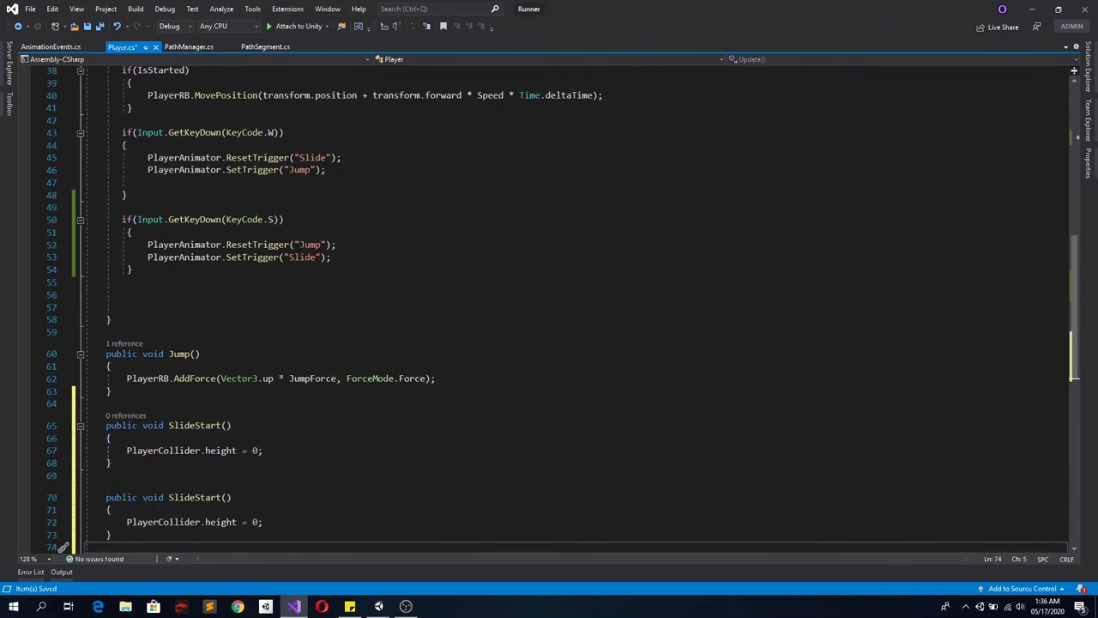
double_click(219, 498)
text(nd)
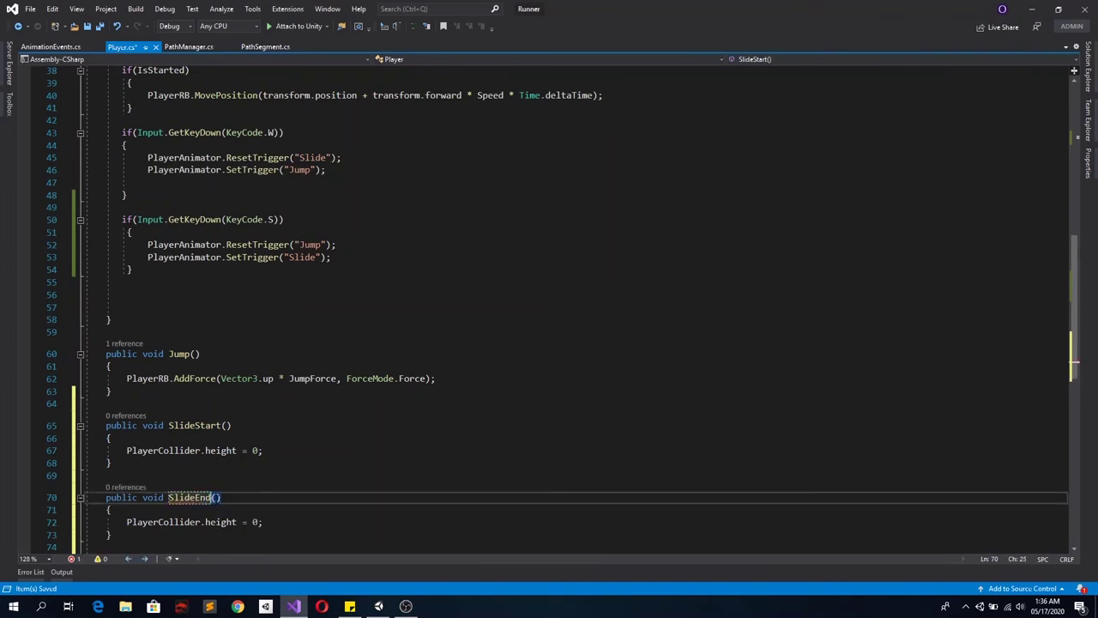
click(253, 521)
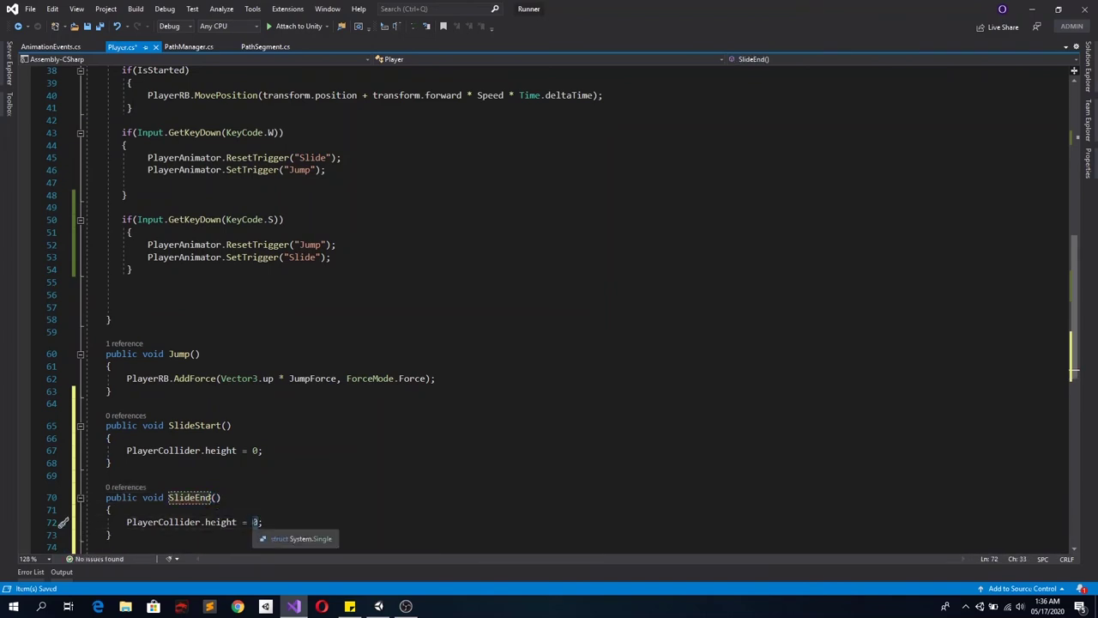
text(1.87f)
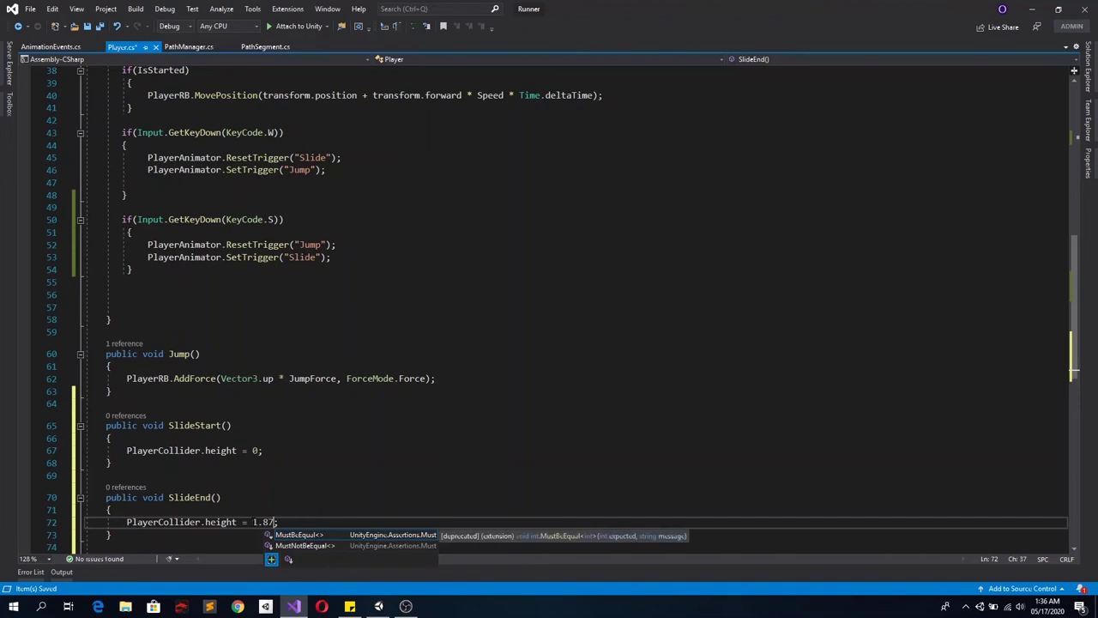
key(Escape)
click(152, 534)
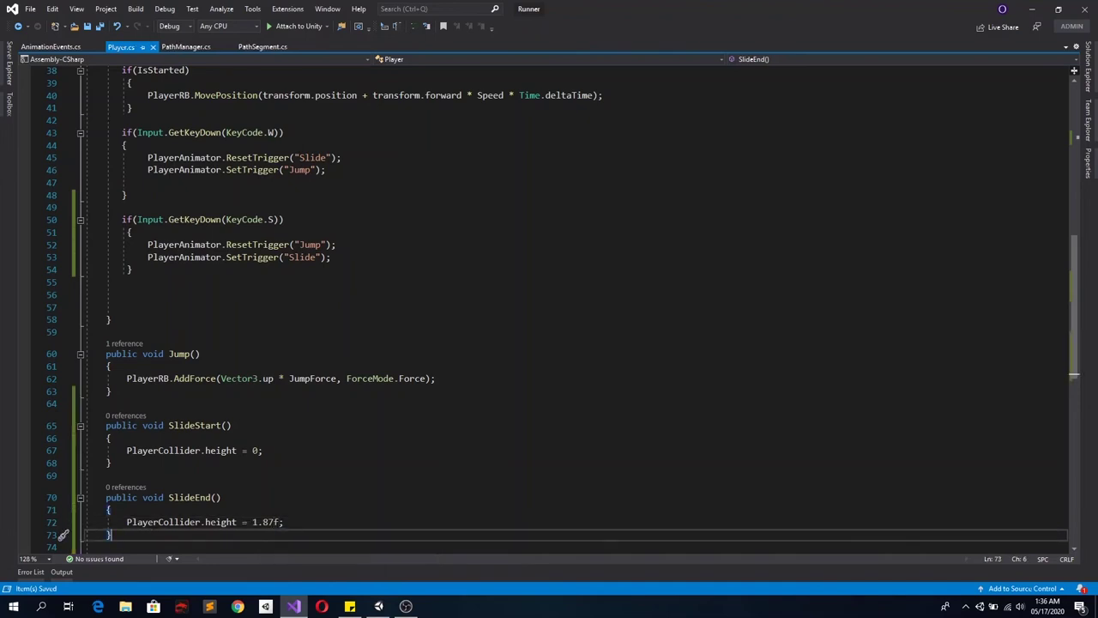
Open AnimationEvents.cs and start a new line below Jump_AnimEvennt
click(53, 47)
click(144, 222)
key(Return)
key(Return)
Copy Jump_AnimEvennt into a new SlideStart_AnimEvennt method that calls SlideStart()
drag(105, 181, 127, 222)
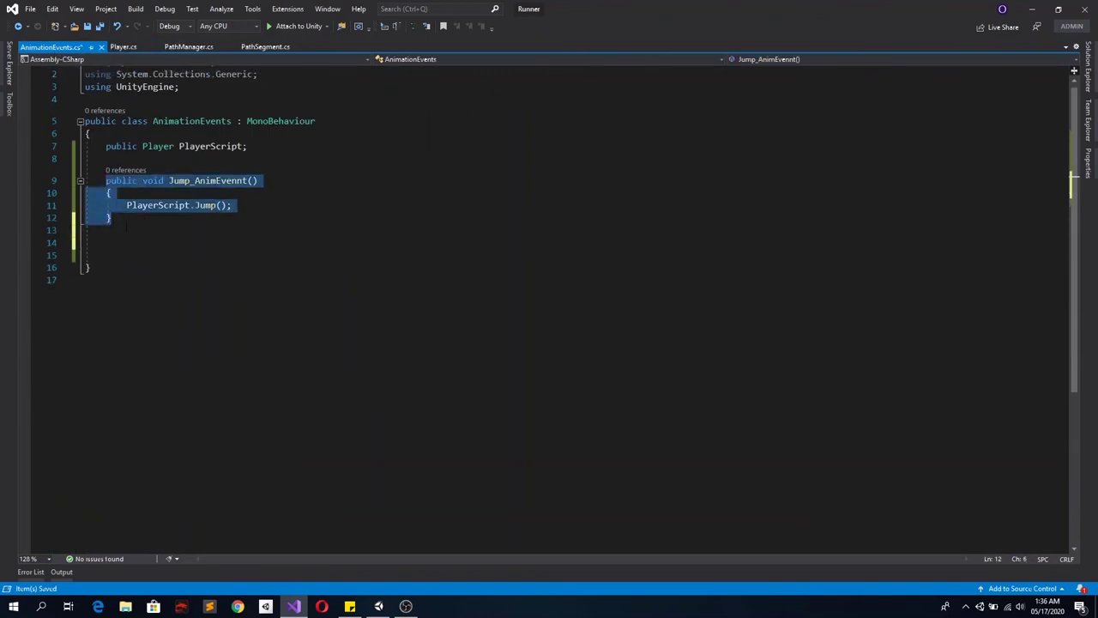
key(ctrl+c)
click(127, 225)
key(Down)
key(ctrl+v)
drag(189, 243, 170, 243)
text(SlidcStart)
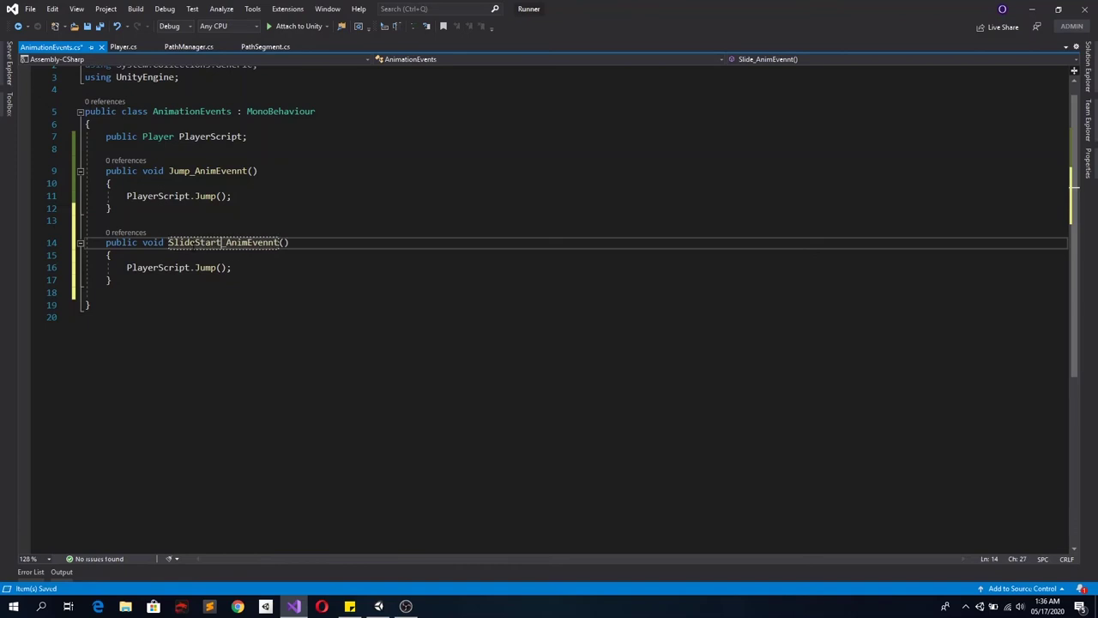
drag(127, 267, 231, 267)
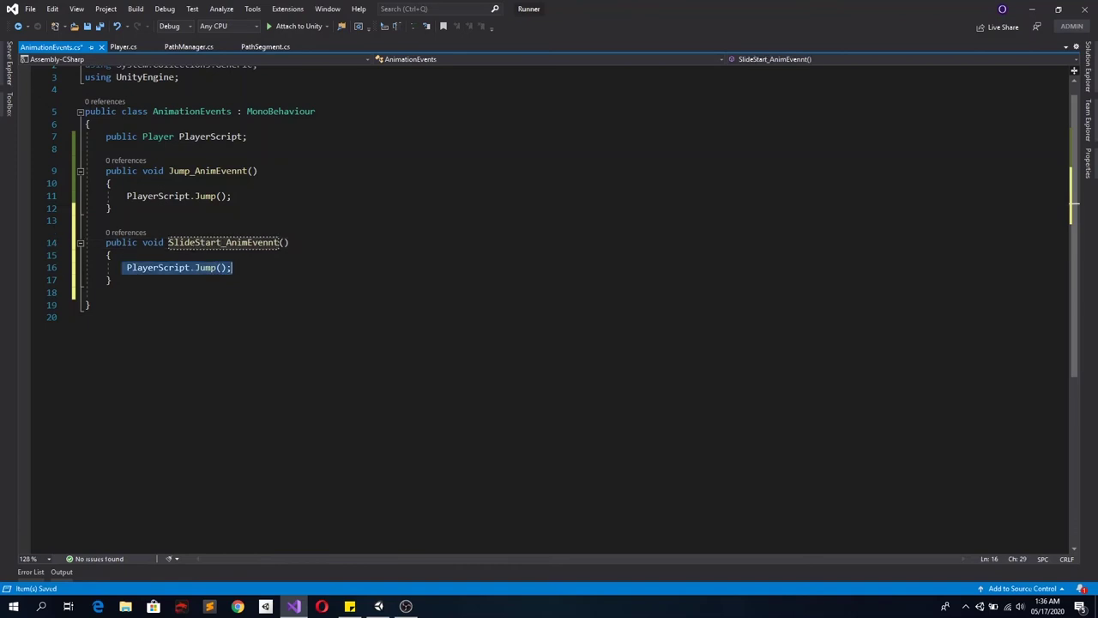
double_click(208, 271)
text(slid)
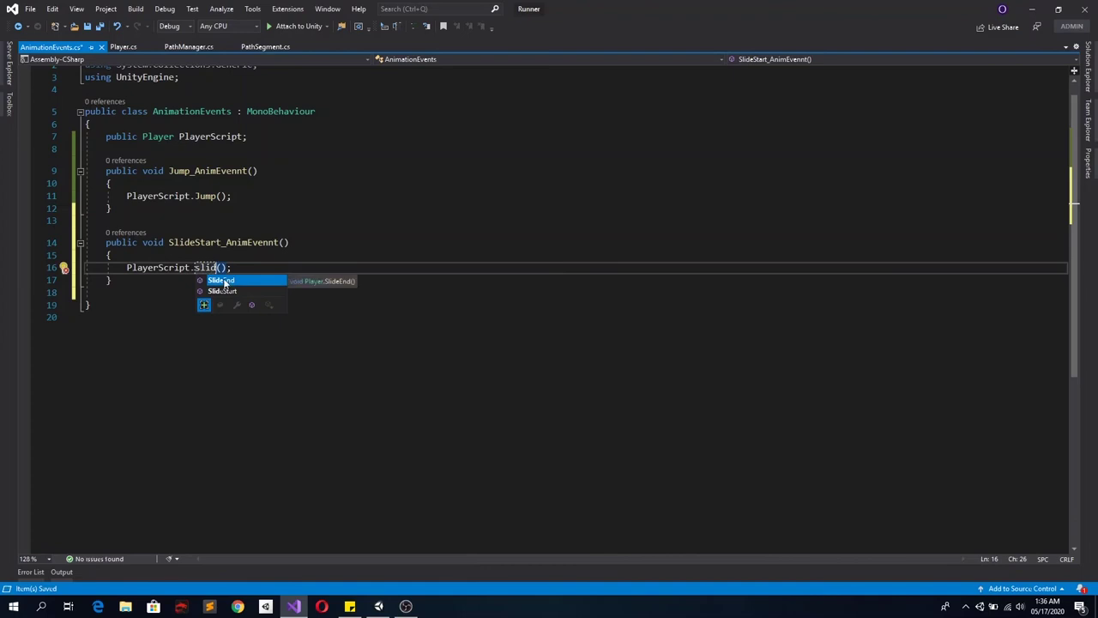
click(226, 292)
double_click(226, 292)
Duplicate it as SlideEnd_AnimEvennt calling SlideEnd() and save AnimationEvents.cs
drag(102, 241, 112, 280)
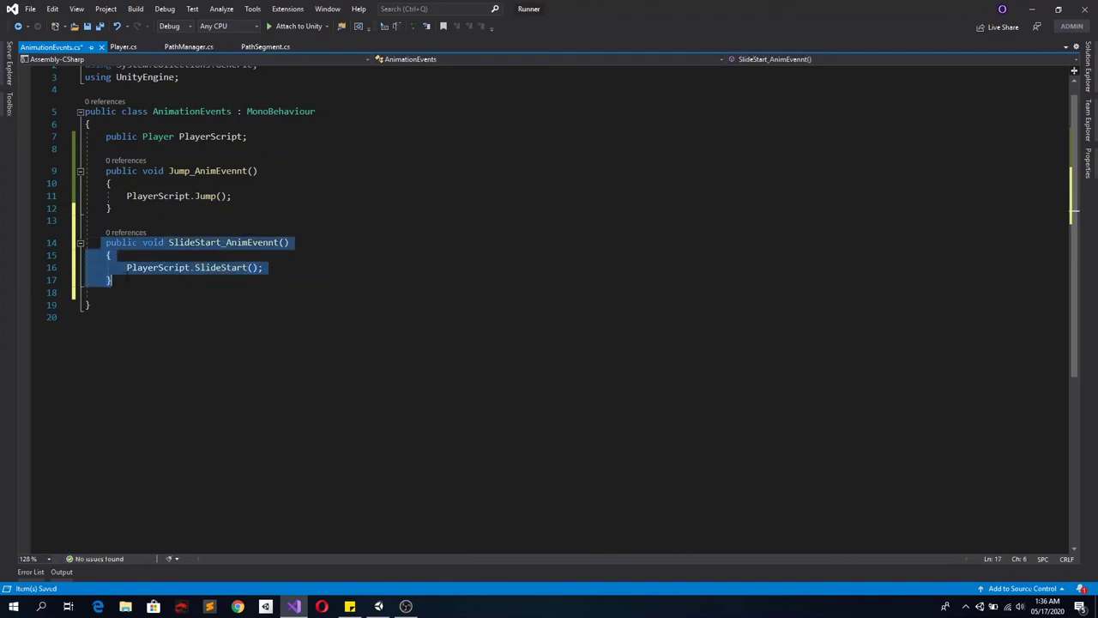
key(ctrl+d)
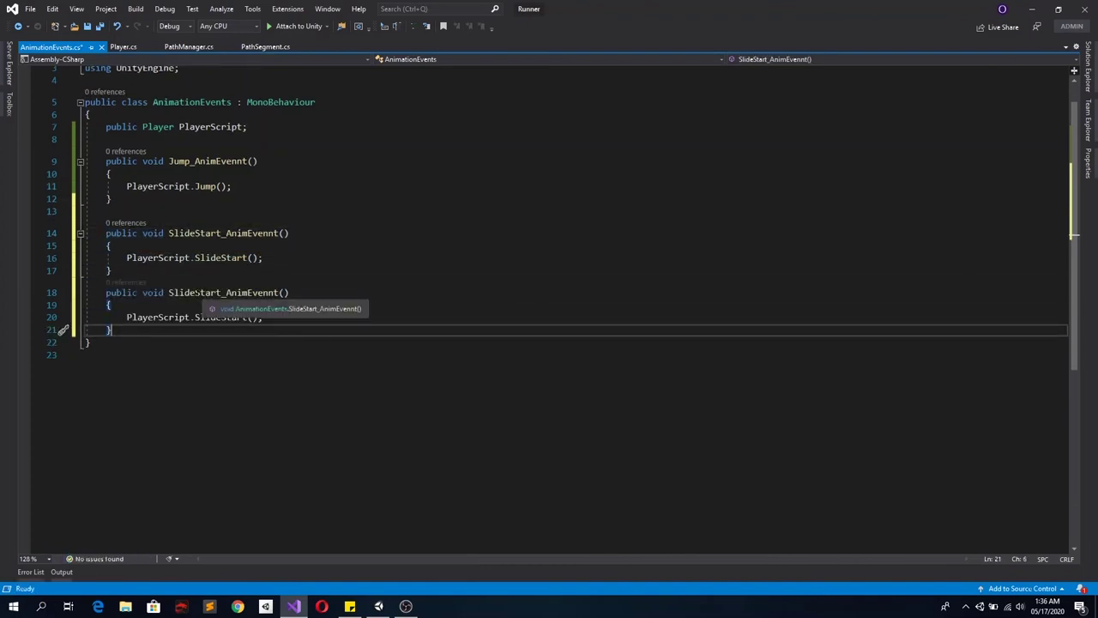
drag(195, 293, 219, 293)
text(End)
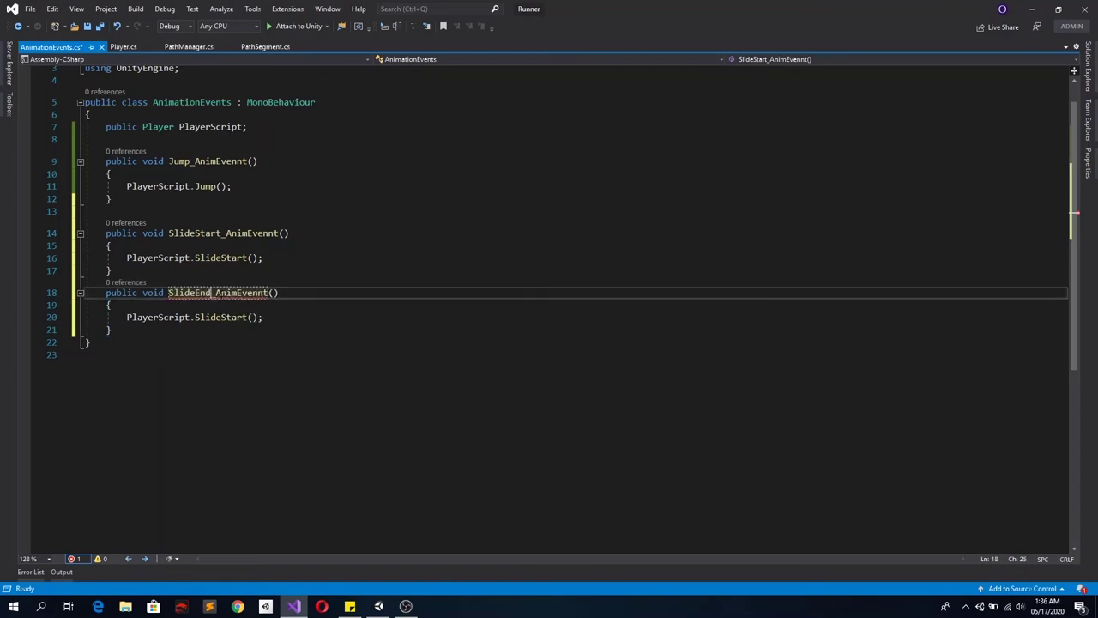
drag(220, 316, 244, 317)
text(End)
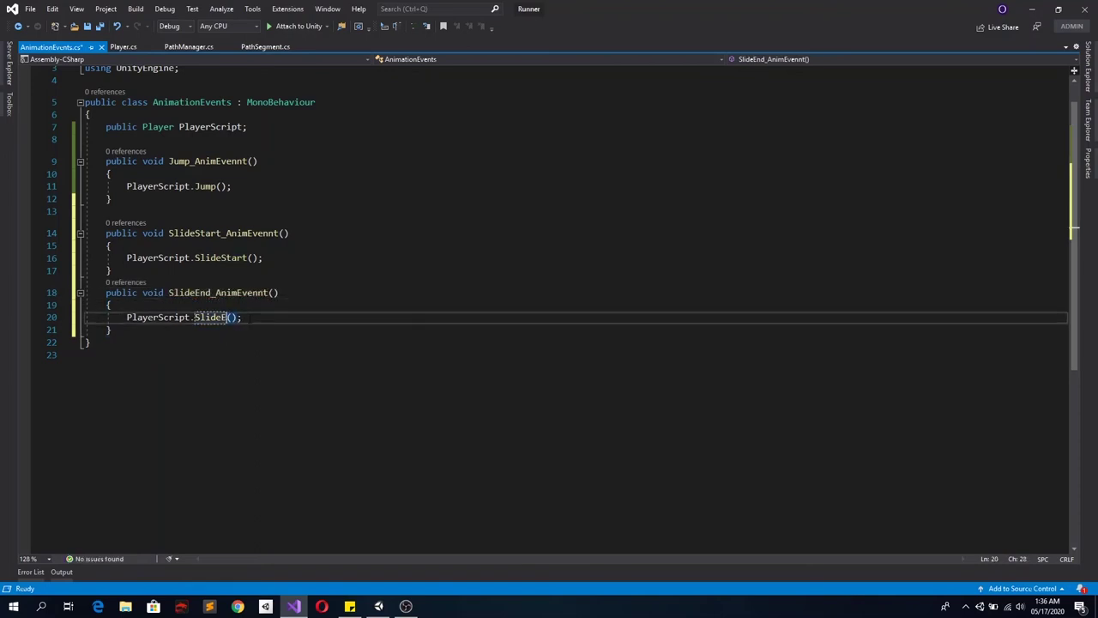
key(ctrl+s)
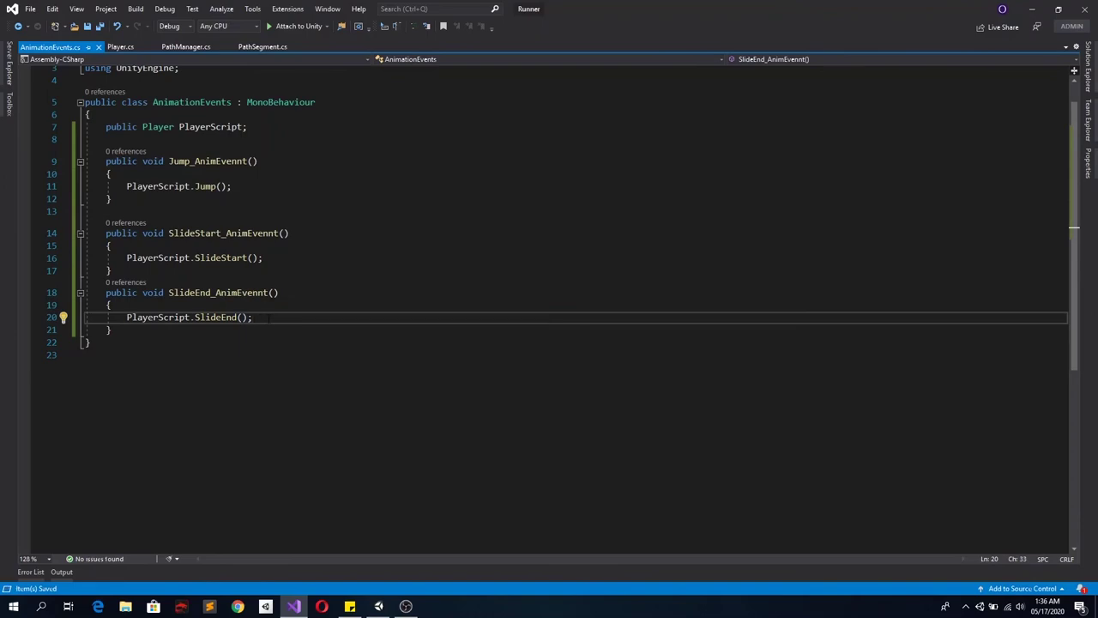
click(378, 606)
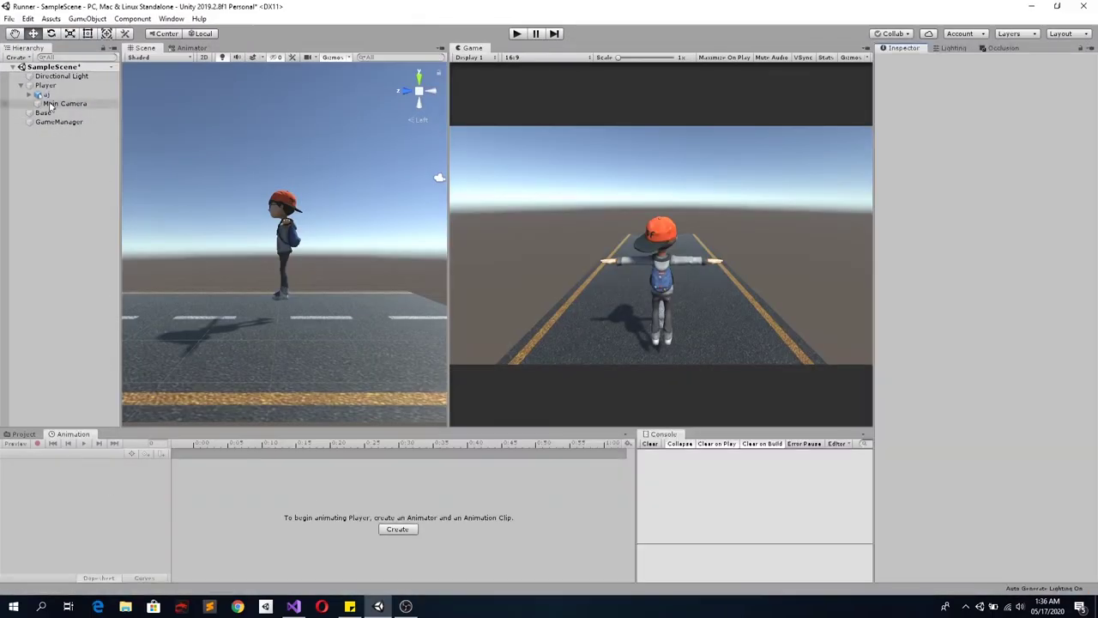
Select aj, open the Running Slide clip, and add an event where the slide begins
click(43, 94)
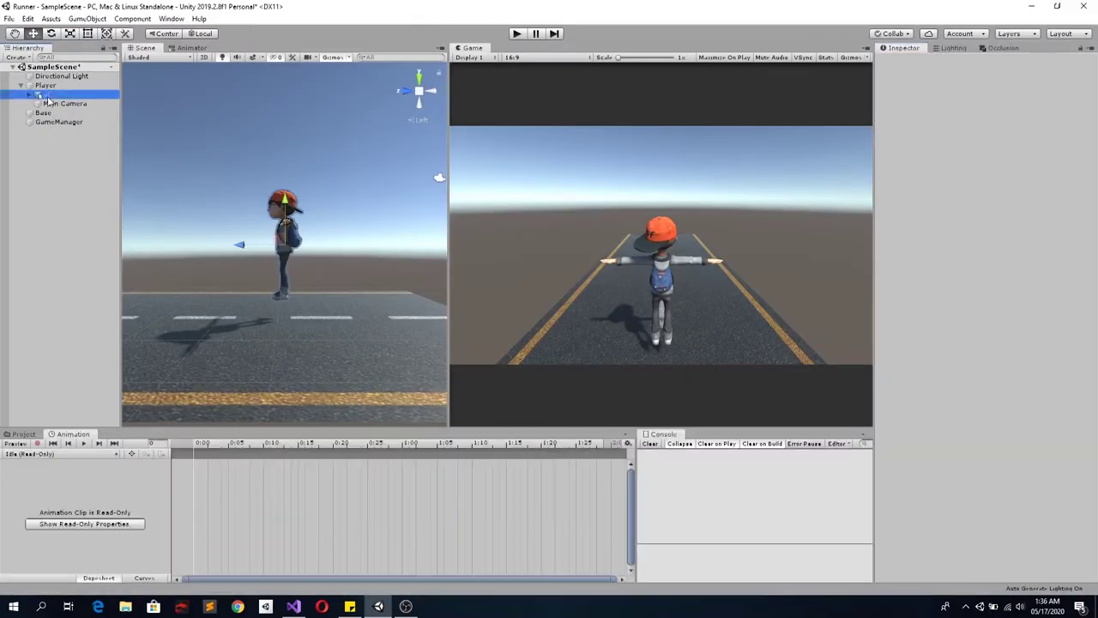
click(29, 453)
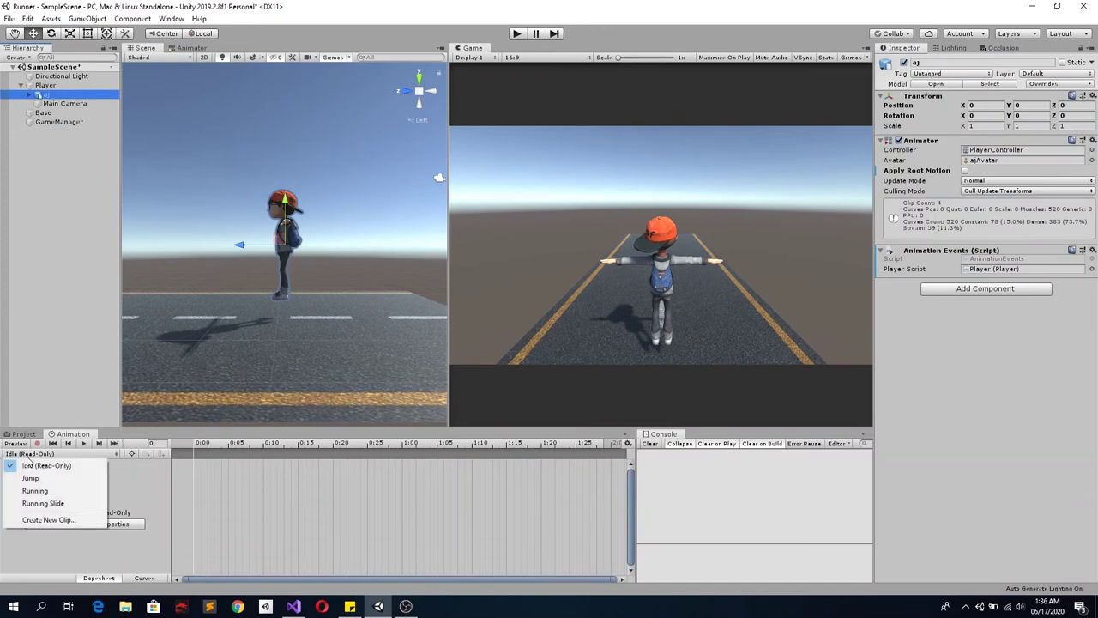
click(41, 503)
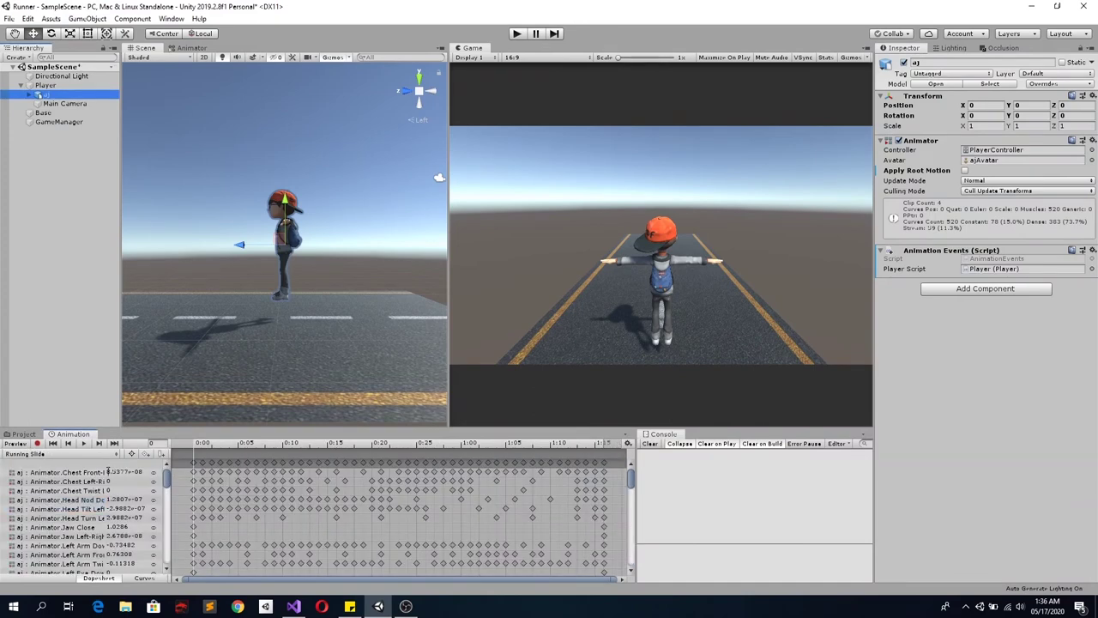
drag(195, 445, 233, 451)
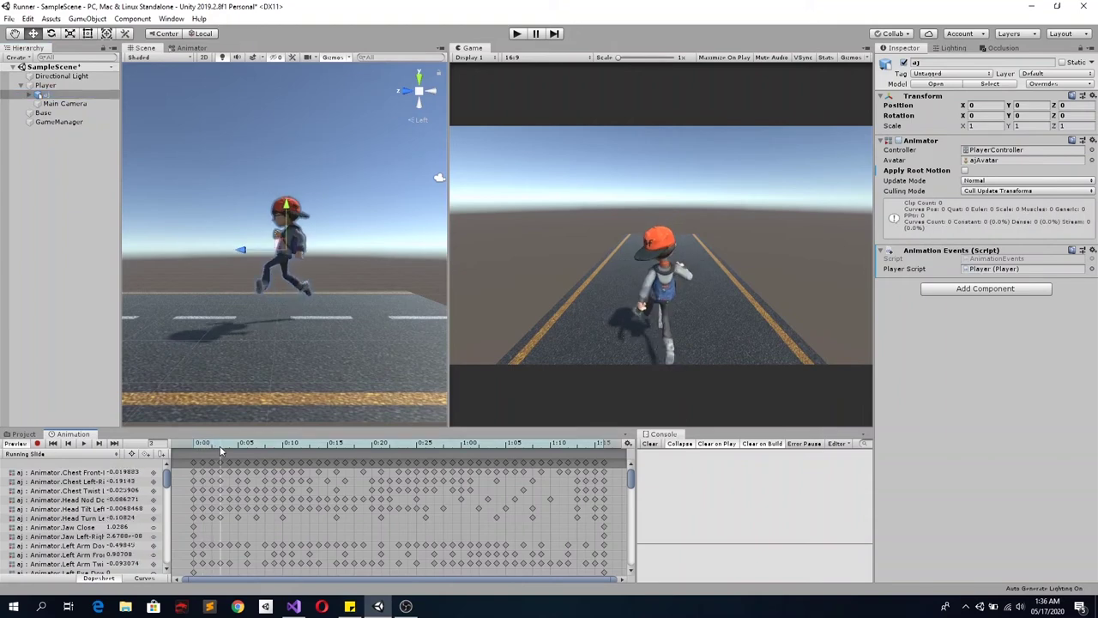
drag(232, 446, 264, 453)
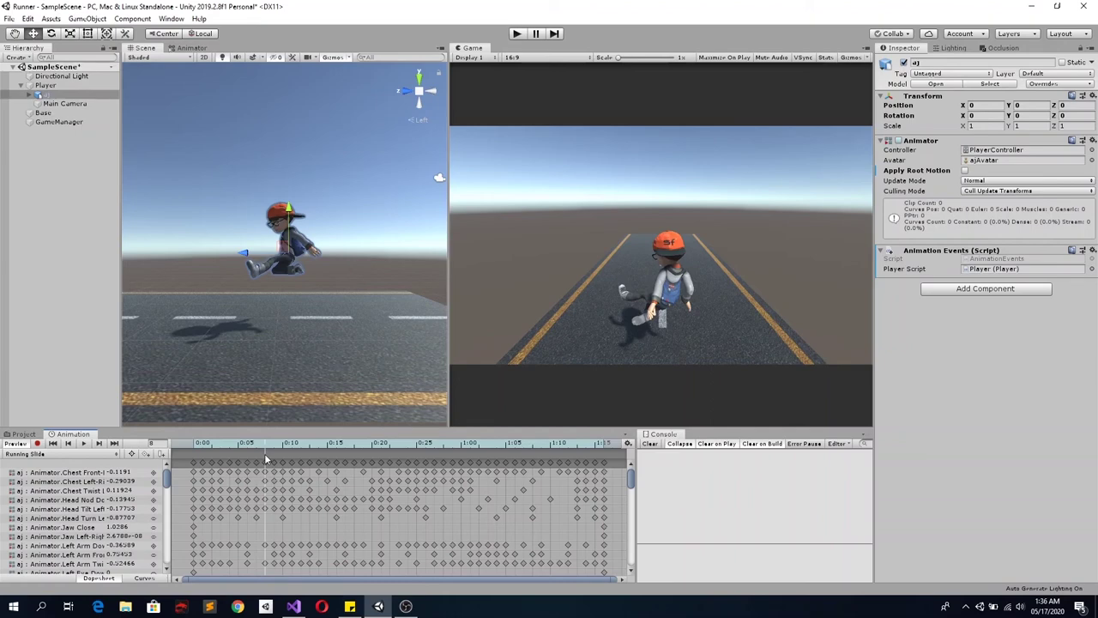
mouse_move(264, 453)
mouse_down()
mouse_move(243, 457)
mouse_move(267, 464)
mouse_up()
click(163, 453)
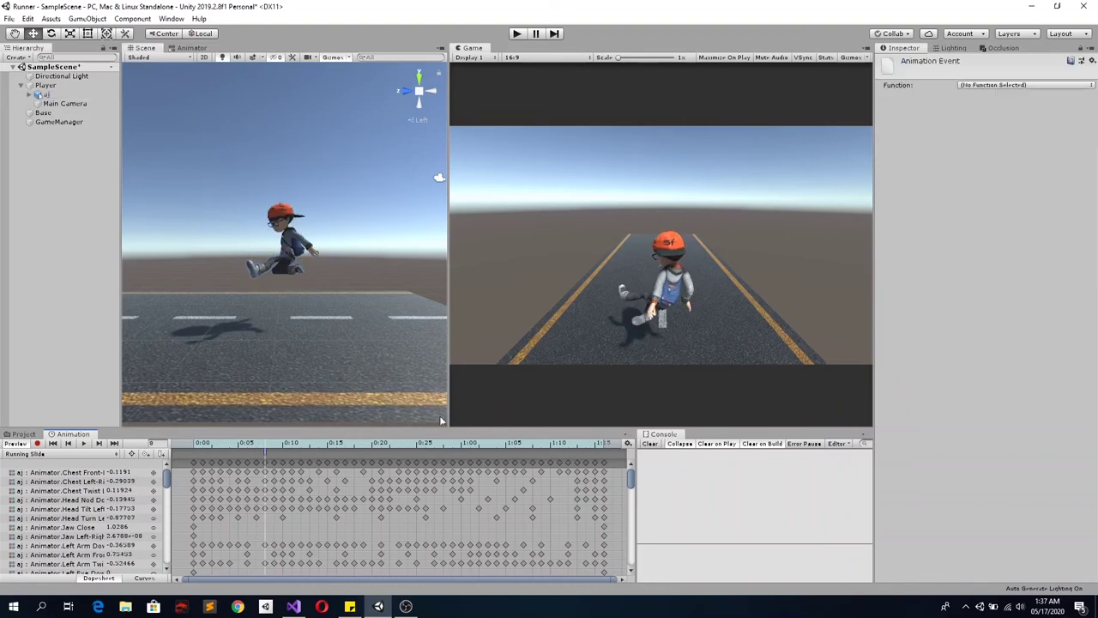
Set the first event to SlideStart_AnimEvennt and add a later event calling SlideEnd_AnimEvennt
click(960, 84)
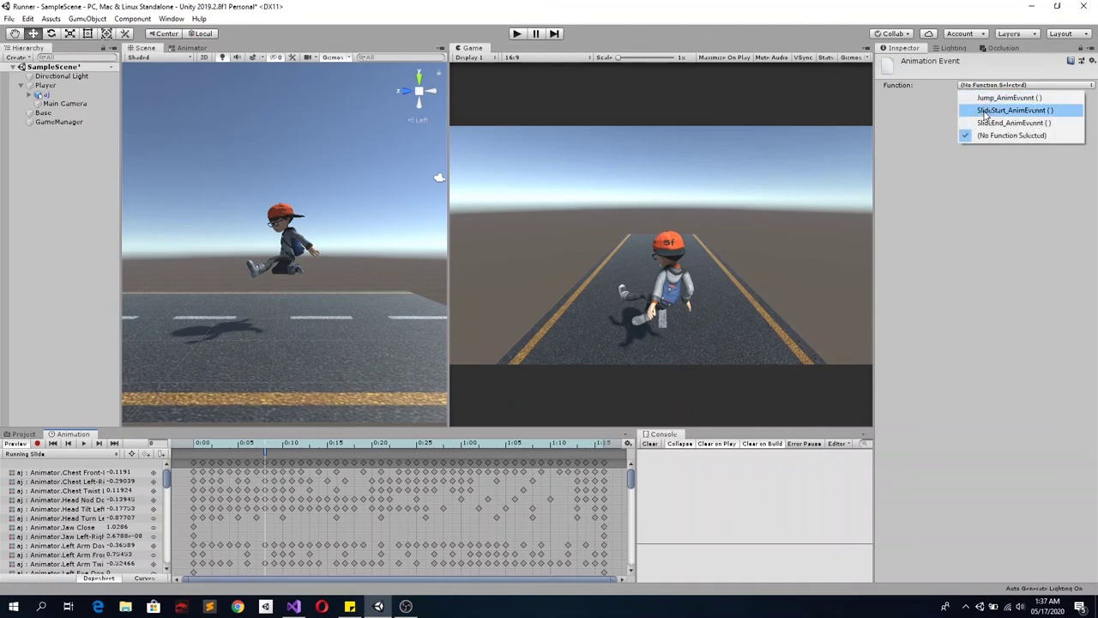
click(986, 112)
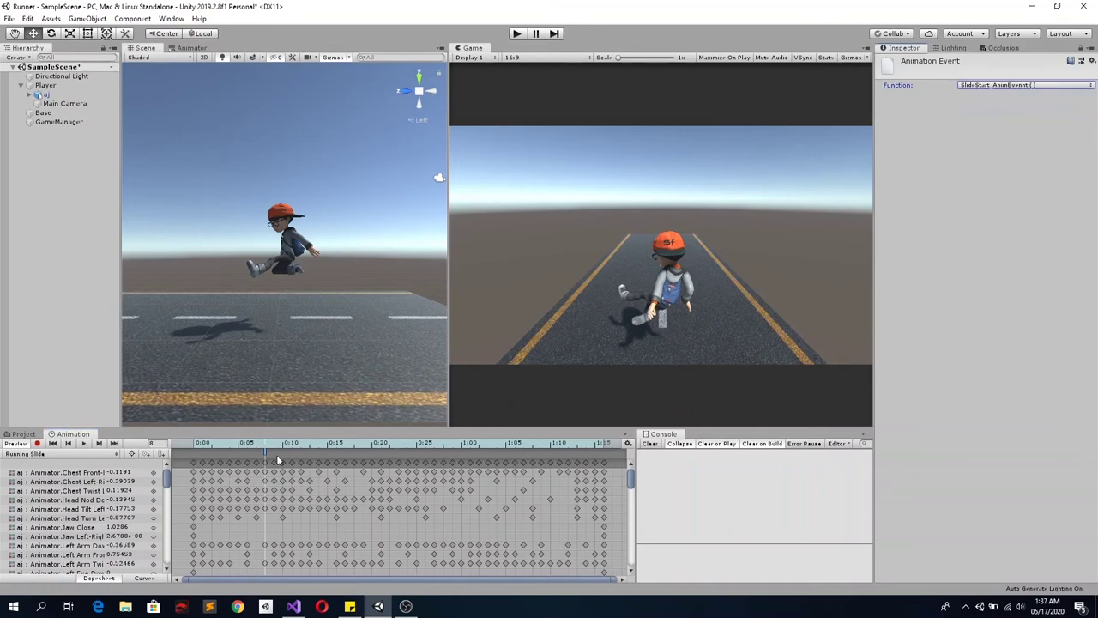
mouse_move(269, 446)
mouse_down()
mouse_move(557, 462)
mouse_move(533, 462)
mouse_up()
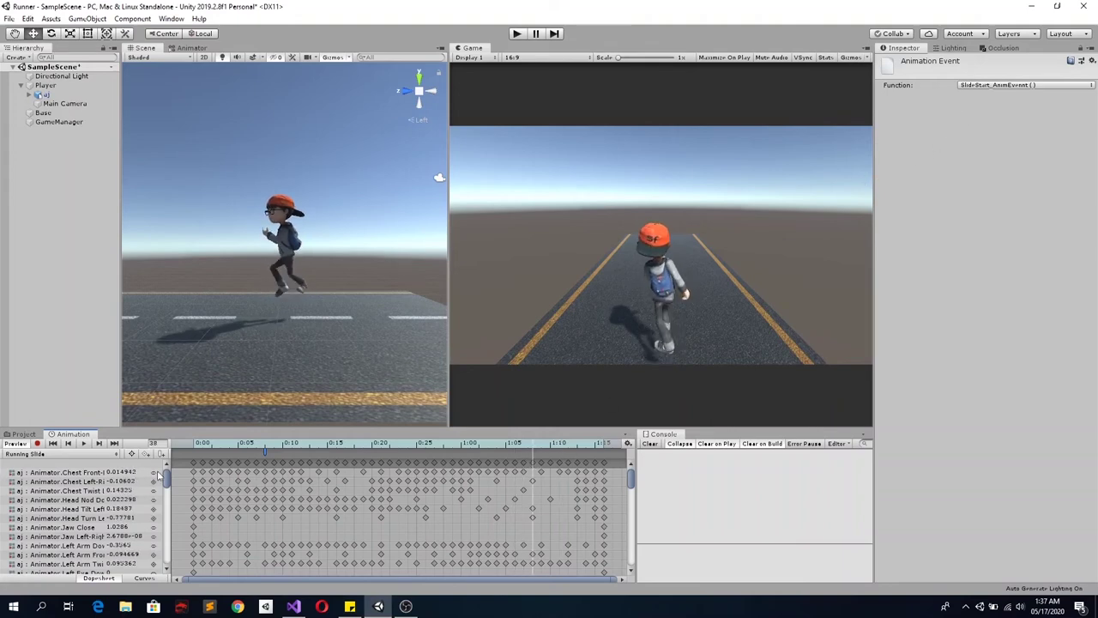
click(162, 455)
click(534, 450)
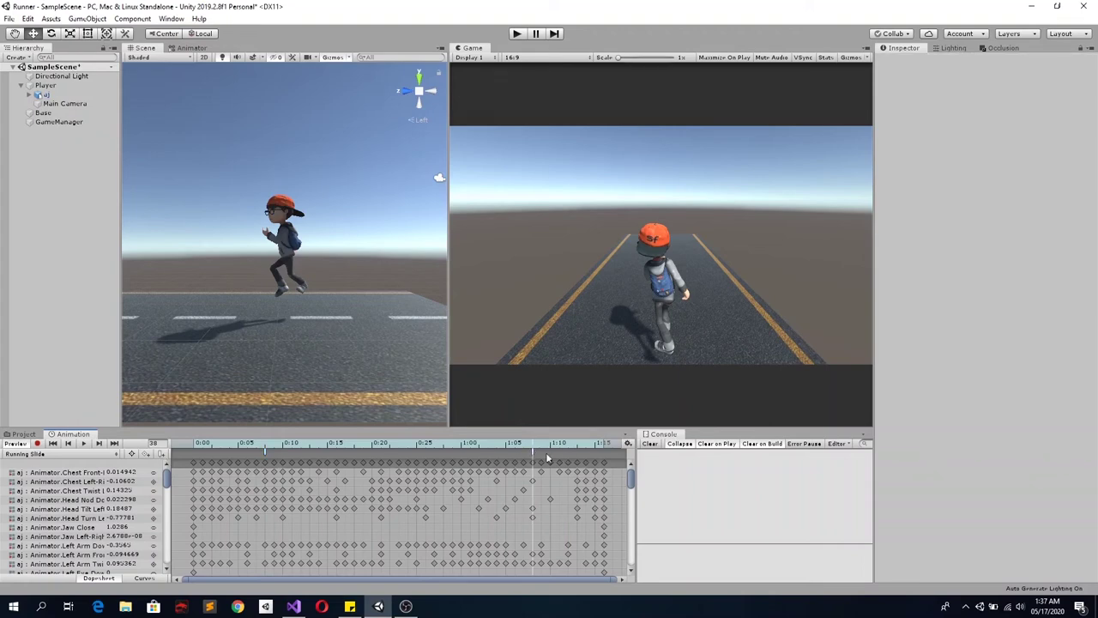
click(531, 455)
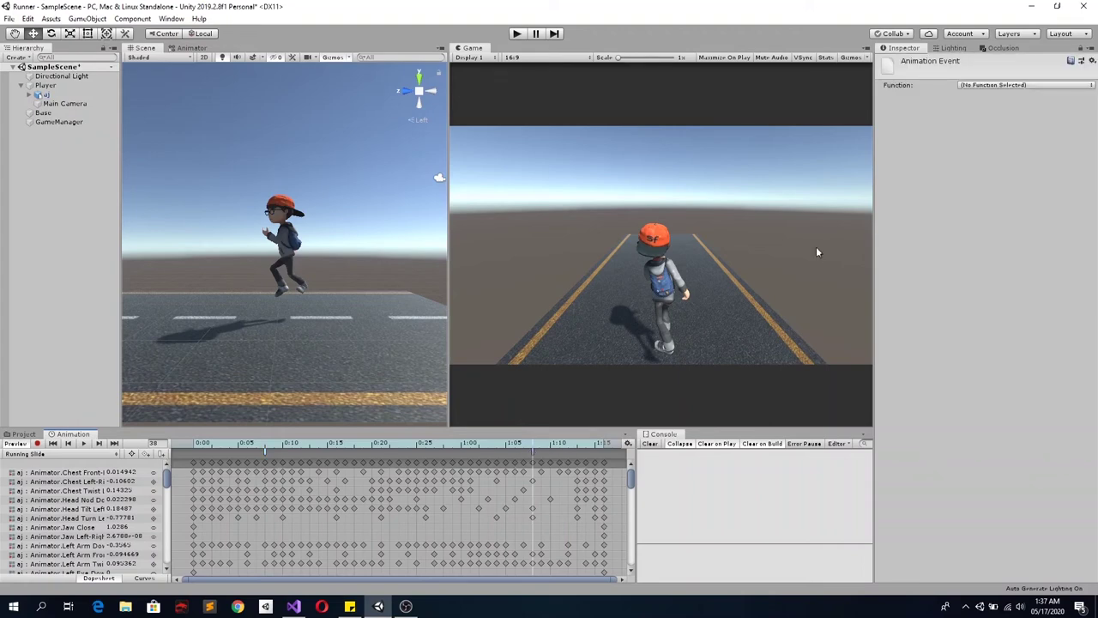
click(982, 87)
click(985, 124)
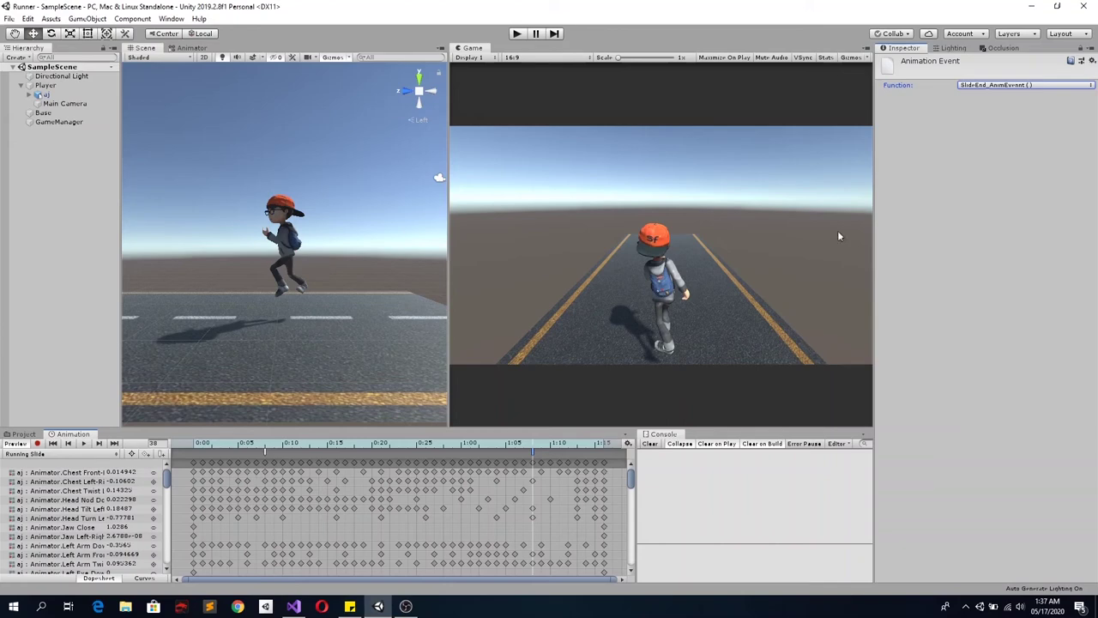
click(287, 256)
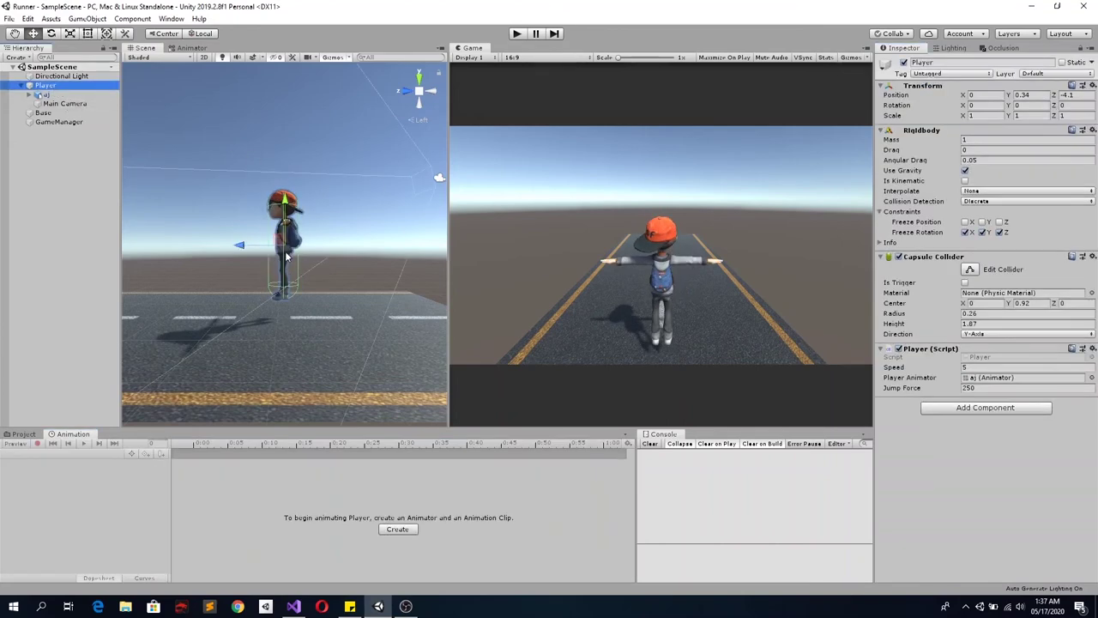
Play-test a slide, which throws NullReferenceExceptions in Player.SlideStart and SlideEnd
click(515, 34)
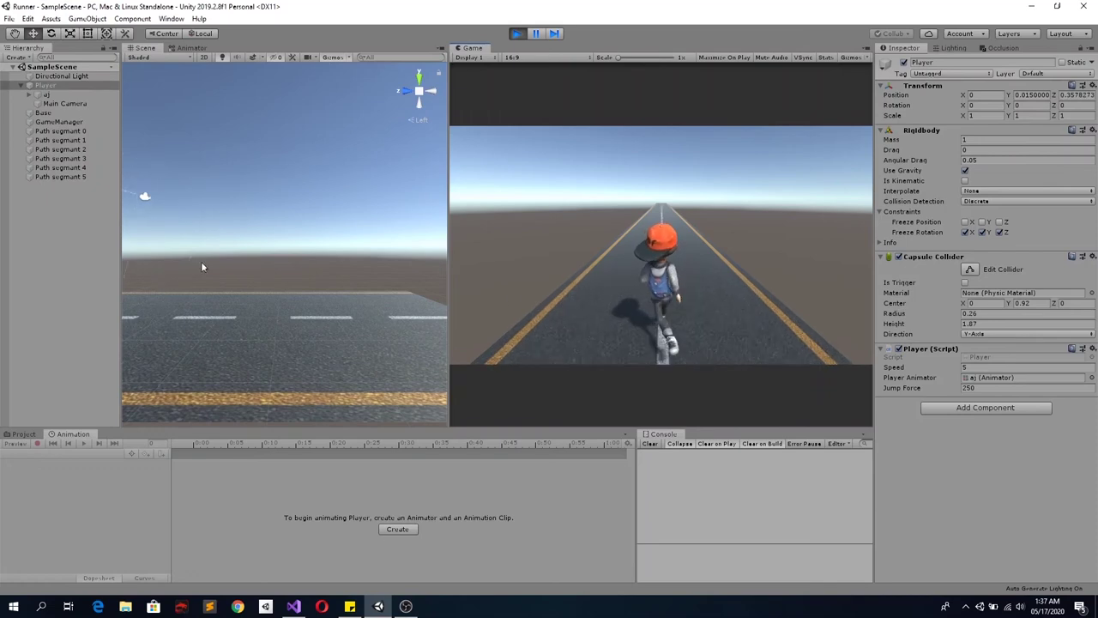
key(f)
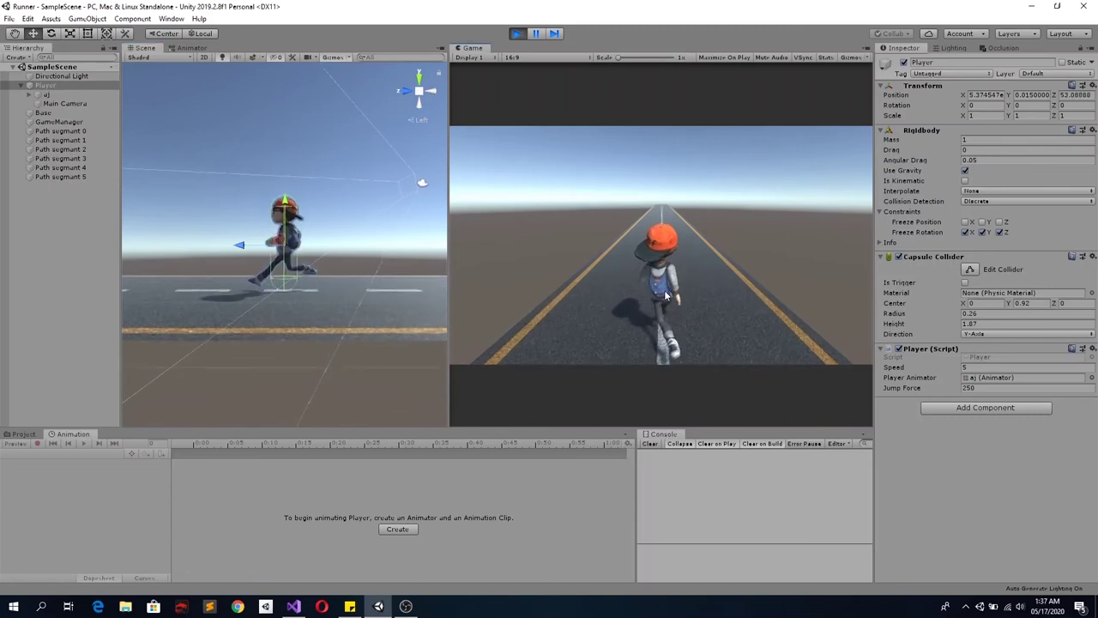
key(Down)
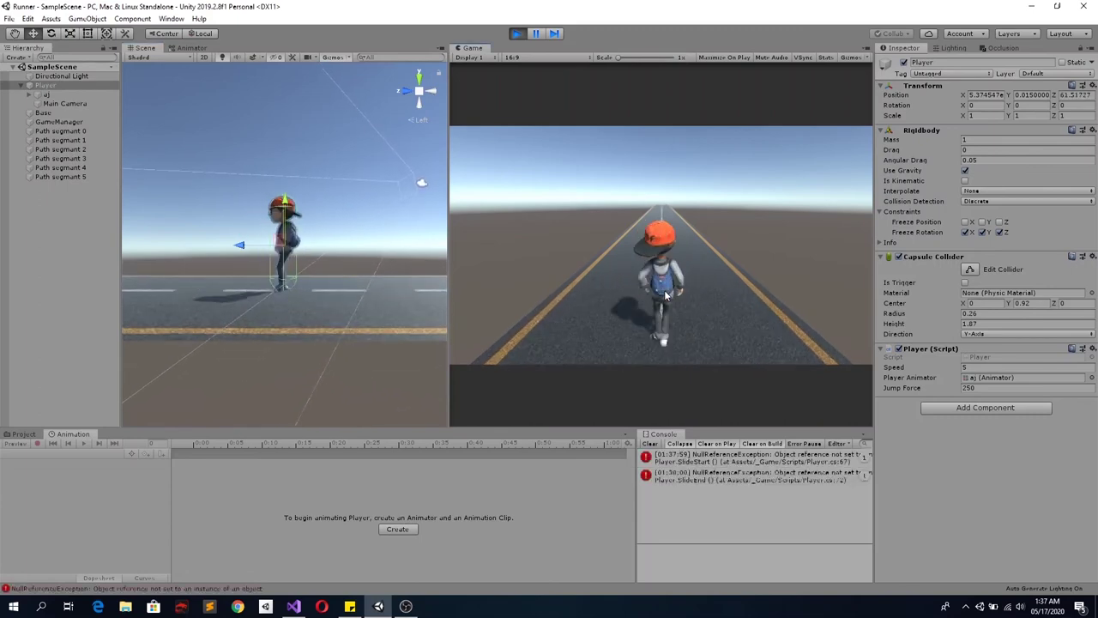
click(516, 33)
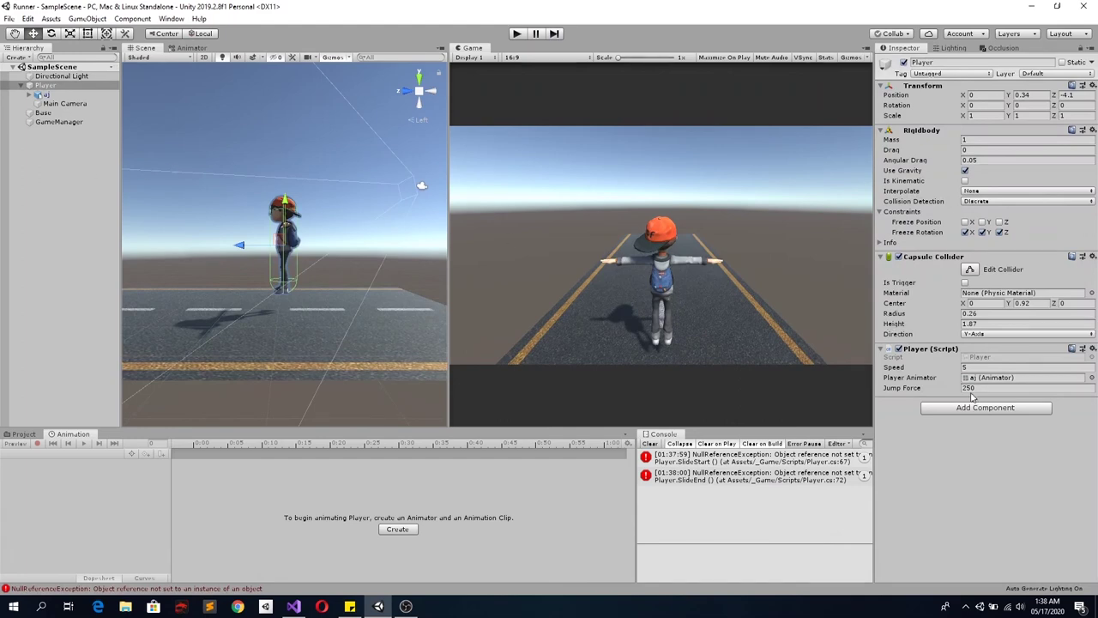
click(294, 605)
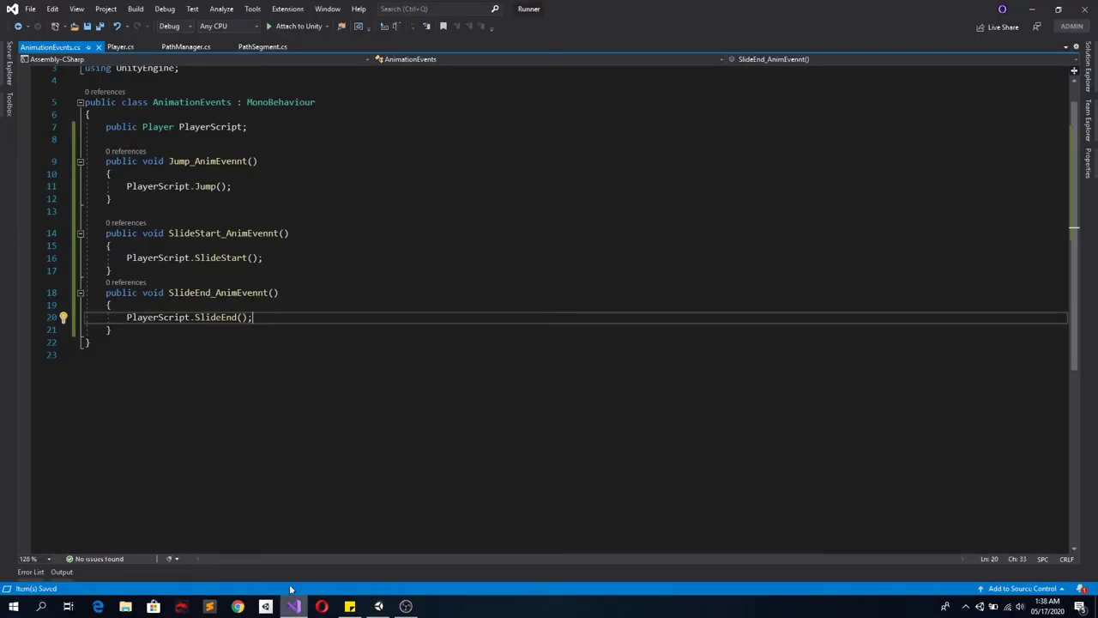
In Player.cs, copy the PlayerCollider field name onto the empty line in Start()
click(119, 48)
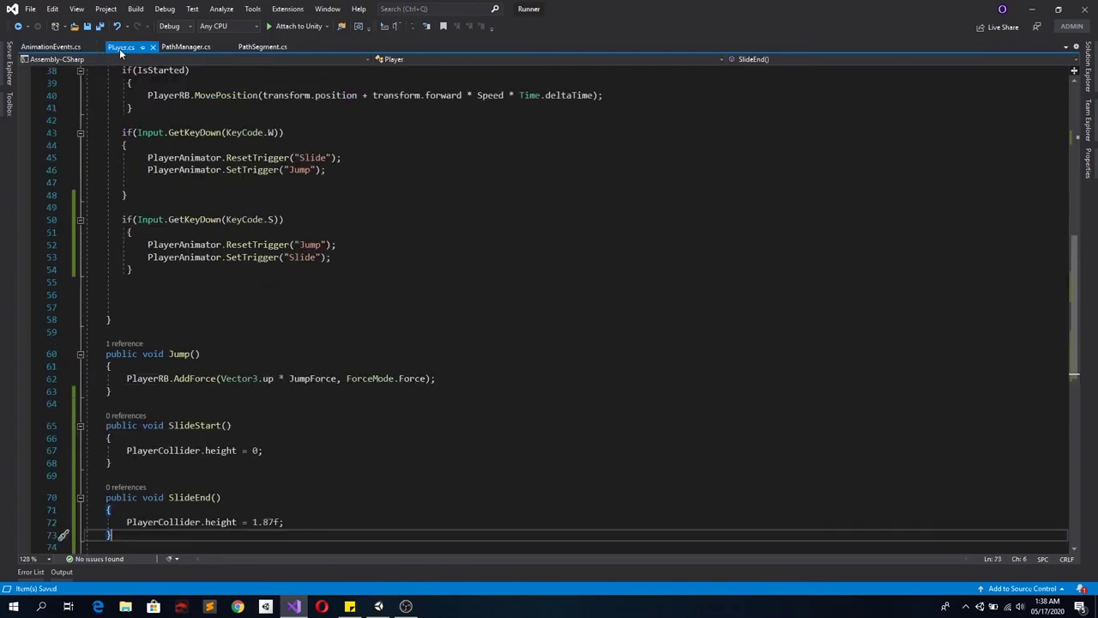
scroll(257, 328, up, 5)
scroll(257, 329, down, 5)
scroll(257, 329, up, 4)
scroll(257, 328, up, 1)
scroll(257, 329, up, 5)
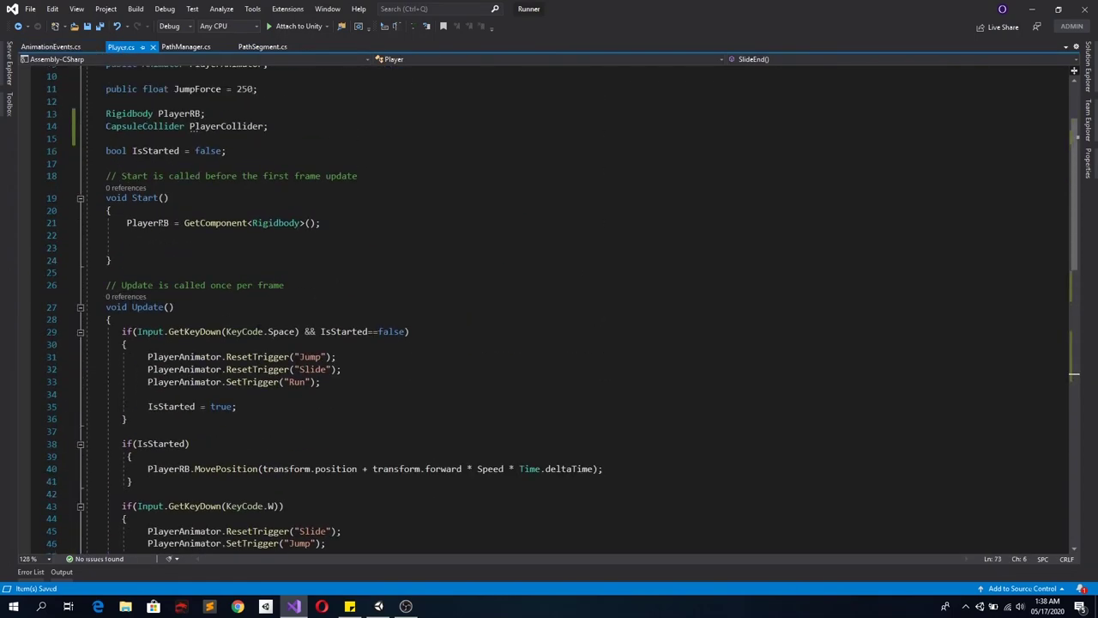
click(159, 239)
double_click(226, 127)
key(ctrl+c)
click(172, 237)
key(ctrl+v)
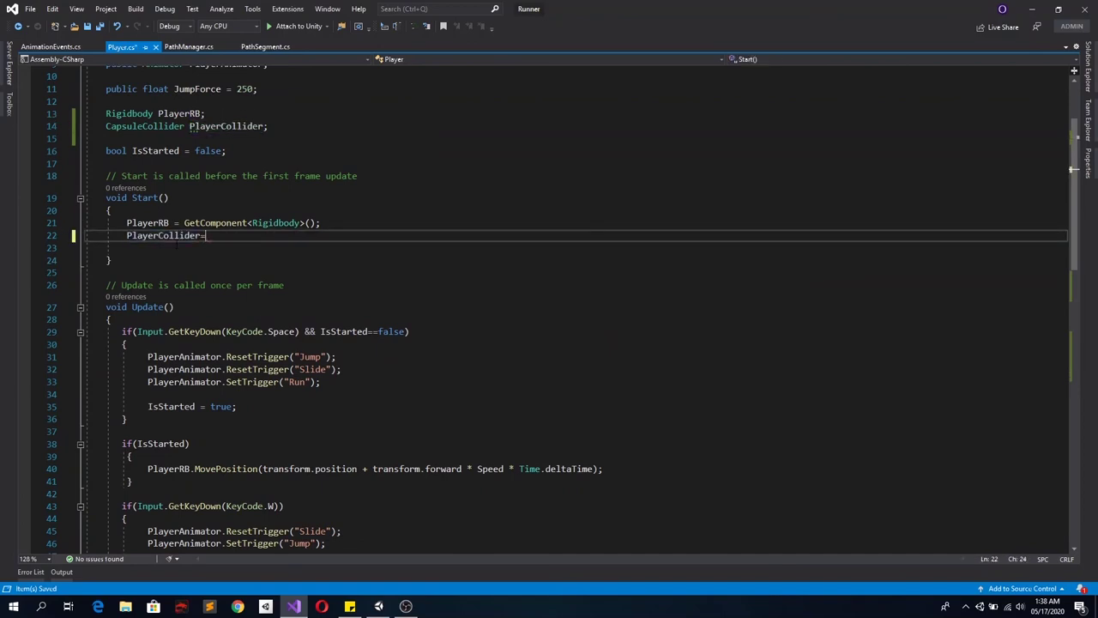
Complete the line as PlayerCollider = GetComponent<CapsuleCollider>(); and save
text(=GETC)
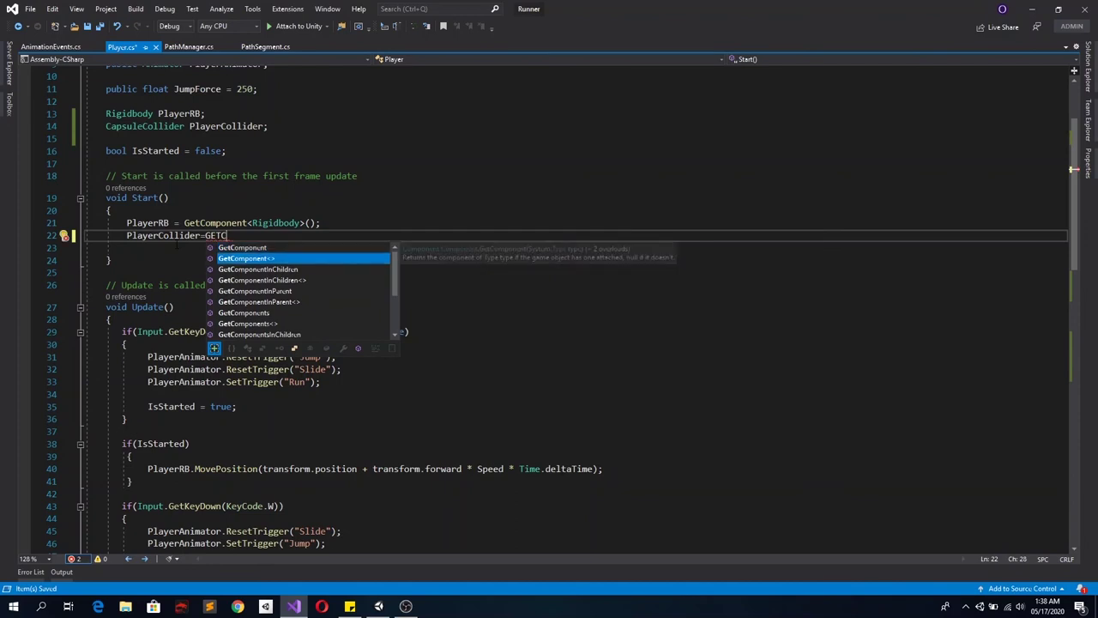
key(Tab)
text(<C)
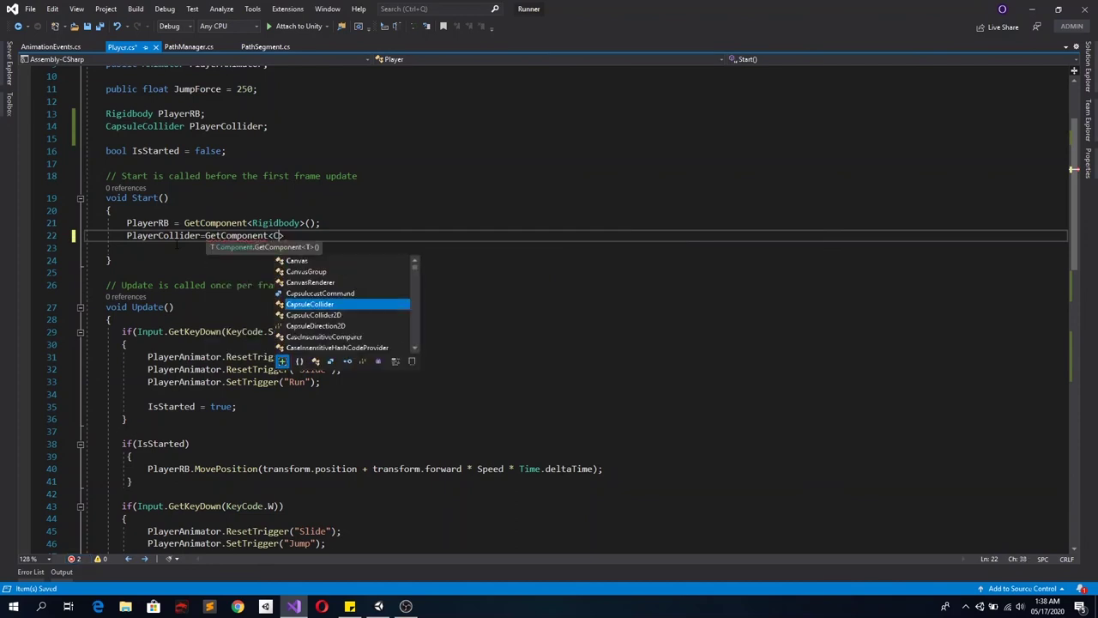
text(AP)
key(Tab)
text(>)
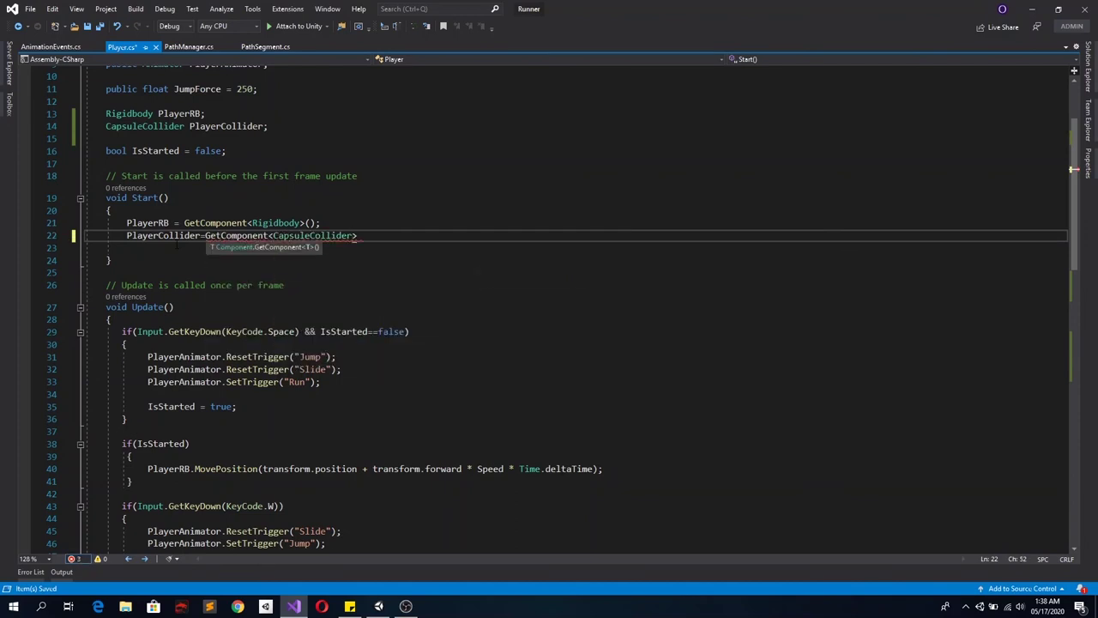
text(();)
key(ctrl+s)
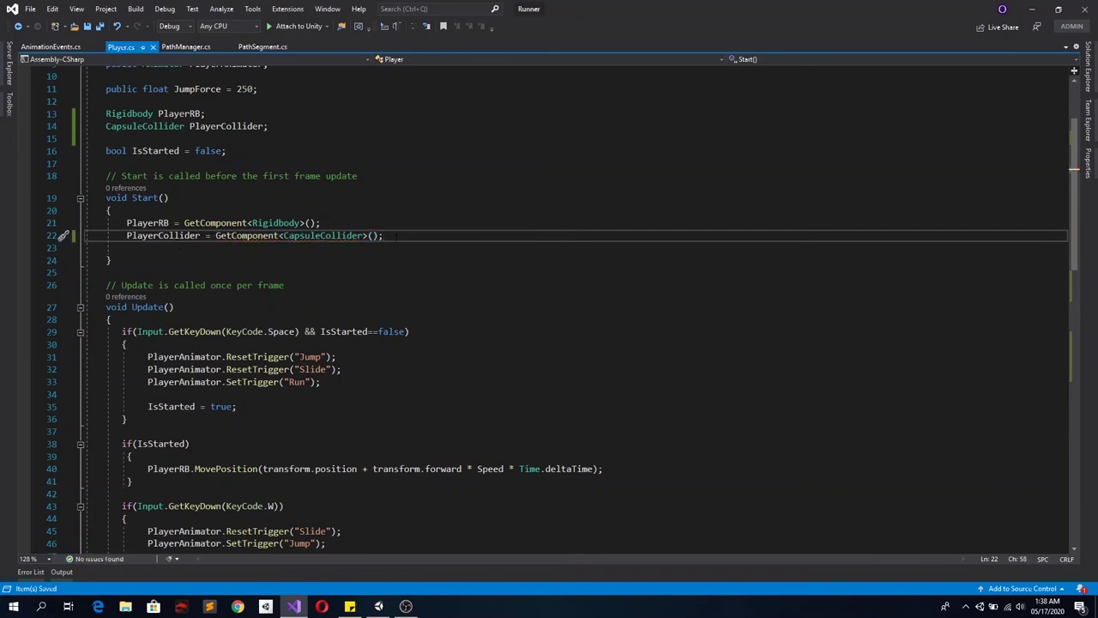
Remove the blank line in Start() and save Player.cs again
key(Delete)
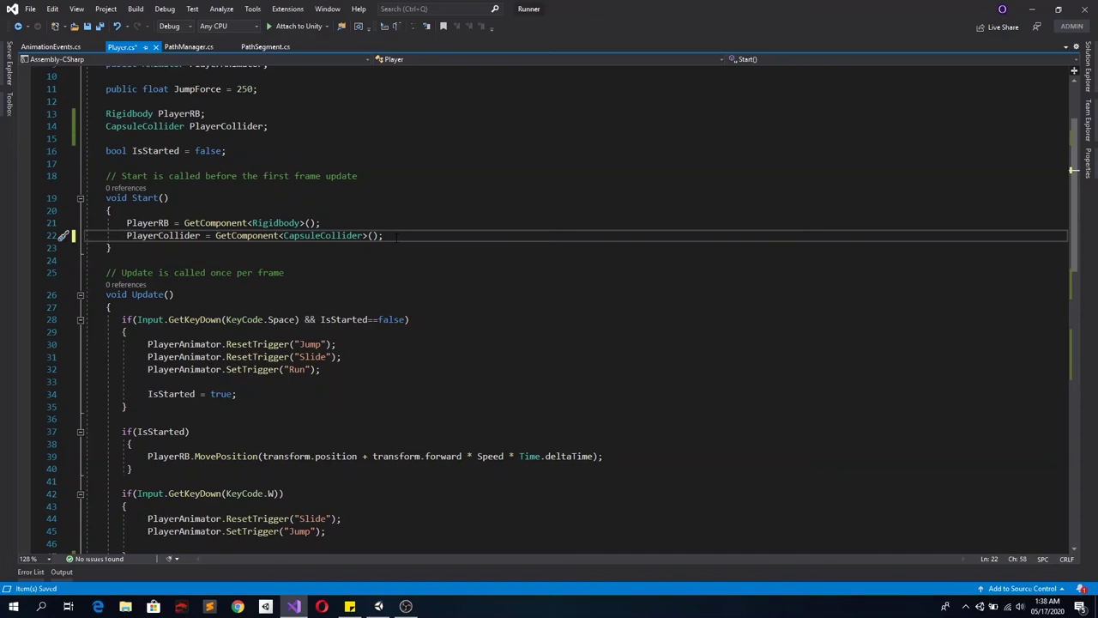
key(ctrl+s)
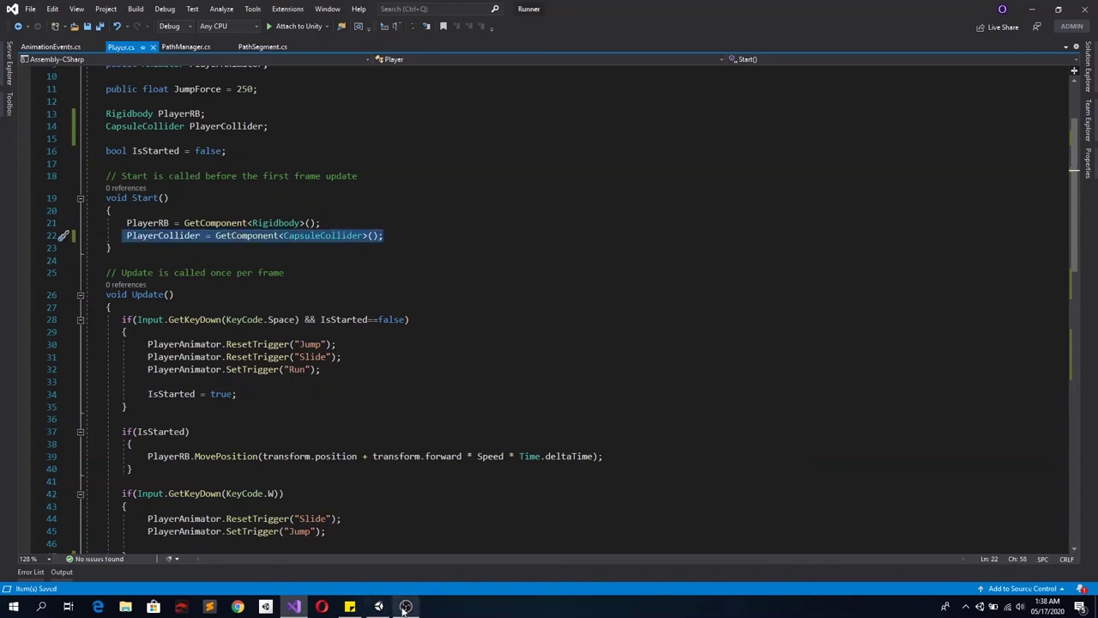
mouse_move(405, 605)
click(483, 335)
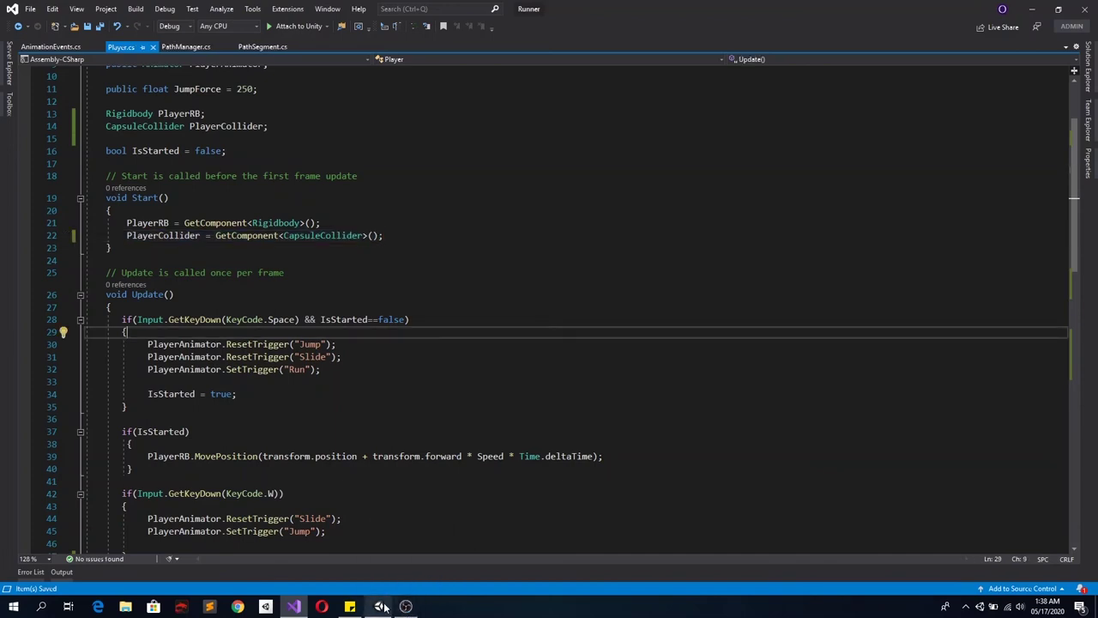
click(379, 606)
Slide eight times in play mode, watching collider height drop to 0 and return to 1.87
click(516, 34)
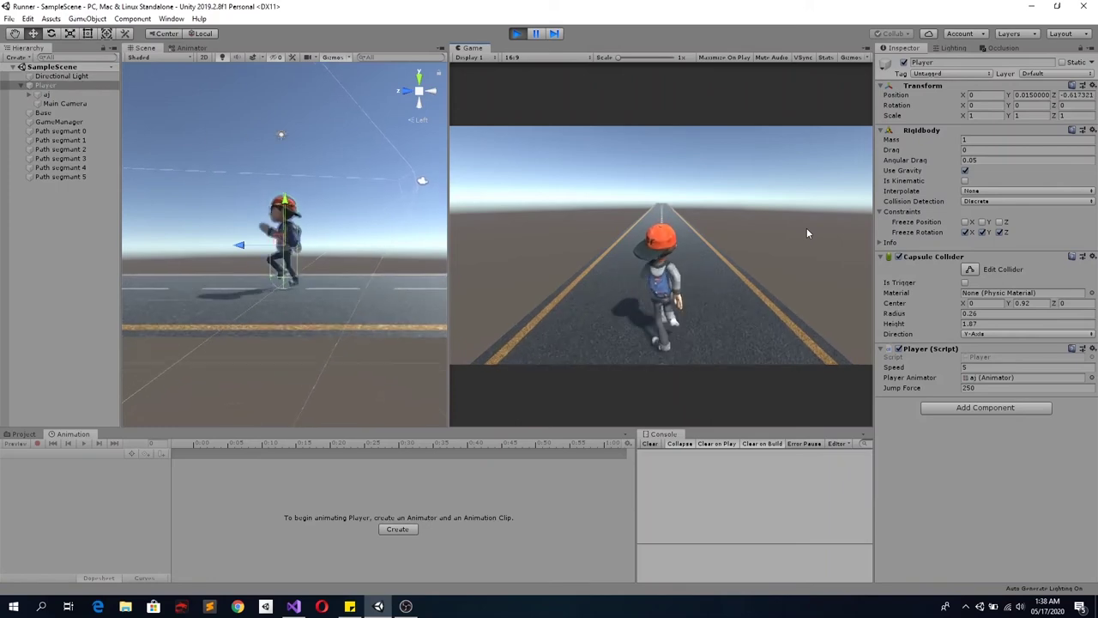
key(space)
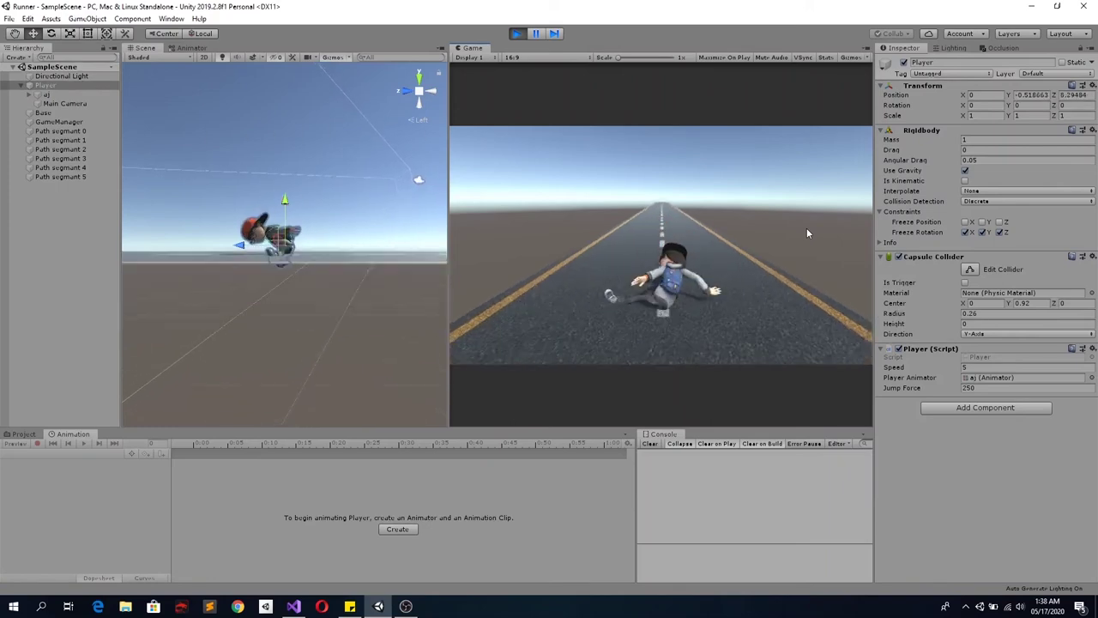
key(space)
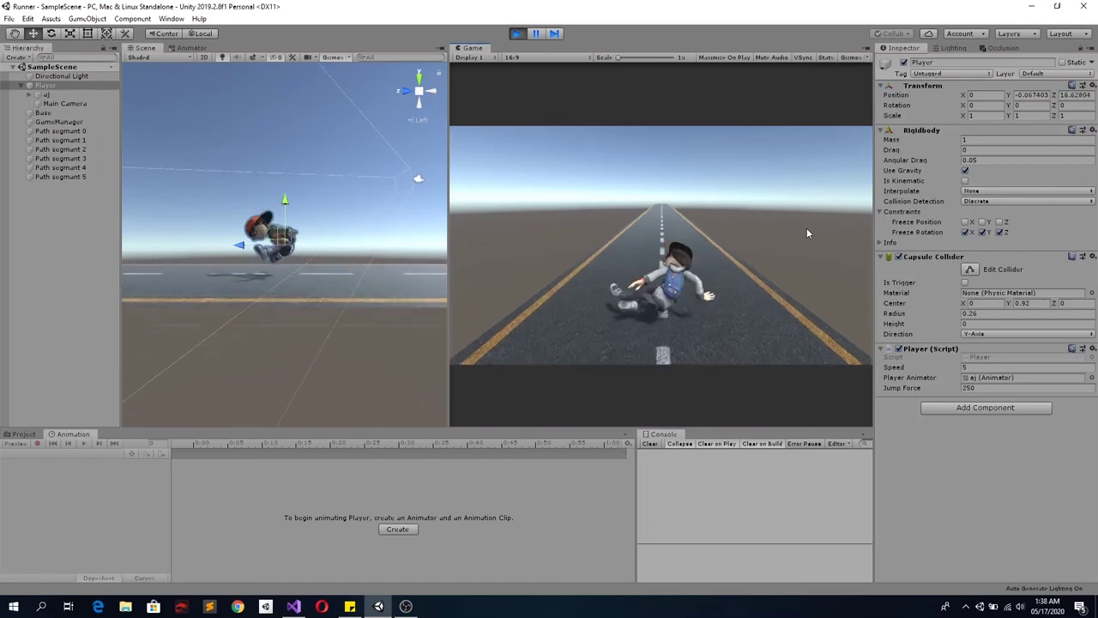
key(space)
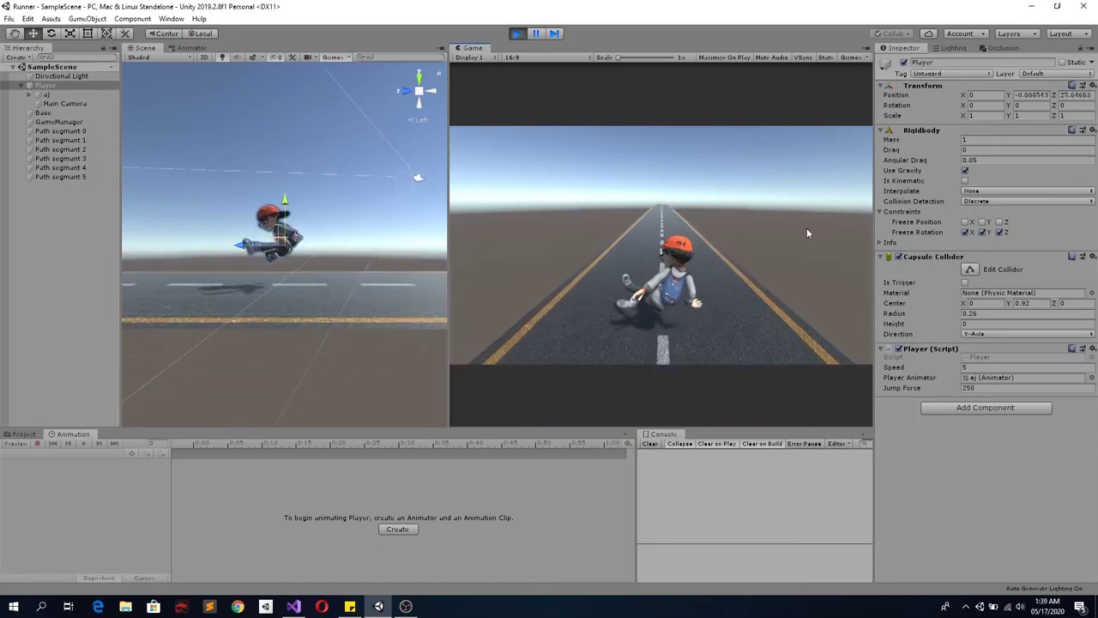
key(space)
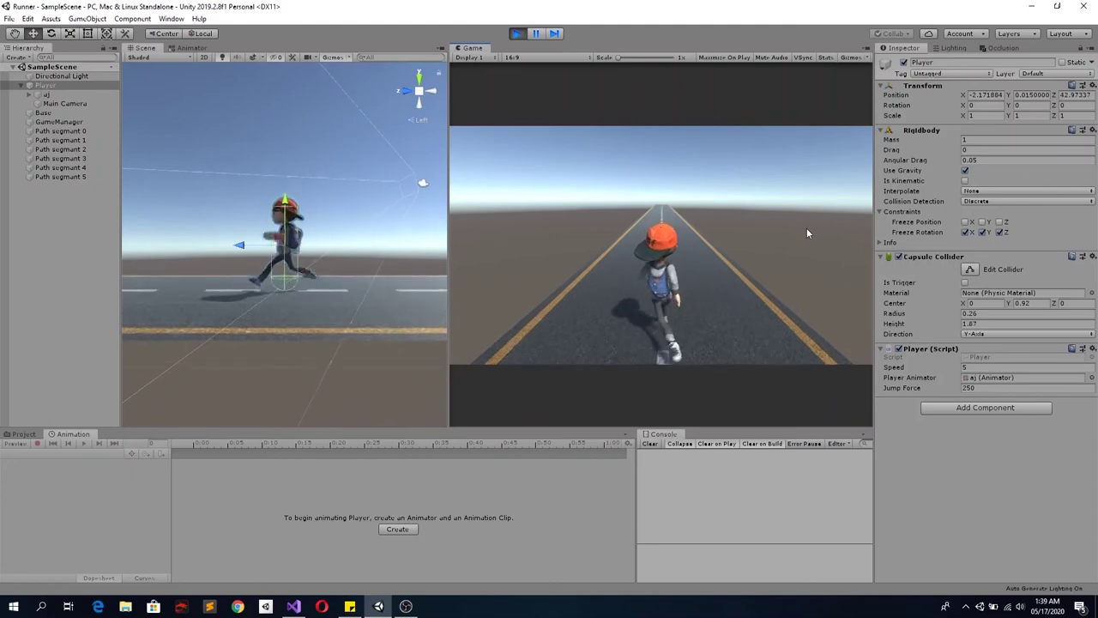
key(space)
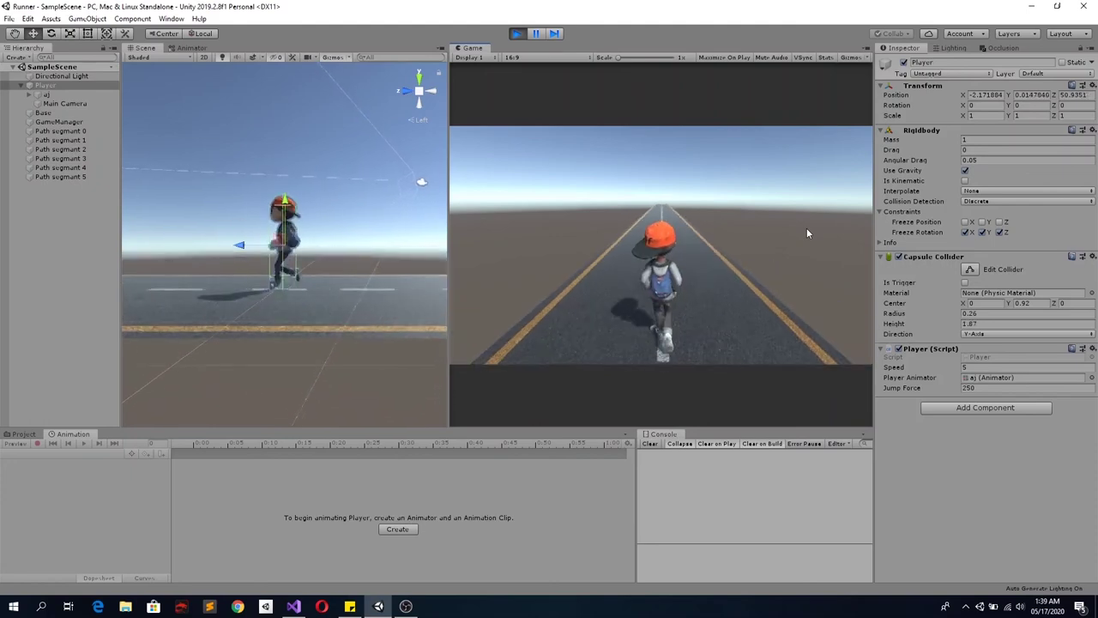
key(space)
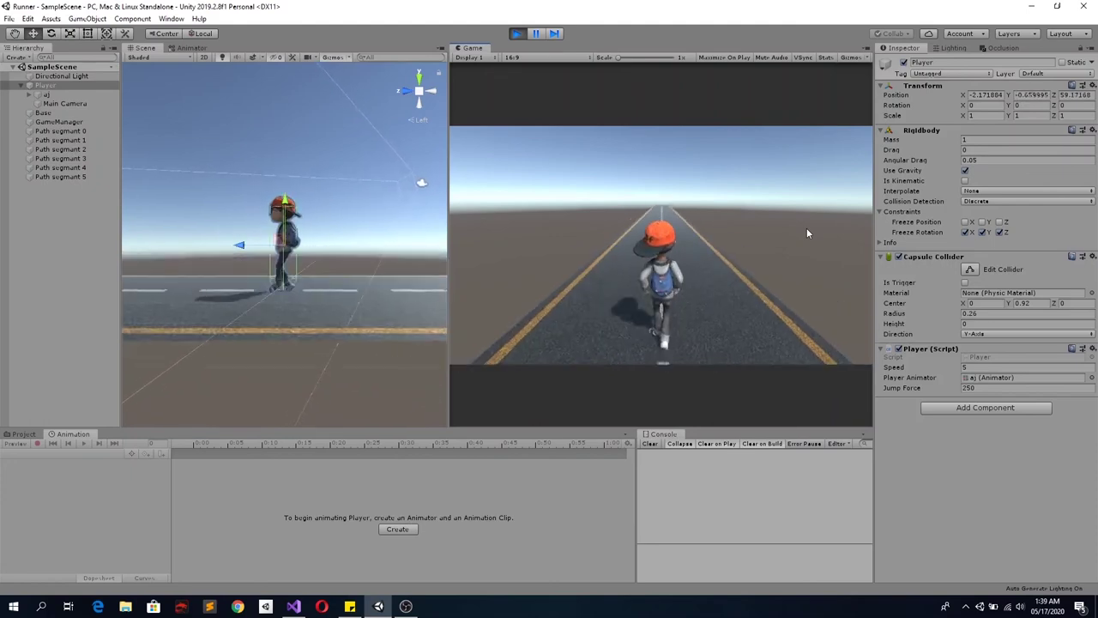
key(space)
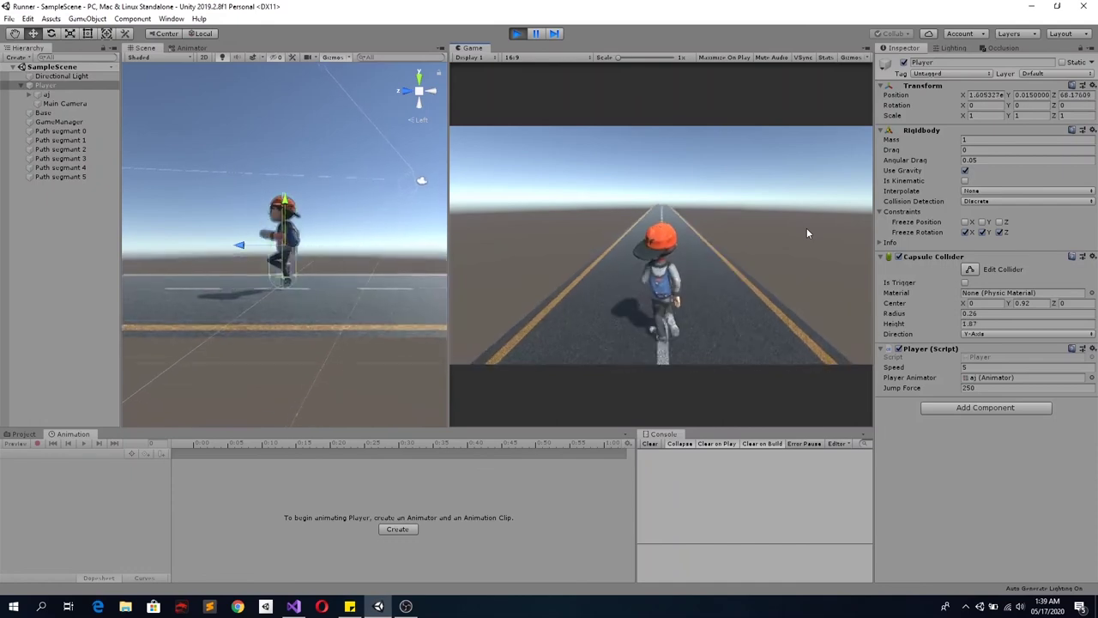
key(space)
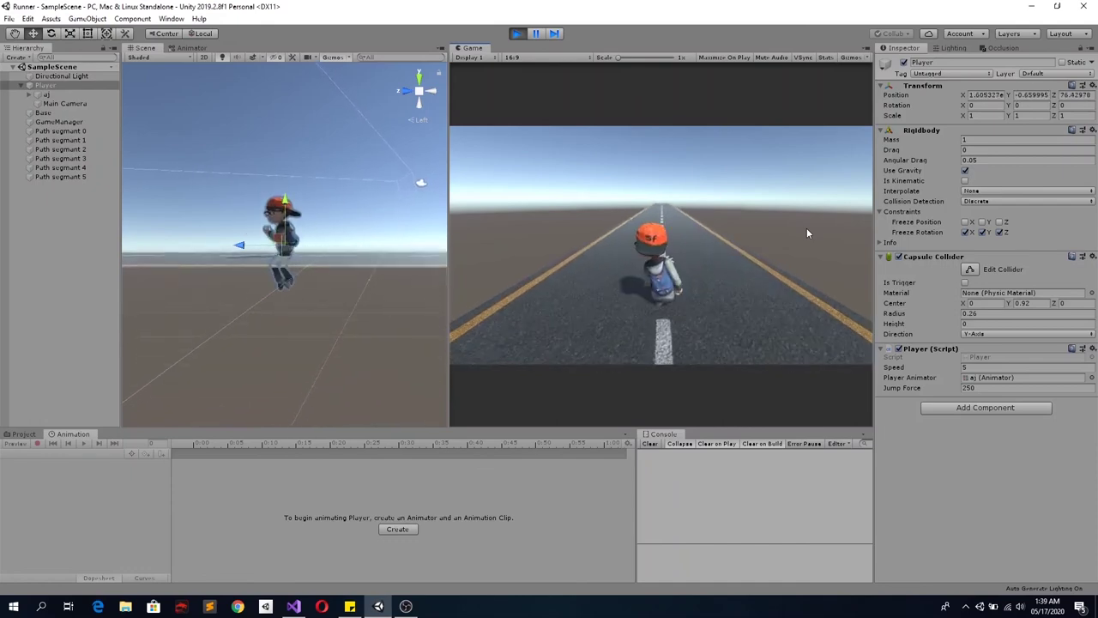
click(516, 35)
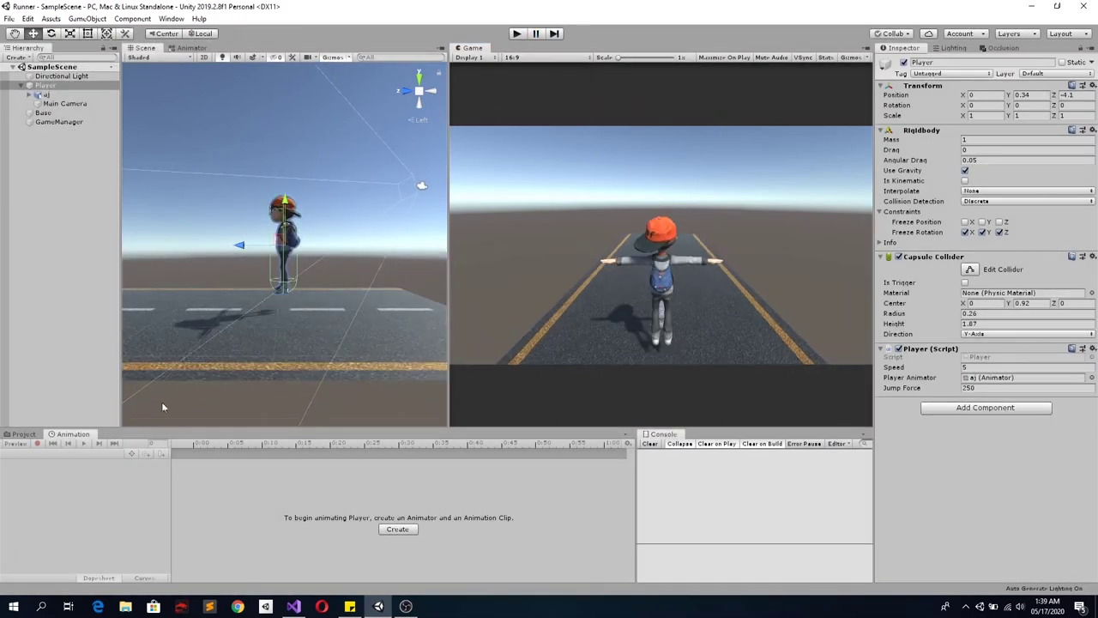
Reopen aj's Running Slide clip, inspect its slide-end event's function, and start play mode
click(24, 434)
click(73, 434)
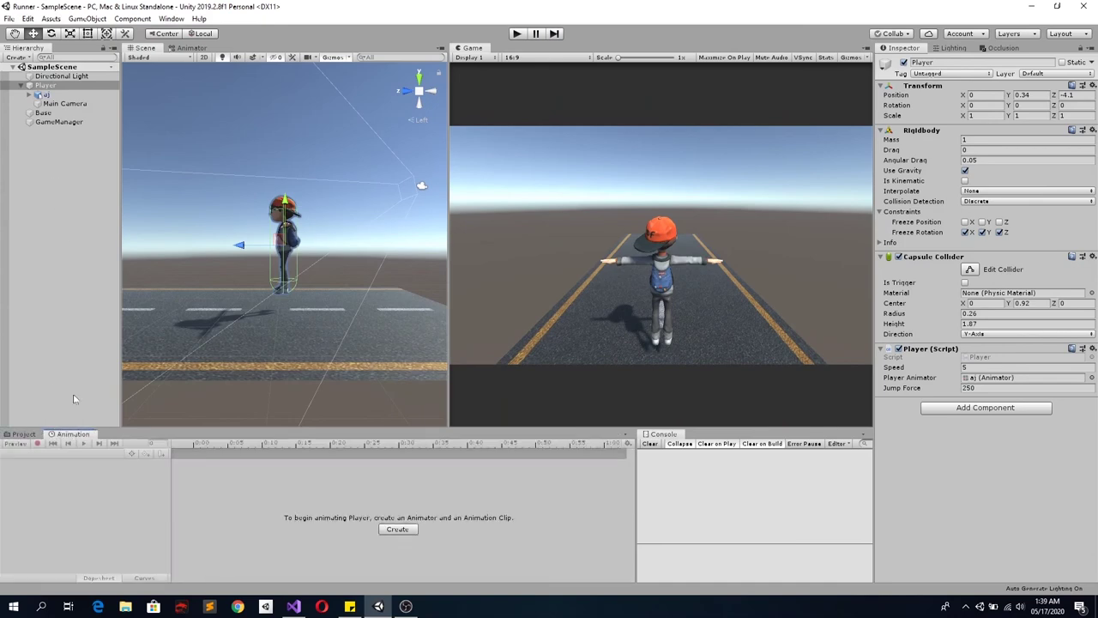
click(43, 95)
click(33, 455)
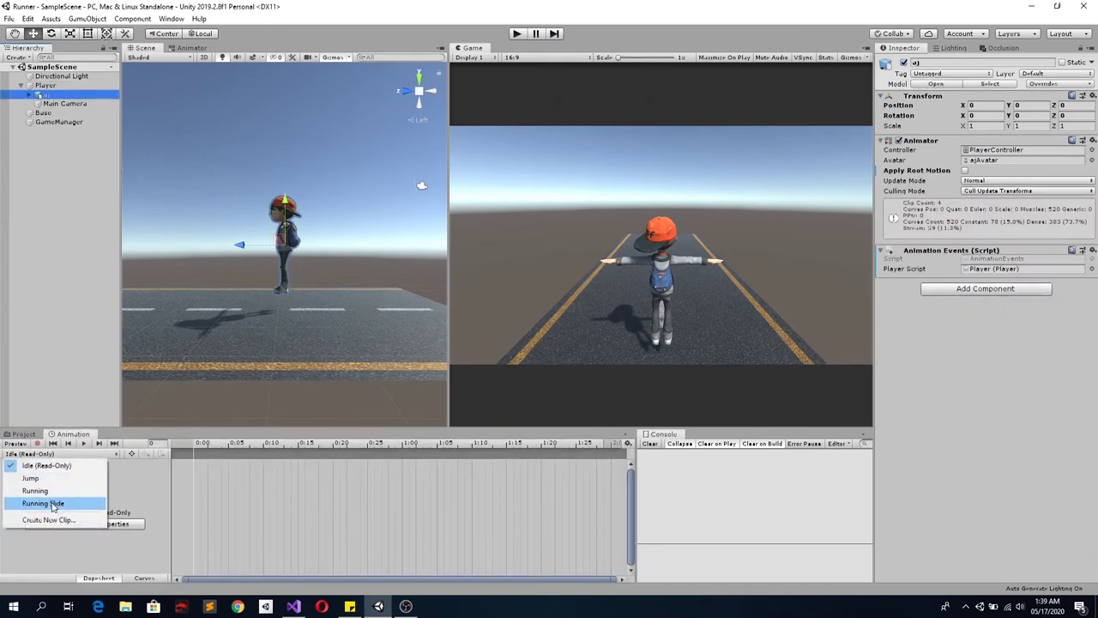
click(53, 504)
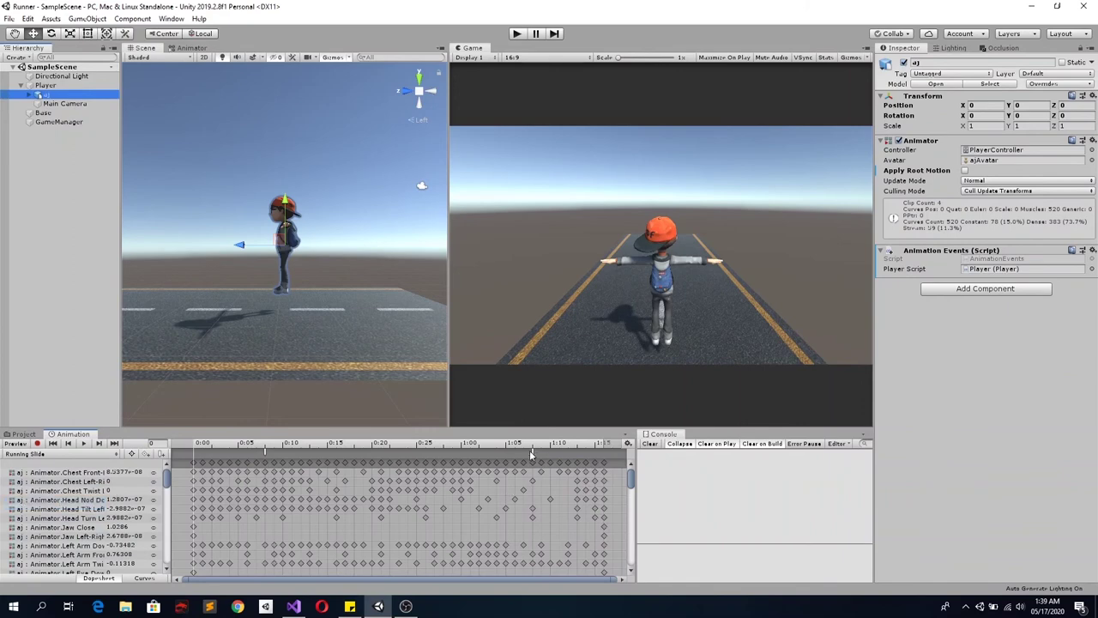
drag(532, 445, 418, 452)
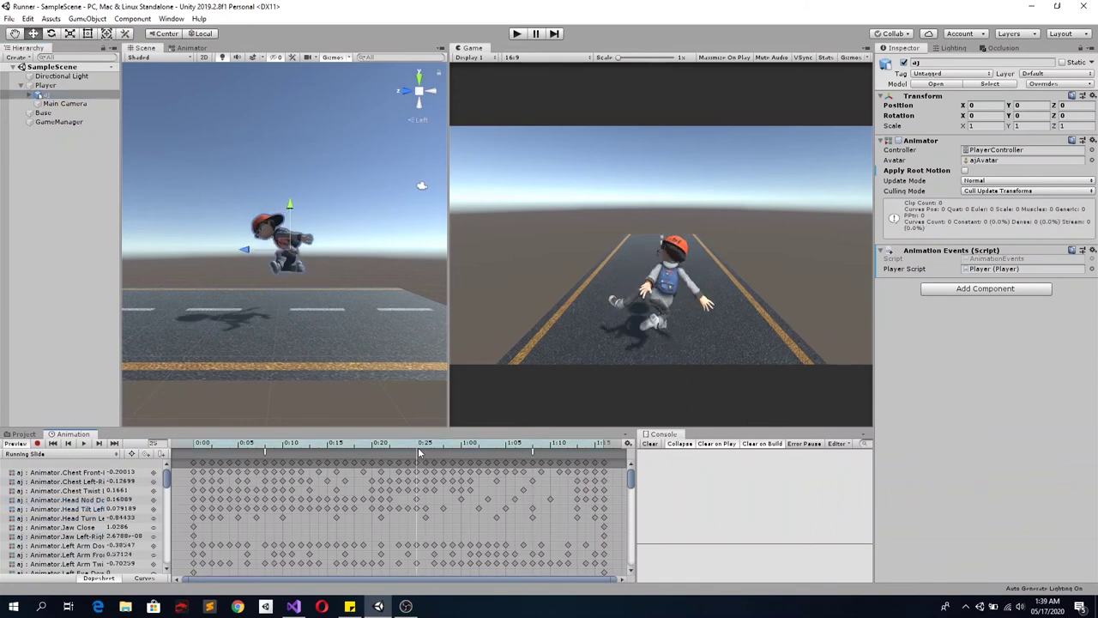
click(532, 452)
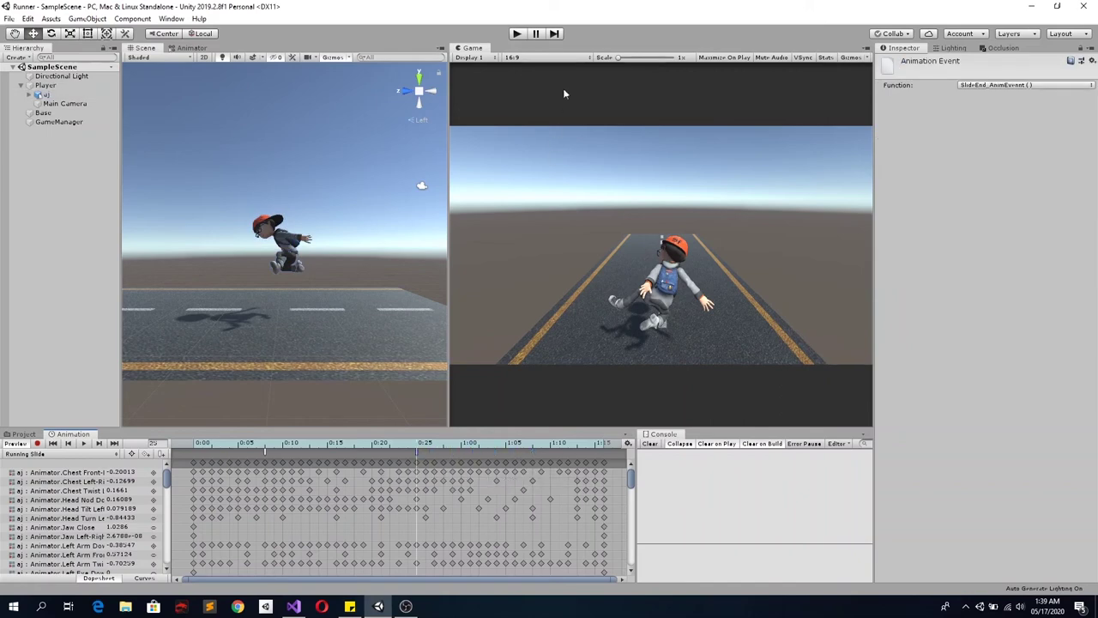
click(517, 32)
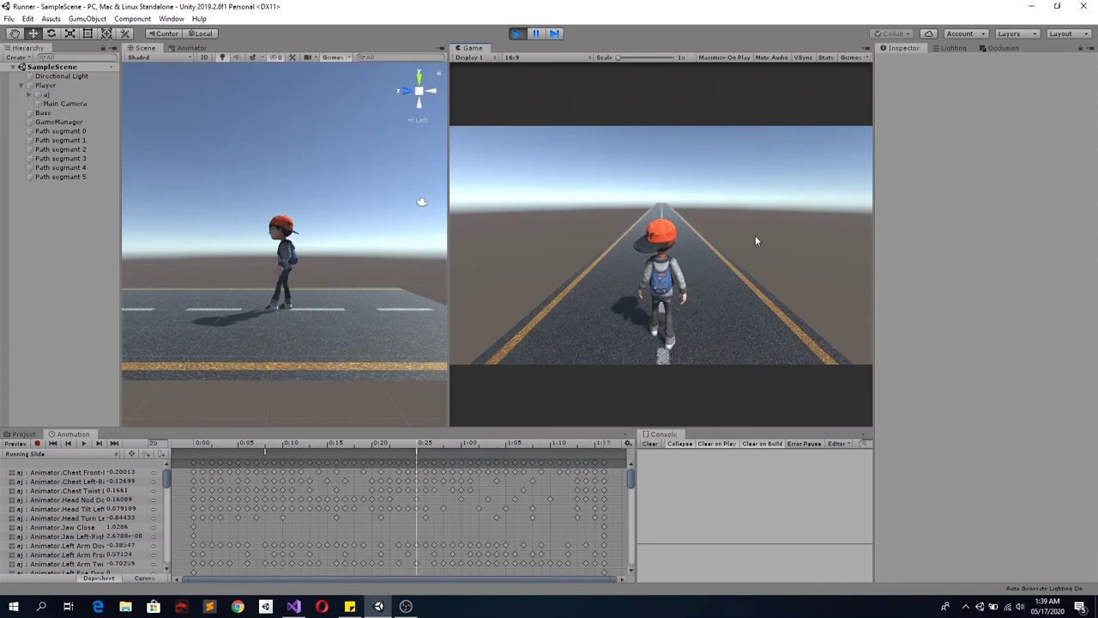
With Player selected, slide four times watching Capsule Collider Height drop to 0, then stop
click(47, 86)
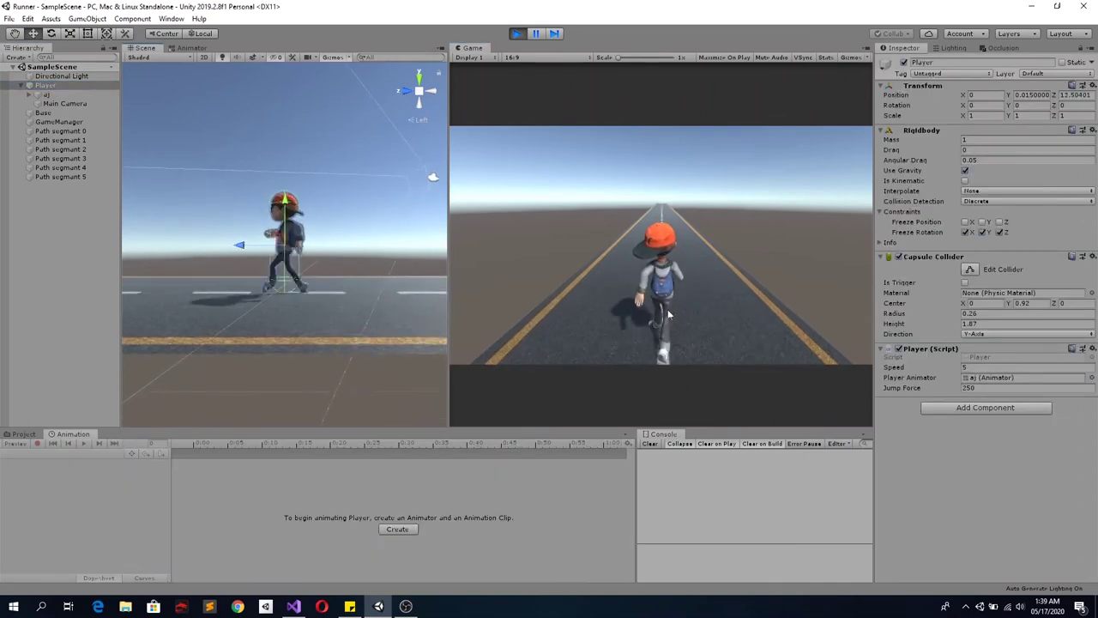
key(space)
key(space)
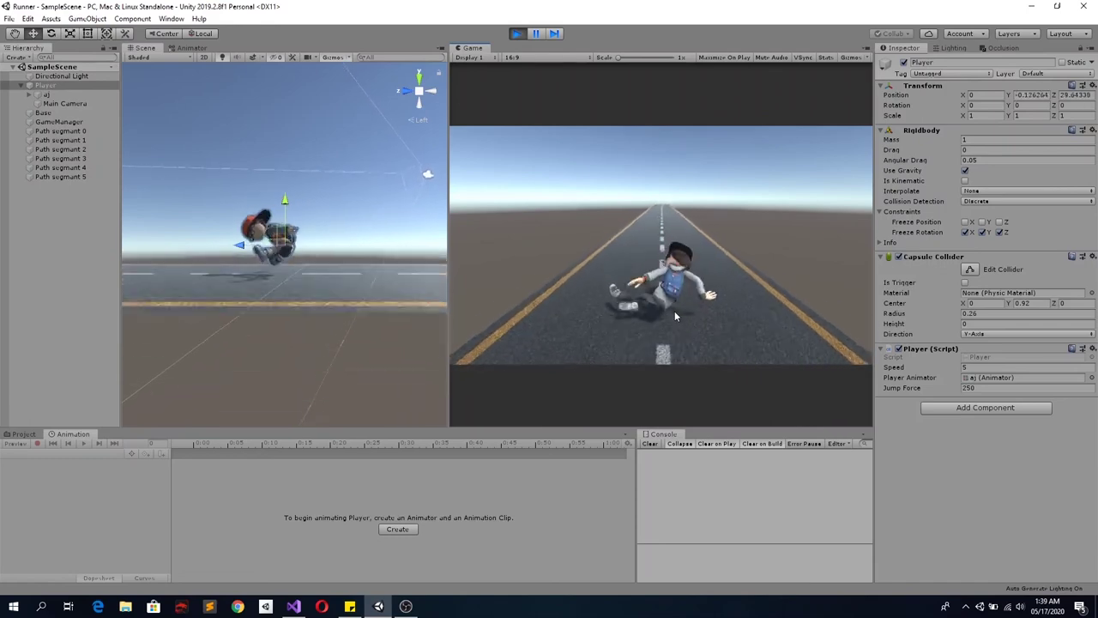
key(space)
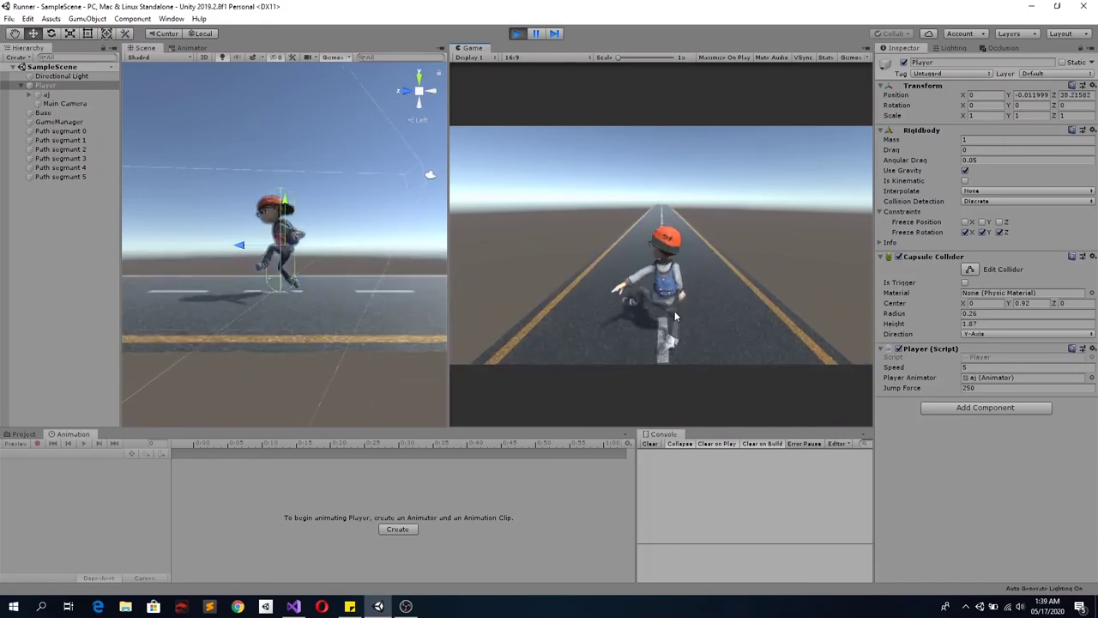
key(space)
key(space)
key(space)
key(space)
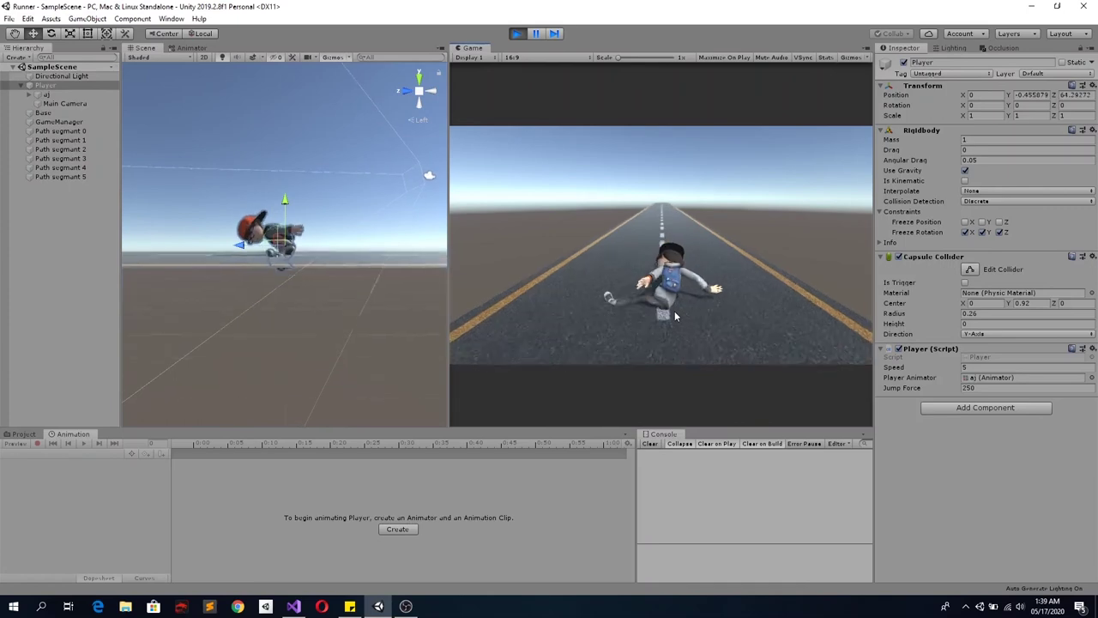
key(space)
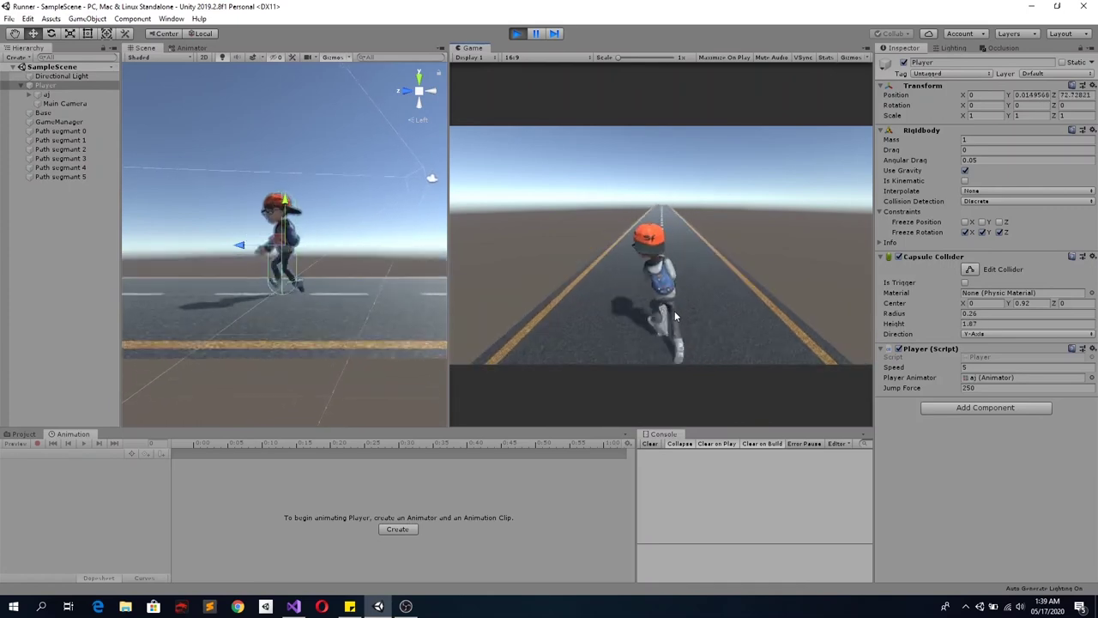
click(517, 34)
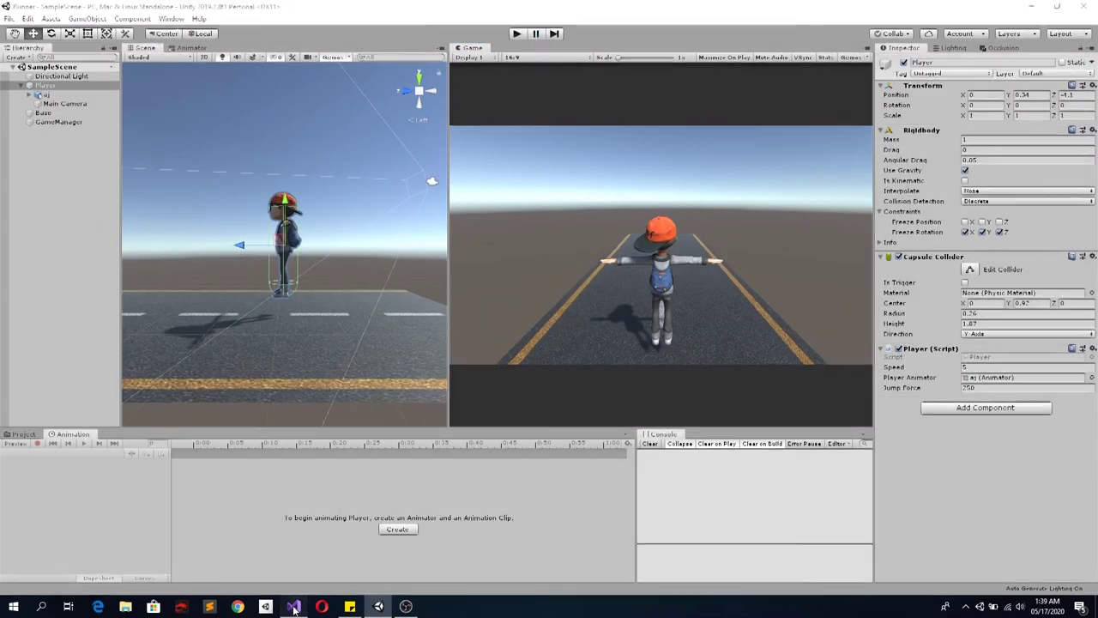
click(293, 606)
click(293, 605)
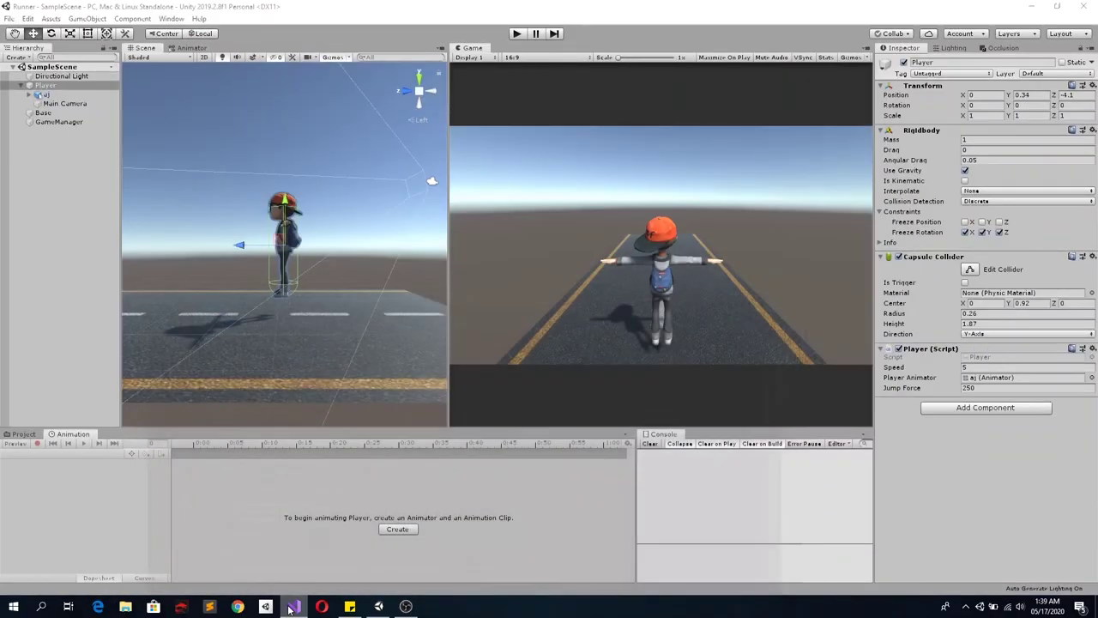
click(299, 600)
Change SlideStart's collider height from 0 to 0.9f in Player.cs and save
scroll(558, 309, down, 4)
scroll(558, 309, down, 4)
scroll(558, 309, down, 4)
click(254, 363)
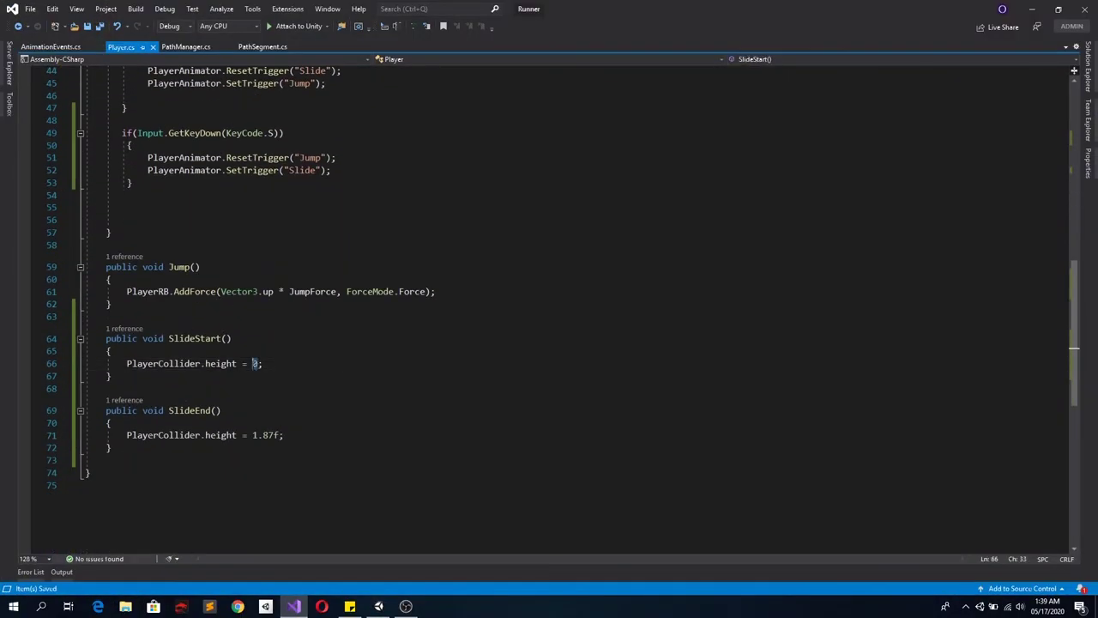
text(0.9)
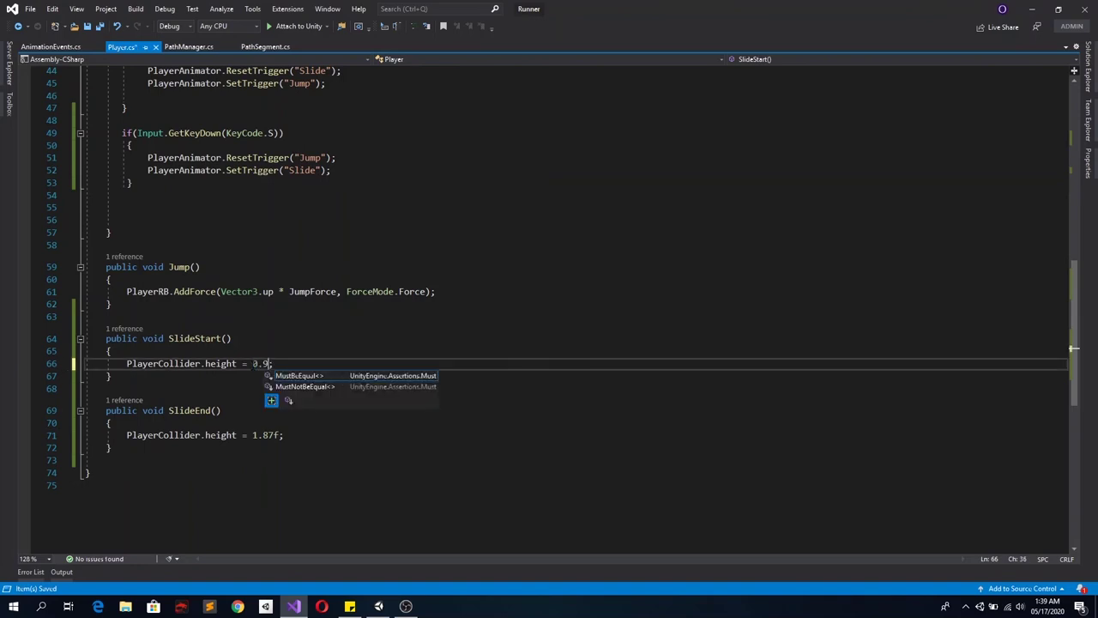
text(f)
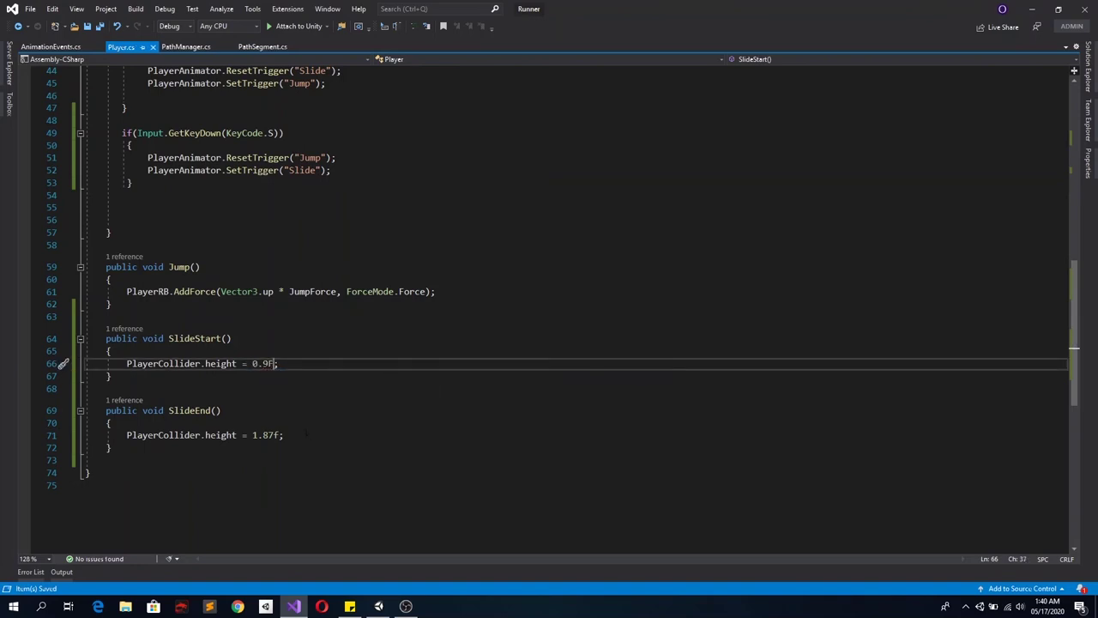
key(BackSpace)
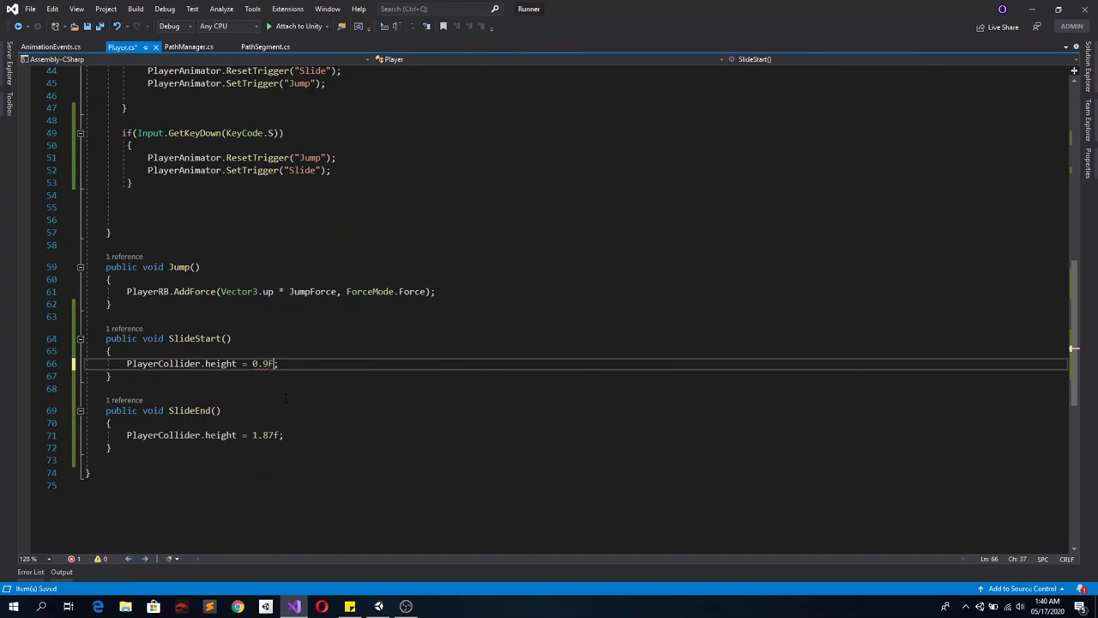
text(f)
key(ctrl+s)
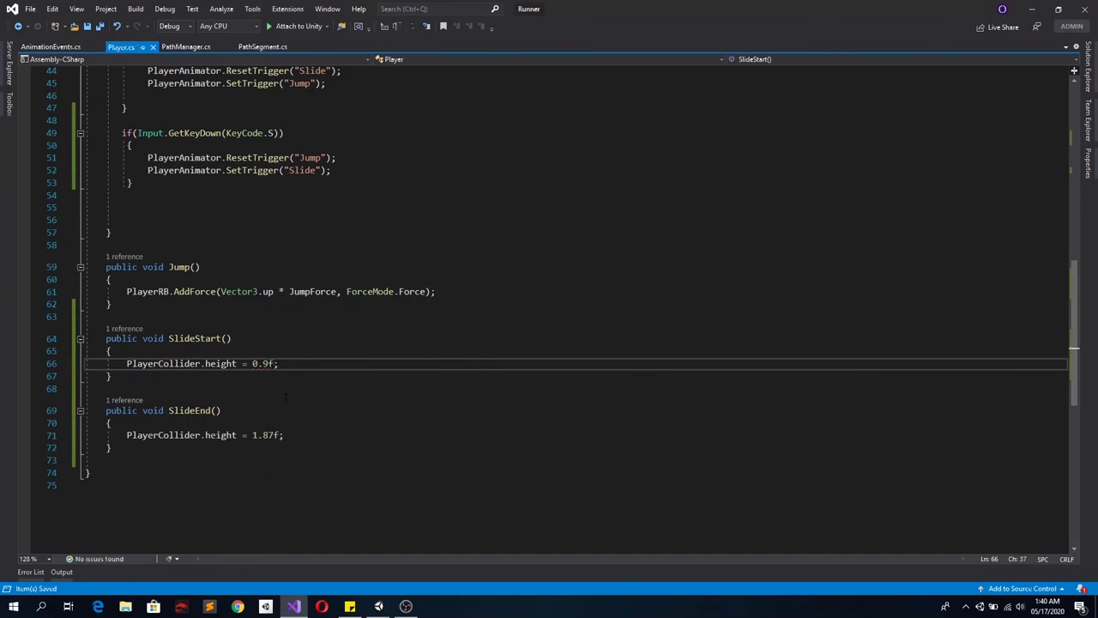
click(378, 606)
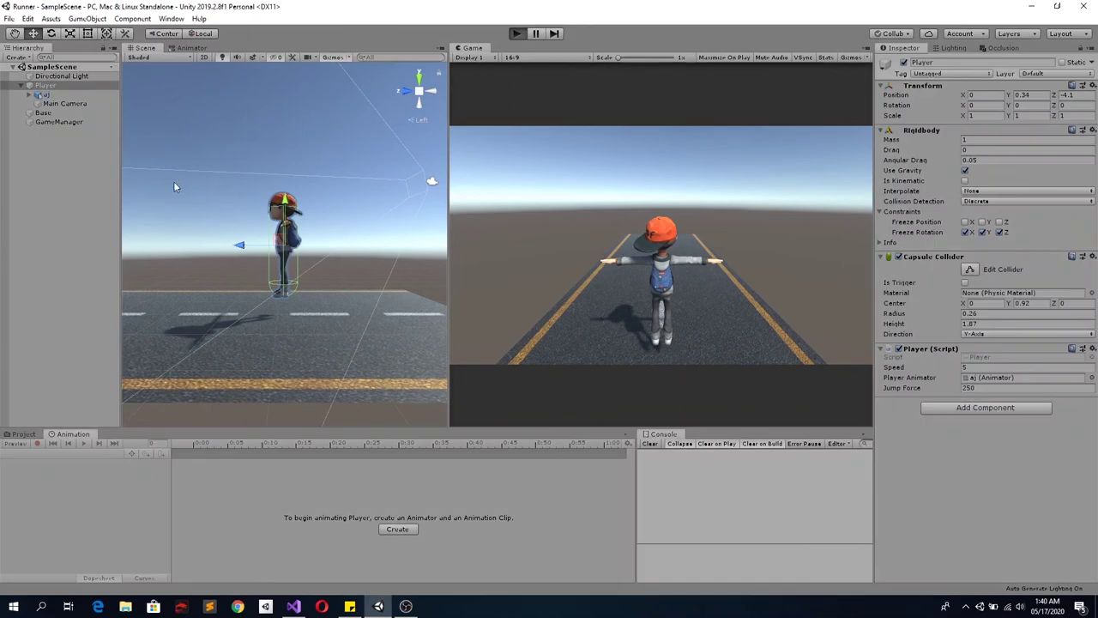
click(299, 221)
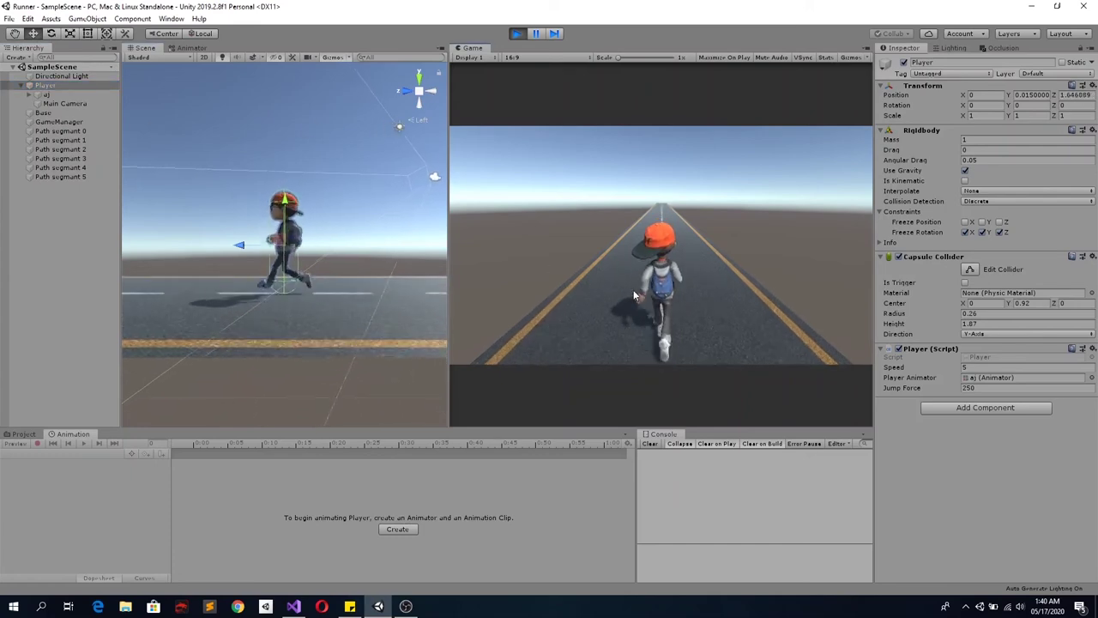
key(Down)
key(Down)
key(Down)
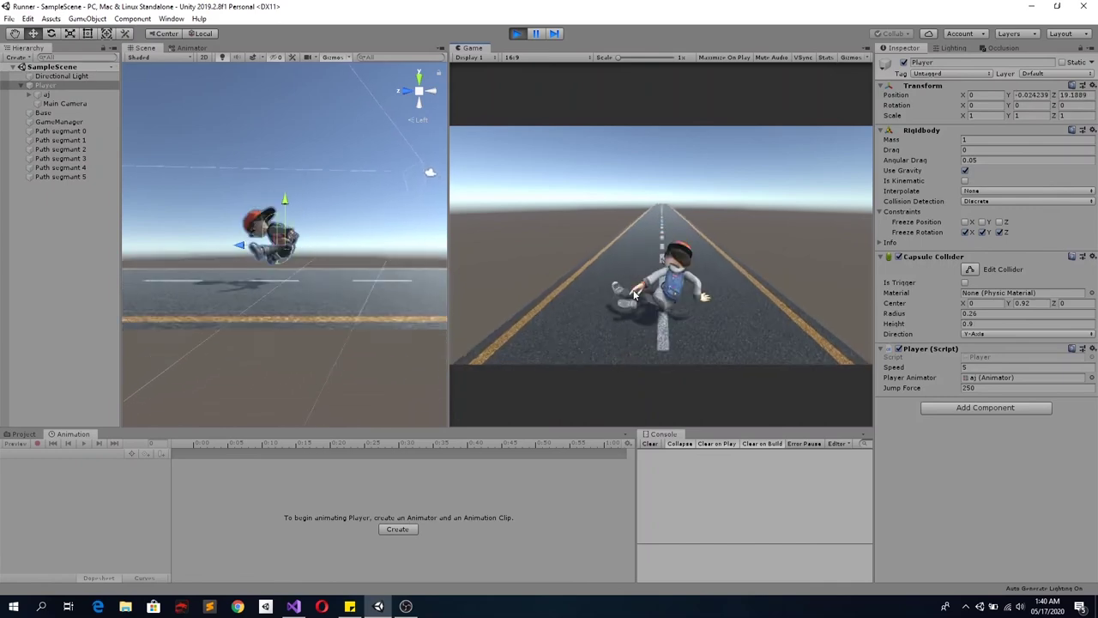
key(Down)
key(Left)
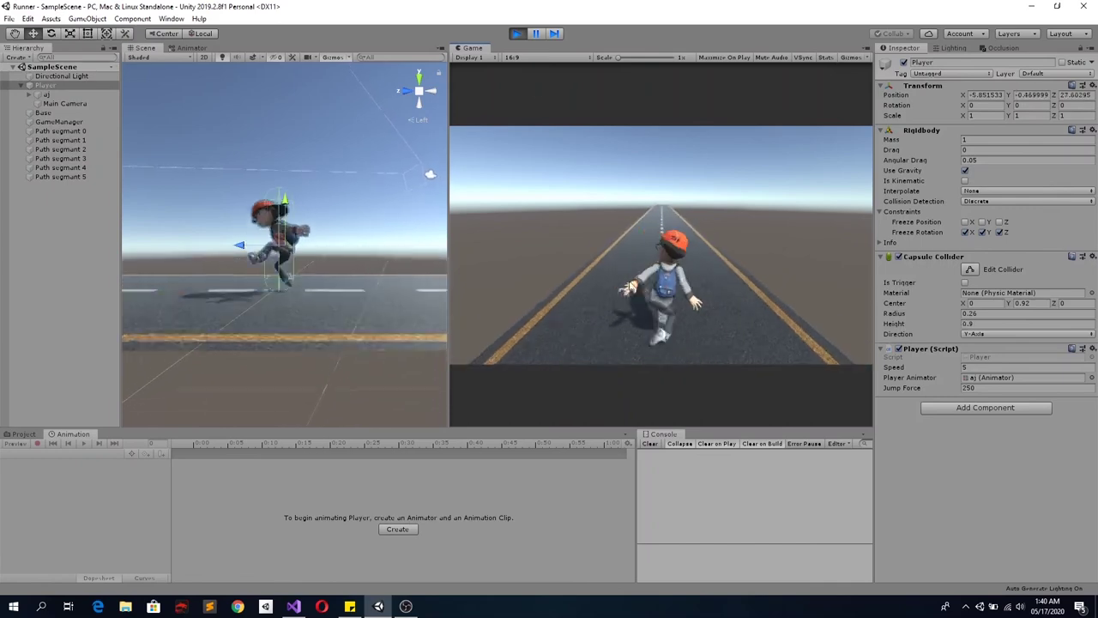
click(518, 35)
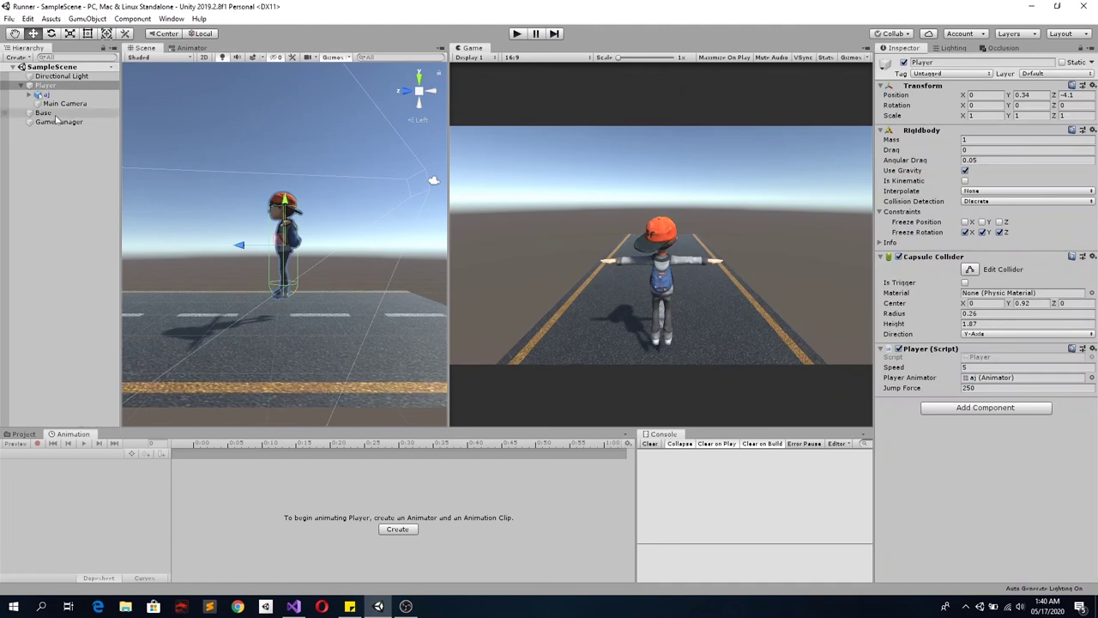
Select aj, show Running Slide on the timeline, preview its start, and start play mode
click(40, 95)
click(34, 454)
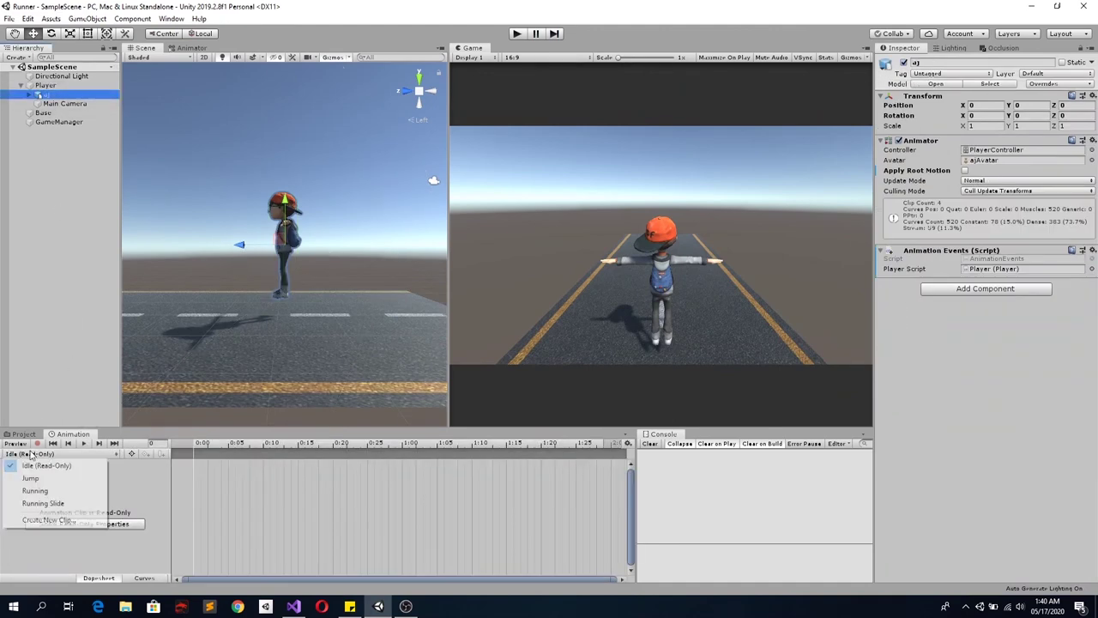
click(43, 504)
mouse_move(265, 456)
mouse_down()
mouse_move(211, 451)
mouse_move(226, 451)
mouse_up()
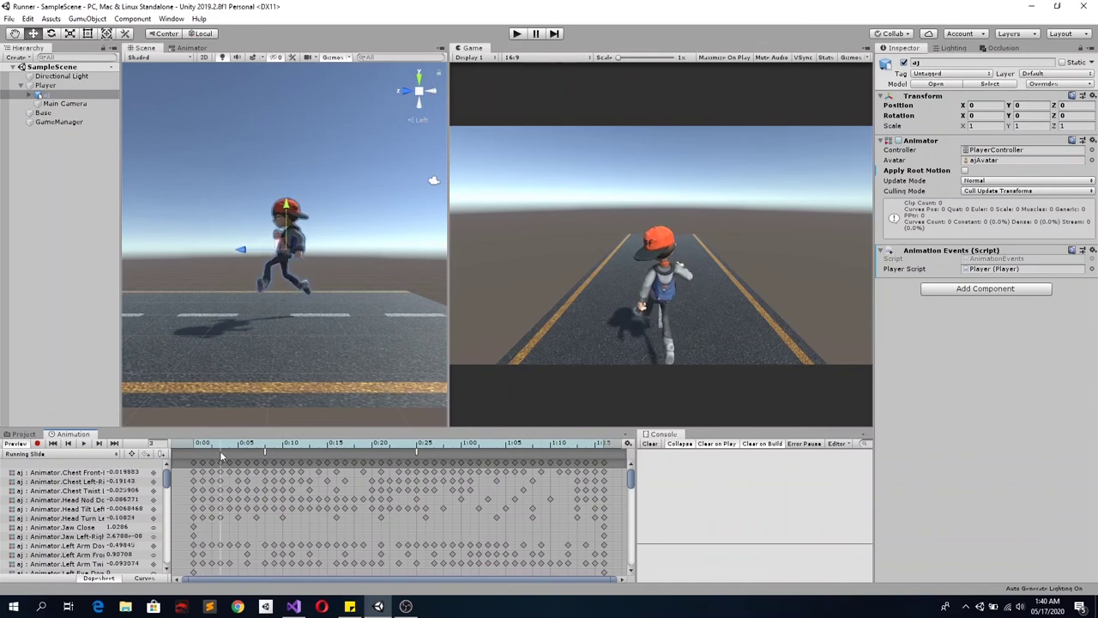
click(517, 34)
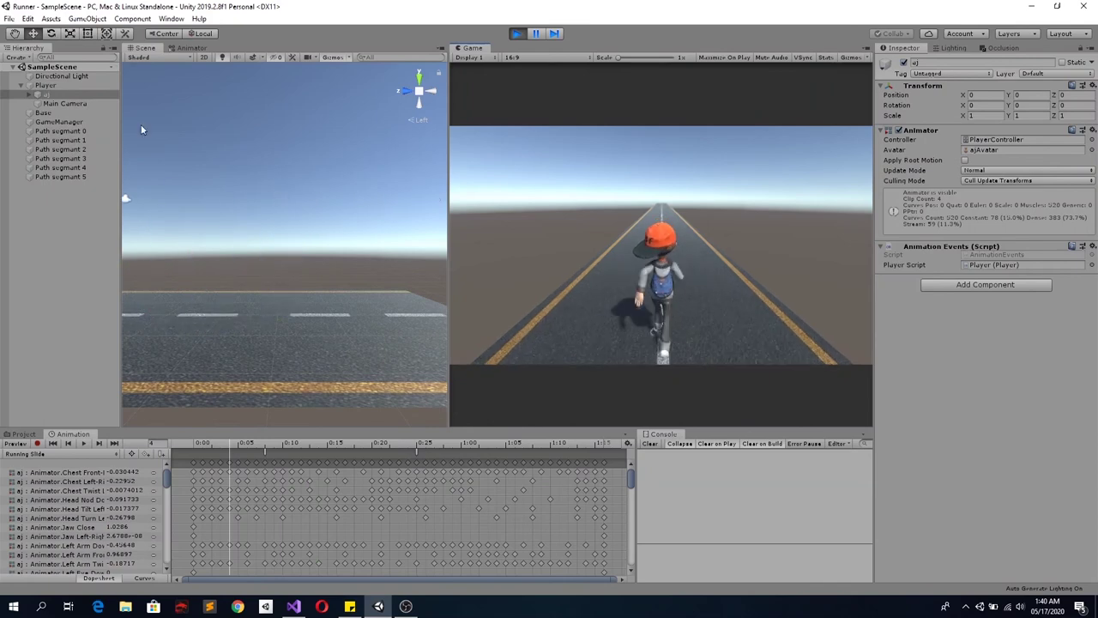
Jump twice and slide four times while the Player's collider height drops to 0.9, then exit Play mode
click(60, 85)
key(shift+f)
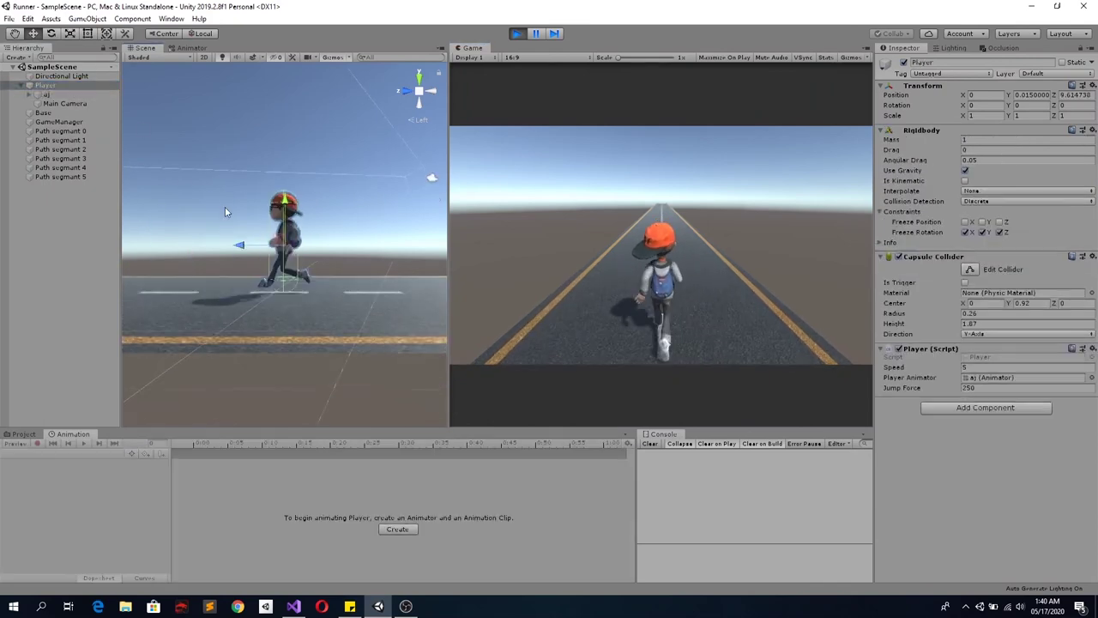
key(space)
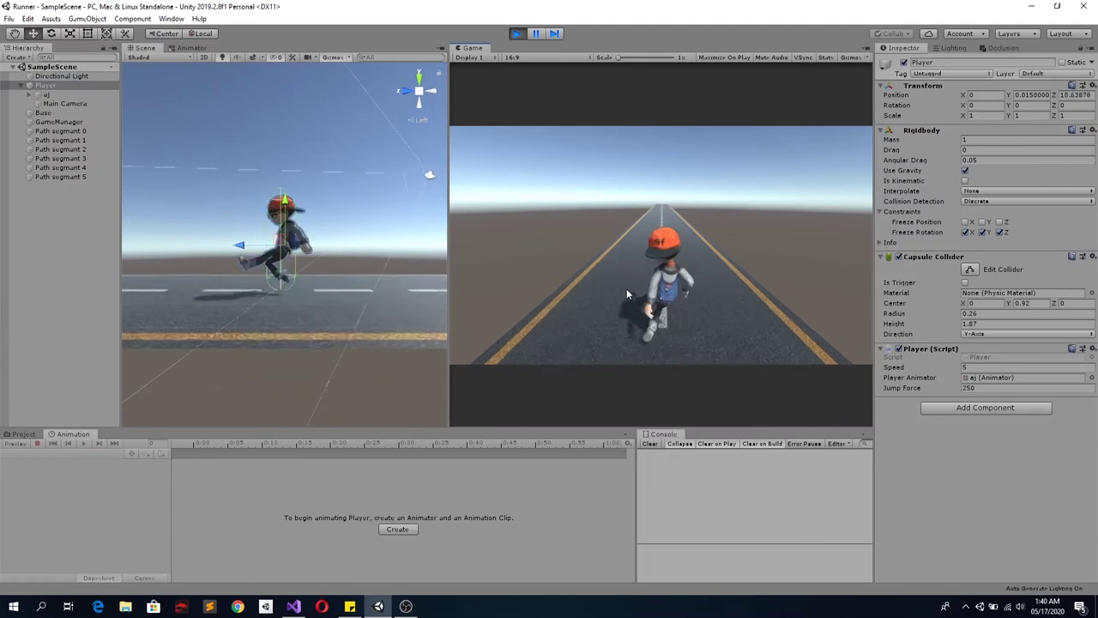
key(space)
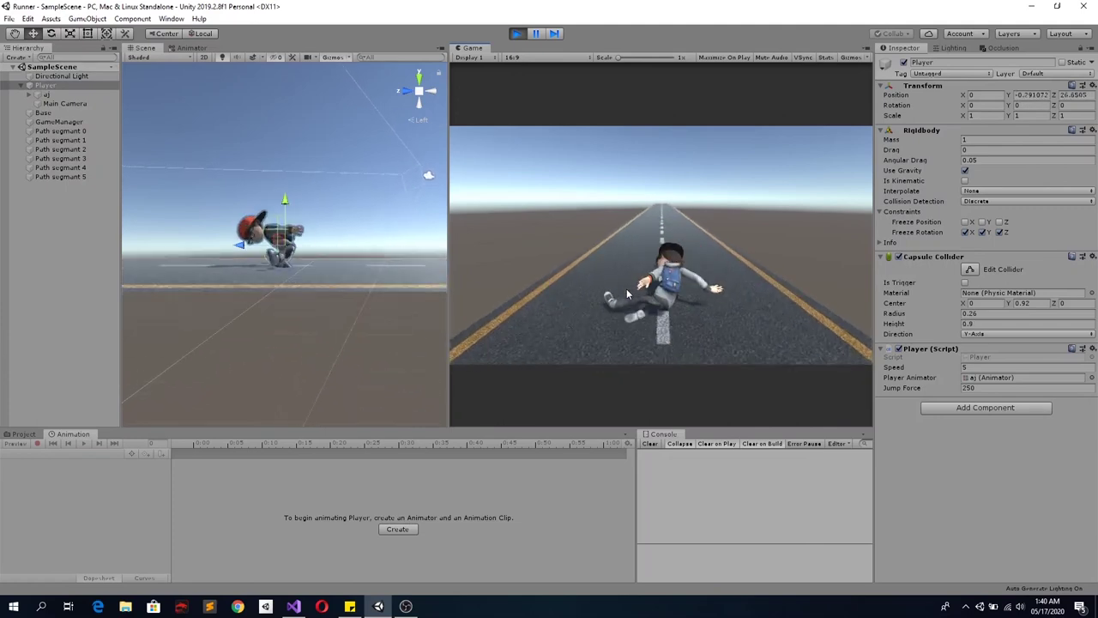
key(Down)
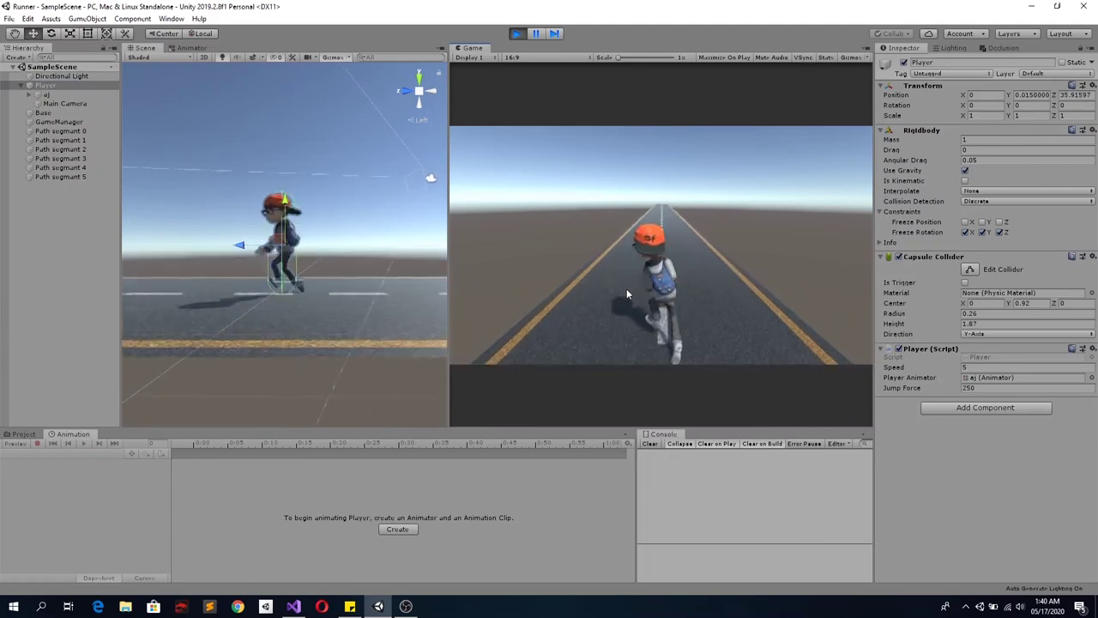
key(Down)
key(Down)
key(Down)
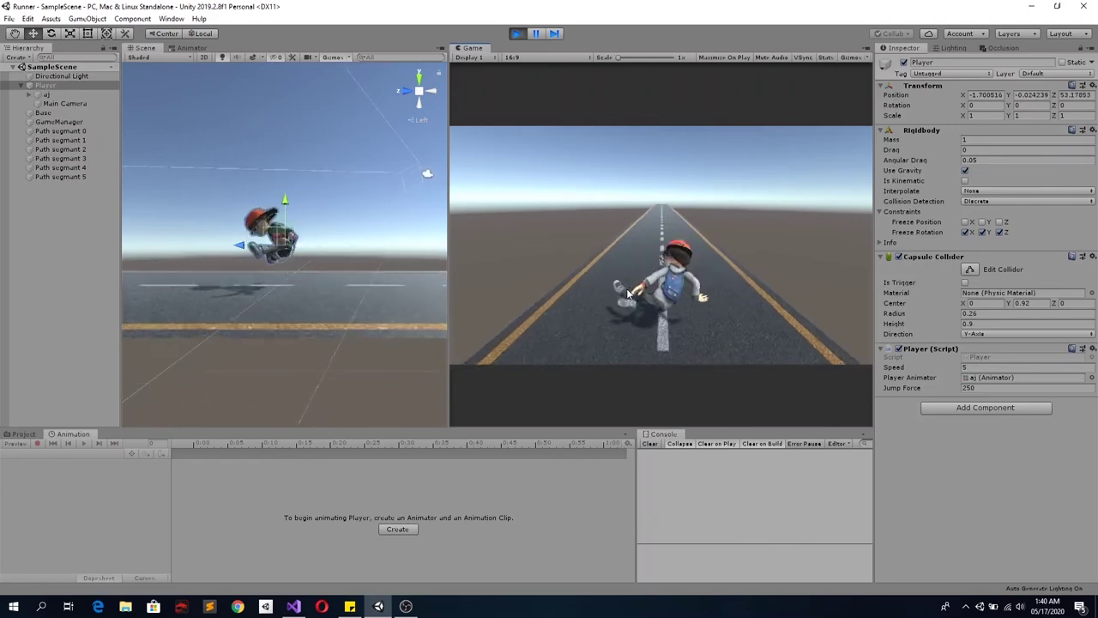
key(Down)
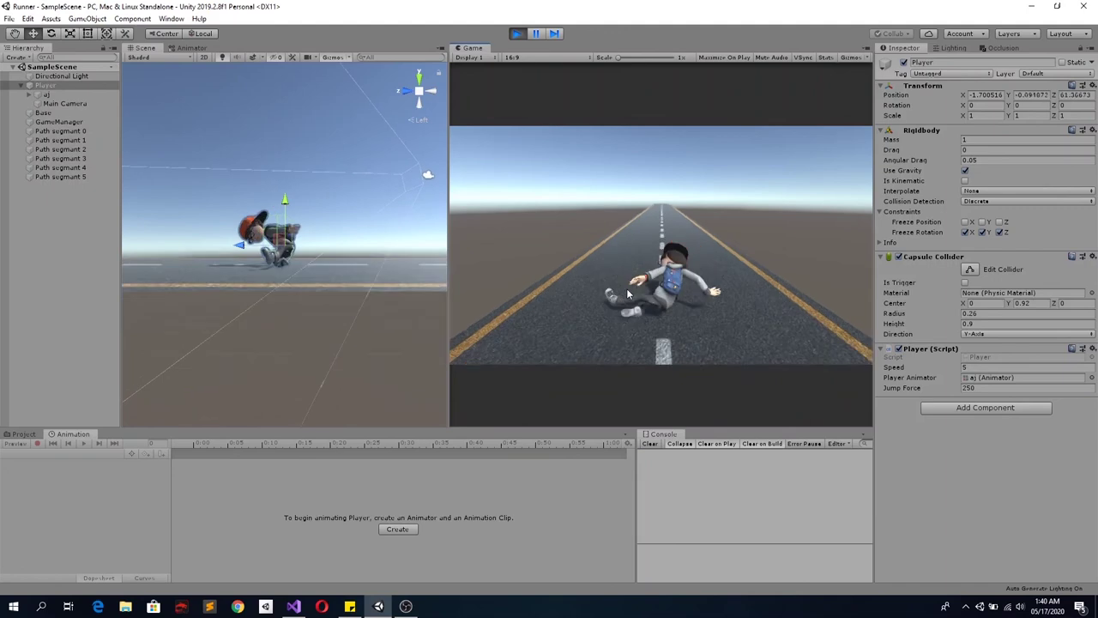
key(Down)
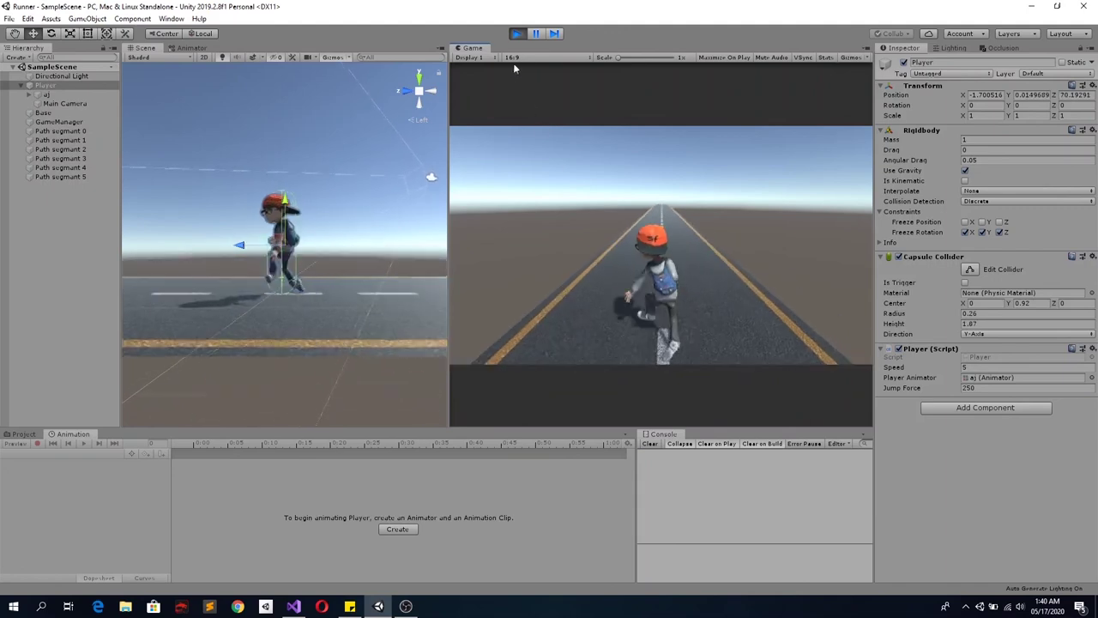
click(518, 34)
Load aj's Running Slide clip, inspect its SlideStart_AnimEvent event, and enter Play mode
click(43, 94)
click(31, 454)
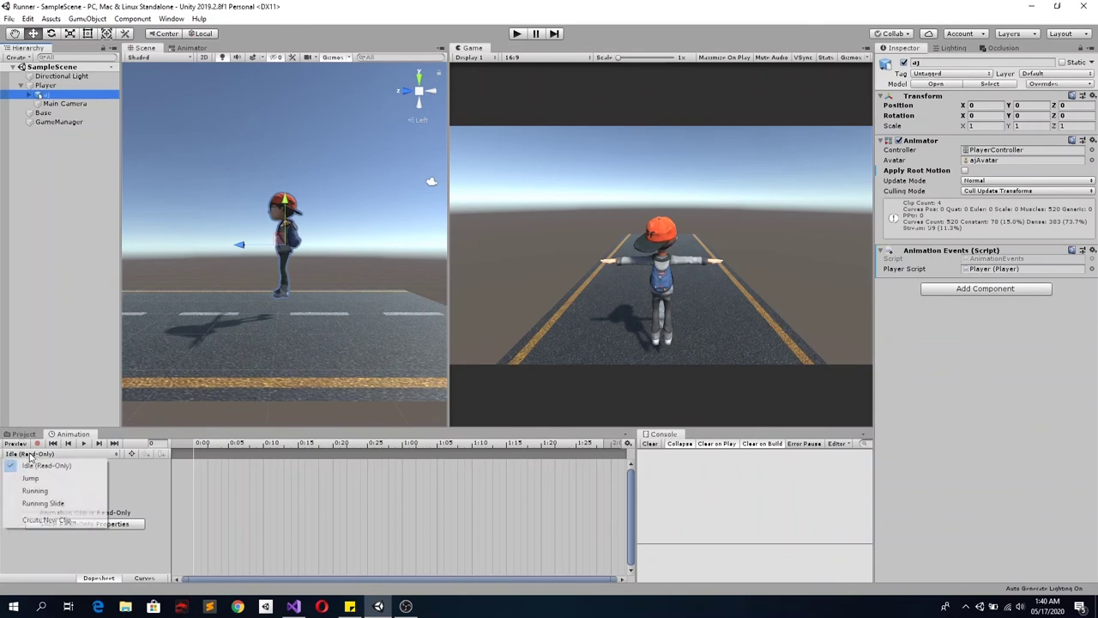
click(43, 503)
click(212, 455)
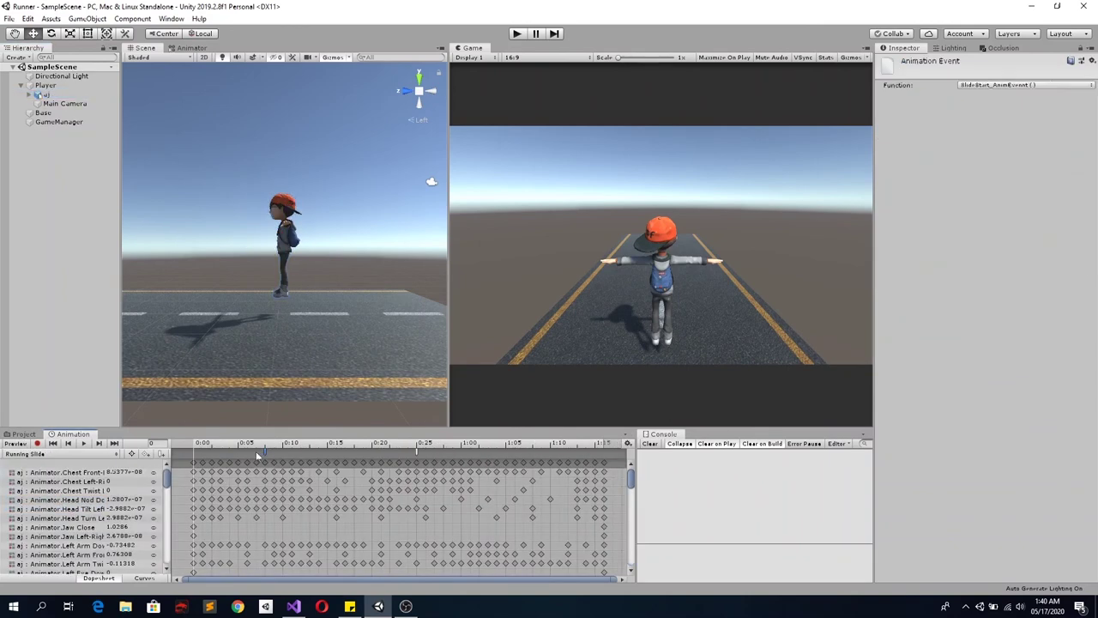
click(518, 34)
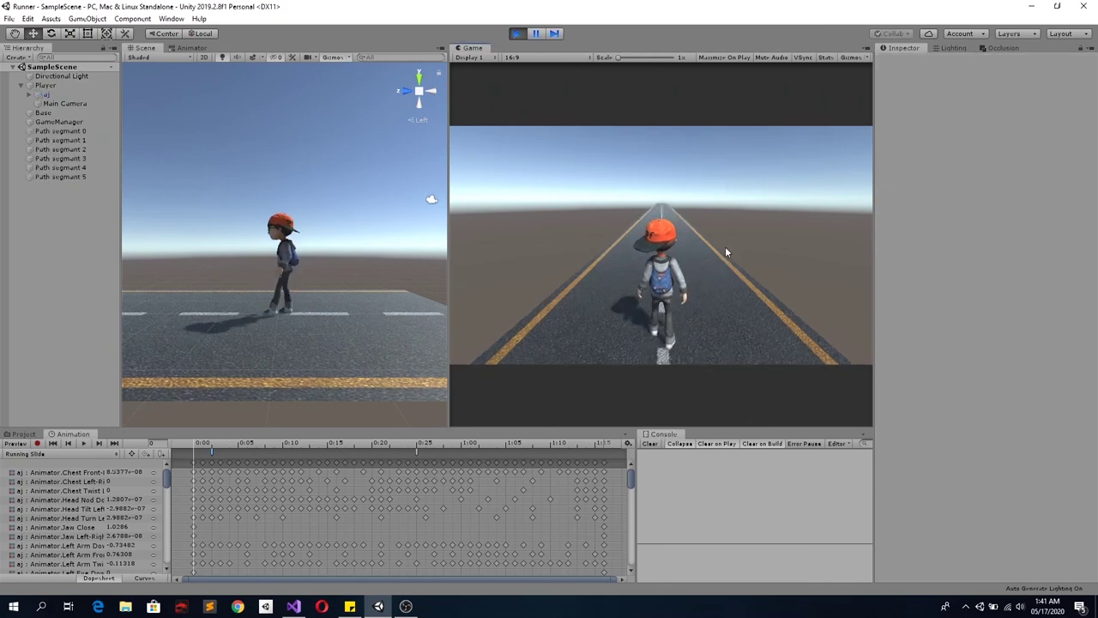
Select the Player to show its Capsule Collider and keep it framed in the scene view
click(50, 85)
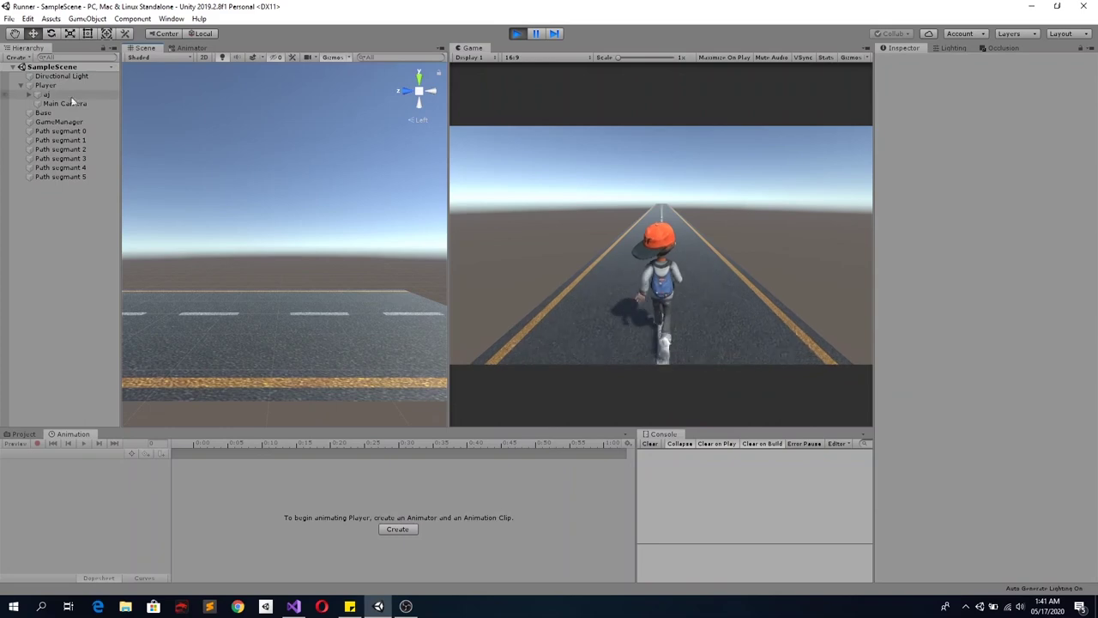
click(46, 85)
key(shift+f)
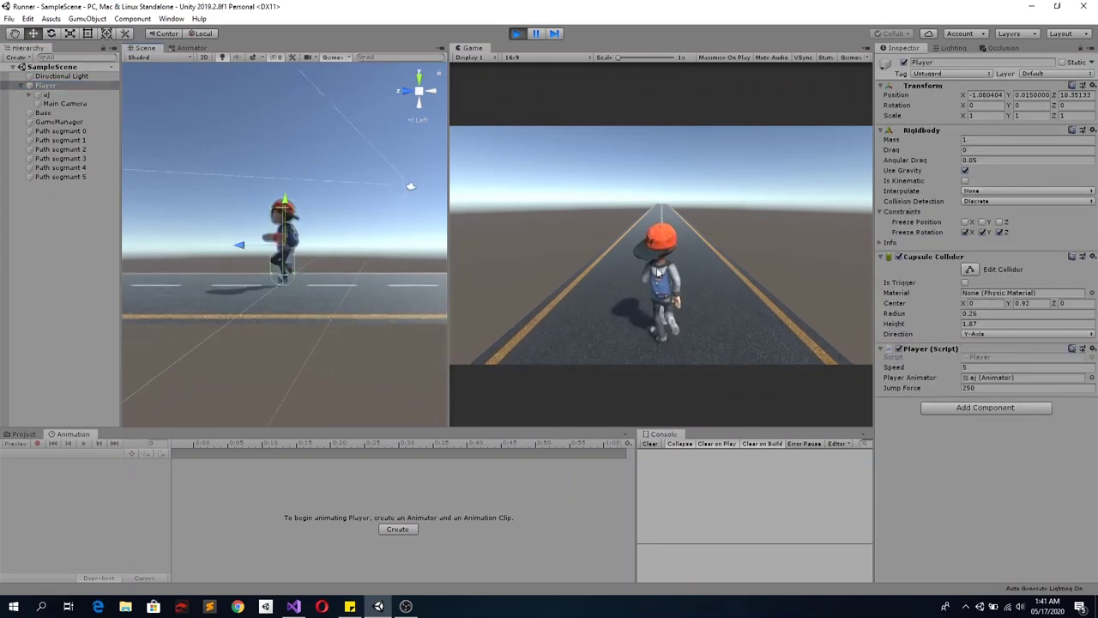
click(673, 276)
Slide repeatedly and jump once, watching the collider height go to 0.9 and back to 1.87
key(Down)
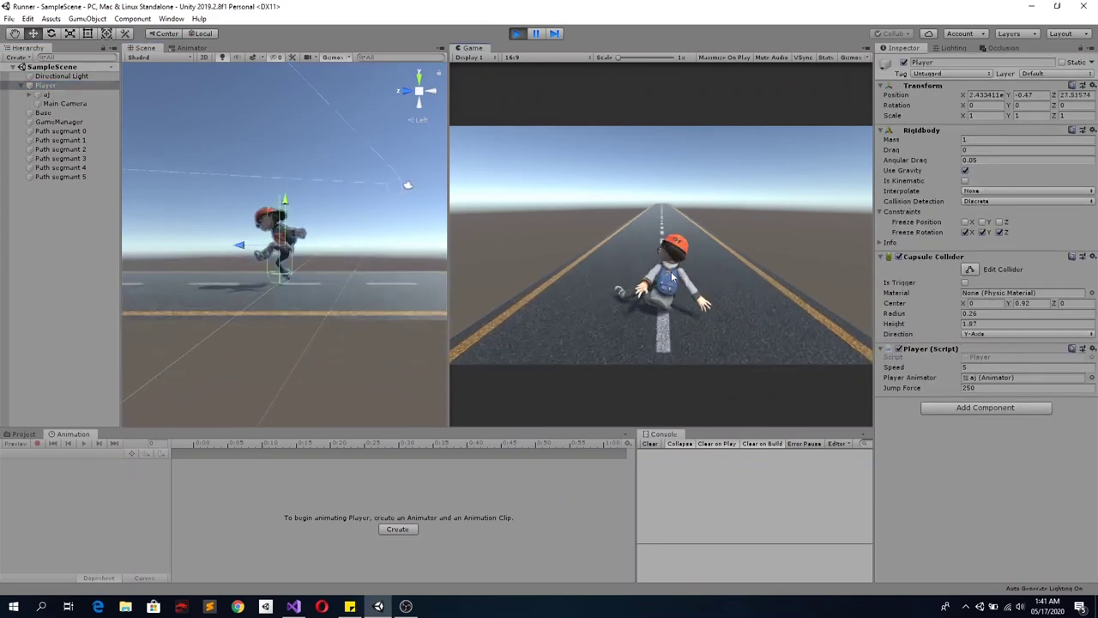
key(Down)
key(Down)
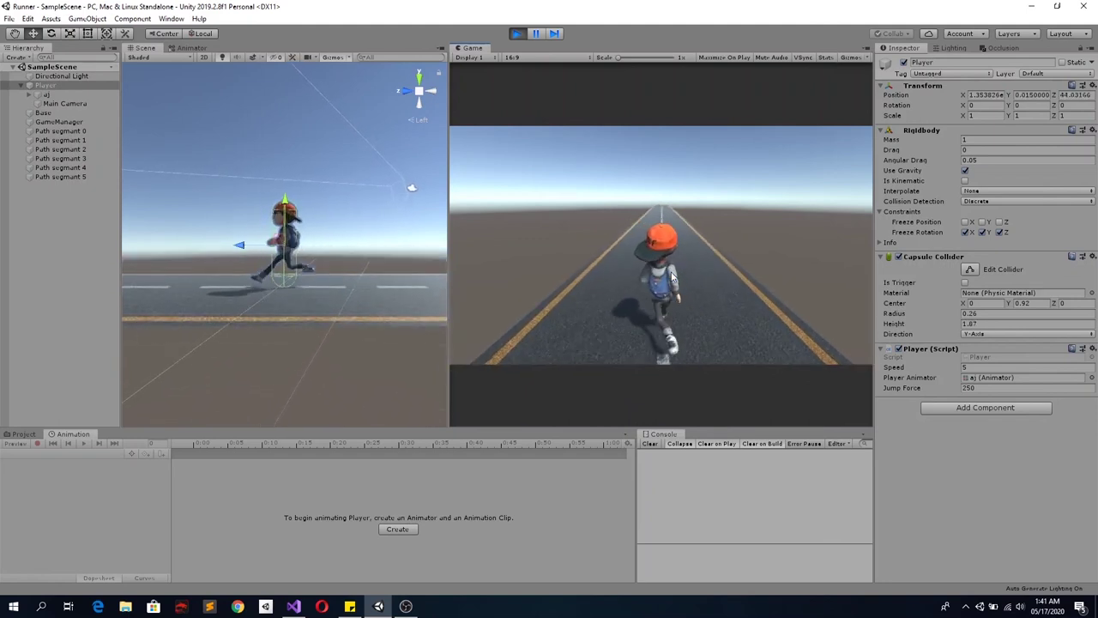
key(Down)
key(Down)
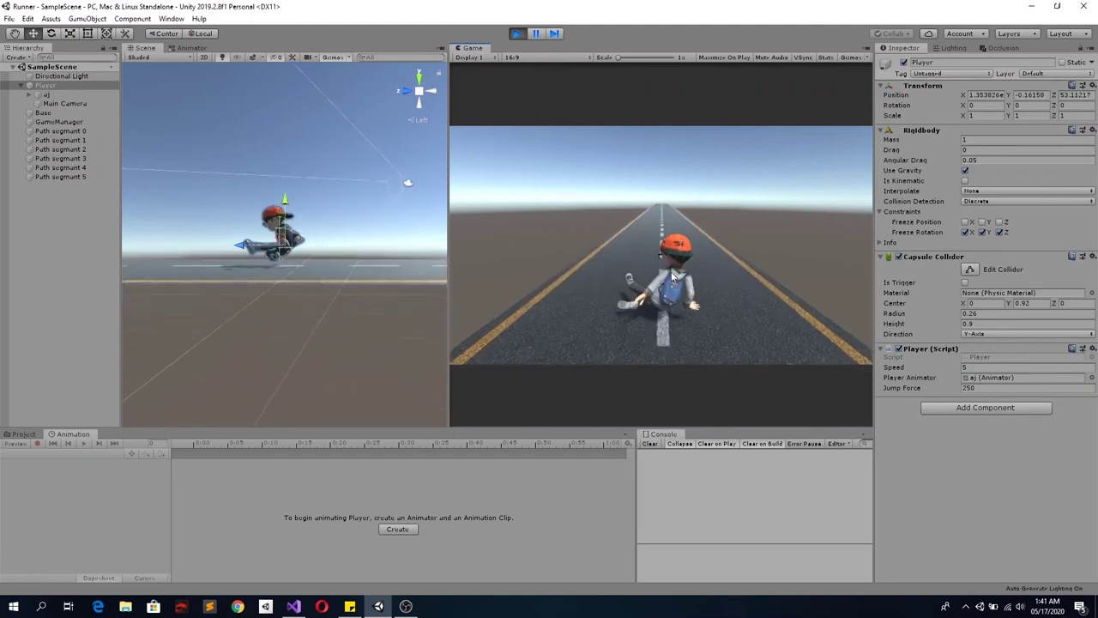
key(Down)
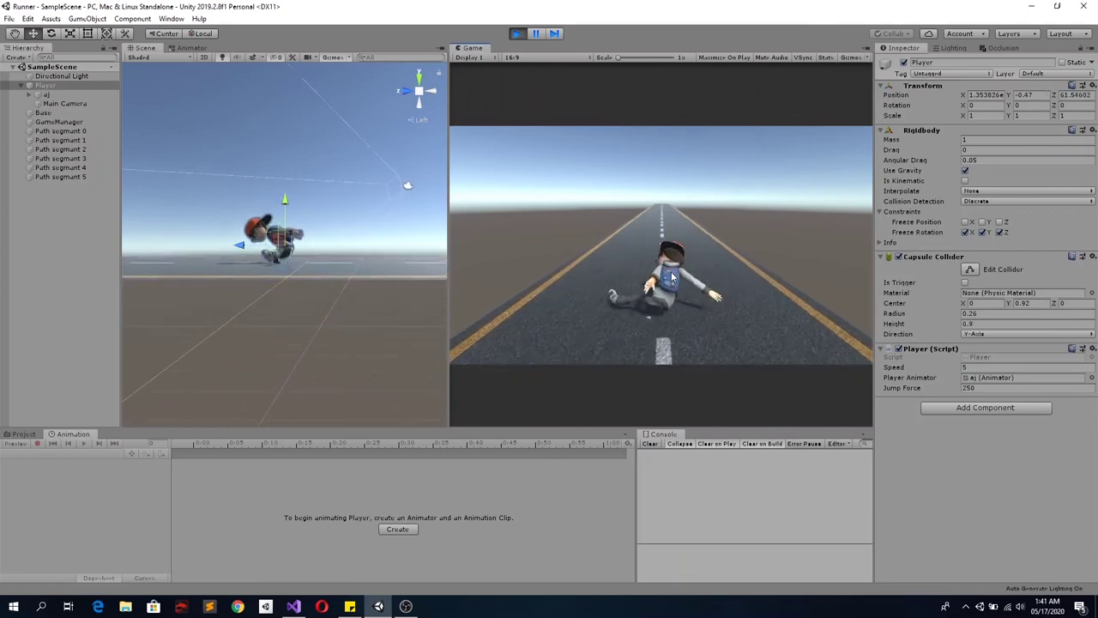
key(Down)
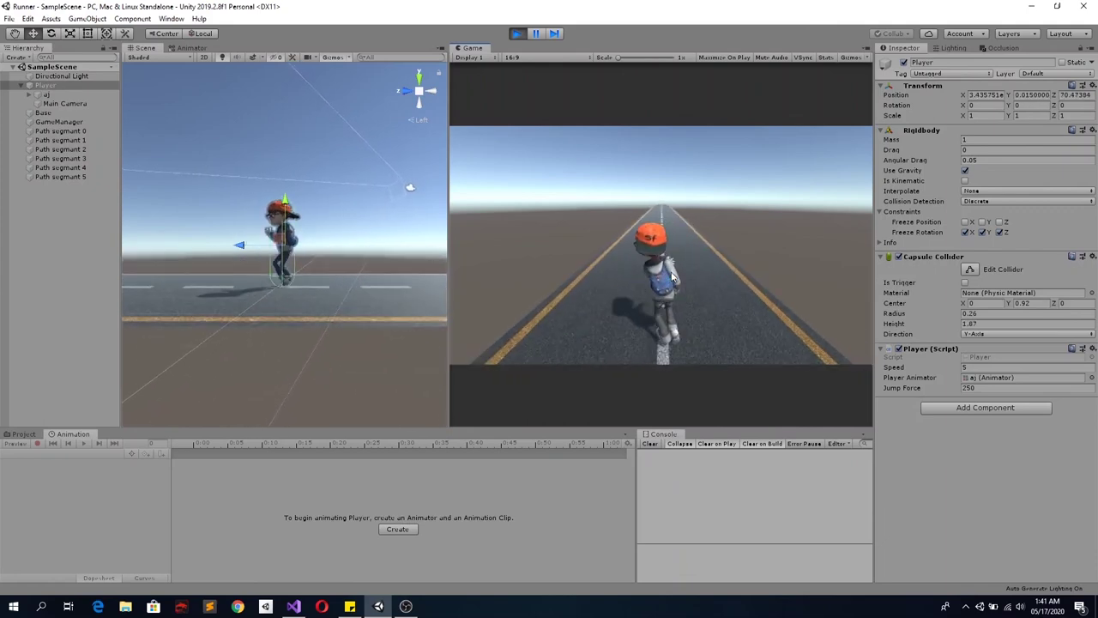
key(Up)
key(Down)
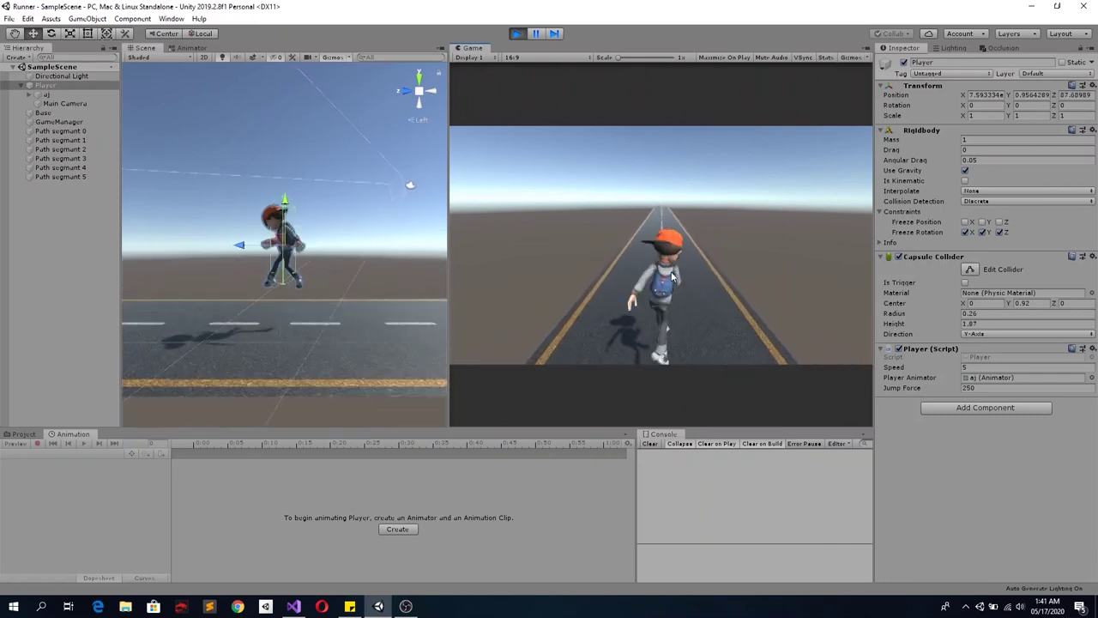
key(Down)
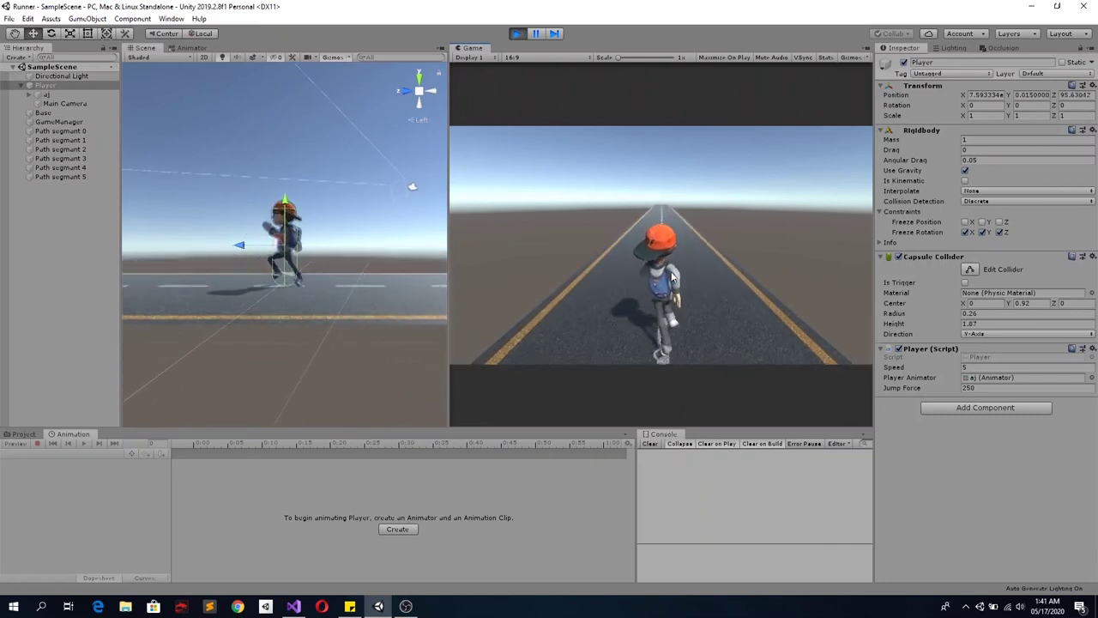
click(191, 47)
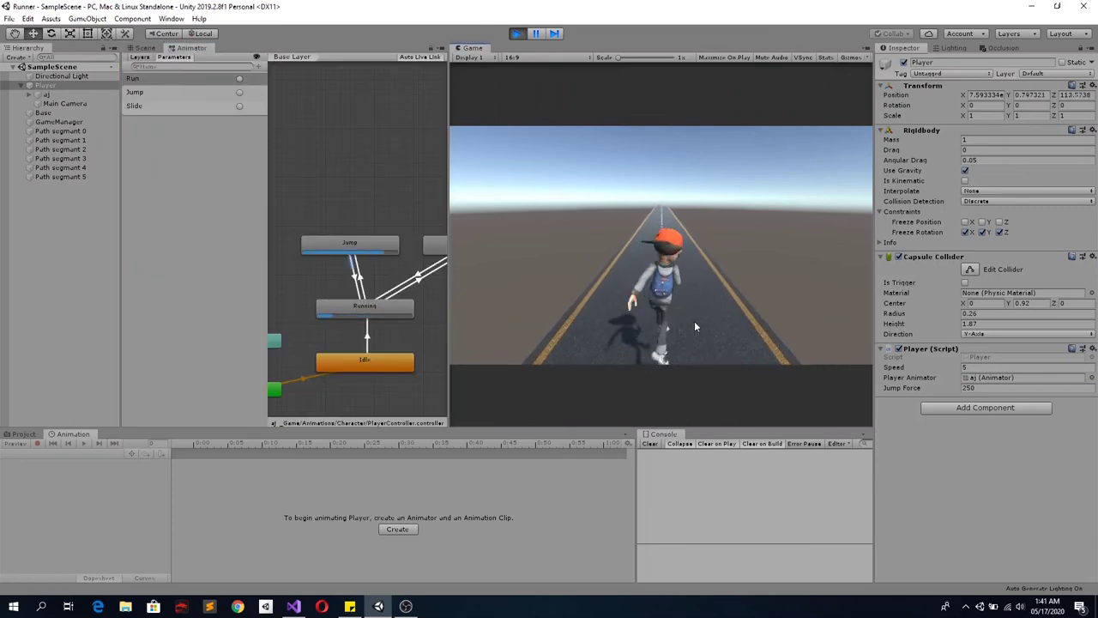
Slide, jump and slide again while the Animator switches between Running Slide and Jump states
key(Down)
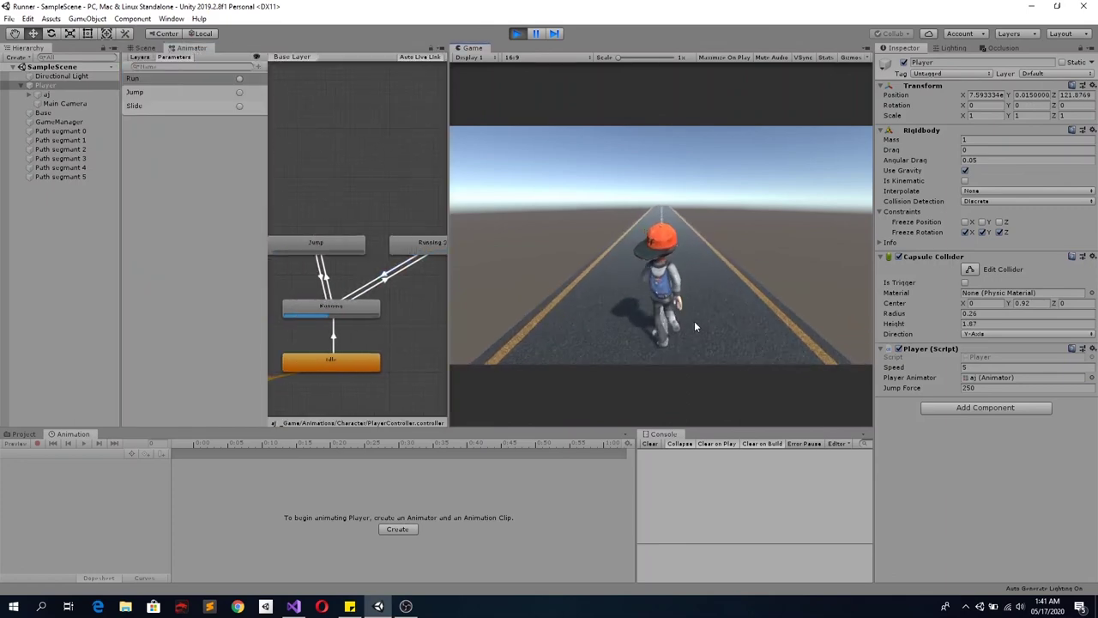
key(Down)
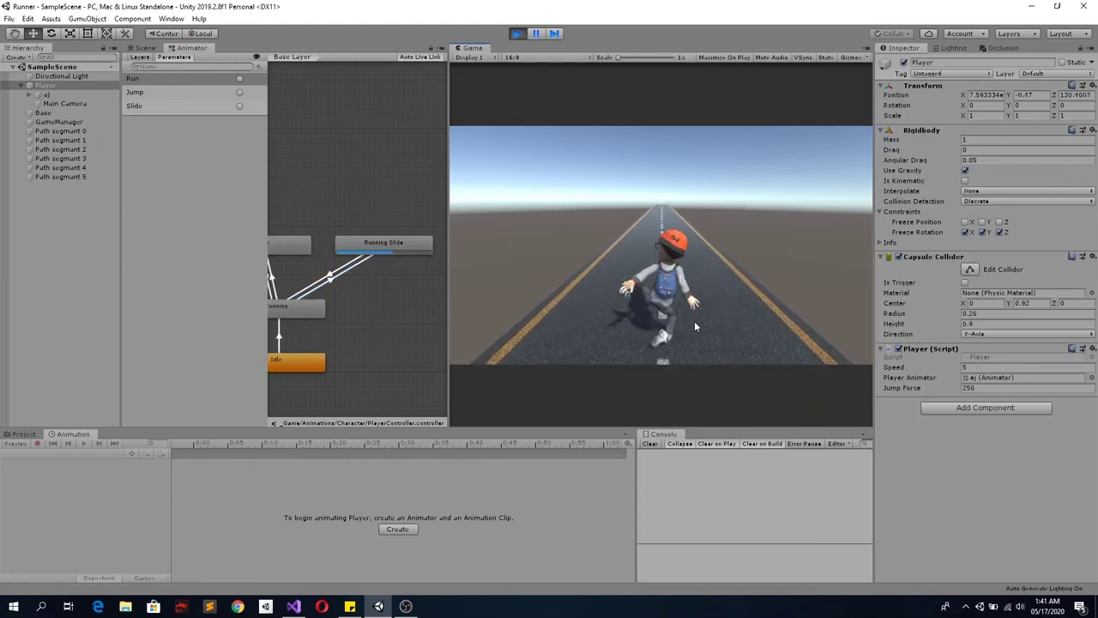
key(space)
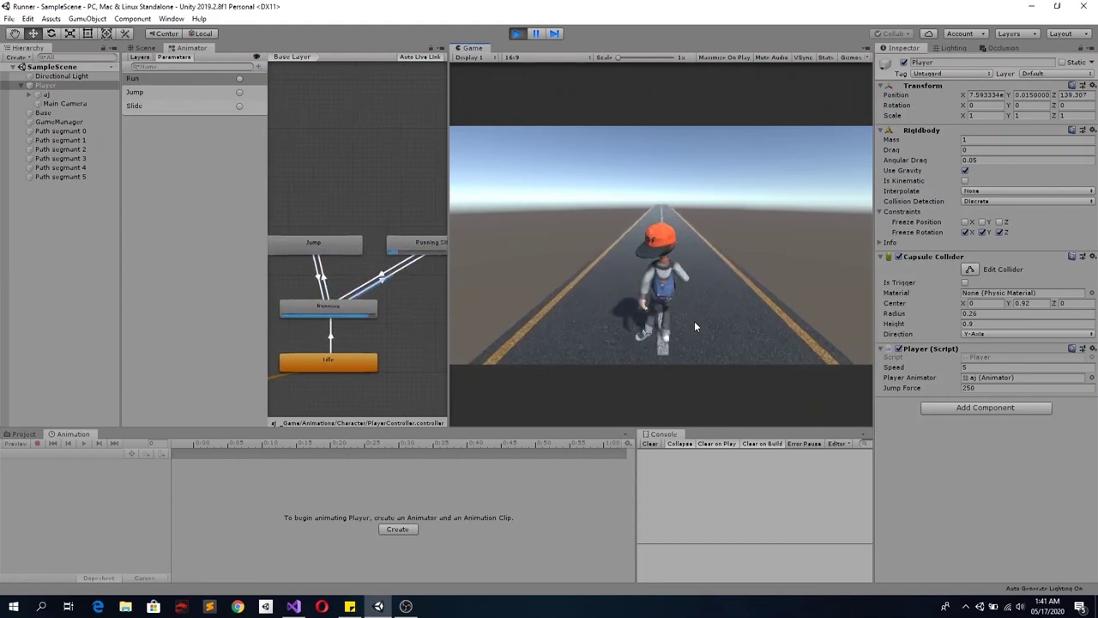
key(Down)
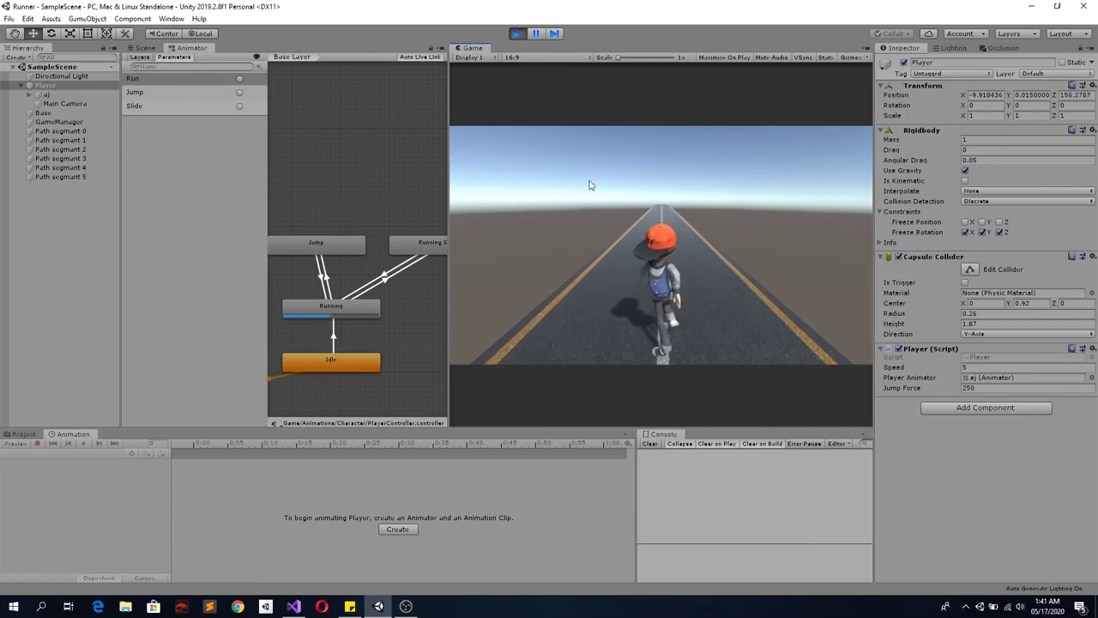
key(Down)
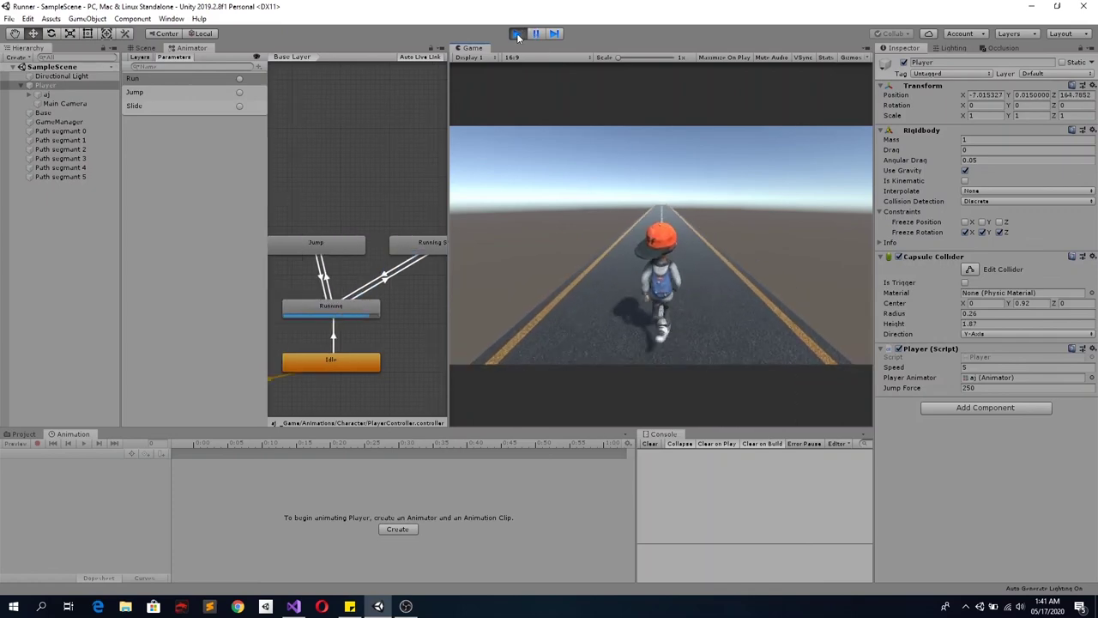
Exit Play mode with Ctrl+P and return to the Player.cs code
key(ctrl+p)
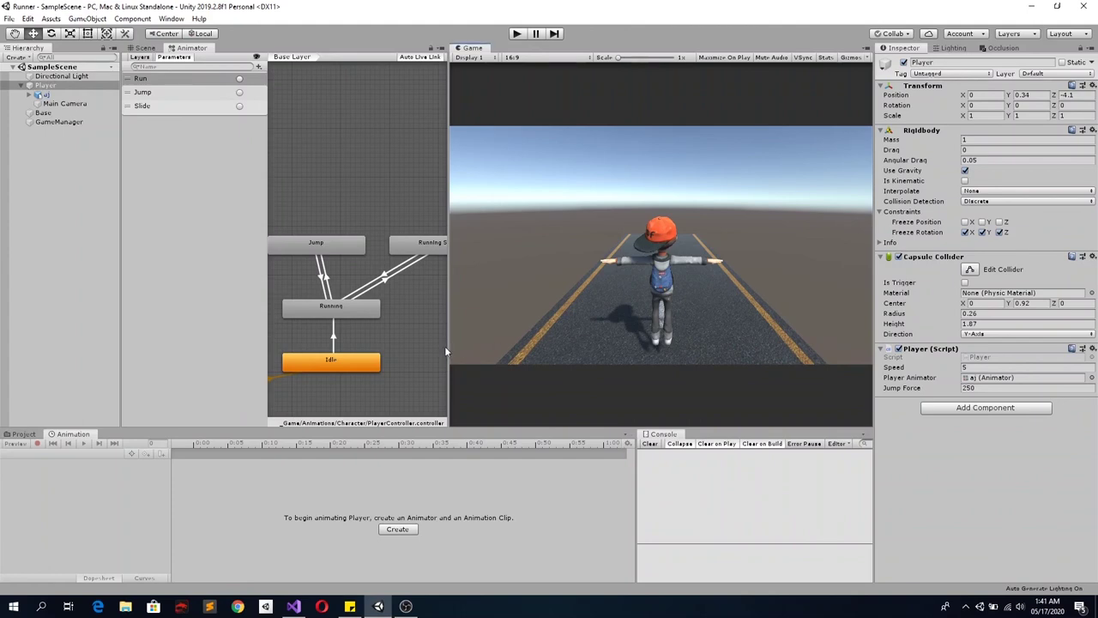
scroll(446, 350, down, 1)
click(296, 606)
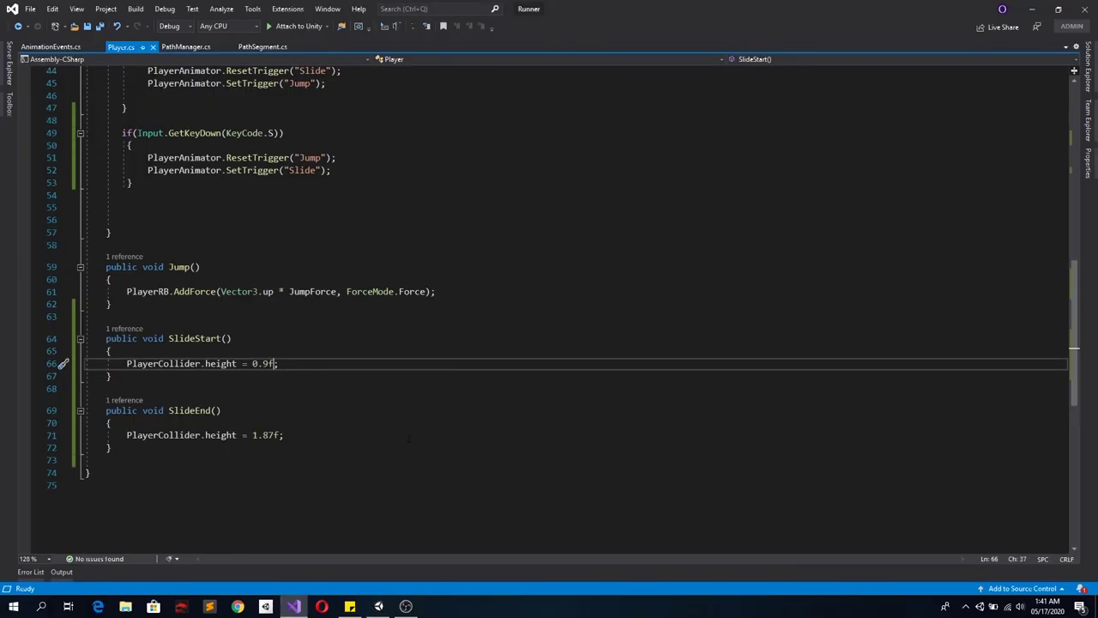
Review Player.cs, visiting the S-key slide check on line 49 and the end of the Jump method
scroll(425, 398, up, 4)
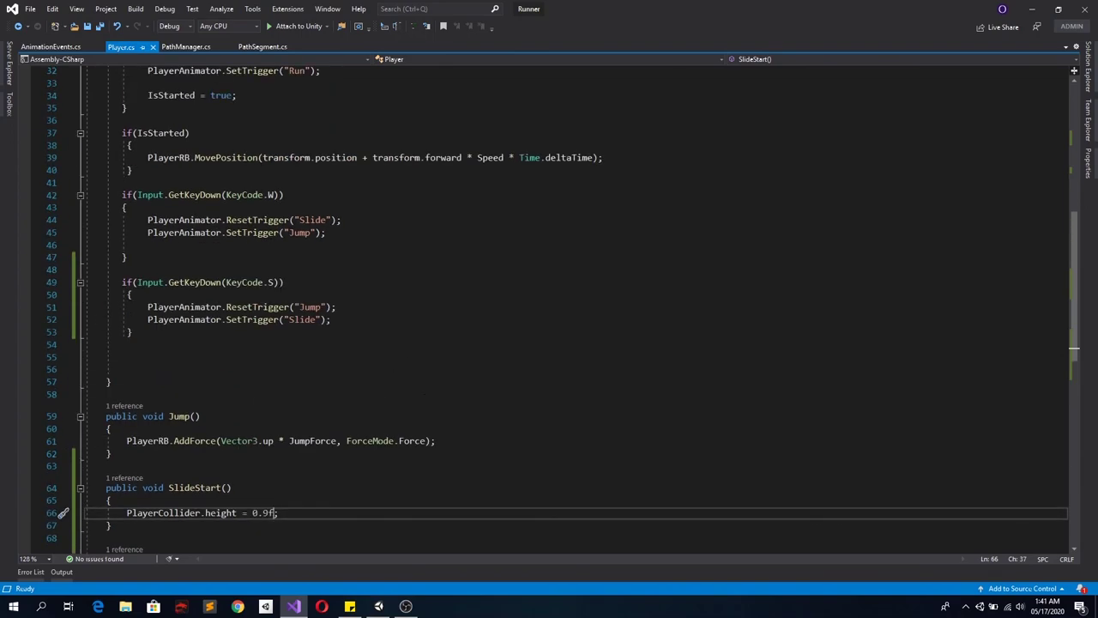
scroll(428, 366, up, 2)
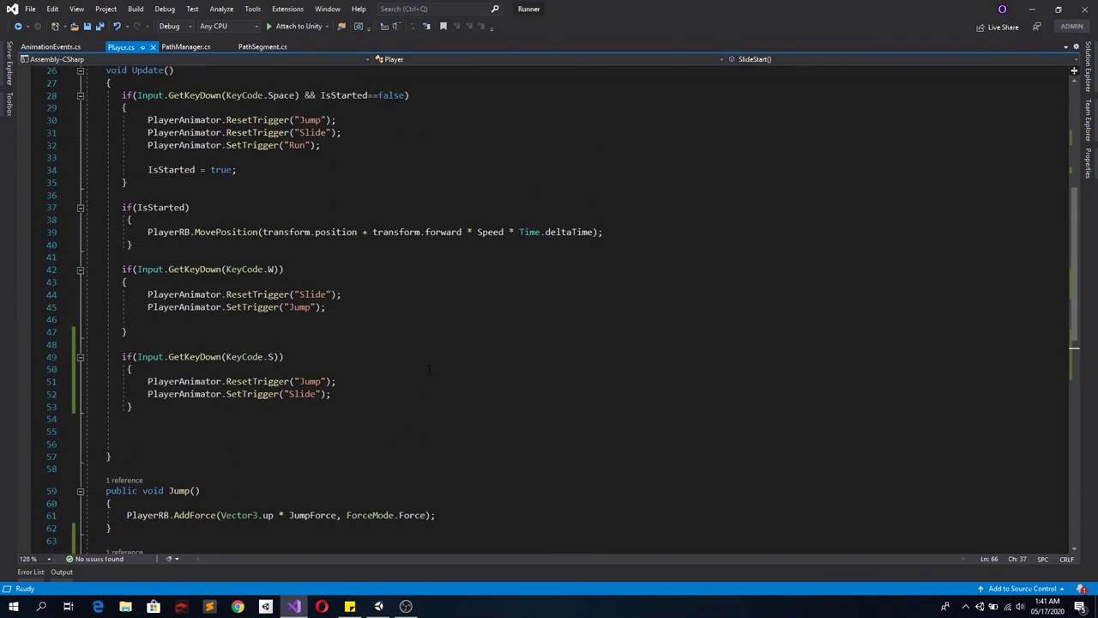
scroll(429, 368, down, 4)
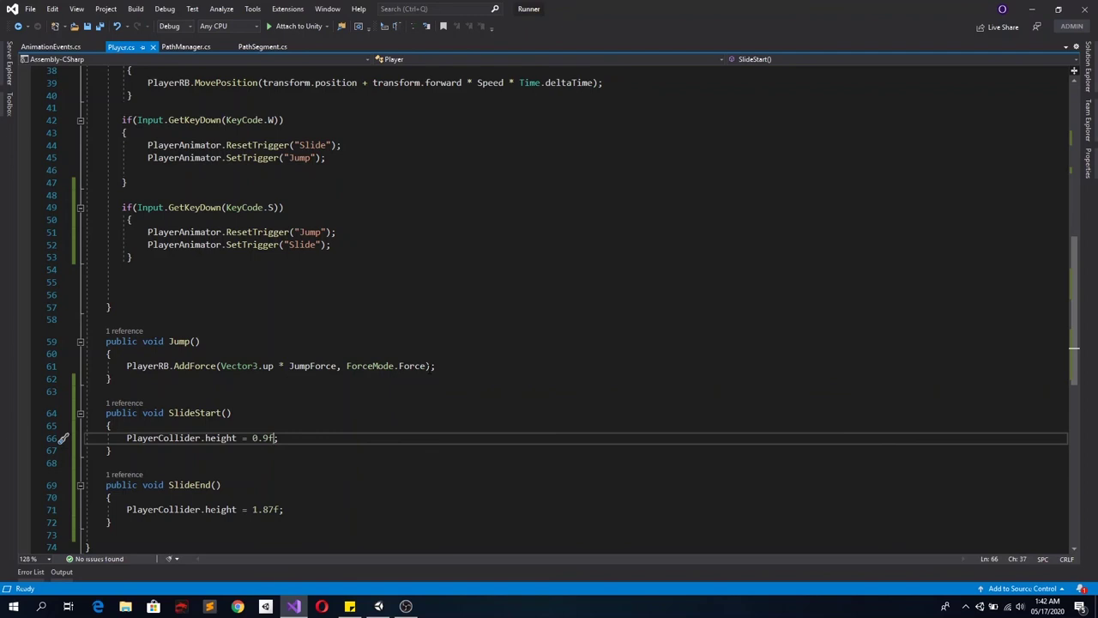
scroll(255, 397, up, 3)
click(278, 319)
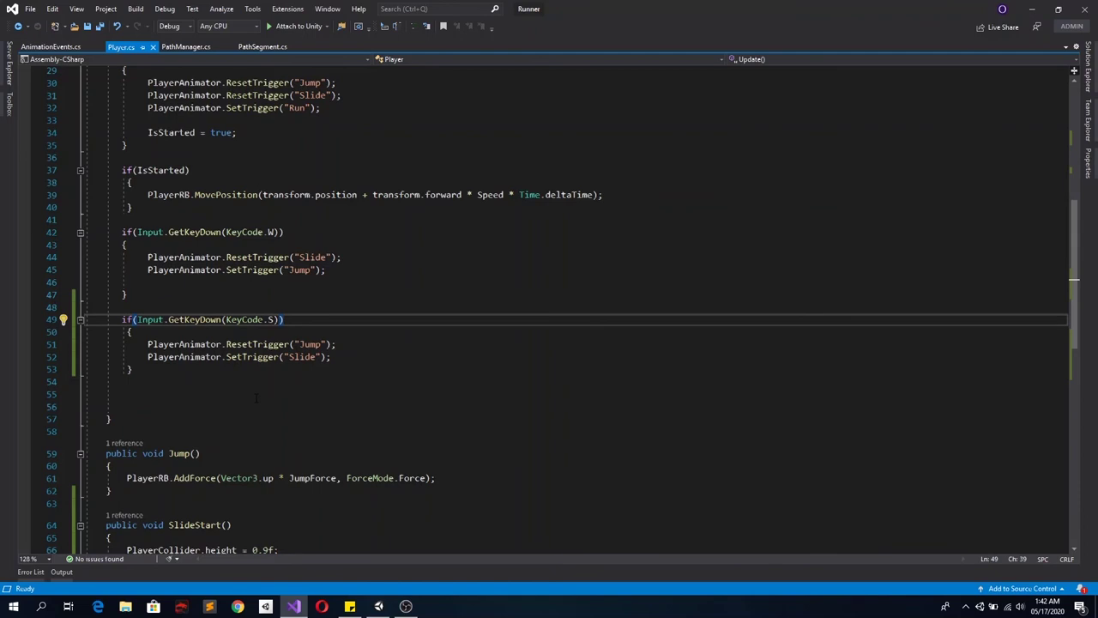
scroll(256, 397, down, 3)
click(129, 379)
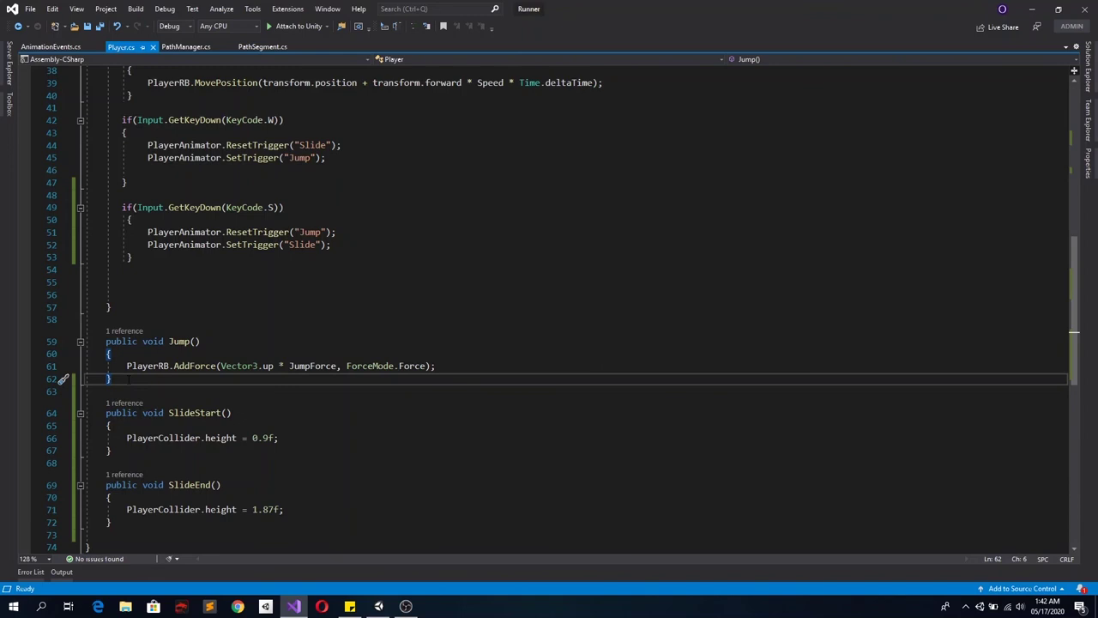
Select the S-key slide condition on line 49 and the W-key jump condition on line 42
scroll(311, 343, up, 3)
click(284, 319)
key(shift+Home)
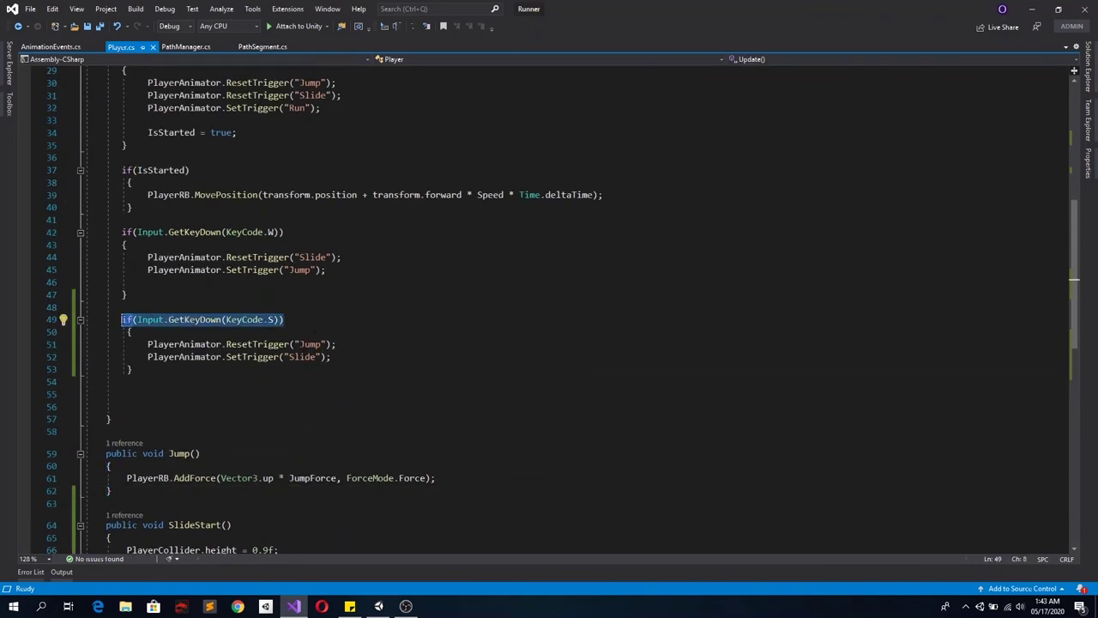
drag(122, 231, 279, 232)
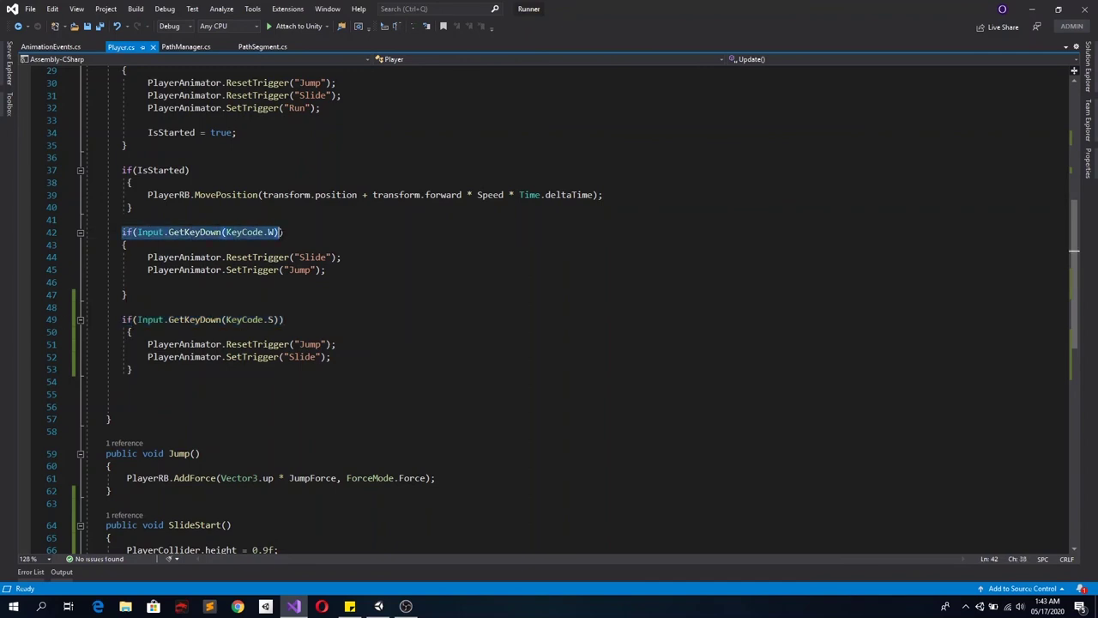
click(327, 306)
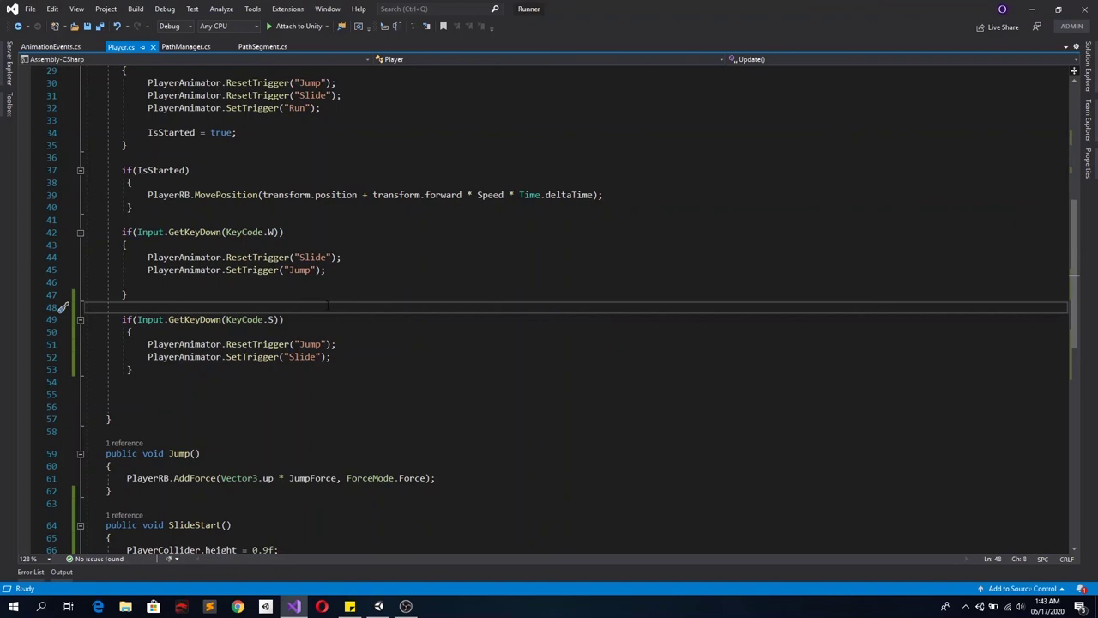